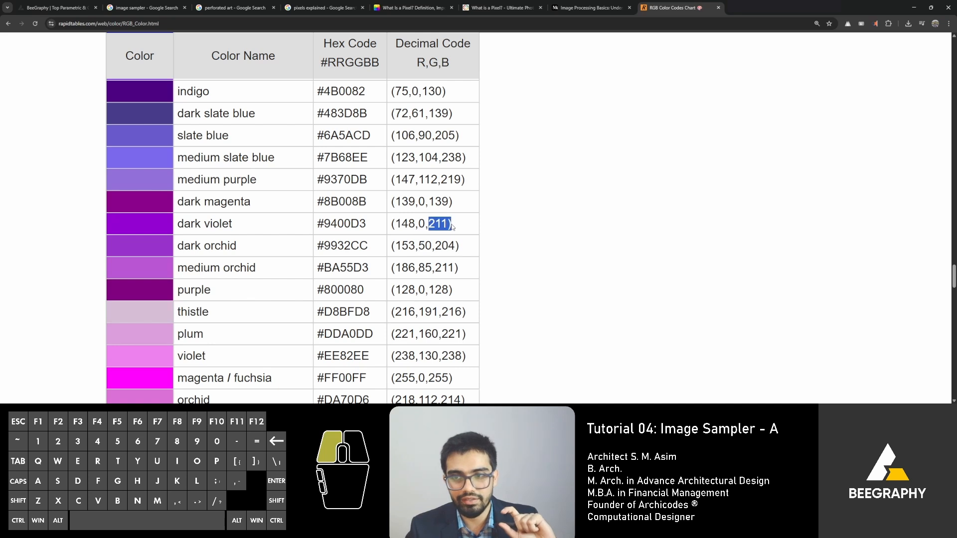
# - Examine the RGB decimal codes of the violet, red and blue shades in the color codes chart
pyautogui.click(167, 231)
pyautogui.scroll(3, 393, 192)
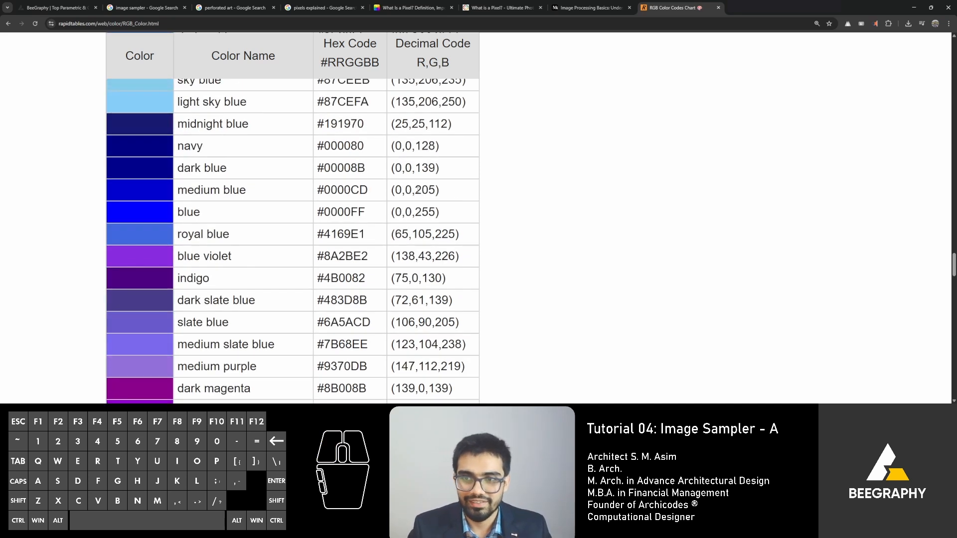
pyautogui.scroll(15, 399, 209)
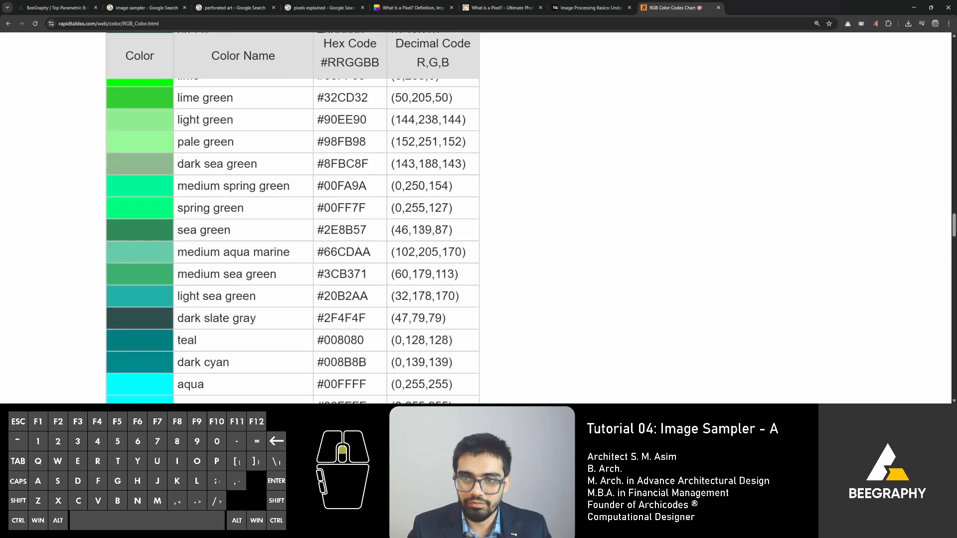
pyautogui.scroll(9, 421, 242)
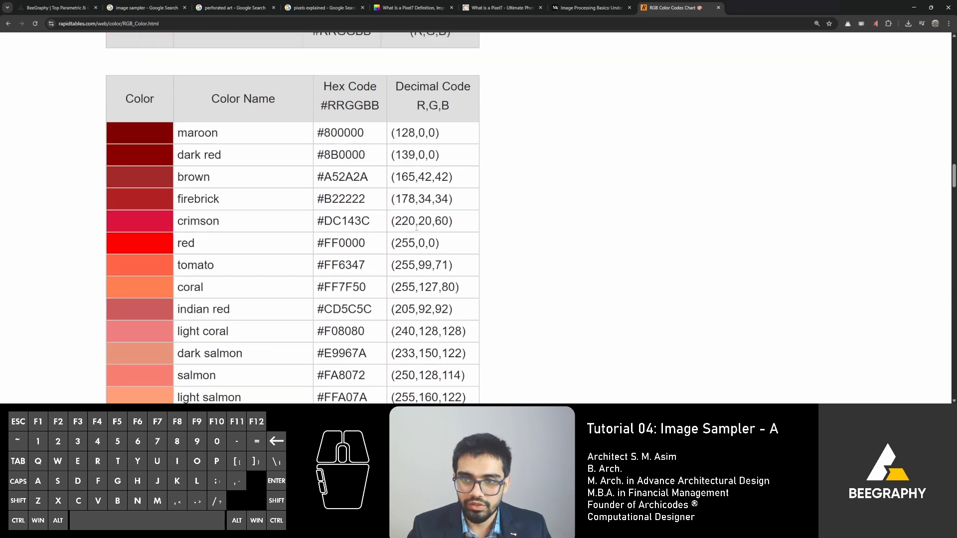
pyautogui.moveTo(176, 246); pyautogui.dragTo(201, 244)
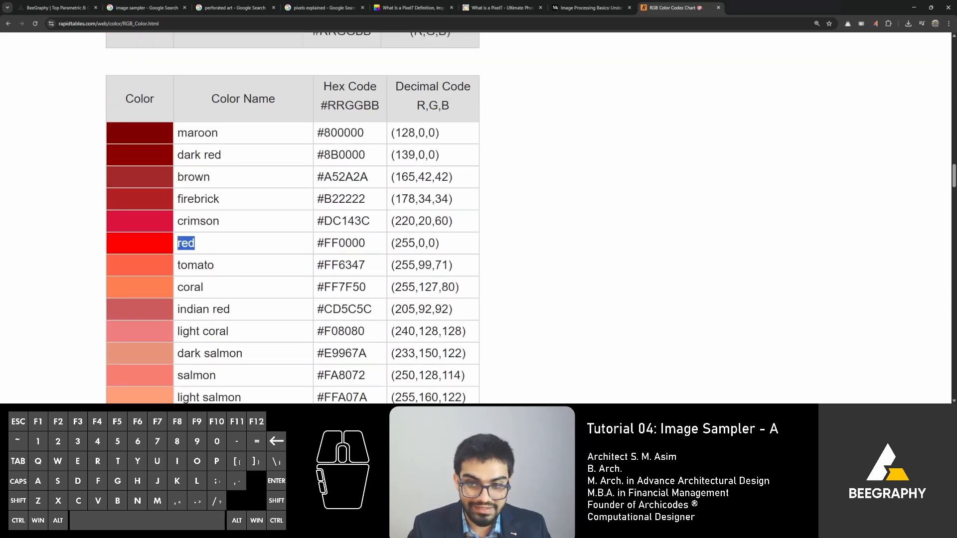
pyautogui.moveTo(396, 243); pyautogui.dragTo(429, 245)
pyautogui.click(409, 244)
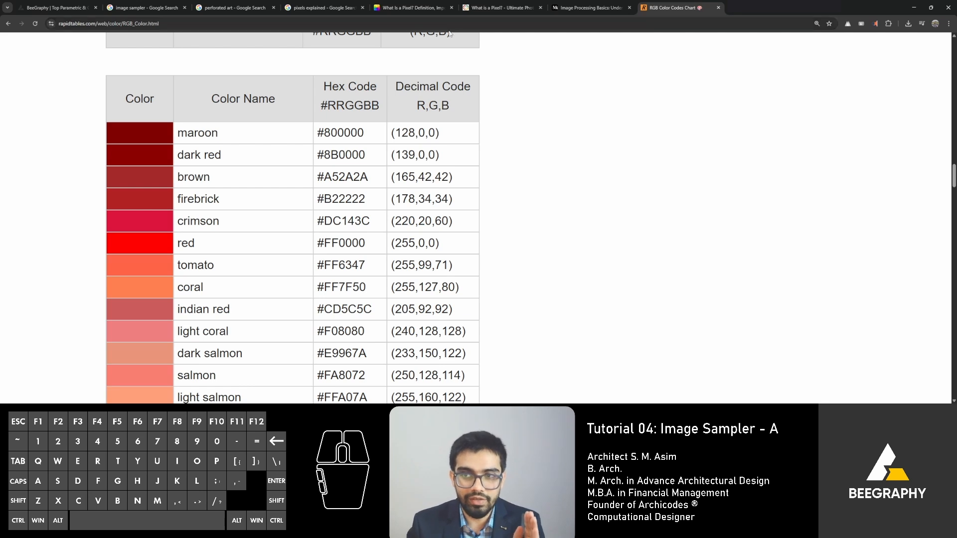
pyautogui.moveTo(450, 107)
pyautogui.mouseDown()
pyautogui.moveTo(427, 108)
pyautogui.moveTo(458, 111)
pyautogui.mouseUp()
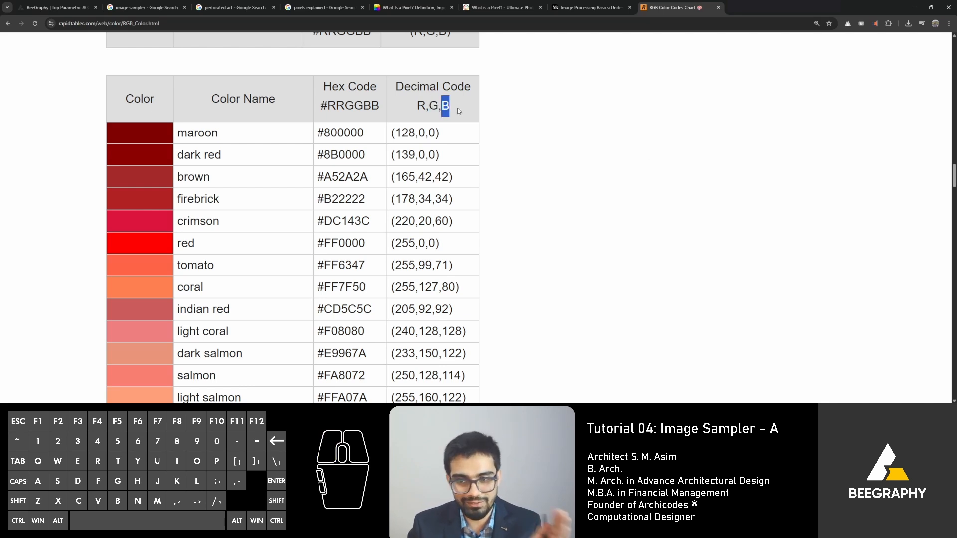
pyautogui.scroll(-20, 427, 233)
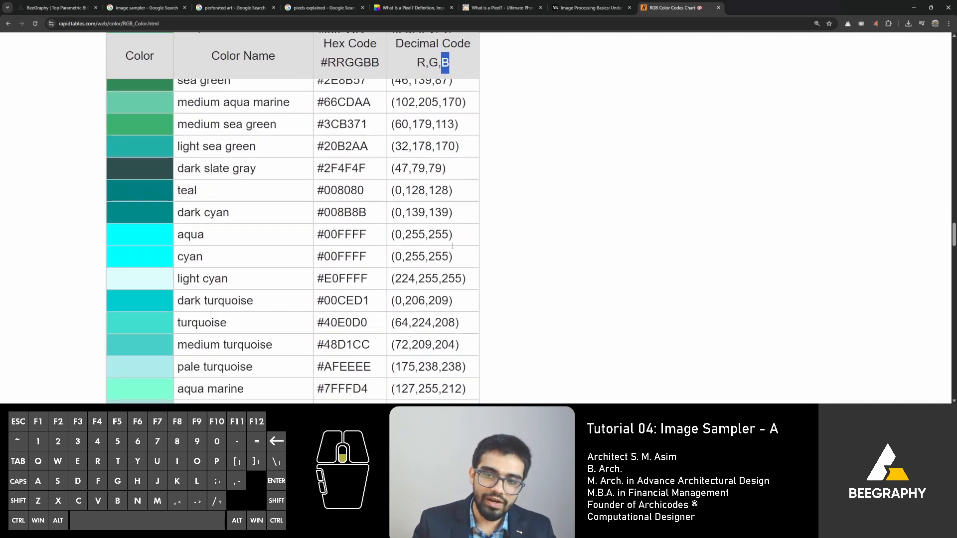
pyautogui.scroll(-4, 452, 247)
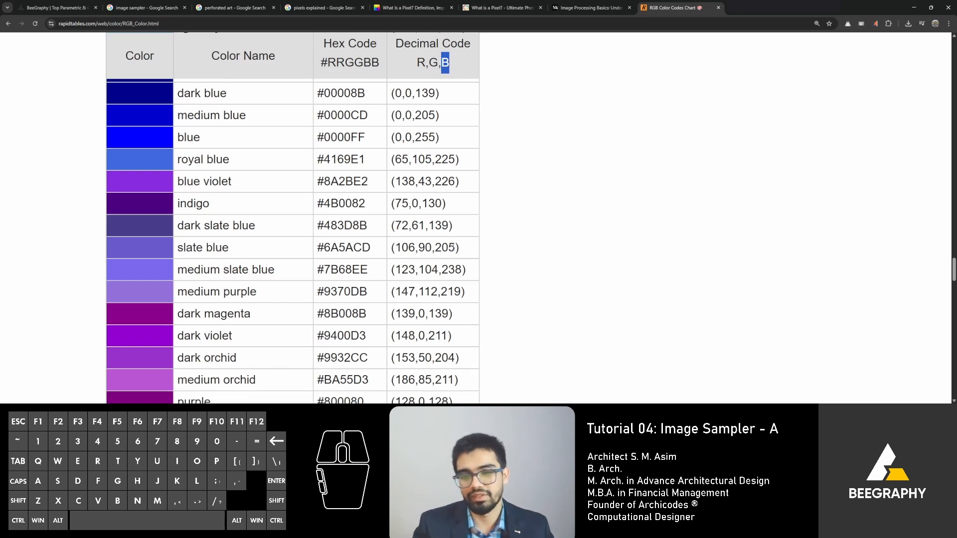
pyautogui.click(679, 58)
pyautogui.scroll(19, 600, 137)
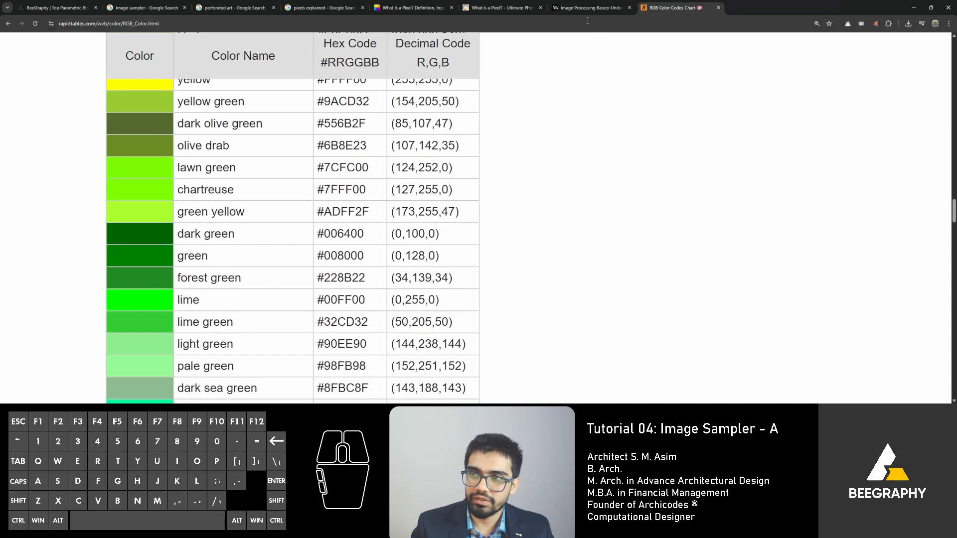
# - Revisit the open reference pages on pixels and image processing and the "pixels explained" image search results
pyautogui.click(588, 8)
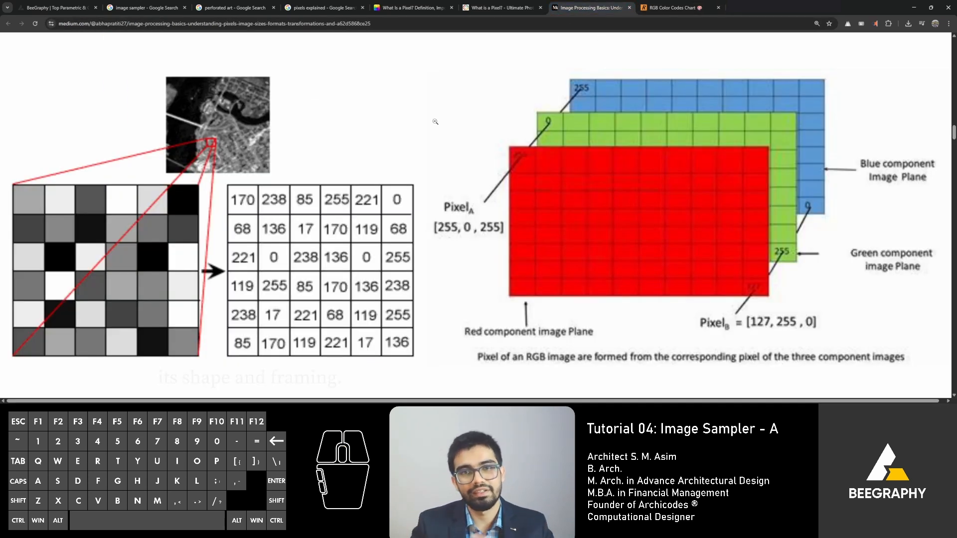
pyautogui.click(498, 8)
pyautogui.click(407, 8)
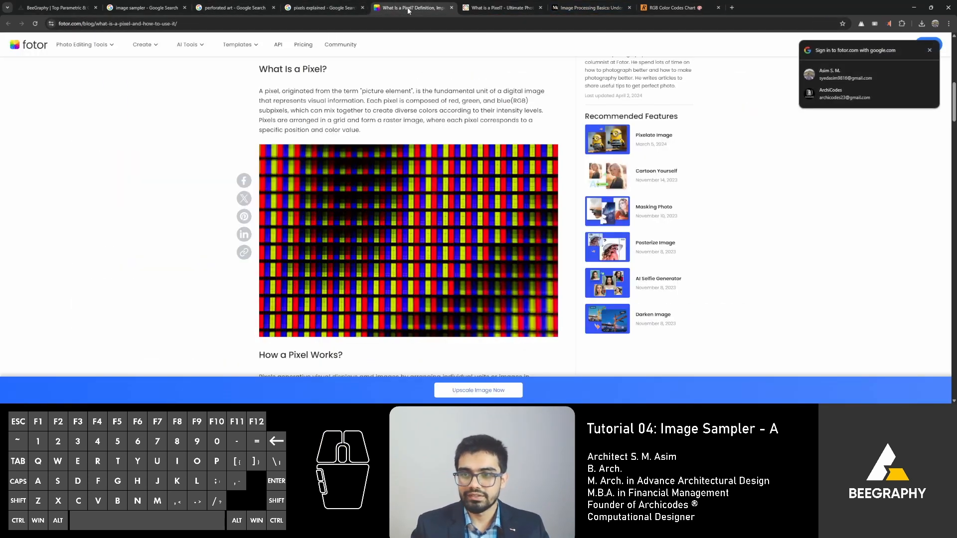
pyautogui.click(683, 8)
pyautogui.click(594, 8)
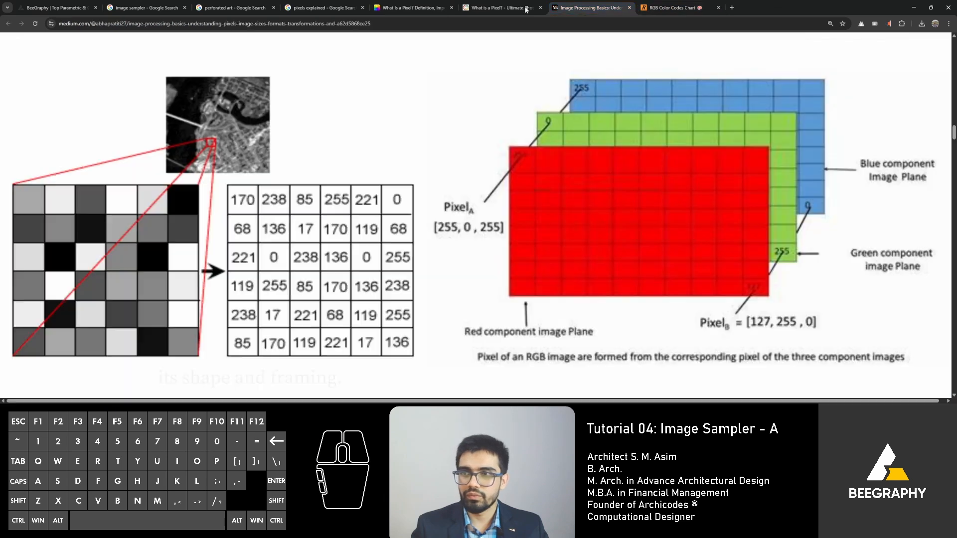
pyautogui.click(508, 8)
pyautogui.click(407, 8)
pyautogui.click(324, 8)
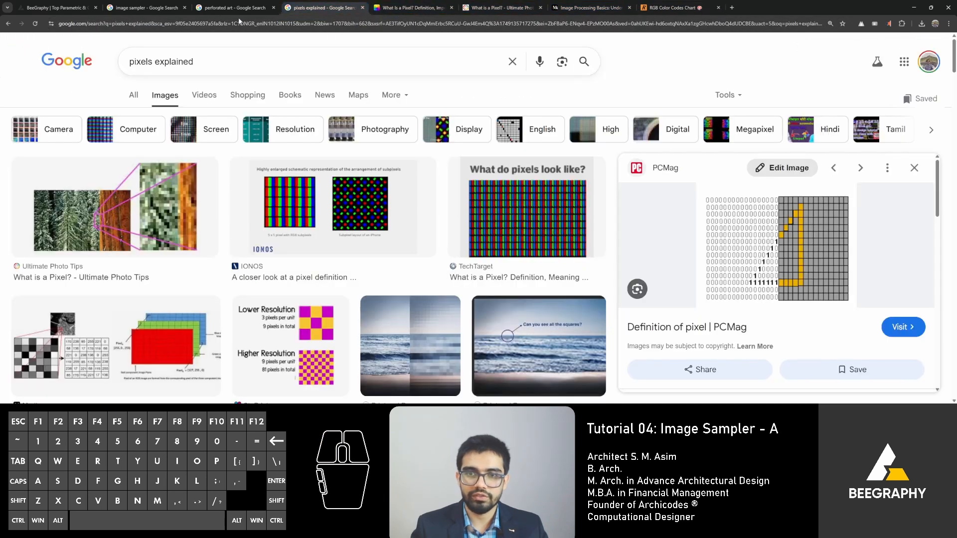
# - Switch to the BeeGraphy site and open the editor's plugin list
pyautogui.click(83, 10)
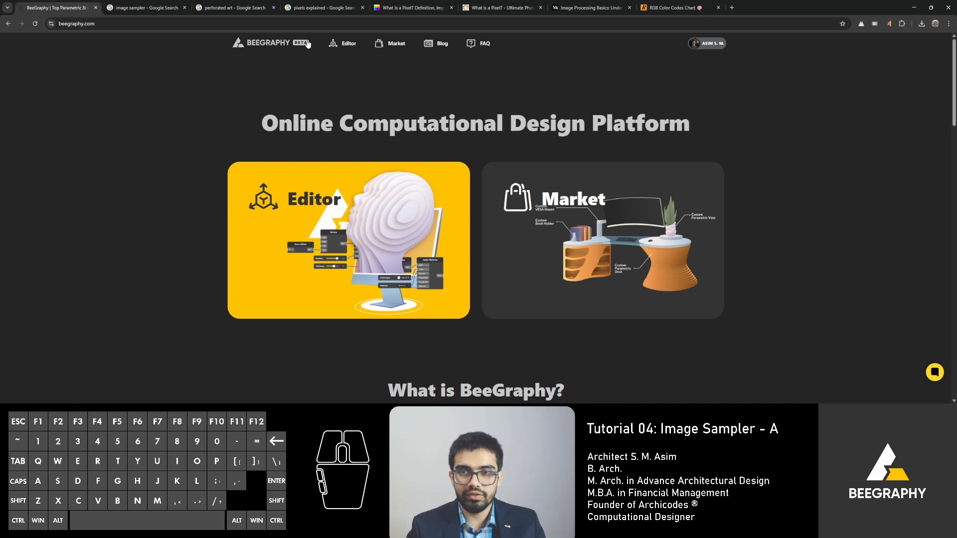
pyautogui.scroll(-15, 222, 98)
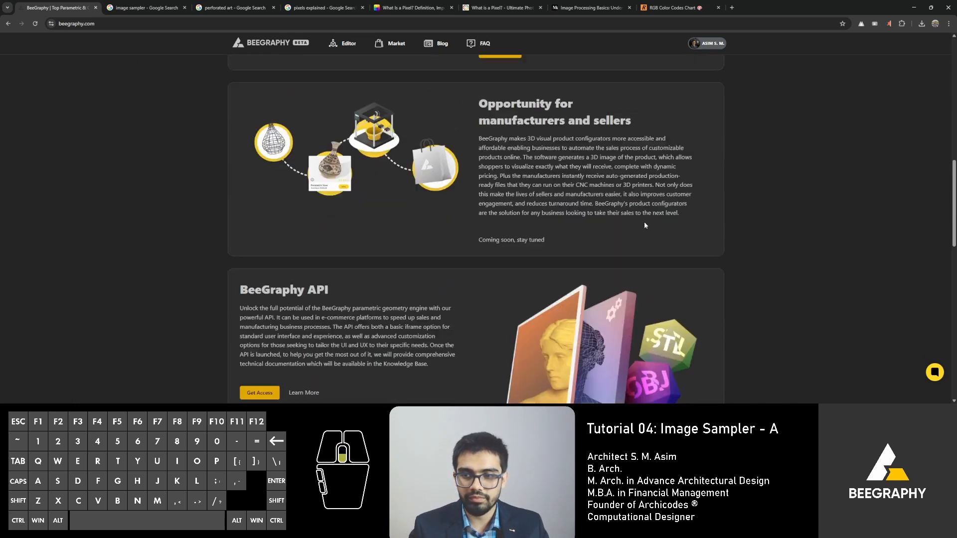
pyautogui.scroll(-10, 775, 205)
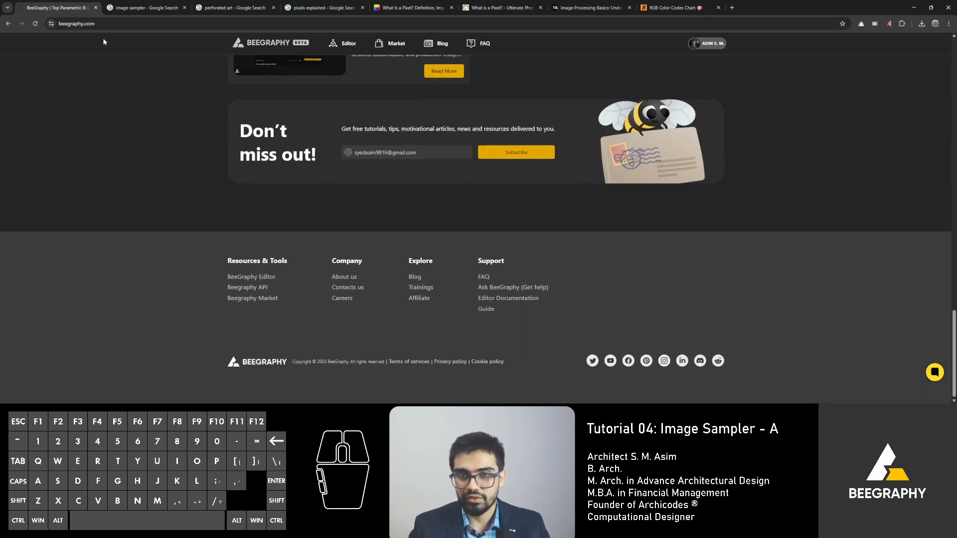
pyautogui.click(499, 298)
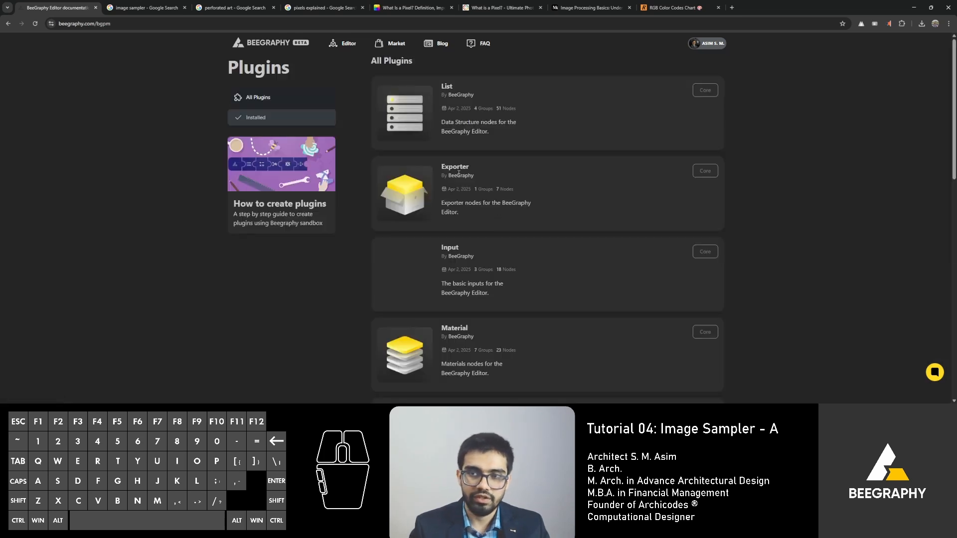
# - Find the Imaging plugin in the list, remove it and add it again
pyautogui.scroll(-10, 687, 213)
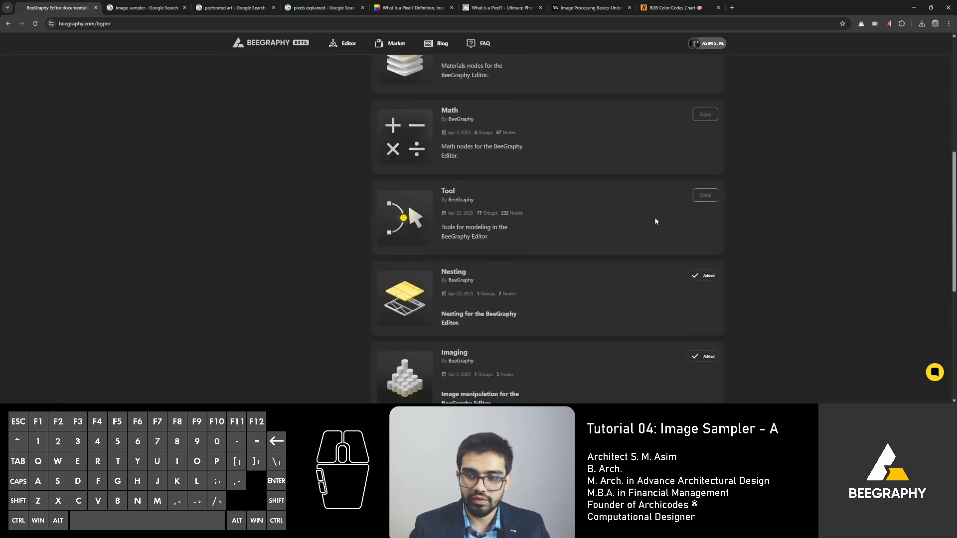
pyautogui.scroll(2, 650, 255)
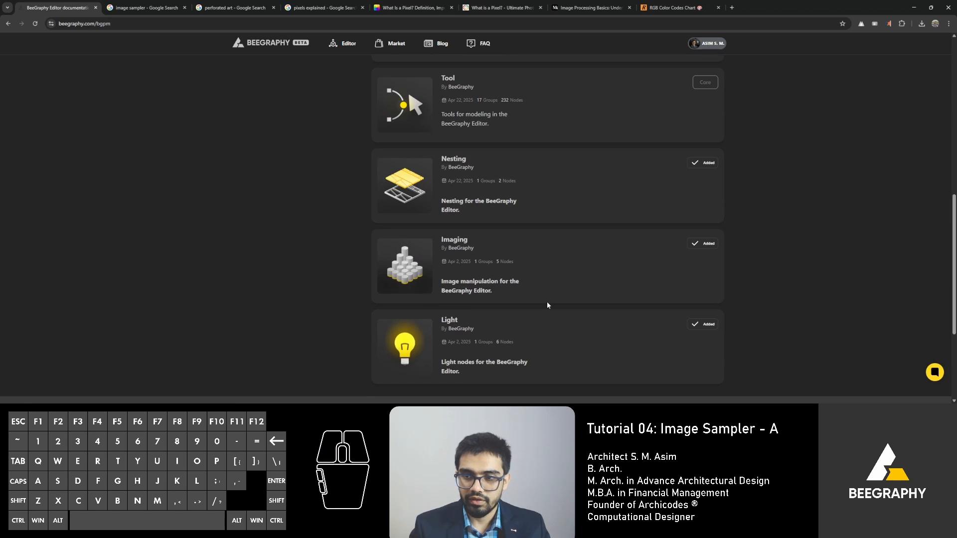
pyautogui.click(702, 243)
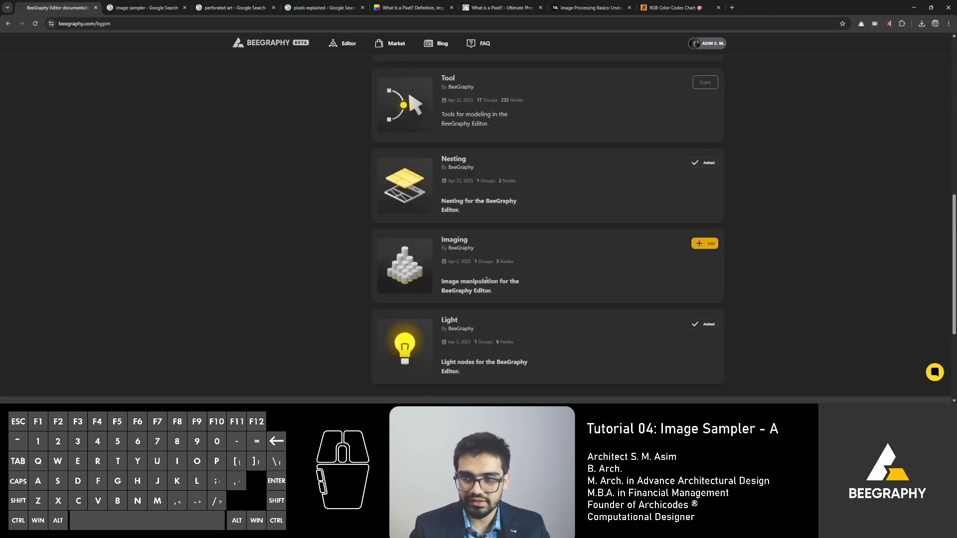
pyautogui.click(709, 244)
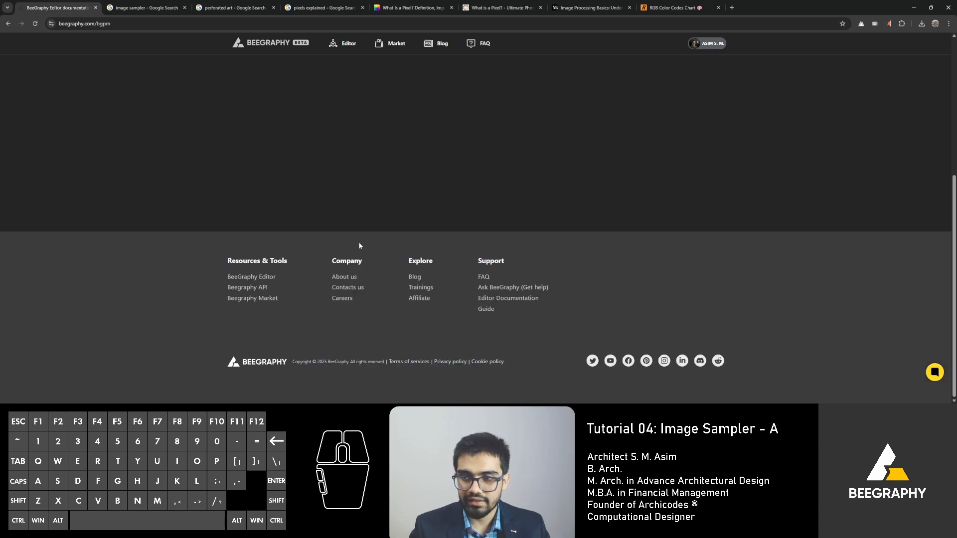
# - Open the BeeGraphy editor workspace and create a new model named "Image sampler part A"
pyautogui.click(272, 43)
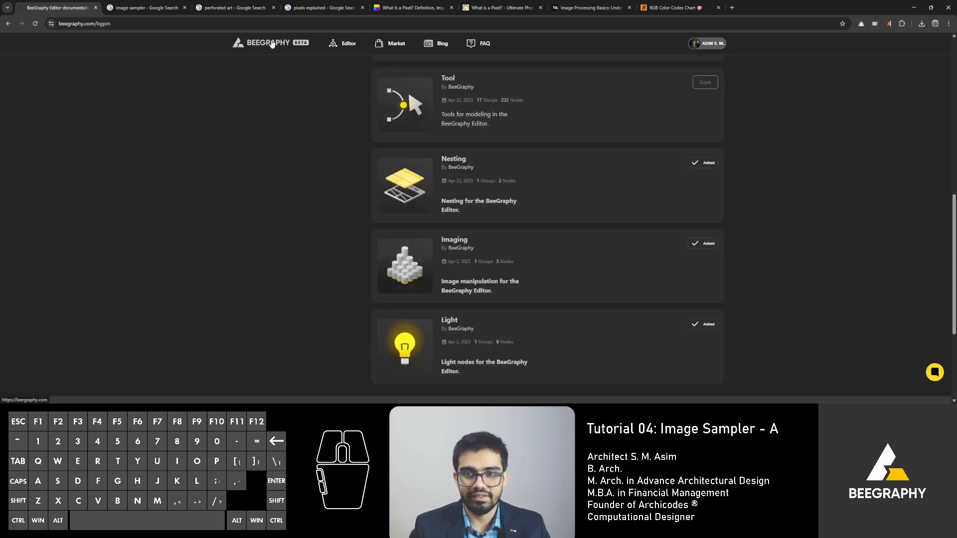
pyautogui.click(421, 194)
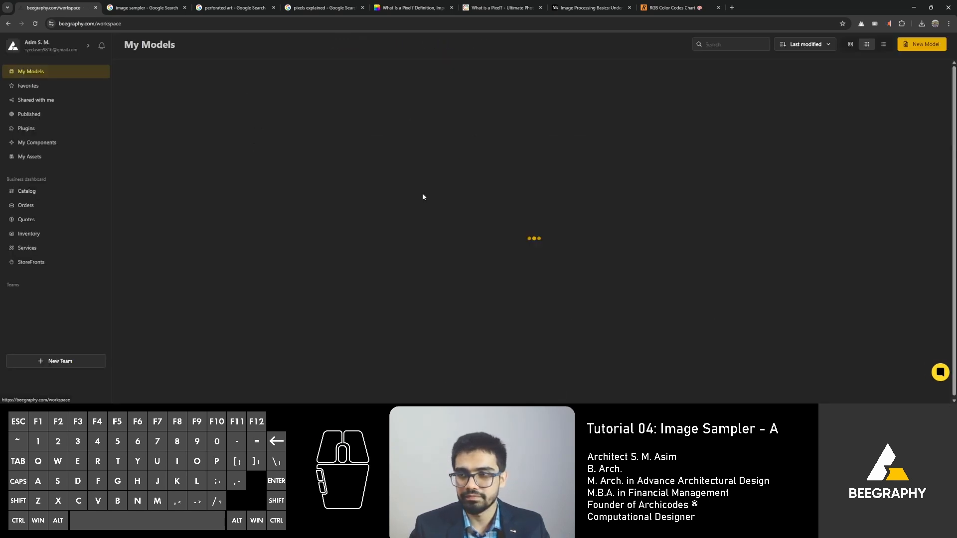
pyautogui.click(933, 45)
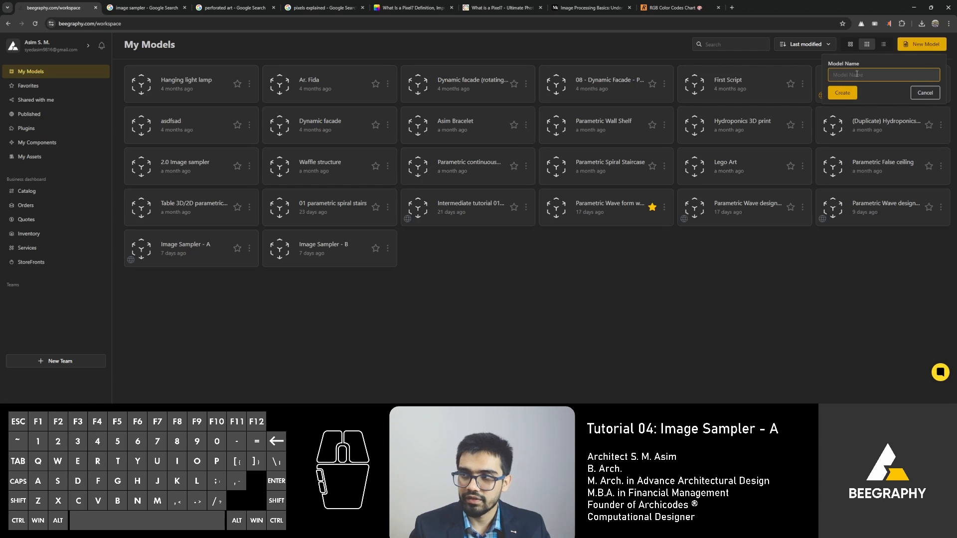
pyautogui.write('IMag')
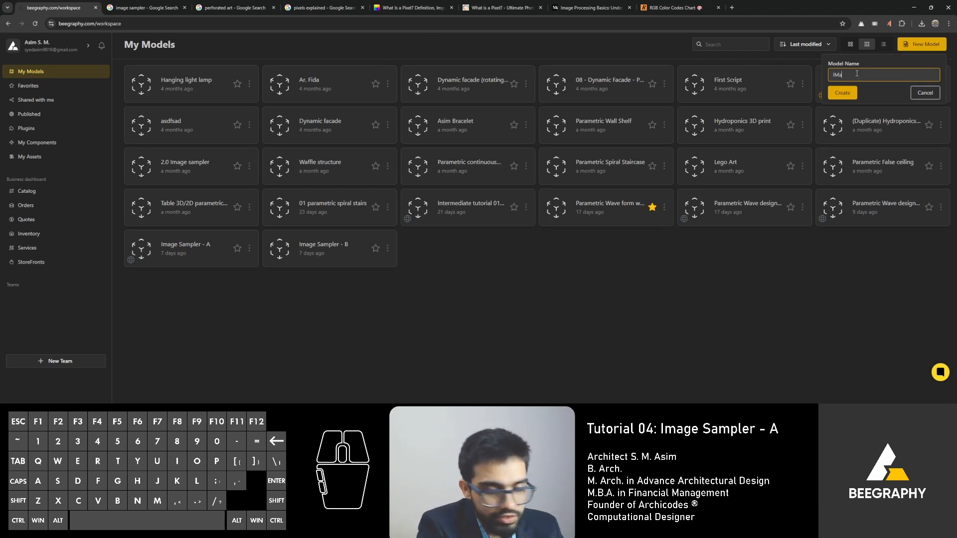
pyautogui.press('BackSpace')
pyautogui.press('BackSpace')
pyautogui.press('BackSpace')
pyautogui.write('mage ')
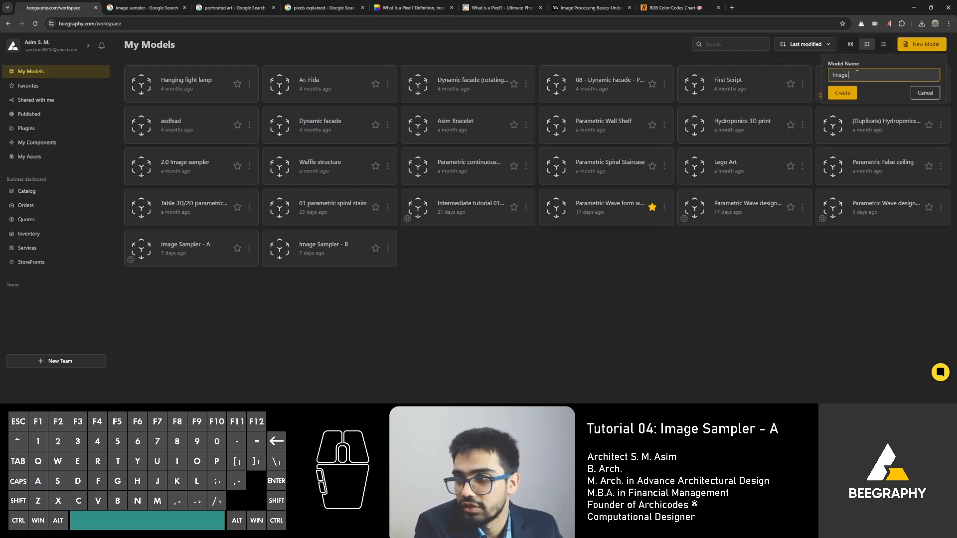
pyautogui.write('sampler')
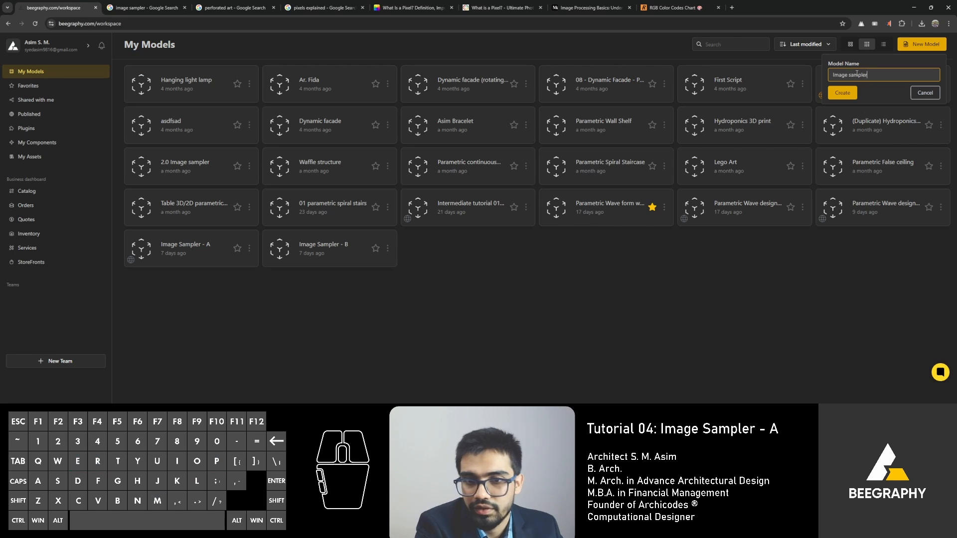
pyautogui.write(' part A')
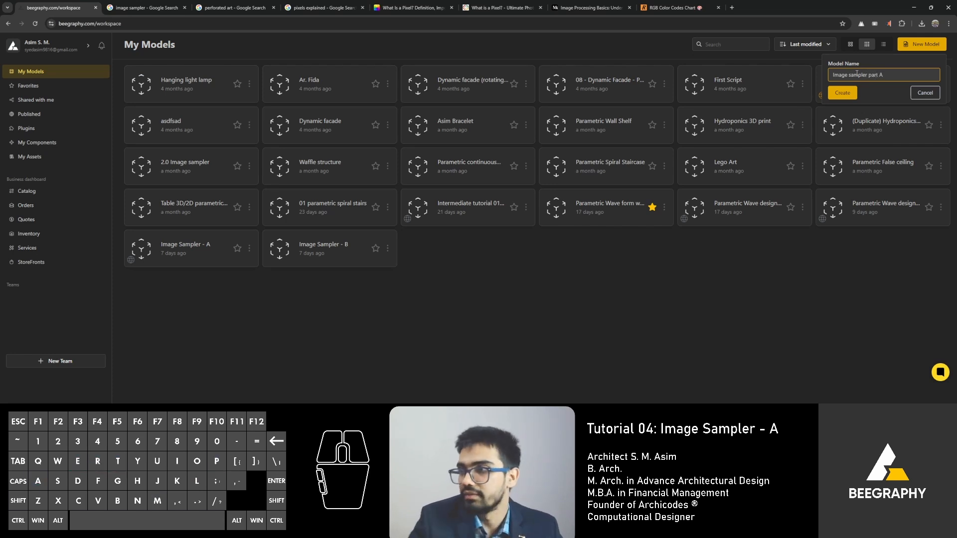
pyautogui.click(843, 93)
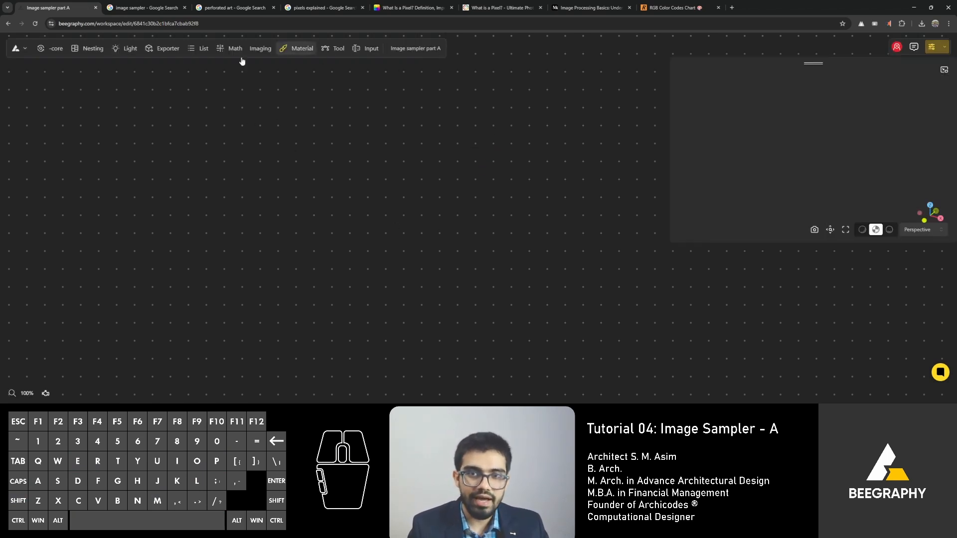
# - Expand the Imaging node group to view all of its image nodes
pyautogui.click(256, 51)
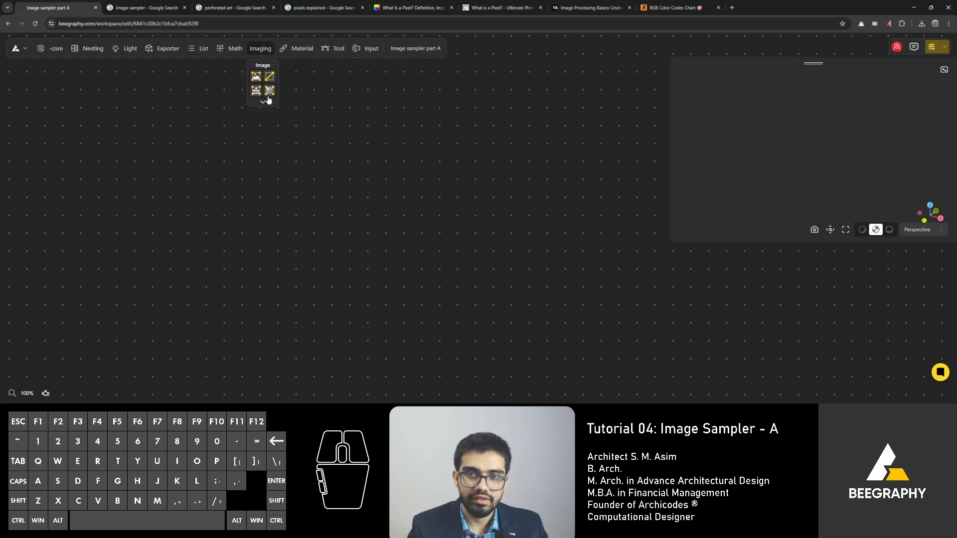
pyautogui.click(267, 100)
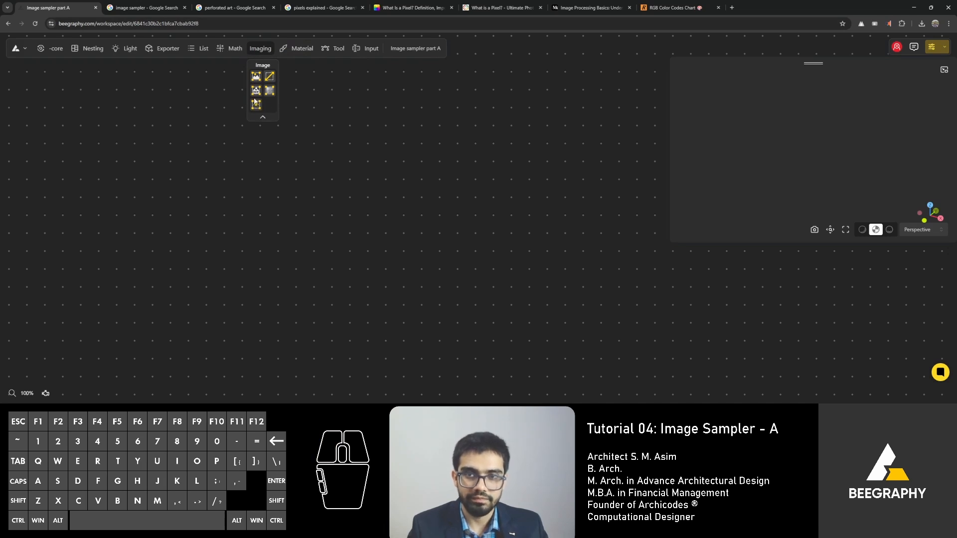
pyautogui.click(306, 202)
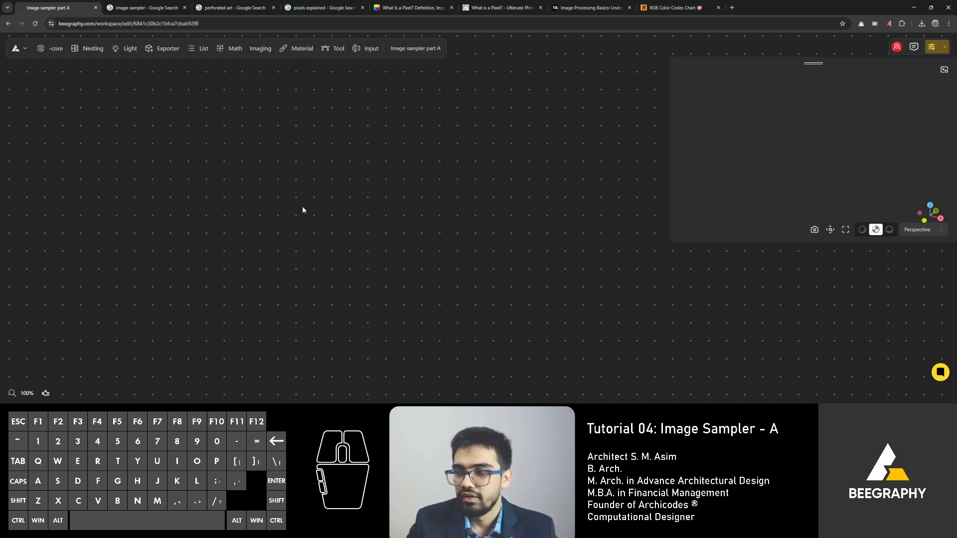
# - Search the nodes for "image" and place an Image Sampler node on the empty canvas
pyautogui.doubleClick(253, 202)
pyautogui.write('image')
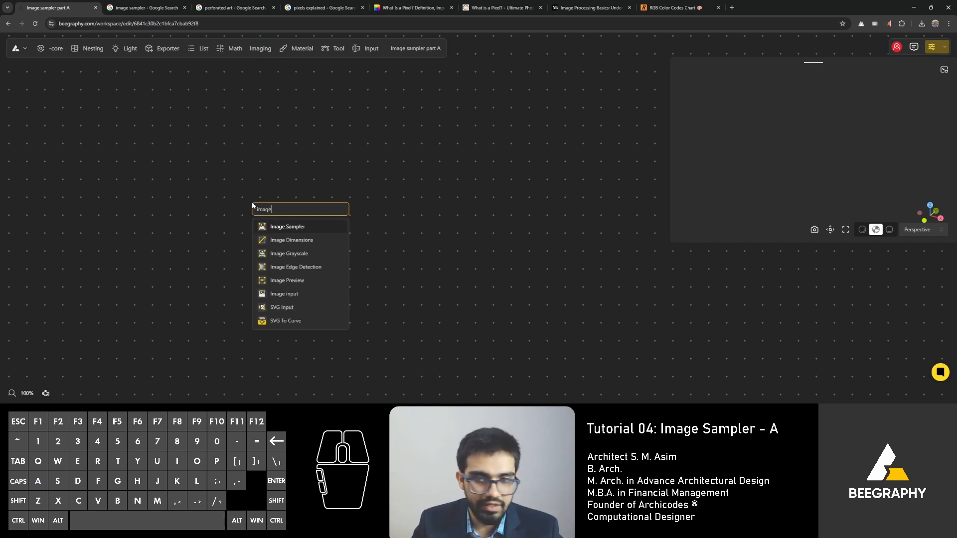
pyautogui.click(303, 226)
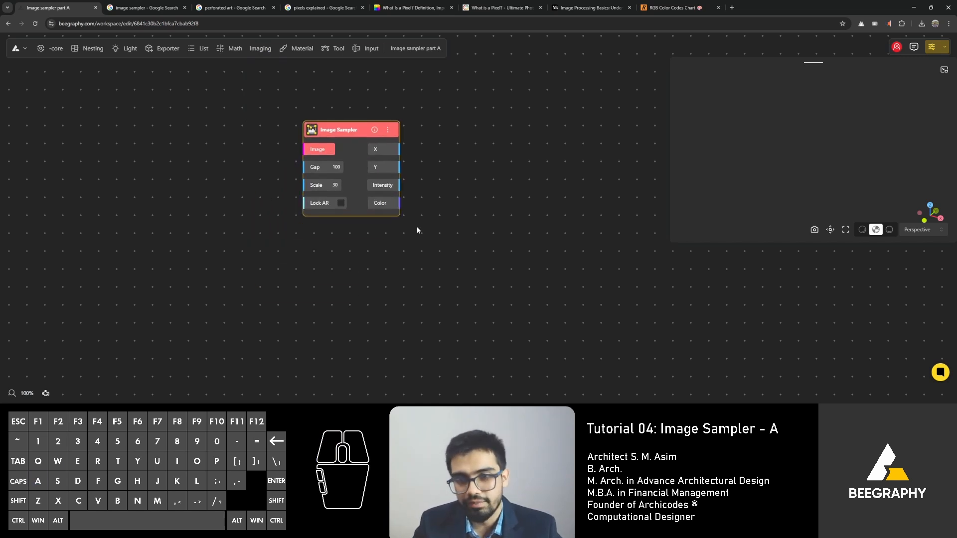
pyautogui.scroll(5, 300, 157)
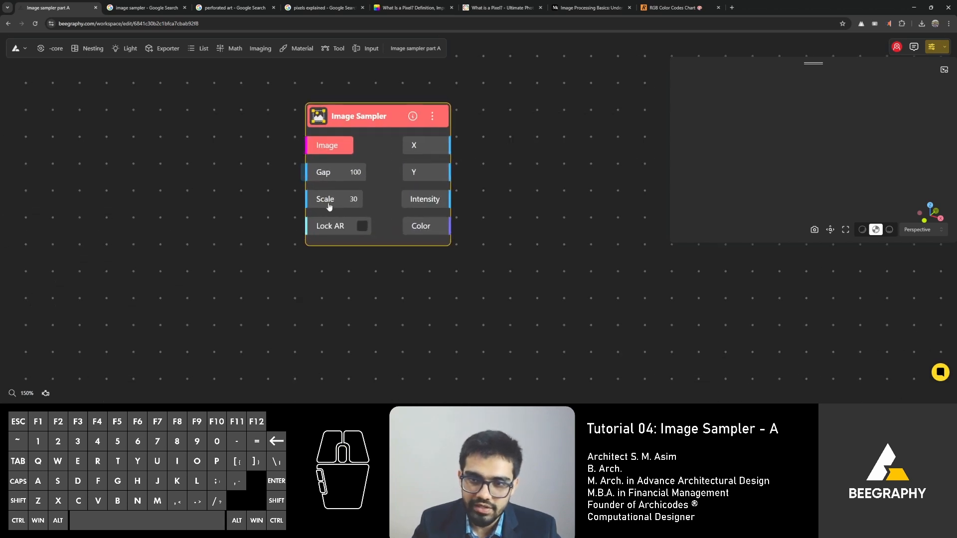
# - Search the nodes for "image", place an Image input node and position it beside the Image Sampler's input side
pyautogui.doubleClick(192, 164)
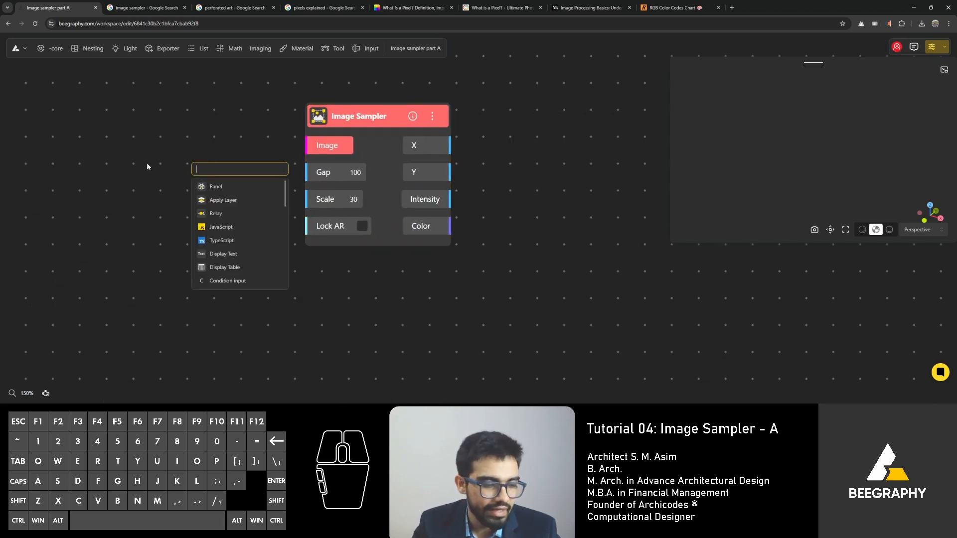
pyautogui.write('image')
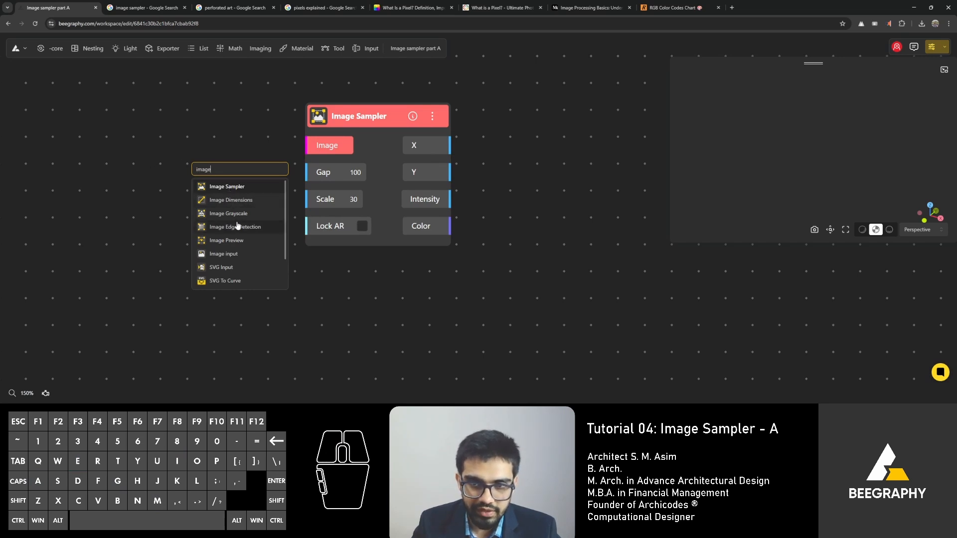
pyautogui.click(225, 254)
pyautogui.moveTo(264, 180); pyautogui.dragTo(145, 109)
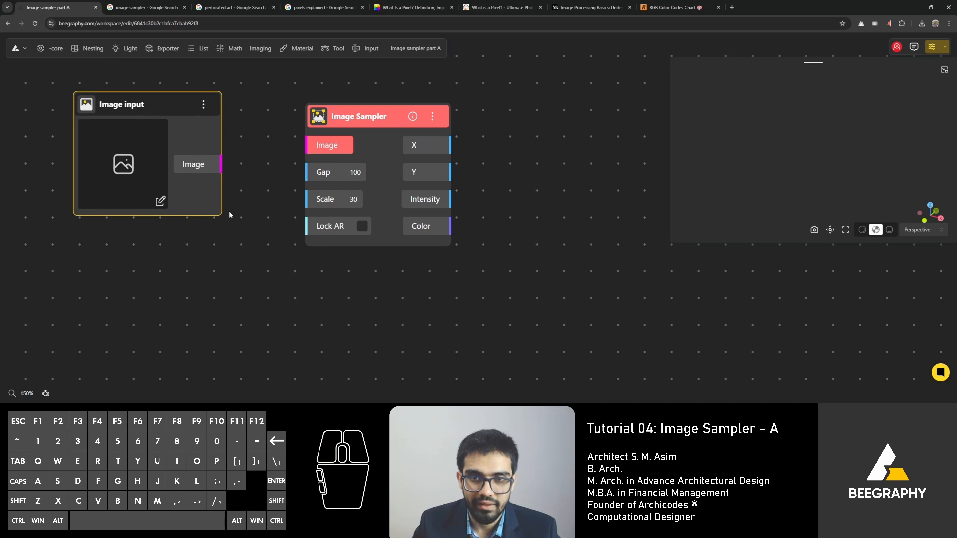
pyautogui.scroll(-3, 229, 211)
pyautogui.moveTo(249, 196); pyautogui.dragTo(274, 235, button='middle')
pyautogui.scroll(3, 247, 224)
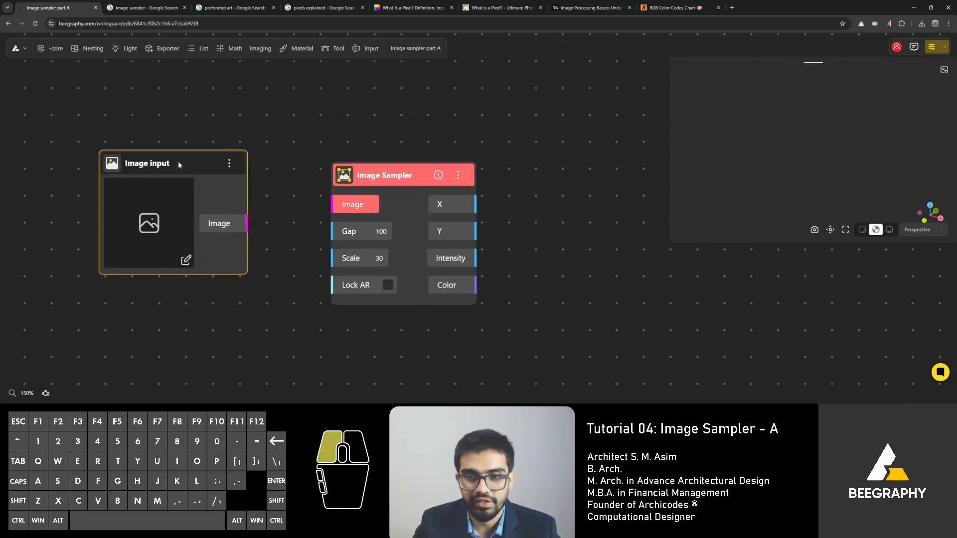
pyautogui.moveTo(178, 162); pyautogui.dragTo(179, 145)
pyautogui.click(324, 127)
pyautogui.scroll(-3, 327, 133)
pyautogui.moveTo(293, 140); pyautogui.dragTo(343, 141, button='middle')
pyautogui.scroll(3, 269, 215)
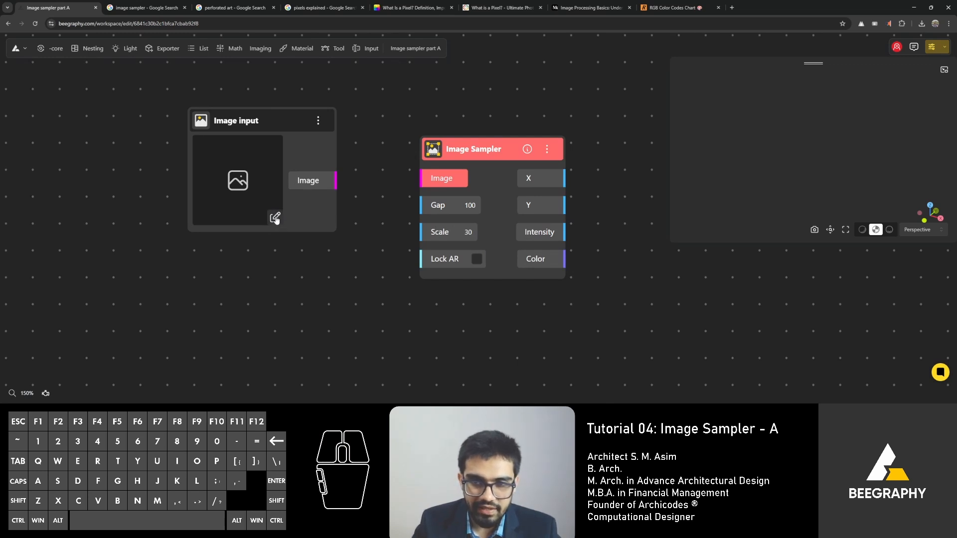
# - Open the image selection of the Image input node, browse the stored images and switch to uploading an image
pyautogui.click(274, 218)
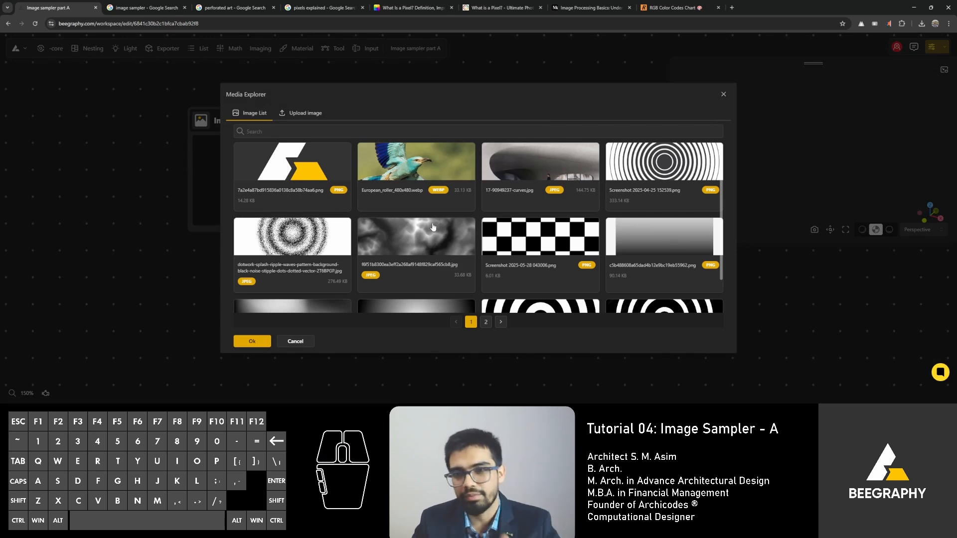
pyautogui.scroll(-1, 483, 215)
pyautogui.scroll(1, 483, 215)
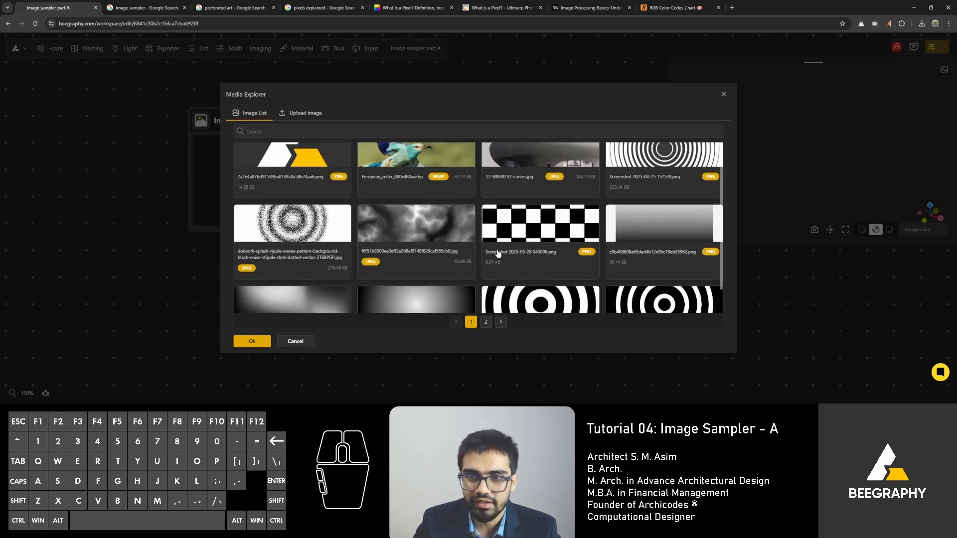
pyautogui.click(306, 114)
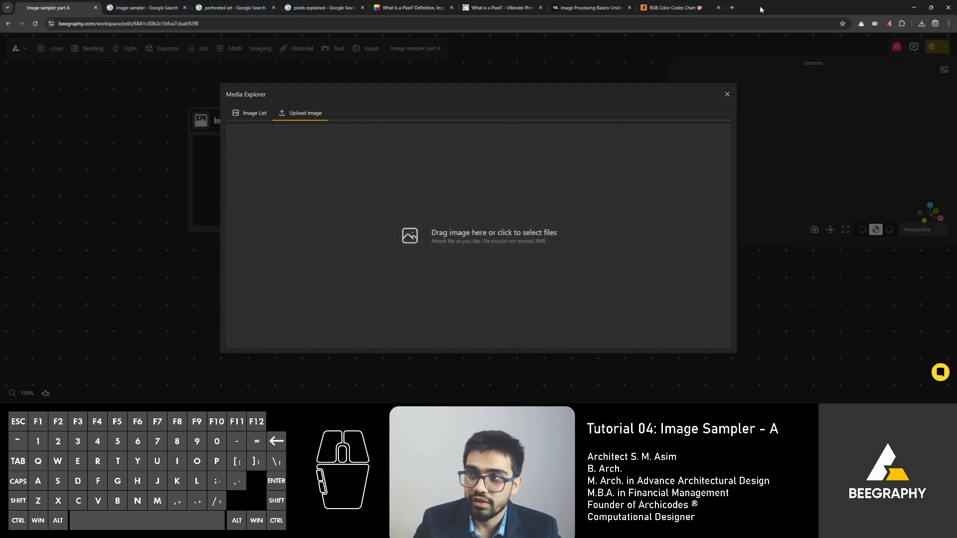
# - Open the desktop folder "BG tut 04" and arrange its window side by side with the reduced browser window
pyautogui.moveTo(761, 10); pyautogui.dragTo(501, 57)
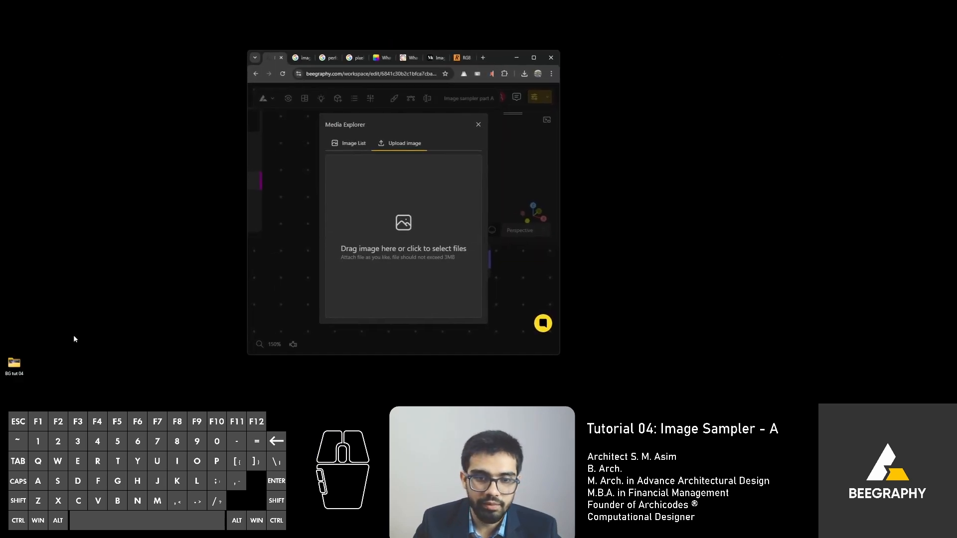
pyautogui.doubleClick(14, 365)
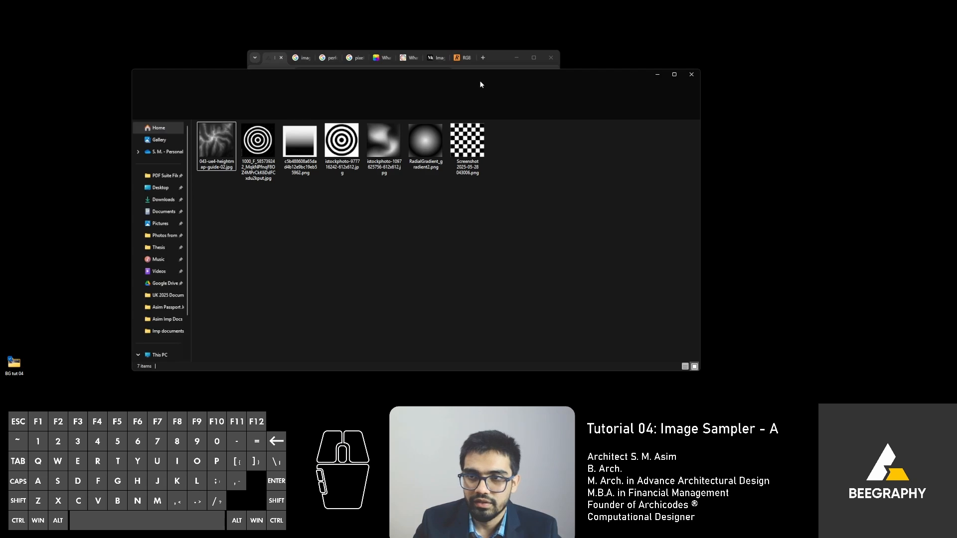
pyautogui.moveTo(479, 80); pyautogui.dragTo(285, 147)
pyautogui.moveTo(521, 55); pyautogui.dragTo(760, 43)
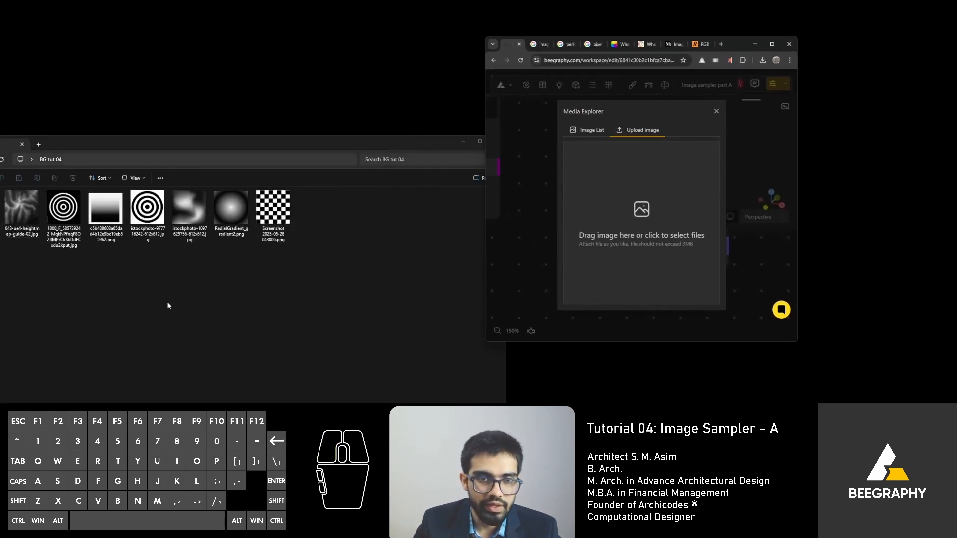
# - Upload the vertical white-to-black gradient PNG from the folder into the Image input node and maximize the browser window
pyautogui.moveTo(190, 232); pyautogui.dragTo(192, 241)
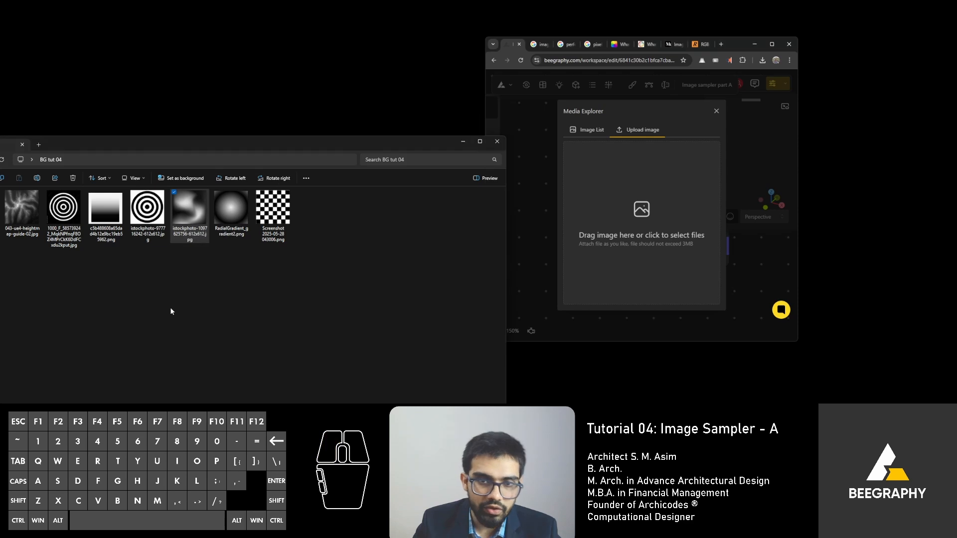
pyautogui.moveTo(110, 210); pyautogui.dragTo(605, 214)
pyautogui.doubleClick(748, 37)
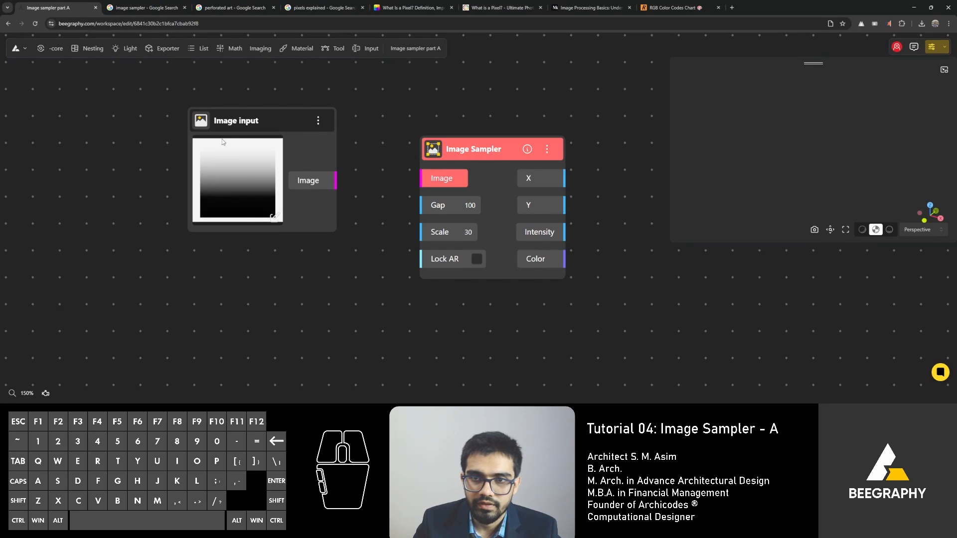
# - Connect the Image input node's Image output to the Image Sampler's Image input and tidy the positions of both nodes
pyautogui.moveTo(222, 142); pyautogui.dragTo(221, 157)
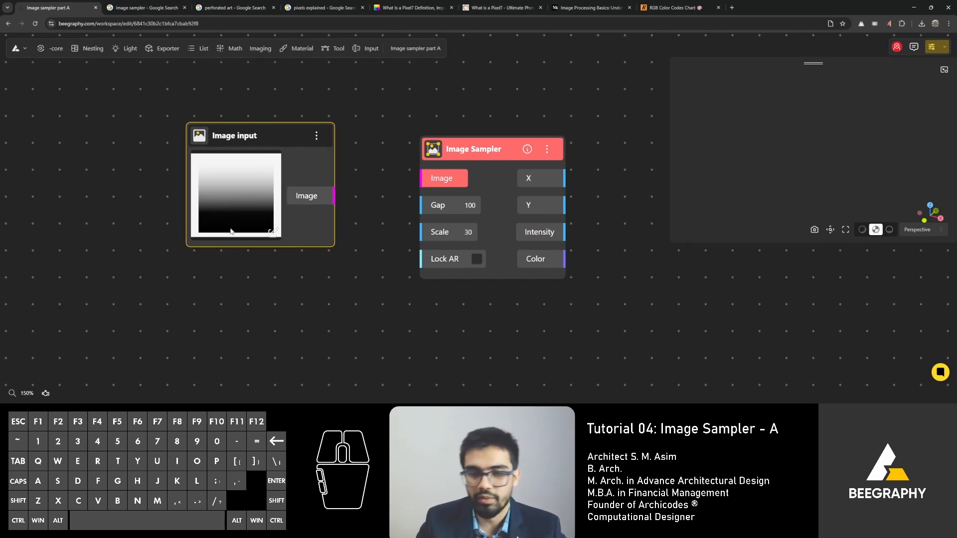
pyautogui.click(371, 121)
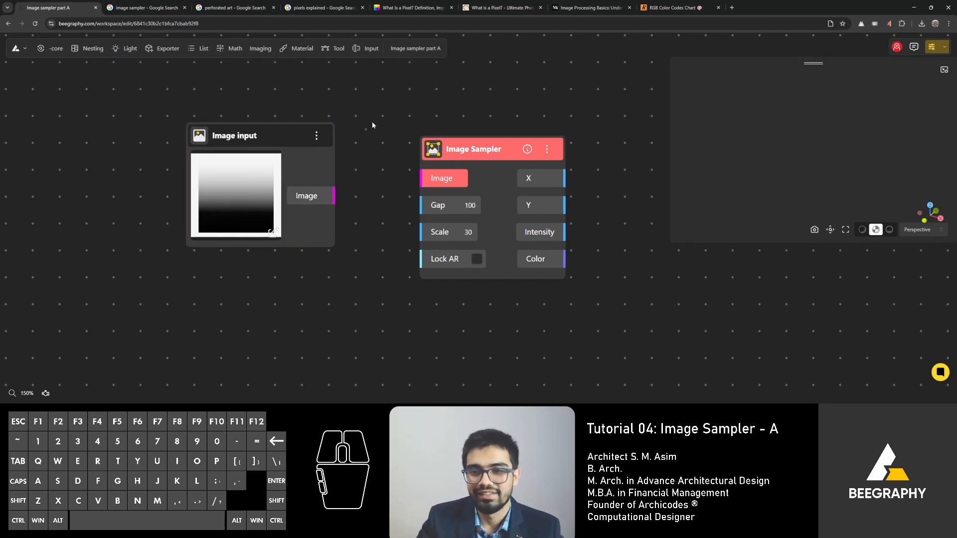
pyautogui.moveTo(333, 196); pyautogui.dragTo(446, 171)
pyautogui.moveTo(537, 113); pyautogui.dragTo(414, 106, button='right')
pyautogui.click(449, 183)
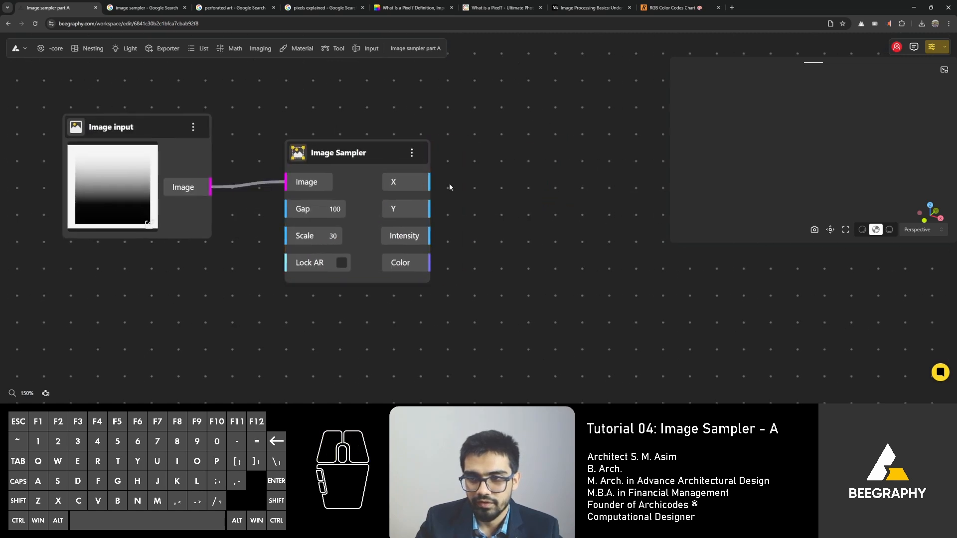
pyautogui.moveTo(343, 155); pyautogui.dragTo(351, 154)
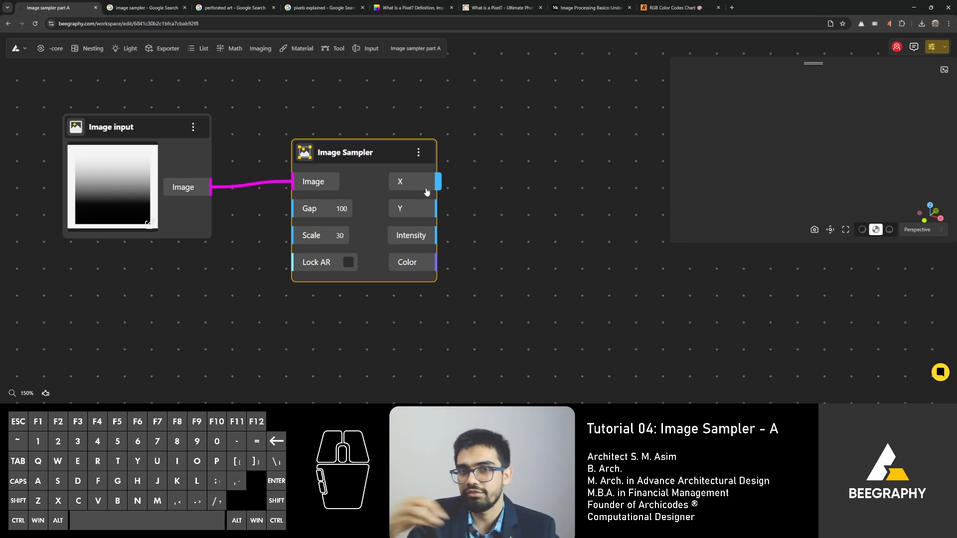
# - Attach a Panel to the Image Sampler's X output, expand its list and move it farther from the sampler
pyautogui.moveTo(437, 183); pyautogui.dragTo(578, 116)
pyautogui.click(568, 208)
pyautogui.moveTo(557, 206); pyautogui.dragTo(502, 211, button='right')
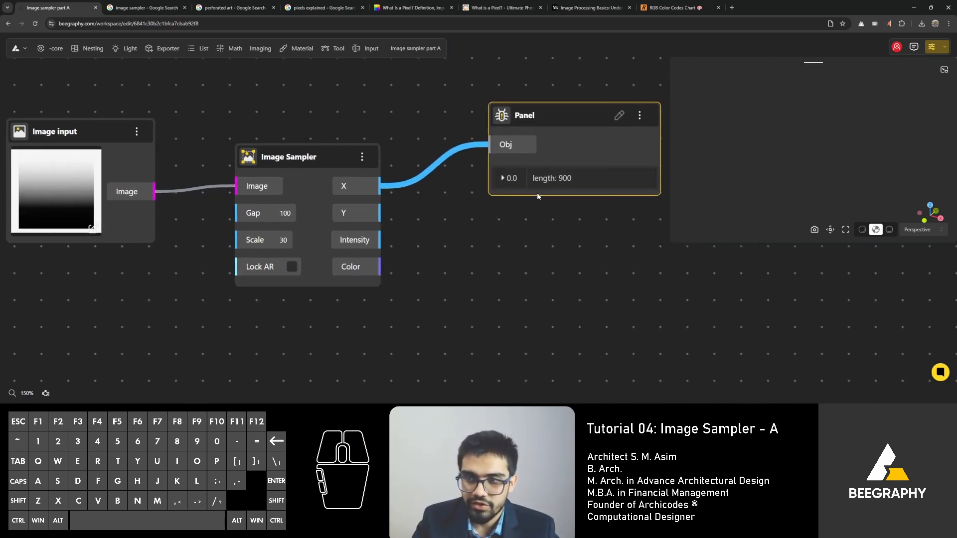
pyautogui.click(502, 178)
pyautogui.moveTo(565, 109); pyautogui.dragTo(634, 84)
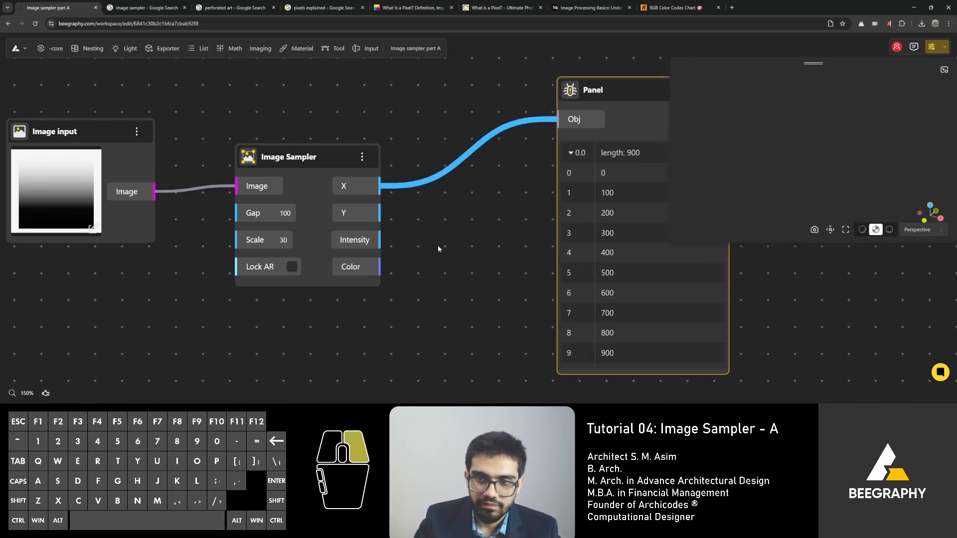
# - Connect the Image Sampler's Y output to the Panel instead of X and inspect the list through to its end
pyautogui.moveTo(438, 246); pyautogui.dragTo(451, 201, button='right')
pyautogui.moveTo(190, 194); pyautogui.dragTo(224, 203, button='right')
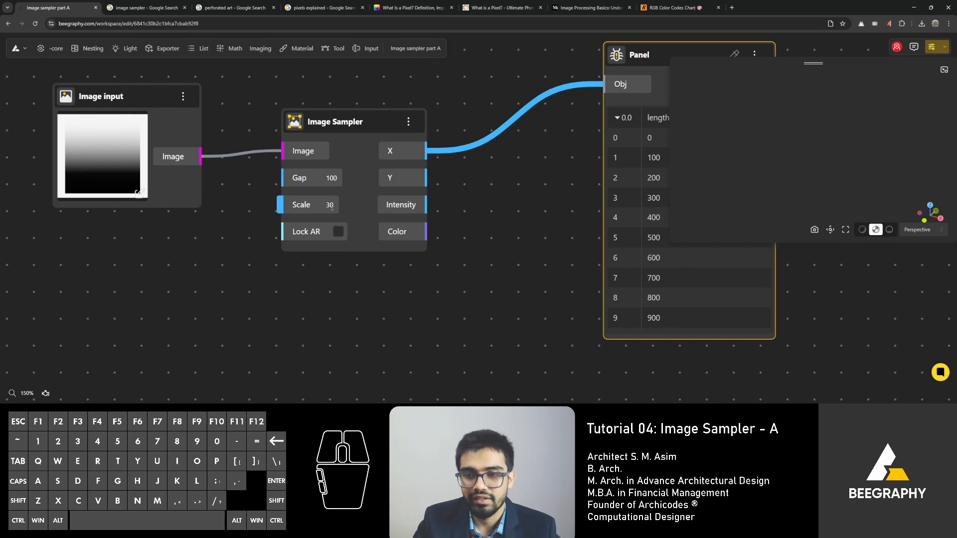
pyautogui.moveTo(337, 208); pyautogui.dragTo(334, 226, button='right')
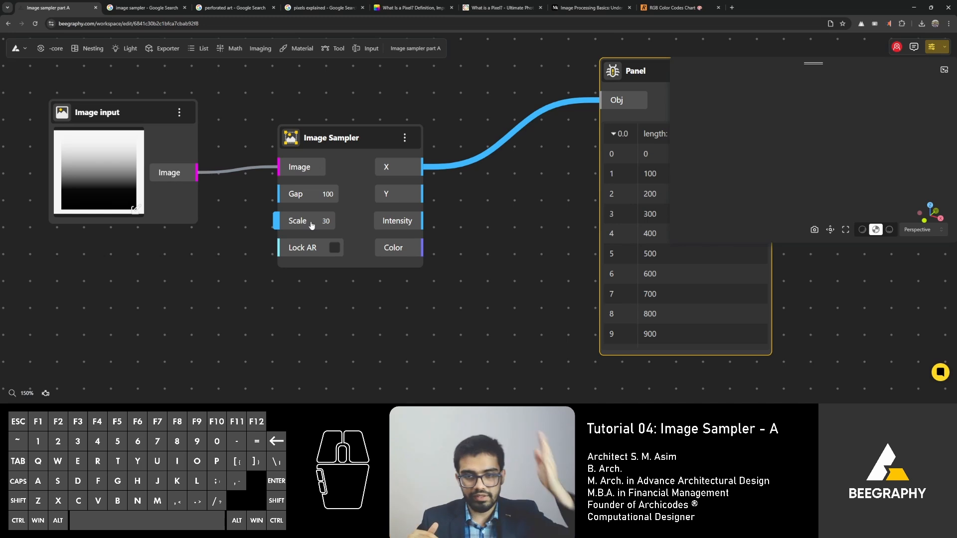
pyautogui.scroll(-2, 312, 225)
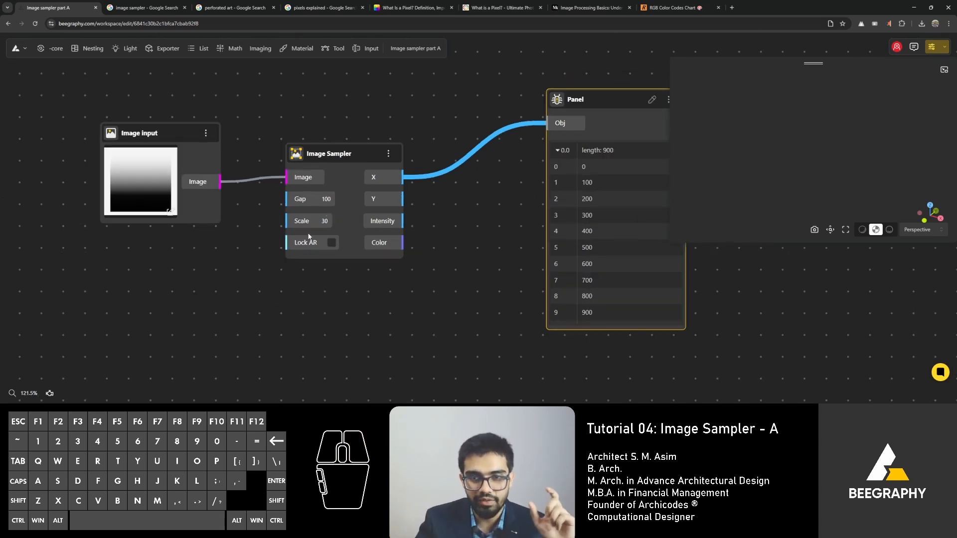
pyautogui.moveTo(420, 229); pyautogui.dragTo(344, 237, button='right')
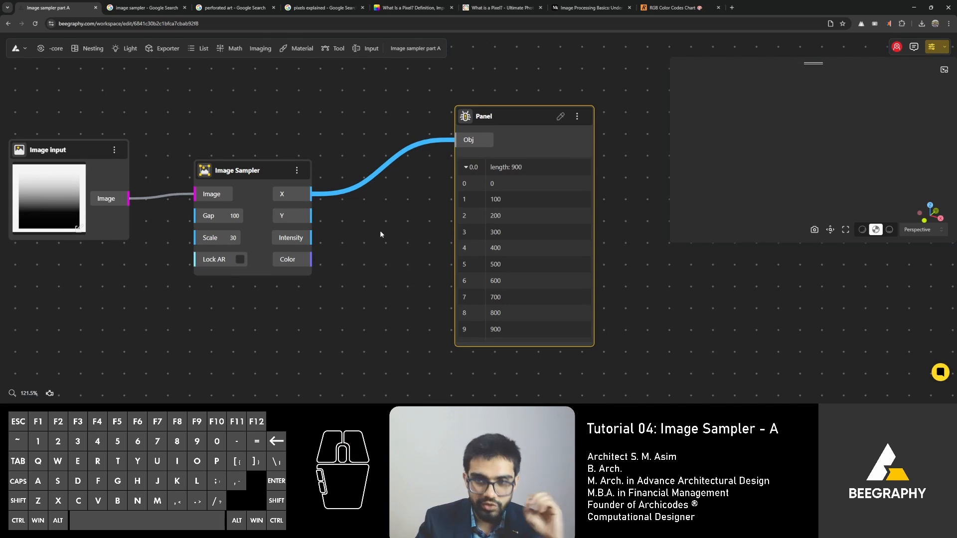
pyautogui.moveTo(296, 218); pyautogui.dragTo(469, 140)
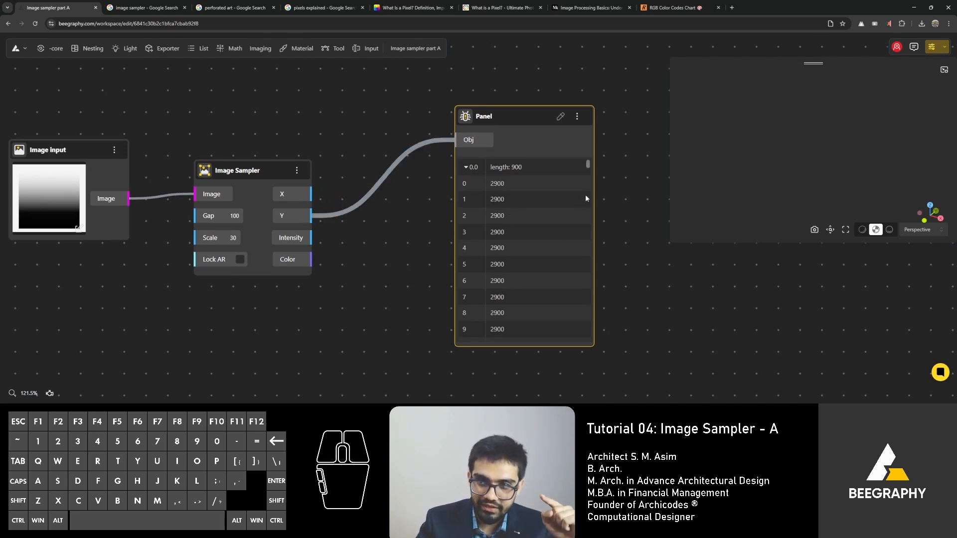
pyautogui.moveTo(588, 165); pyautogui.dragTo(589, 317)
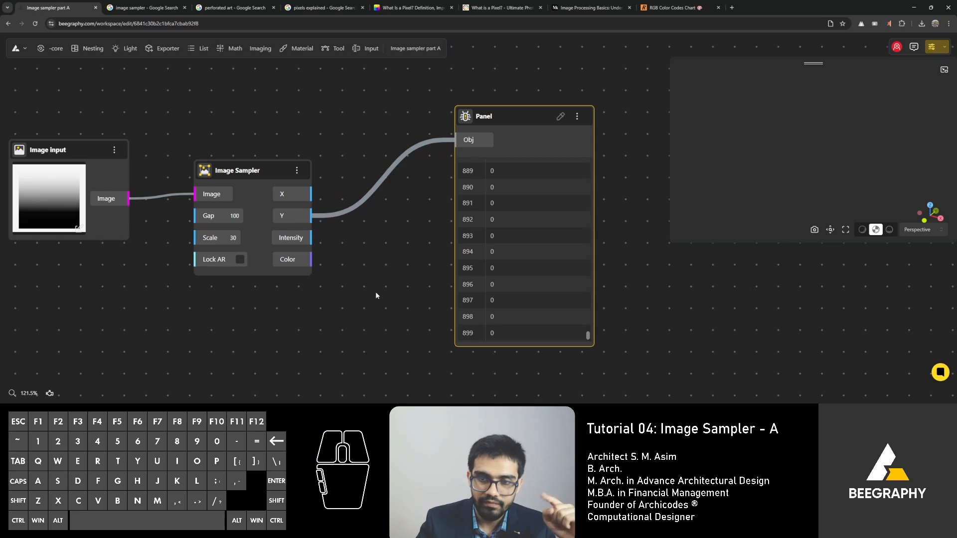
pyautogui.click(346, 275)
# - Connect the Image Sampler's Intensity output to the Panel and look through the intensity values from the end of the list upward
pyautogui.moveTo(461, 138); pyautogui.dragTo(469, 144)
pyautogui.moveTo(104, 262); pyautogui.dragTo(215, 258, button='right')
pyautogui.scroll(3, 172, 243)
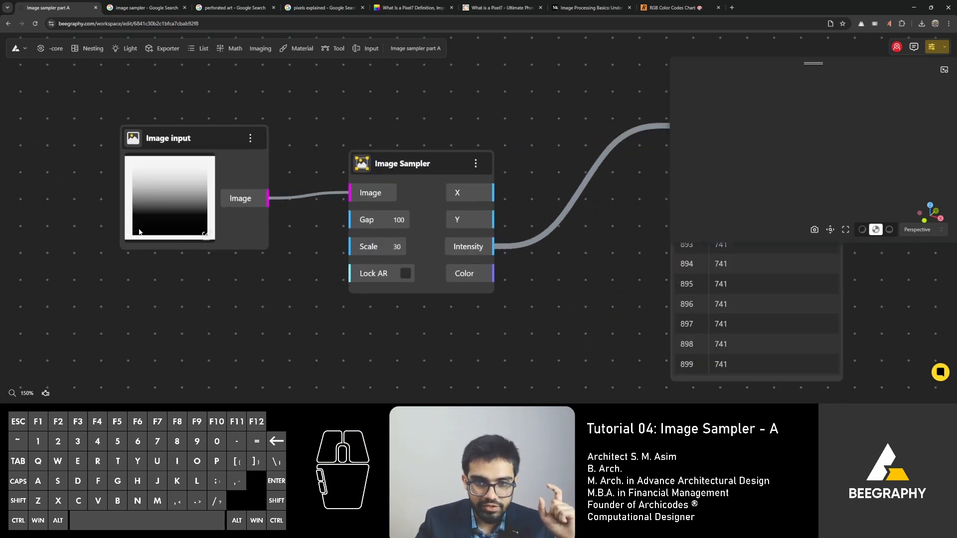
pyautogui.moveTo(586, 306); pyautogui.dragTo(375, 295, button='right')
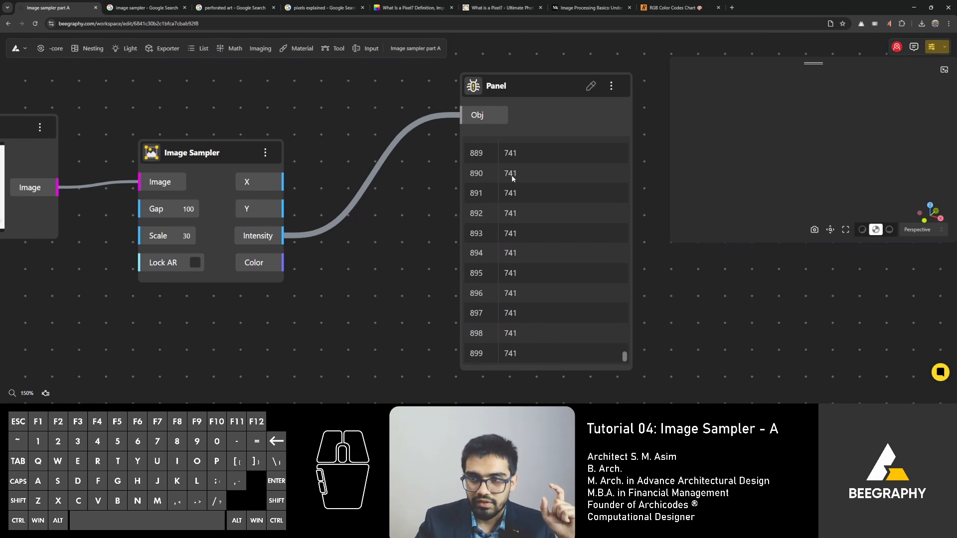
pyautogui.moveTo(625, 357); pyautogui.dragTo(627, 337)
pyautogui.scroll(10, 568, 308)
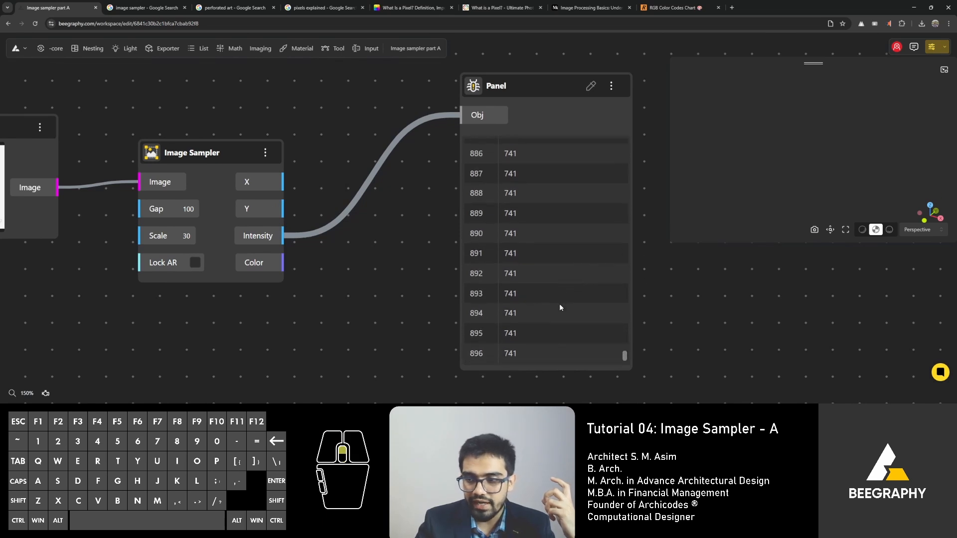
pyautogui.scroll(9, 559, 310)
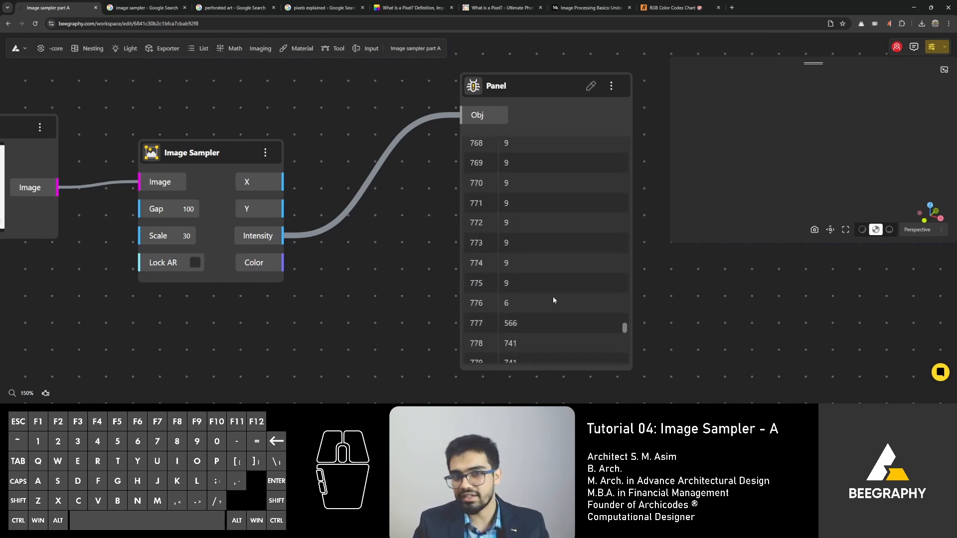
pyautogui.scroll(16, 553, 300)
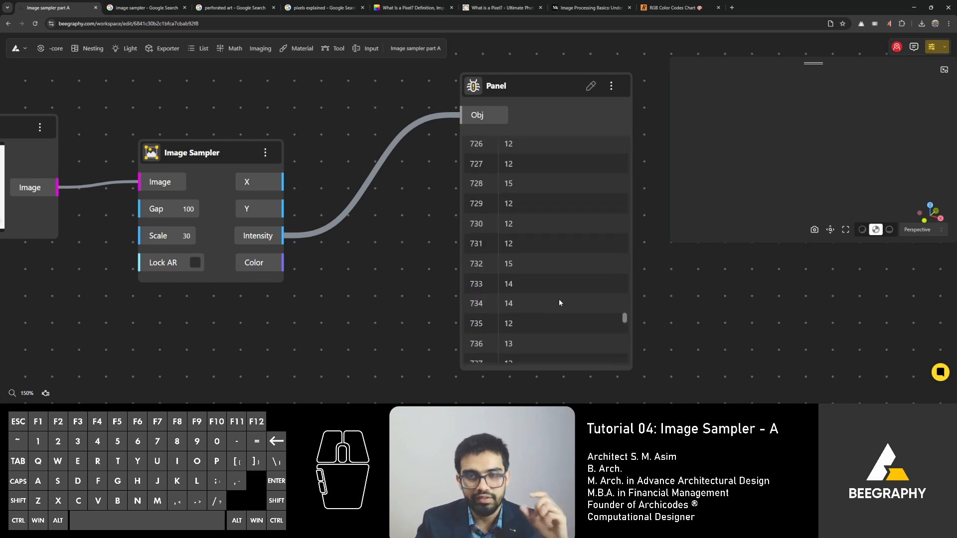
pyautogui.scroll(18, 558, 302)
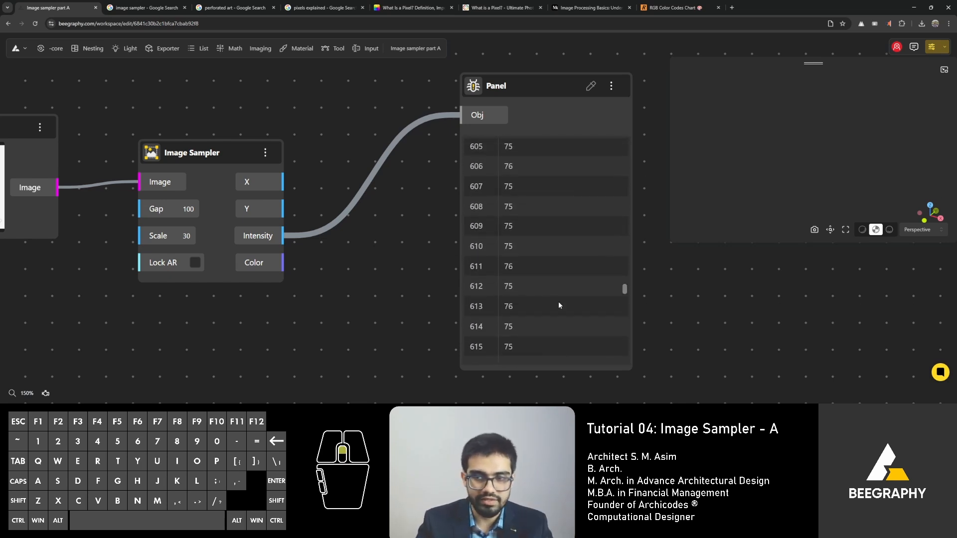
# - Move the Panel lower in the workspace and add a Construct Point node above it, beside the Image Sampler
pyautogui.scroll(-3, 374, 234)
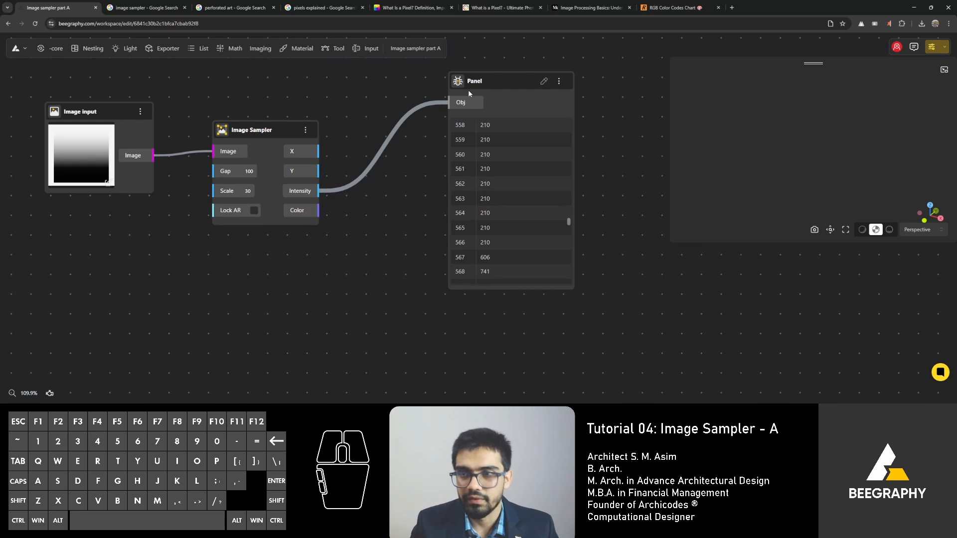
pyautogui.moveTo(469, 93); pyautogui.dragTo(510, 230)
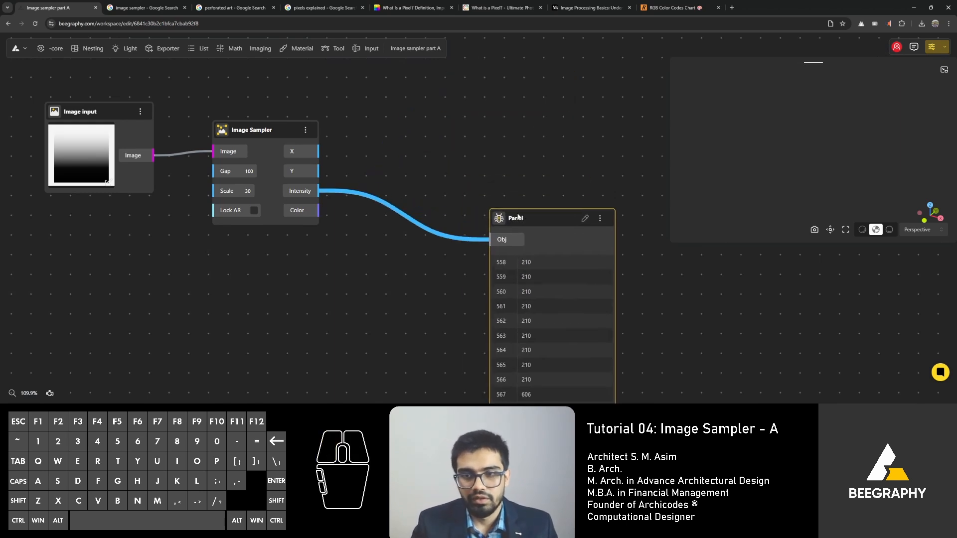
pyautogui.doubleClick(368, 167)
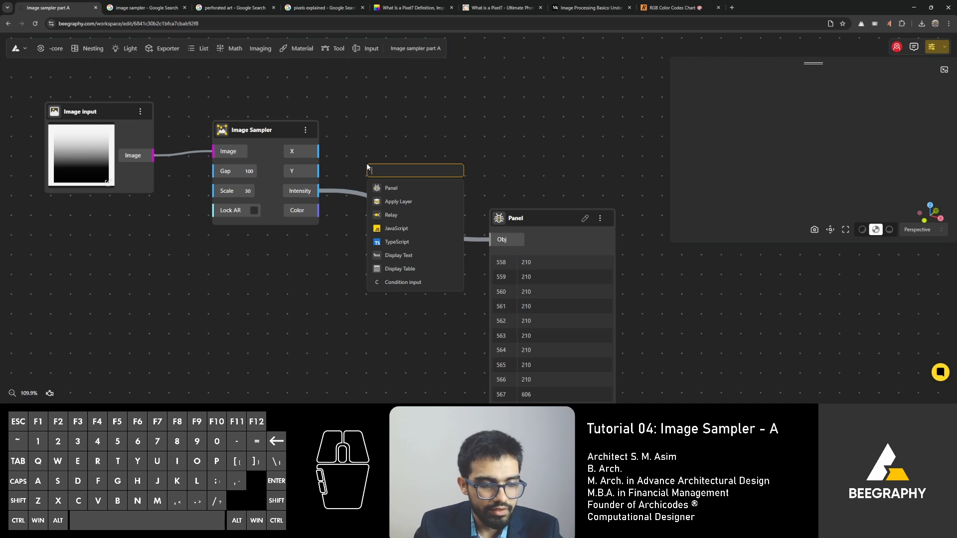
pyautogui.write('point')
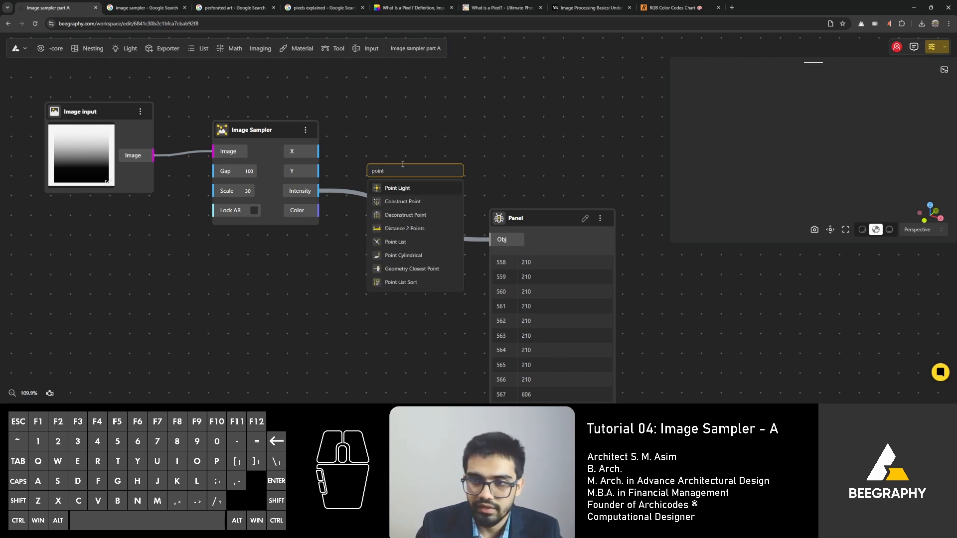
pyautogui.click(403, 201)
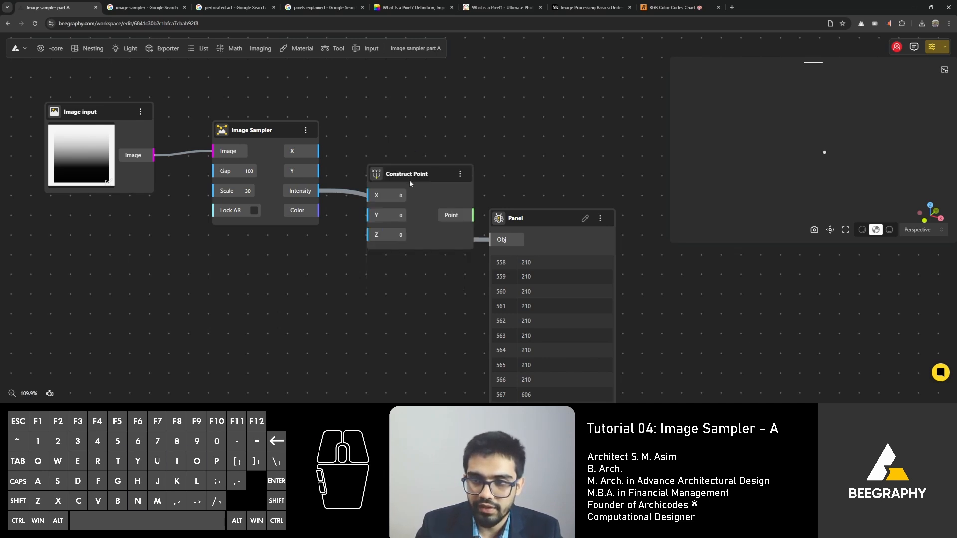
pyautogui.moveTo(408, 180); pyautogui.dragTo(508, 89)
# - Connect the Image Sampler's X and Y outputs to Construct Point's X and Y inputs and frame the resulting points in the viewport
pyautogui.moveTo(318, 151); pyautogui.dragTo(466, 117)
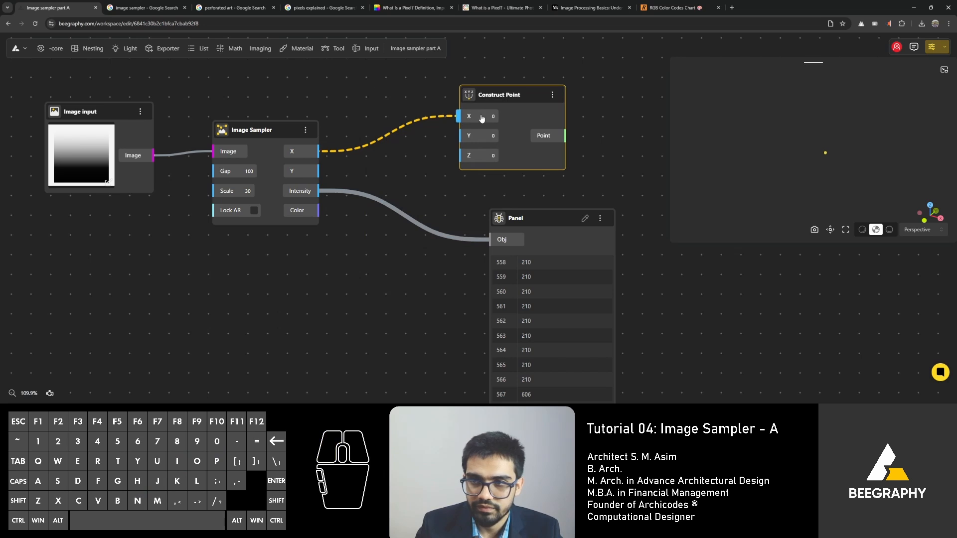
pyautogui.moveTo(318, 171); pyautogui.dragTo(461, 136)
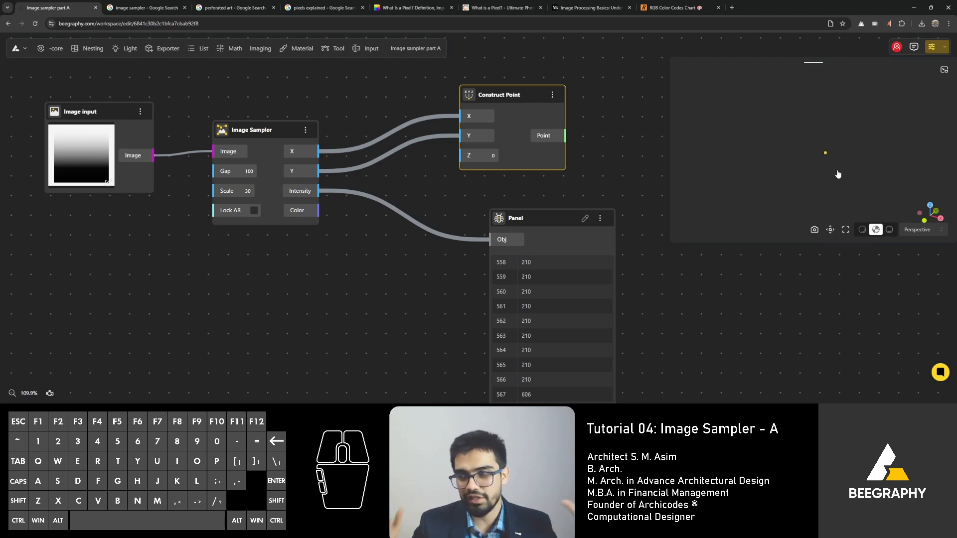
pyautogui.click(828, 229)
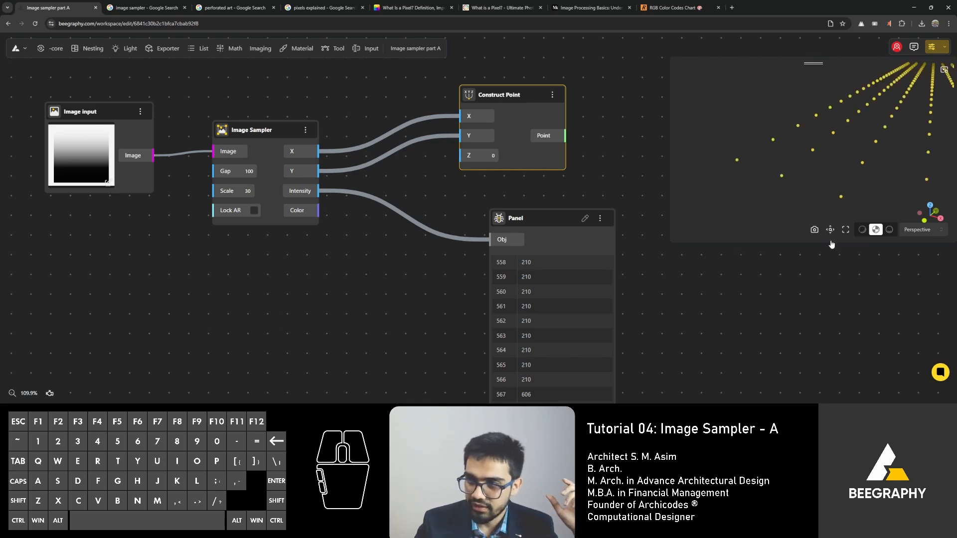
pyautogui.scroll(-6, 798, 141)
pyautogui.moveTo(798, 142); pyautogui.dragTo(800, 166, button='right')
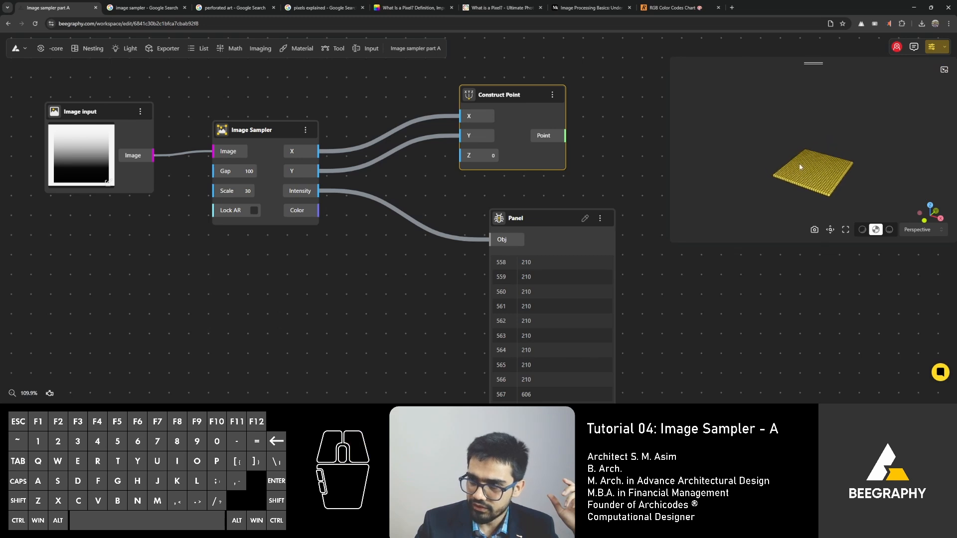
pyautogui.moveTo(801, 166); pyautogui.dragTo(793, 185)
pyautogui.scroll(3, 840, 176)
# - Enlarge the 3D viewport in height and width and compare the point grid from above with the gradient image
pyautogui.moveTo(745, 241); pyautogui.dragTo(716, 390)
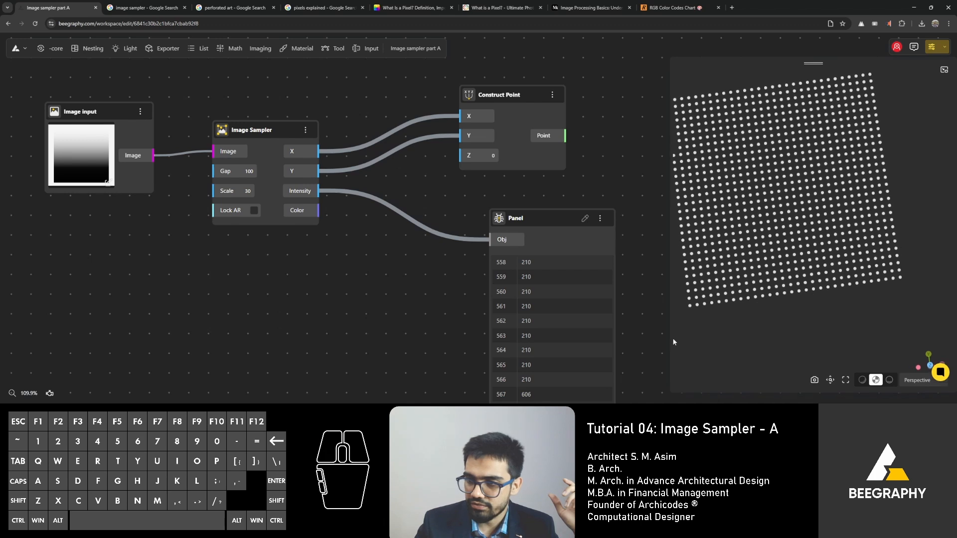
pyautogui.moveTo(669, 332); pyautogui.dragTo(610, 346)
pyautogui.moveTo(772, 252); pyautogui.dragTo(791, 281, button='right')
pyautogui.moveTo(791, 282); pyautogui.dragTo(801, 261)
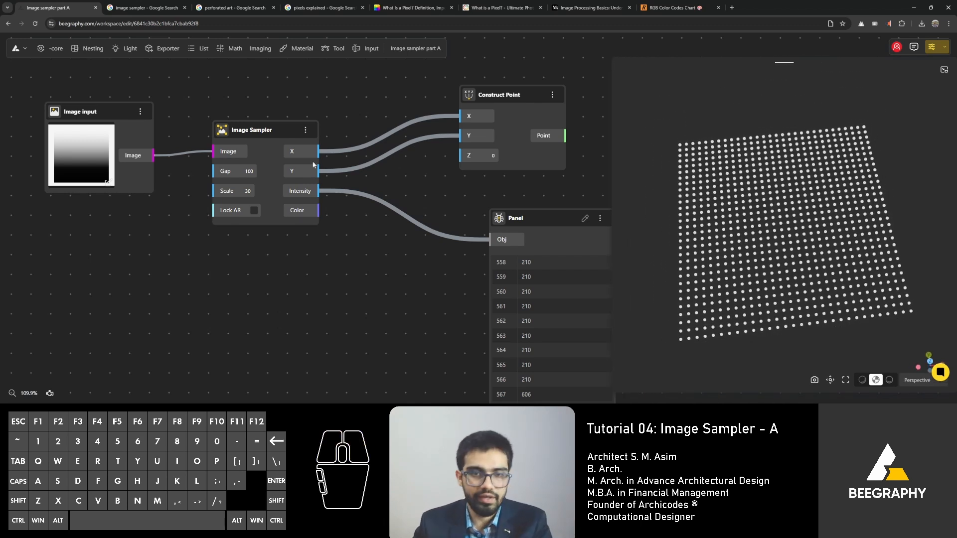
pyautogui.scroll(3, 87, 154)
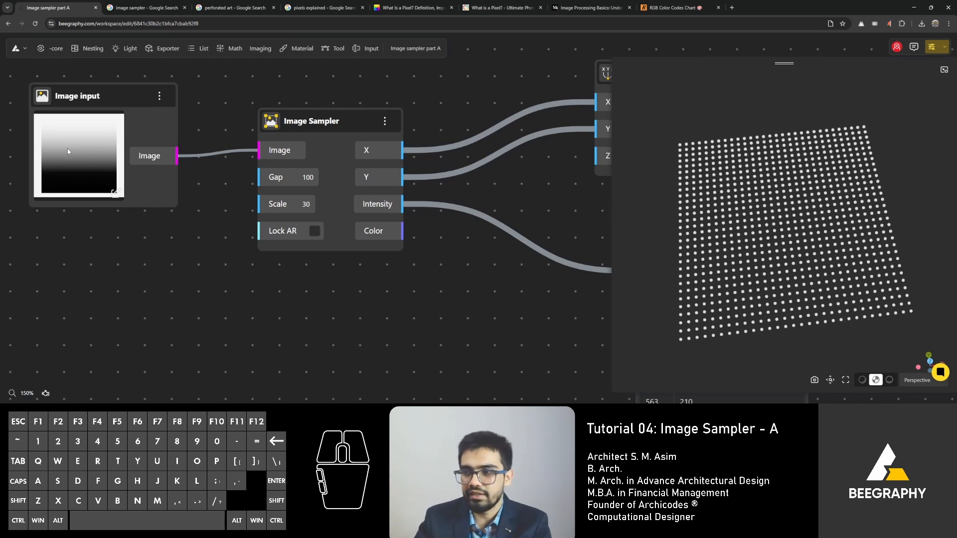
pyautogui.moveTo(799, 280); pyautogui.dragTo(728, 63)
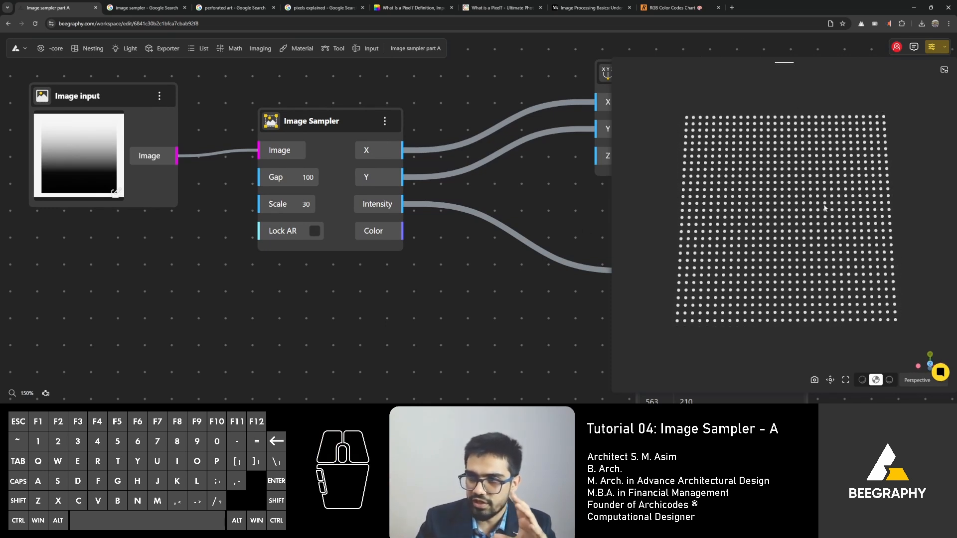
# - Reposition the Panel below Construct Point and examine the flat point grid from a low angle
pyautogui.moveTo(454, 275); pyautogui.dragTo(245, 281, button='right')
pyautogui.moveTo(527, 253); pyautogui.dragTo(467, 278)
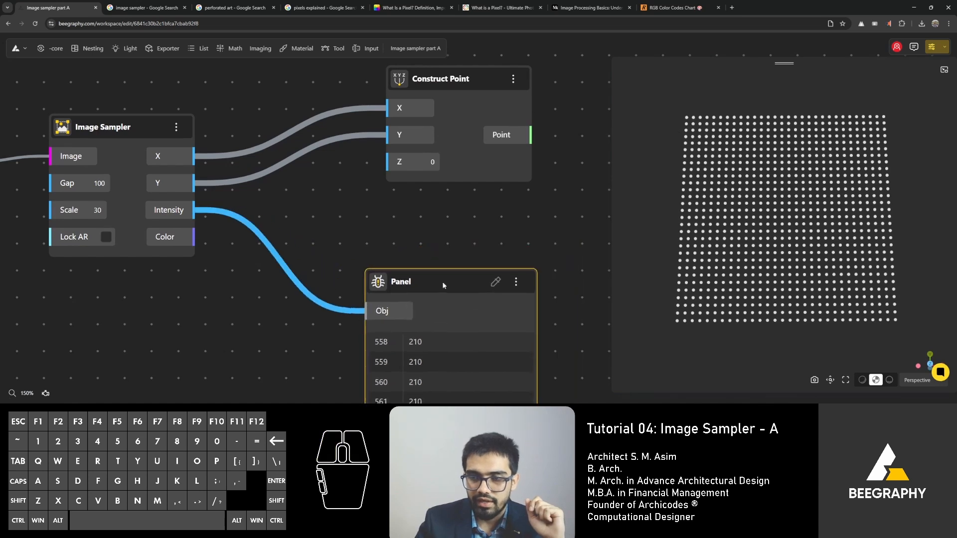
pyautogui.moveTo(387, 229); pyautogui.dragTo(498, 235, button='right')
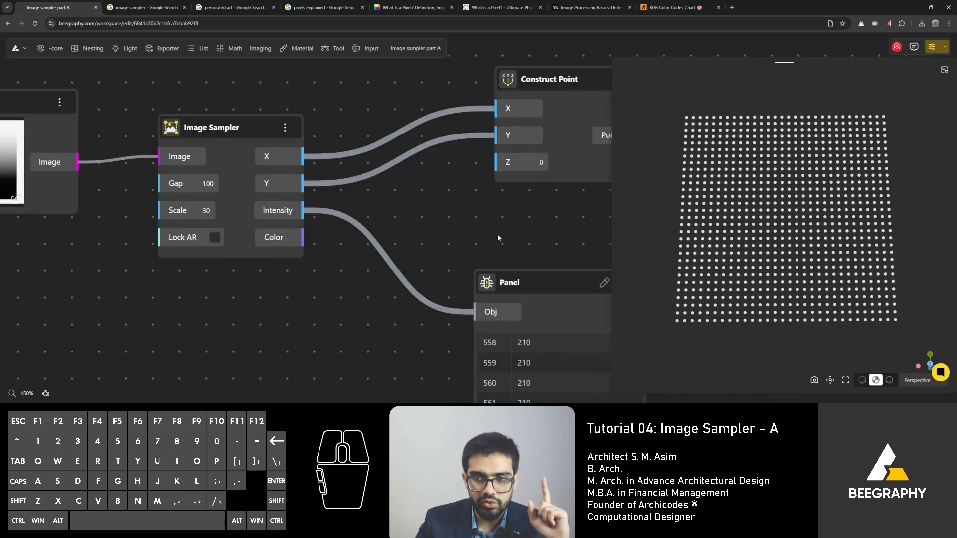
pyautogui.scroll(-3, 494, 235)
pyautogui.moveTo(382, 247); pyautogui.dragTo(386, 268, button='right')
pyautogui.click(387, 269)
pyautogui.moveTo(702, 284); pyautogui.dragTo(511, 228)
pyautogui.scroll(2, 378, 233)
pyautogui.moveTo(379, 232); pyautogui.dragTo(271, 109, button='right')
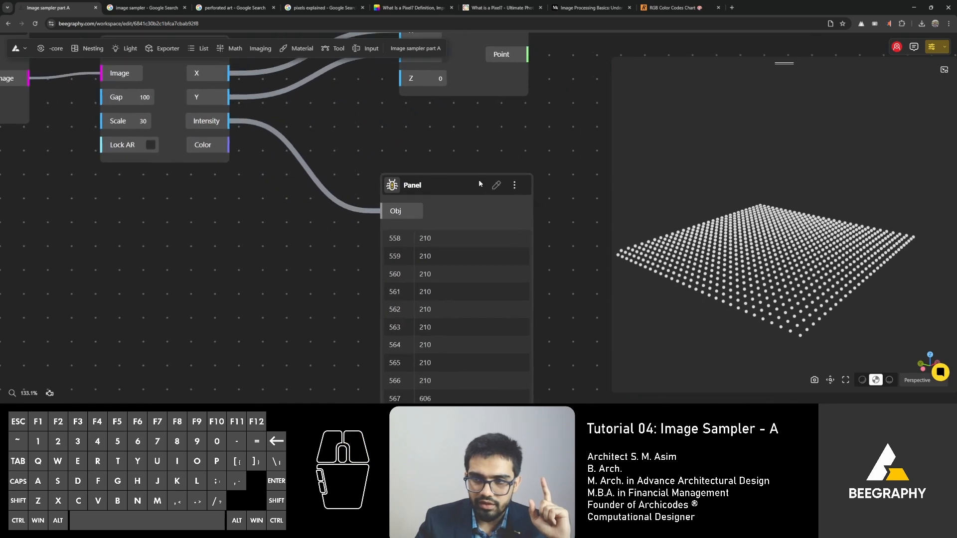
pyautogui.moveTo(467, 183); pyautogui.dragTo(455, 159)
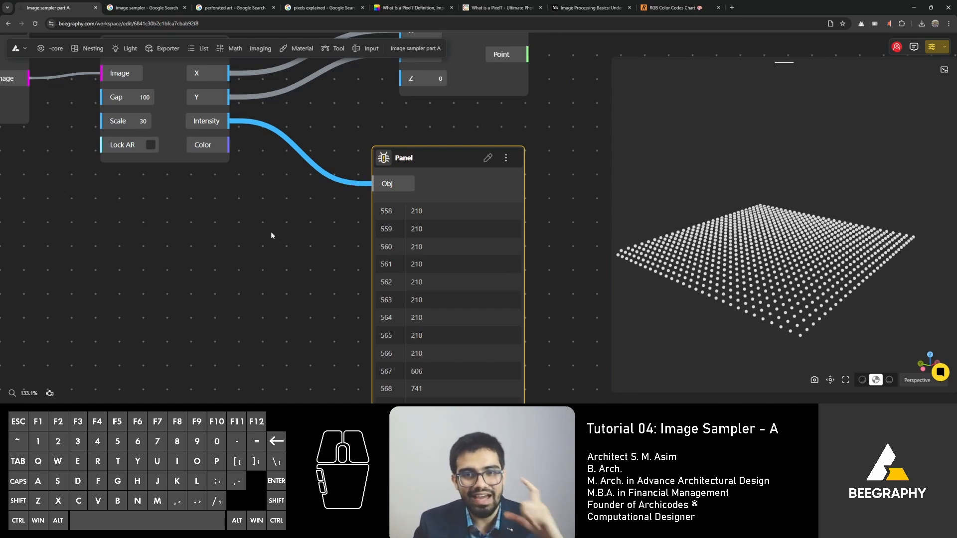
# - Review the gradient image and its Image Sampler connections, and shift the Panel slightly under Construct Point
pyautogui.moveTo(156, 224); pyautogui.dragTo(282, 274, button='right')
pyautogui.moveTo(78, 166); pyautogui.dragTo(230, 232, button='right')
pyautogui.scroll(2, 200, 198)
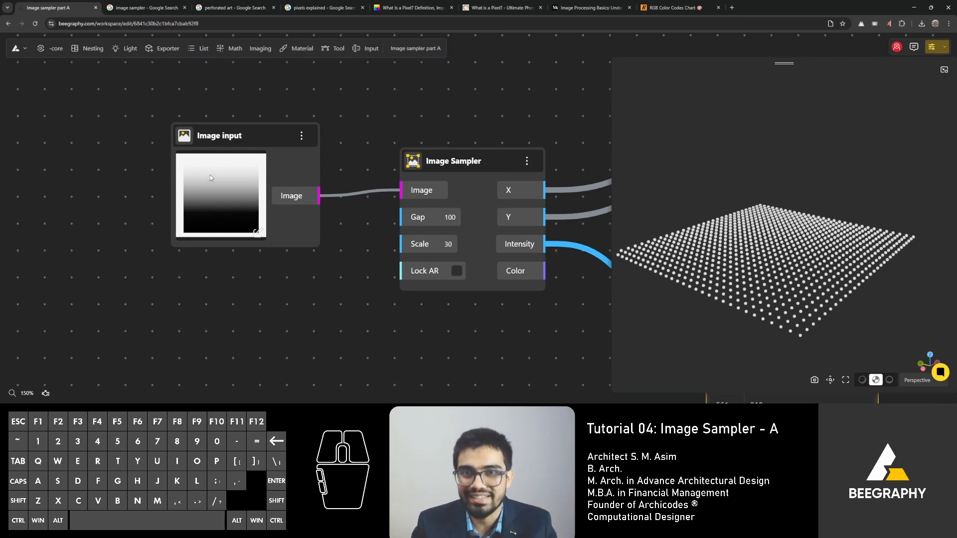
pyautogui.moveTo(523, 249); pyautogui.dragTo(294, 211, button='right')
pyautogui.moveTo(419, 266); pyautogui.dragTo(251, 225, button='right')
pyautogui.moveTo(372, 213); pyautogui.dragTo(417, 194)
# - Add a Move node, connect Construct Point's Point output to its Geometry input, and place it farther from Construct Point
pyautogui.moveTo(420, 169); pyautogui.dragTo(272, 202, button='right')
pyautogui.doubleClick(458, 117)
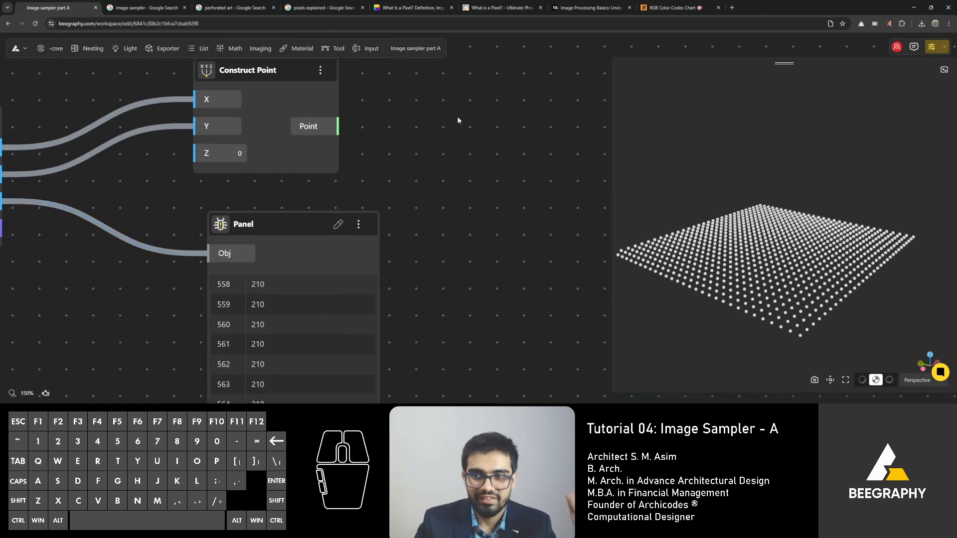
pyautogui.write('move')
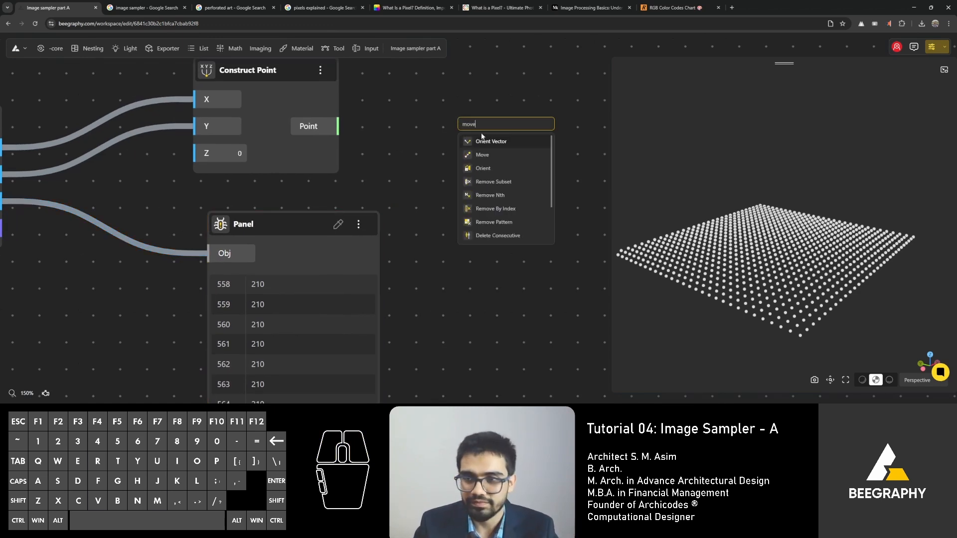
pyautogui.click(488, 159)
pyautogui.moveTo(339, 126); pyautogui.dragTo(462, 158)
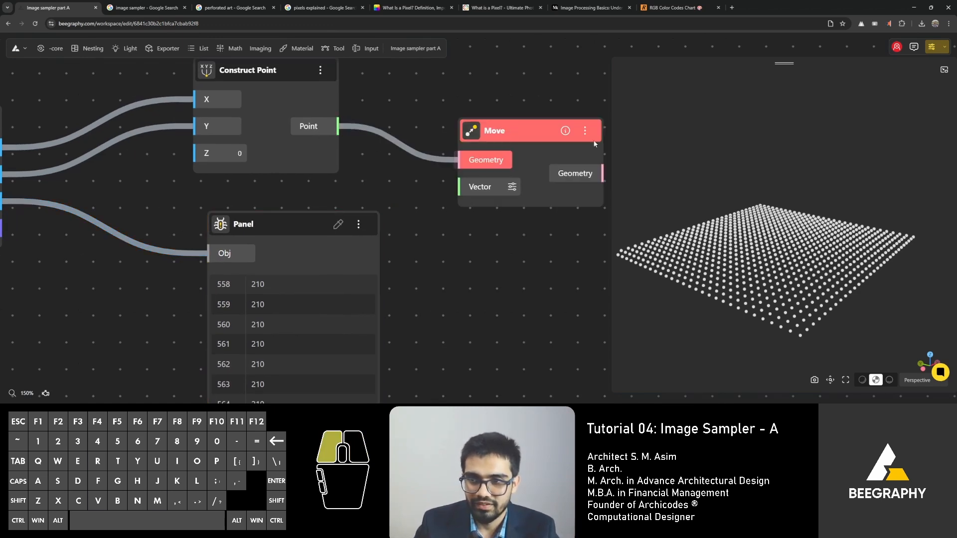
pyautogui.moveTo(426, 94); pyautogui.dragTo(249, 87, button='right')
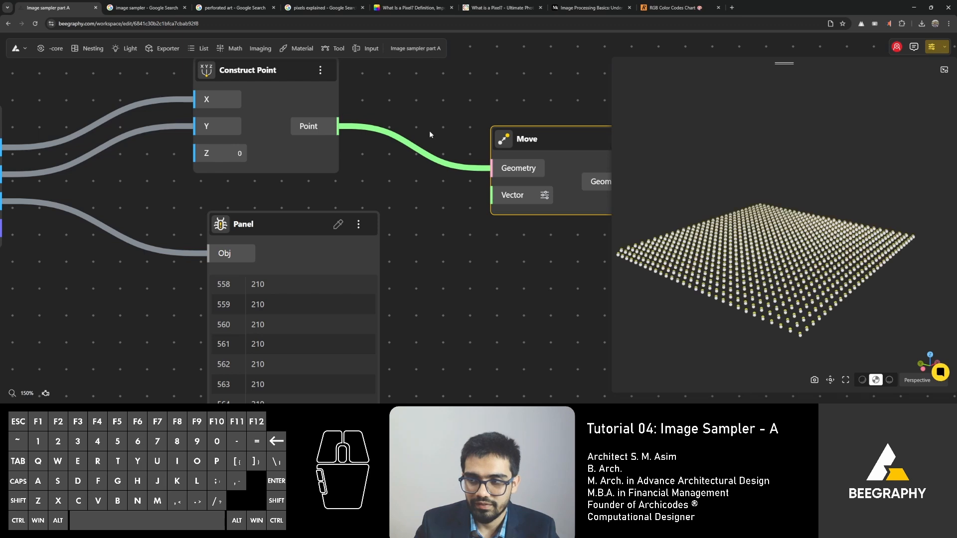
pyautogui.moveTo(319, 126); pyautogui.dragTo(402, 142)
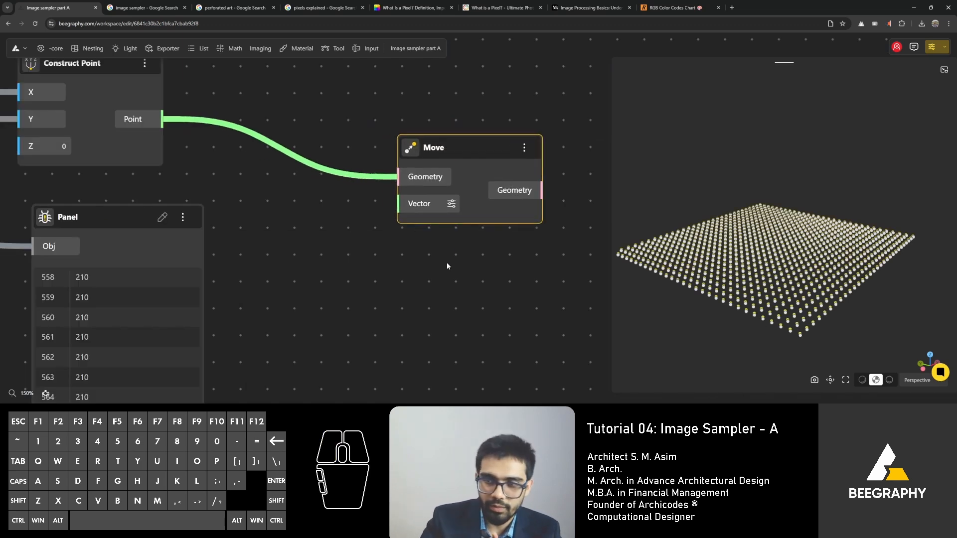
# - Add a VectorZ node before the Move node and connect its Vector output to Move's Vector input
pyautogui.doubleClick(403, 253)
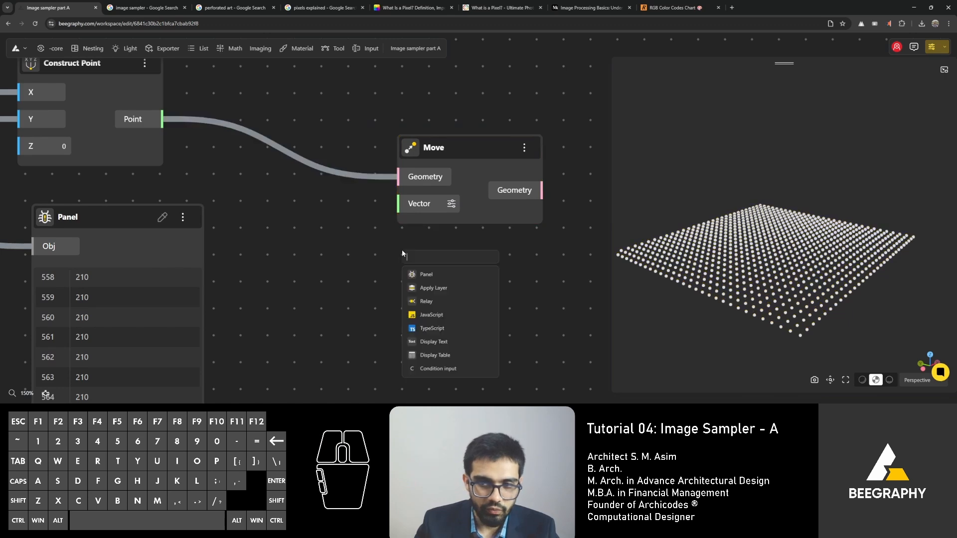
pyautogui.write('z')
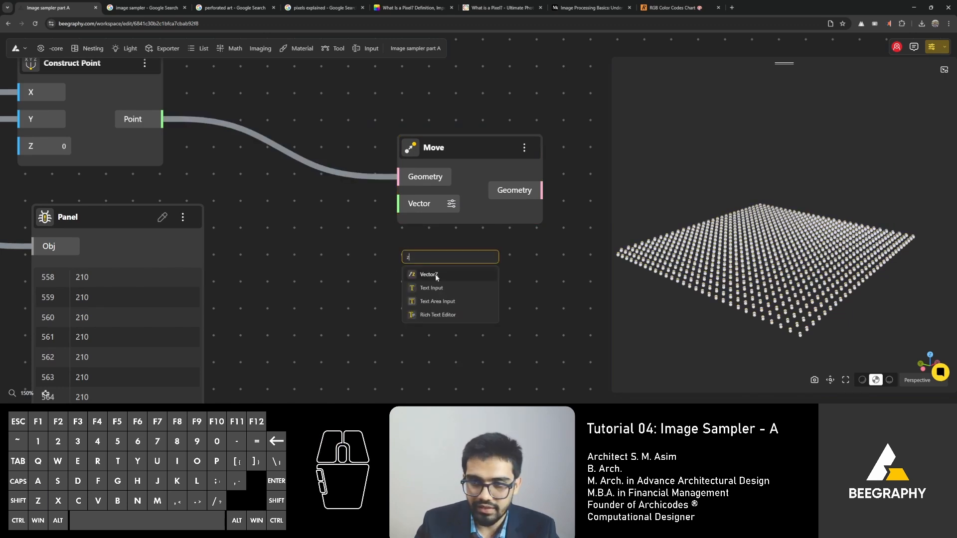
pyautogui.click(429, 275)
pyautogui.moveTo(497, 265); pyautogui.dragTo(338, 265)
pyautogui.moveTo(387, 287); pyautogui.dragTo(399, 203)
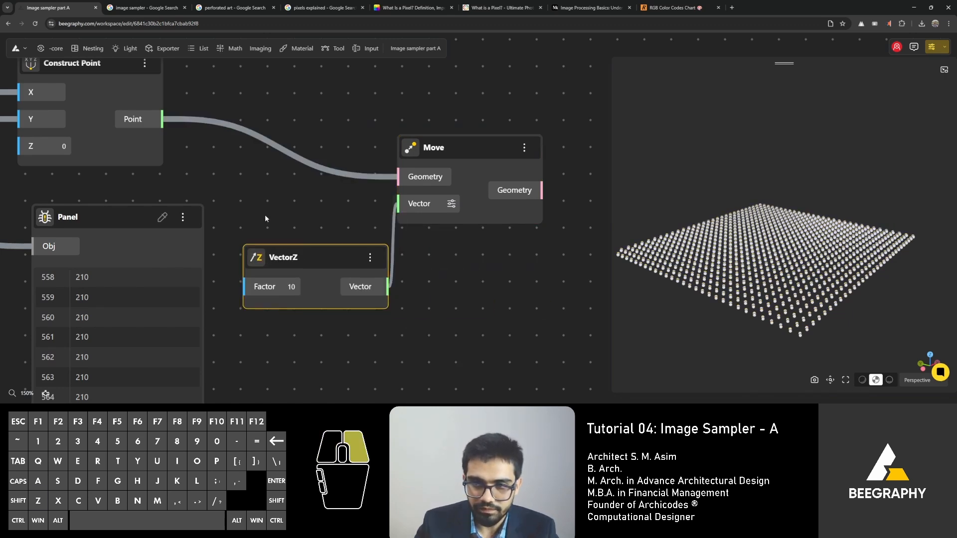
# - Rearrange the Panel and VectorZ nodes and connect the Image Sampler's Intensity output to VectorZ's Factor input
pyautogui.moveTo(265, 218); pyautogui.dragTo(316, 203, button='right')
pyautogui.moveTo(23, 241); pyautogui.dragTo(157, 199)
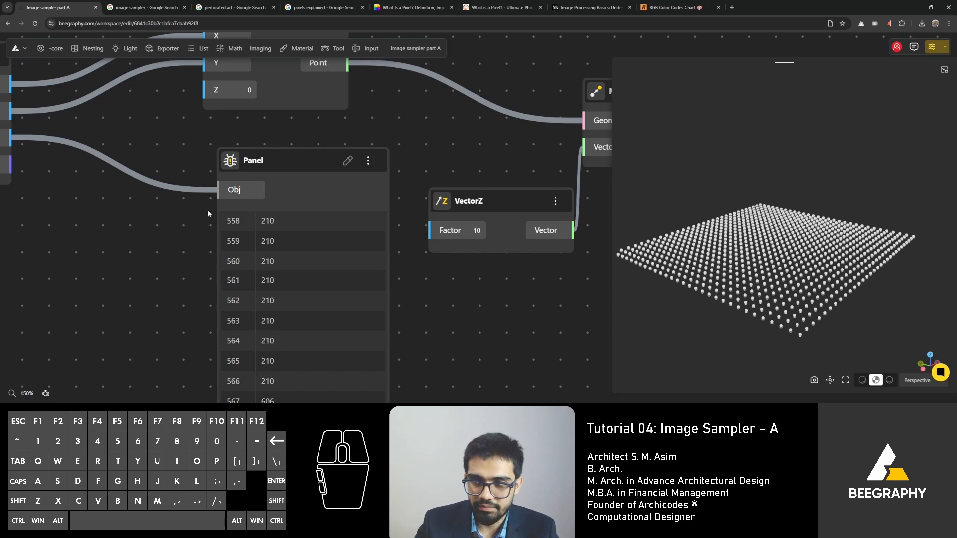
pyautogui.moveTo(272, 161); pyautogui.dragTo(172, 321)
pyautogui.moveTo(458, 197); pyautogui.dragTo(274, 177)
pyautogui.moveTo(99, 167); pyautogui.dragTo(234, 201, button='right')
pyautogui.scroll(-1, 234, 202)
pyautogui.moveTo(156, 175); pyautogui.dragTo(369, 241)
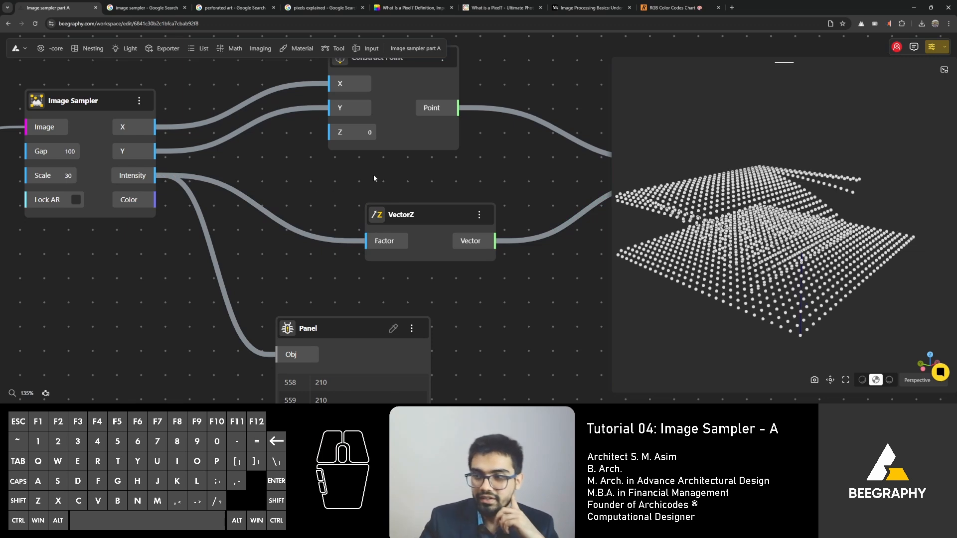
# - Hide the Construct Point node's preview so that only the moved points are displayed
pyautogui.moveTo(726, 234); pyautogui.dragTo(618, 224)
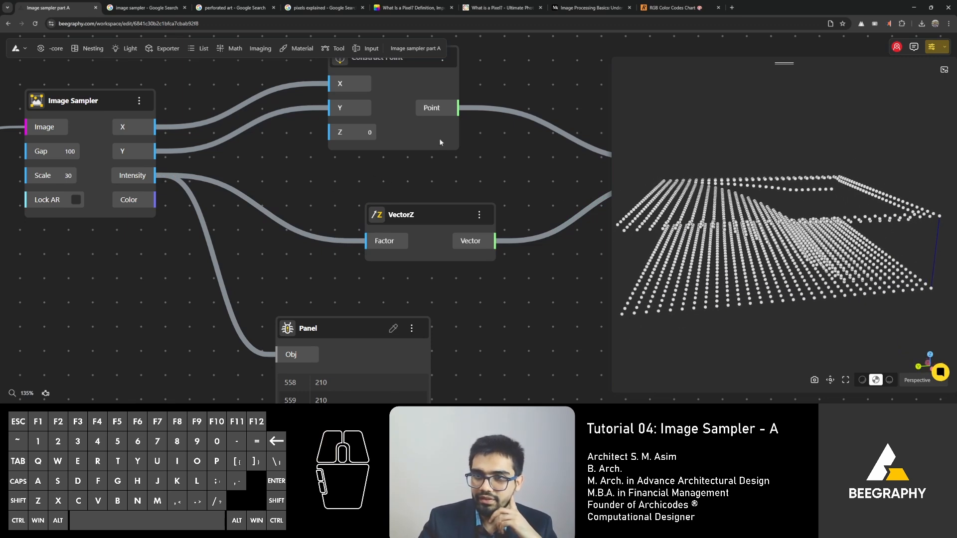
pyautogui.click(411, 82)
pyautogui.rightClick(411, 83)
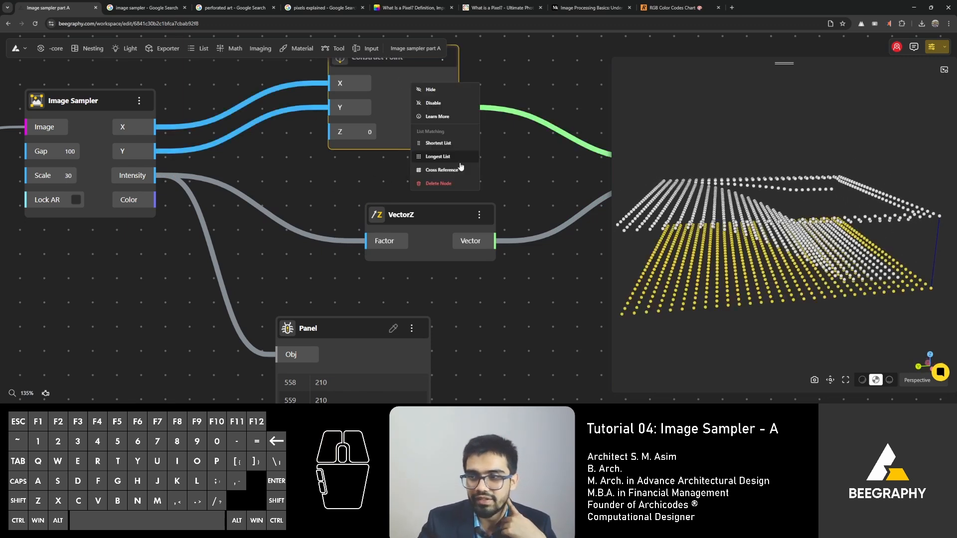
pyautogui.click(429, 89)
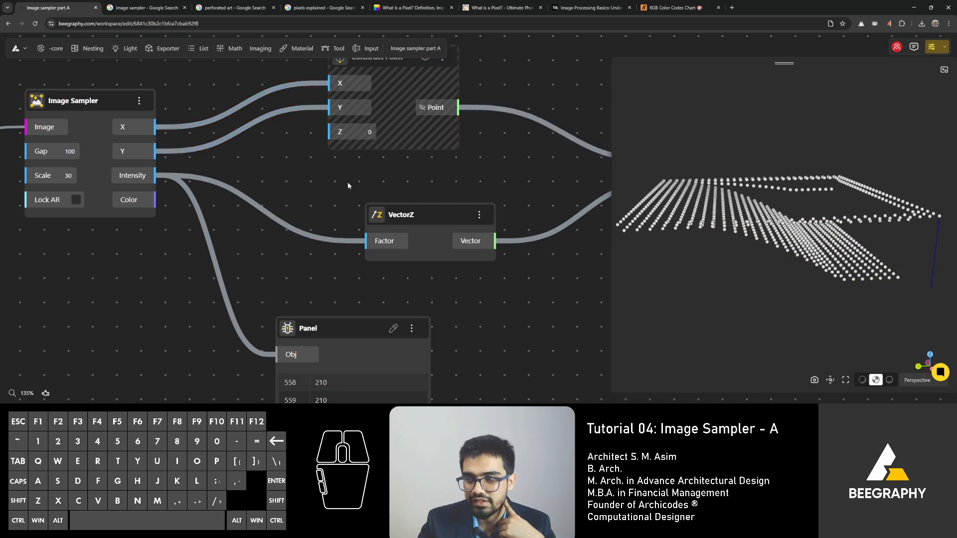
# - Compare the heights of the moved points with the light and dark areas of the gradient image from several angles
pyautogui.moveTo(801, 284); pyautogui.dragTo(757, 273)
pyautogui.moveTo(156, 243); pyautogui.dragTo(463, 319, button='right')
pyautogui.scroll(1, 323, 238)
pyautogui.moveTo(323, 239); pyautogui.dragTo(263, 231, button='right')
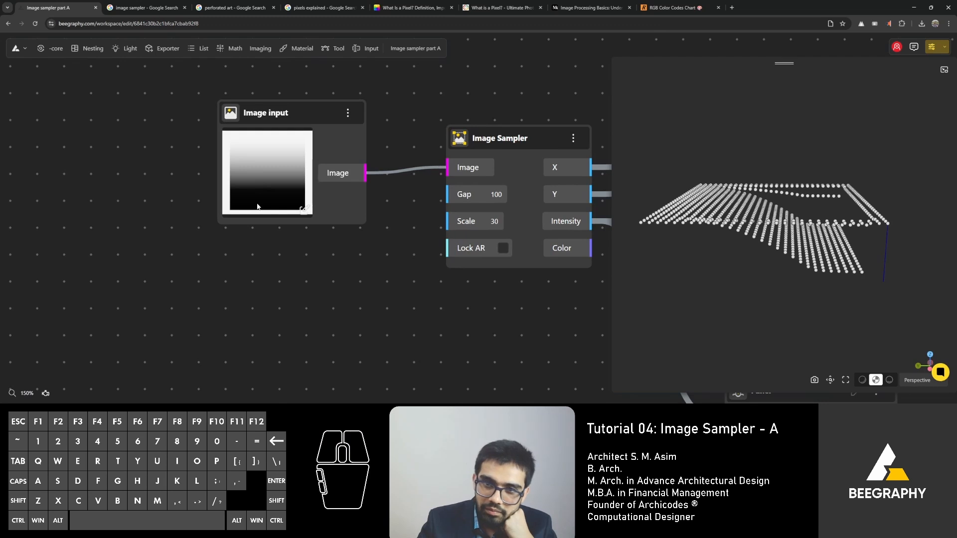
pyautogui.moveTo(743, 269)
pyautogui.mouseDown()
pyautogui.moveTo(746, 284)
pyautogui.moveTo(712, 261)
pyautogui.moveTo(732, 264)
pyautogui.mouseUp()
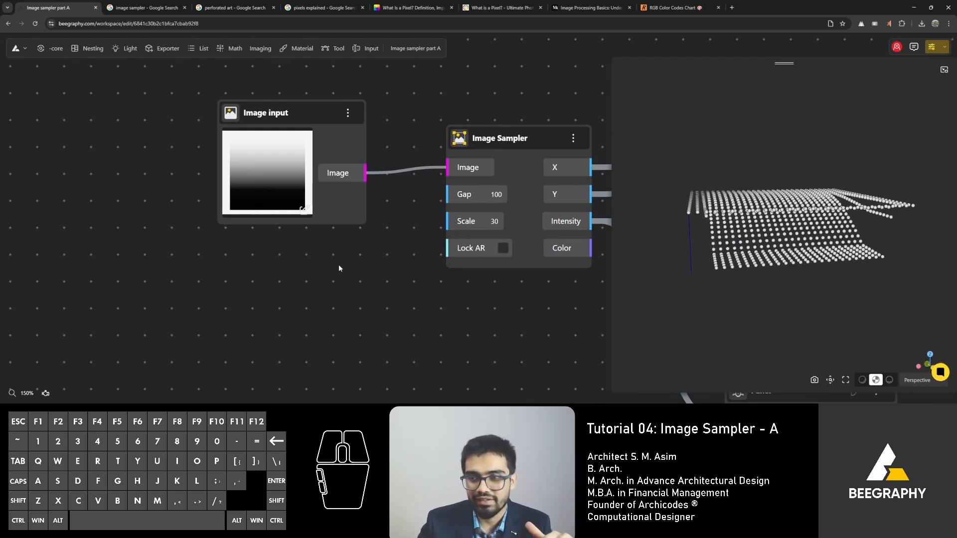
pyautogui.moveTo(339, 264); pyautogui.dragTo(307, 278, button='right')
pyautogui.moveTo(803, 274); pyautogui.dragTo(835, 299)
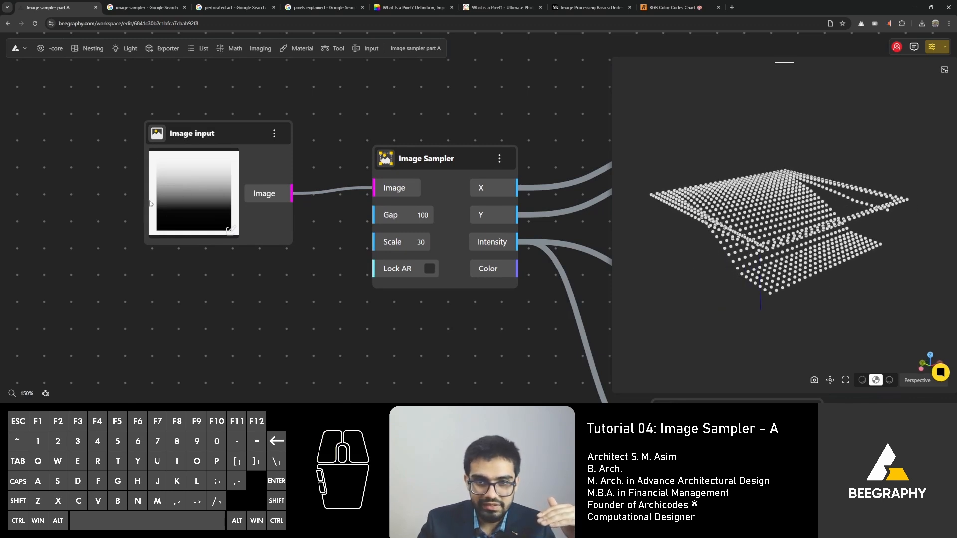
pyautogui.moveTo(816, 228); pyautogui.dragTo(741, 202)
pyautogui.moveTo(799, 241); pyautogui.dragTo(901, 242)
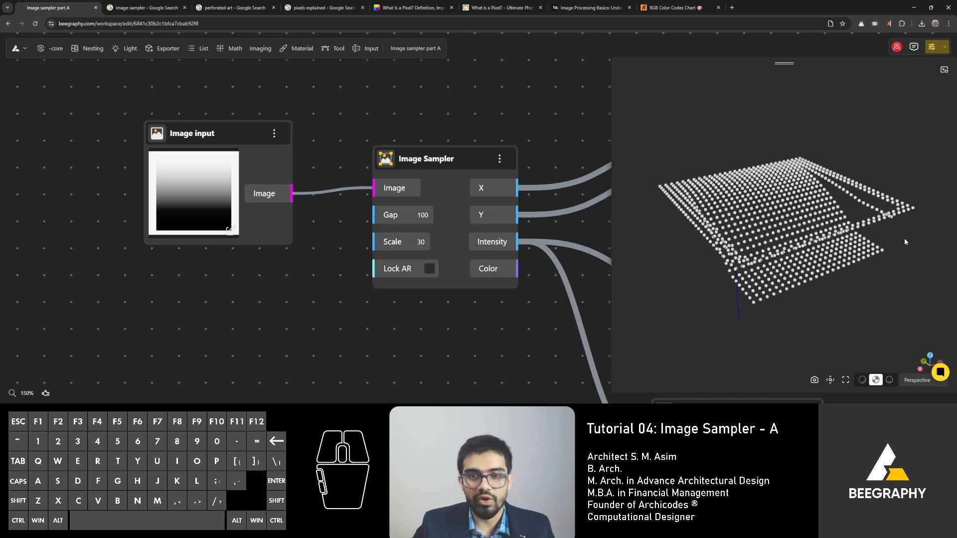
# - Examine the intensity values listed in the Panel and relate them to the gradient image and the raised points
pyautogui.moveTo(358, 286); pyautogui.dragTo(49, 193, button='right')
pyautogui.scroll(-3, 340, 217)
pyautogui.moveTo(342, 218); pyautogui.dragTo(398, 109, button='right')
pyautogui.moveTo(440, 272); pyautogui.dragTo(516, 241, button='right')
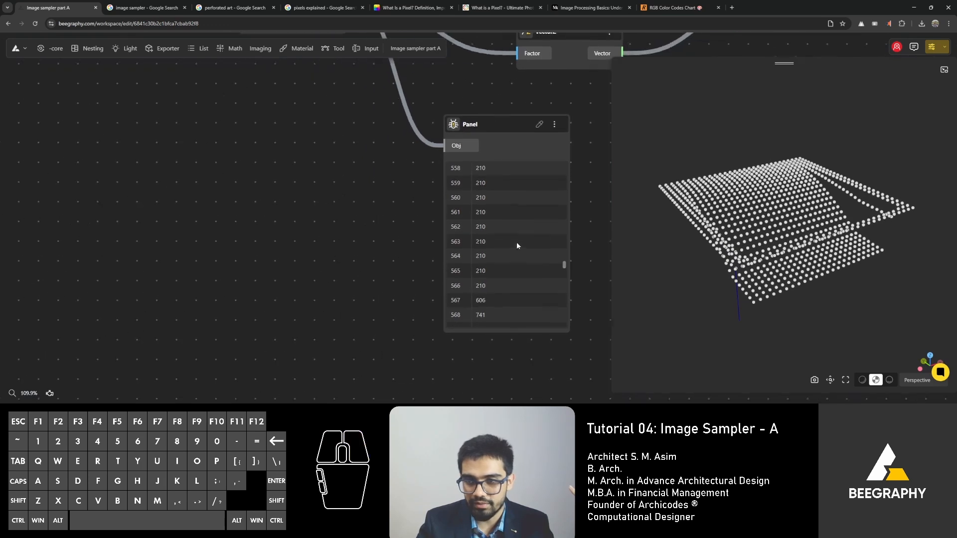
pyautogui.moveTo(566, 264); pyautogui.dragTo(559, 217)
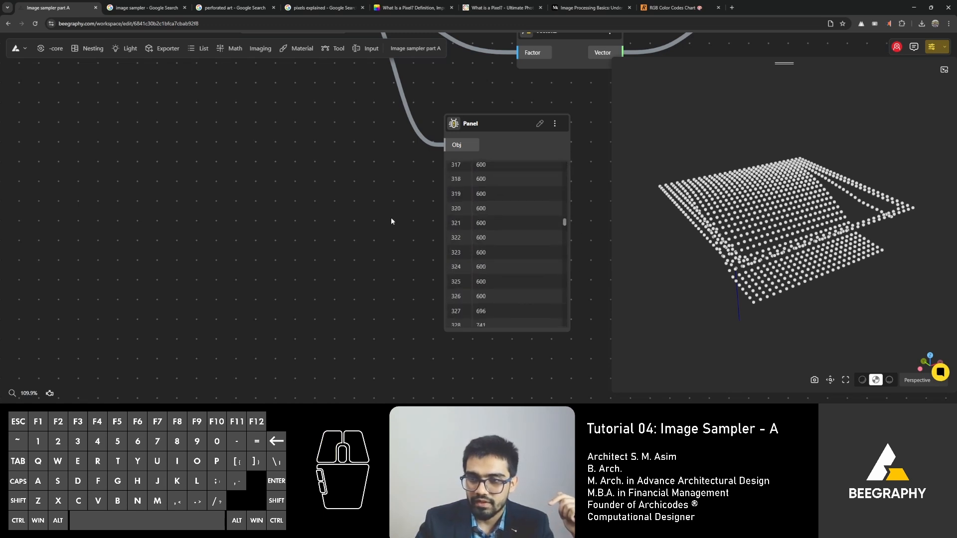
pyautogui.moveTo(415, 145); pyautogui.dragTo(239, 316, button='right')
pyautogui.moveTo(748, 270)
pyautogui.mouseDown()
pyautogui.moveTo(772, 282)
pyautogui.moveTo(742, 268)
pyautogui.mouseUp()
pyautogui.moveTo(433, 244); pyautogui.dragTo(242, 293, button='right')
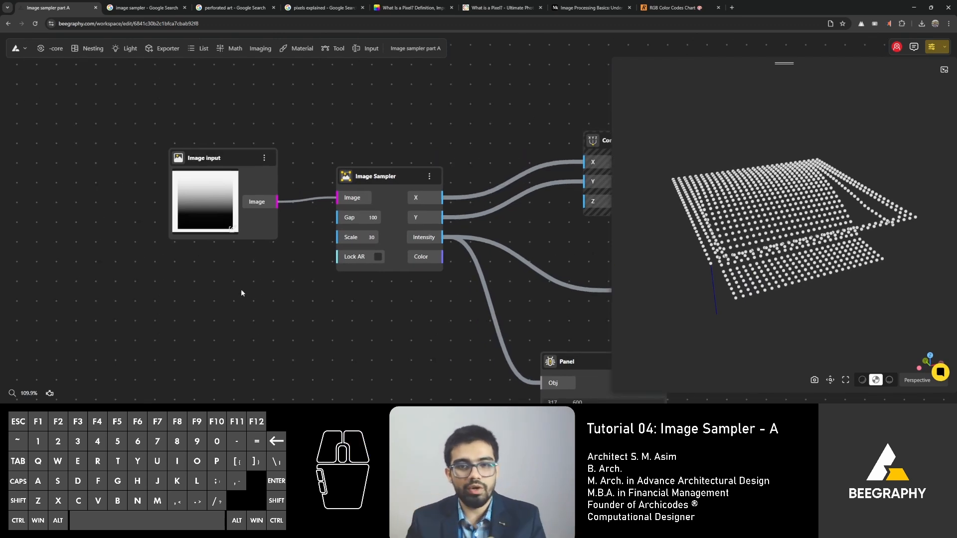
# - Compare the gradient image's light and dark bands with the shape of the moved points from several angles
pyautogui.scroll(4, 218, 277)
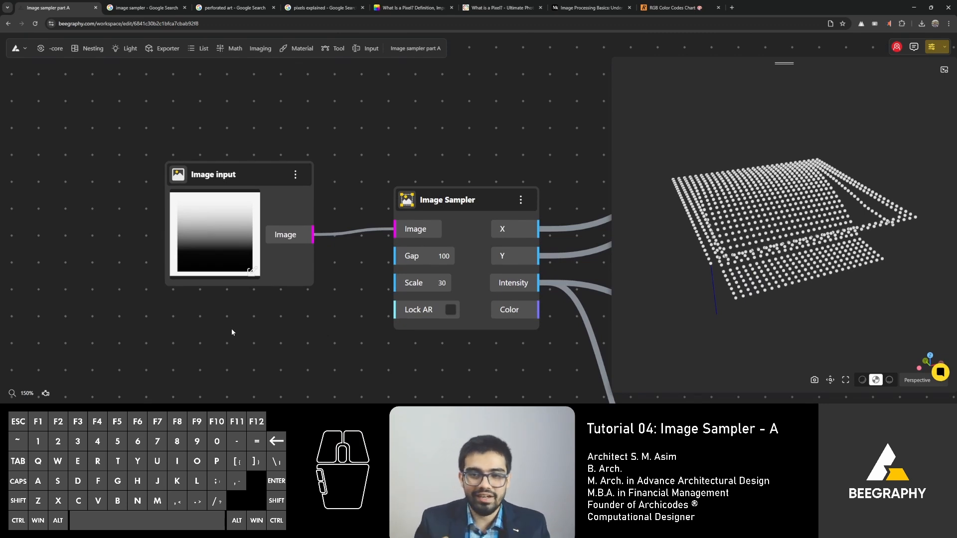
pyautogui.scroll(-4, 237, 243)
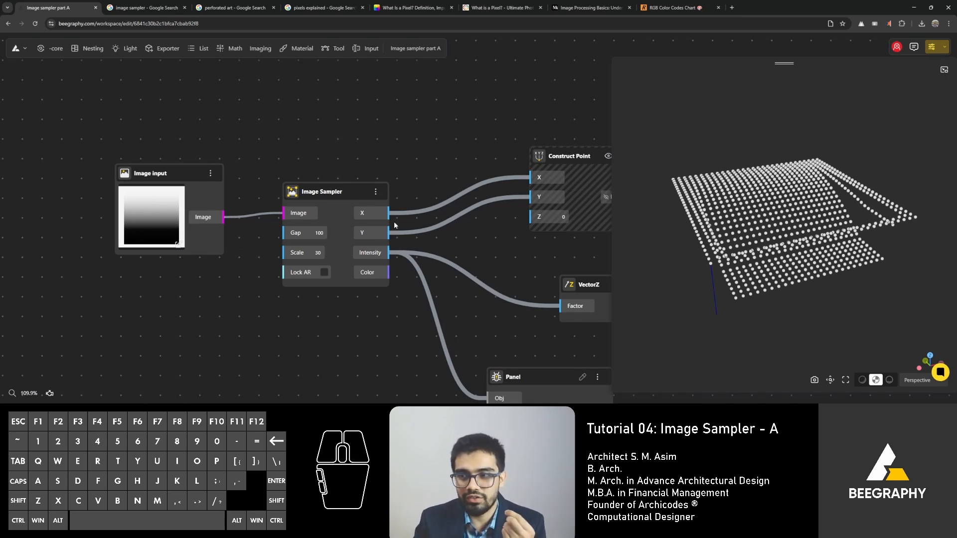
pyautogui.moveTo(748, 280); pyautogui.dragTo(771, 288)
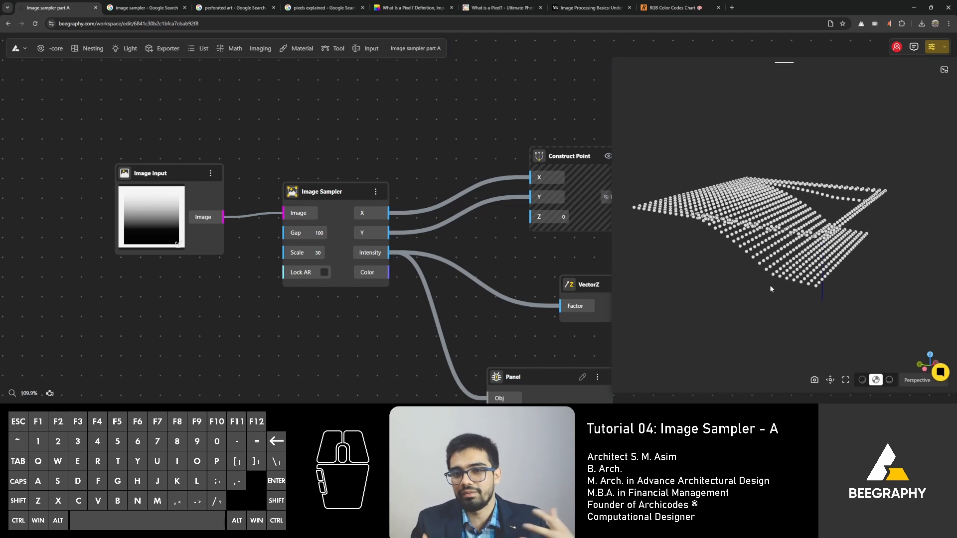
pyautogui.moveTo(450, 257); pyautogui.dragTo(380, 259, button='right')
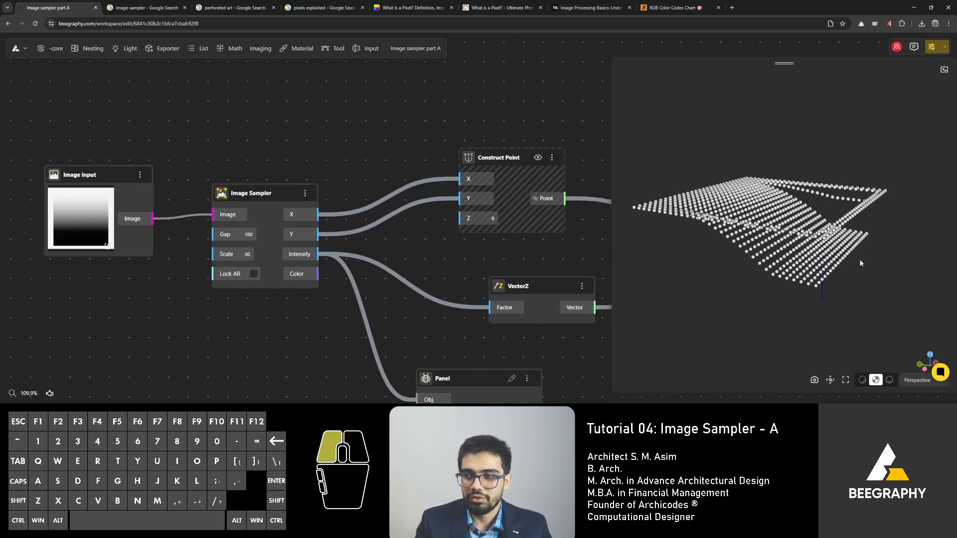
pyautogui.moveTo(861, 262); pyautogui.dragTo(832, 274)
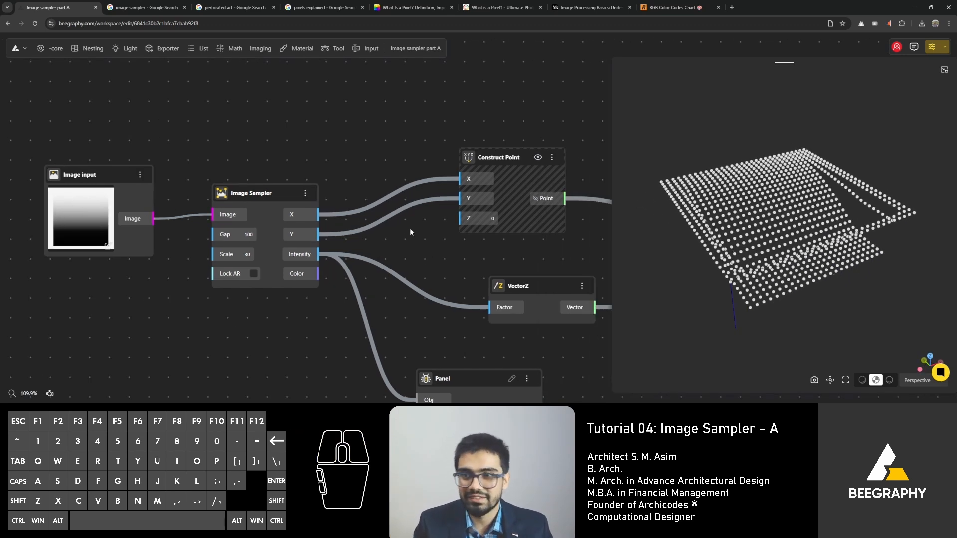
pyautogui.moveTo(471, 248); pyautogui.dragTo(313, 218, button='right')
pyautogui.moveTo(842, 267); pyautogui.dragTo(771, 264)
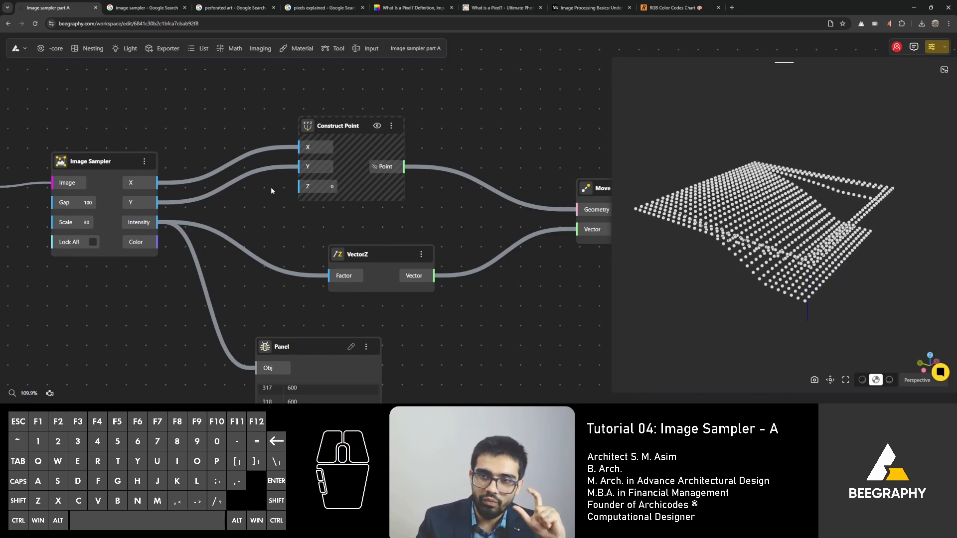
pyautogui.scroll(-3, 226, 252)
pyautogui.moveTo(225, 252); pyautogui.dragTo(357, 251, button='right')
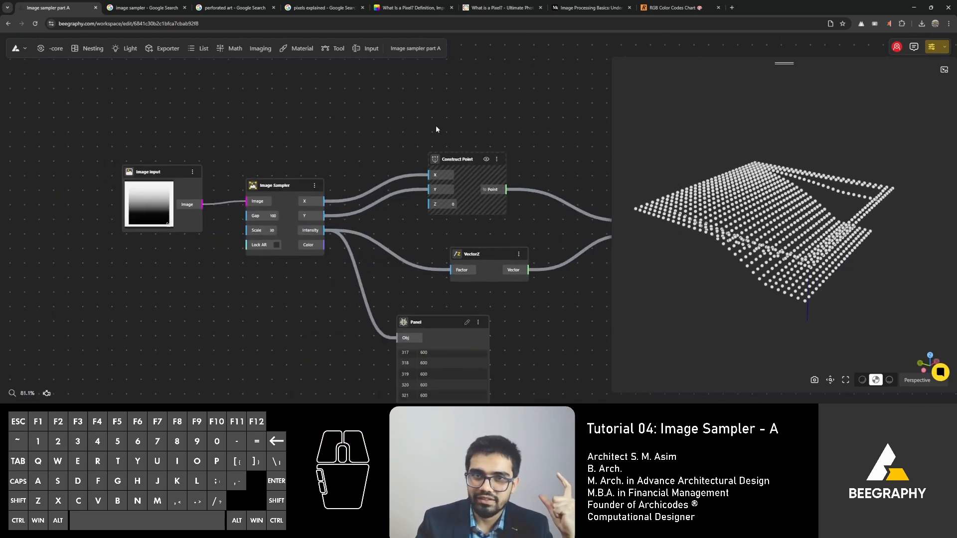
# - Open 043-ue4-heightmap-guide-02.jpg from the BG tut 04 folder in the image viewer and examine its bright and dark areas
pyautogui.moveTo(745, 8); pyautogui.dragTo(764, 75)
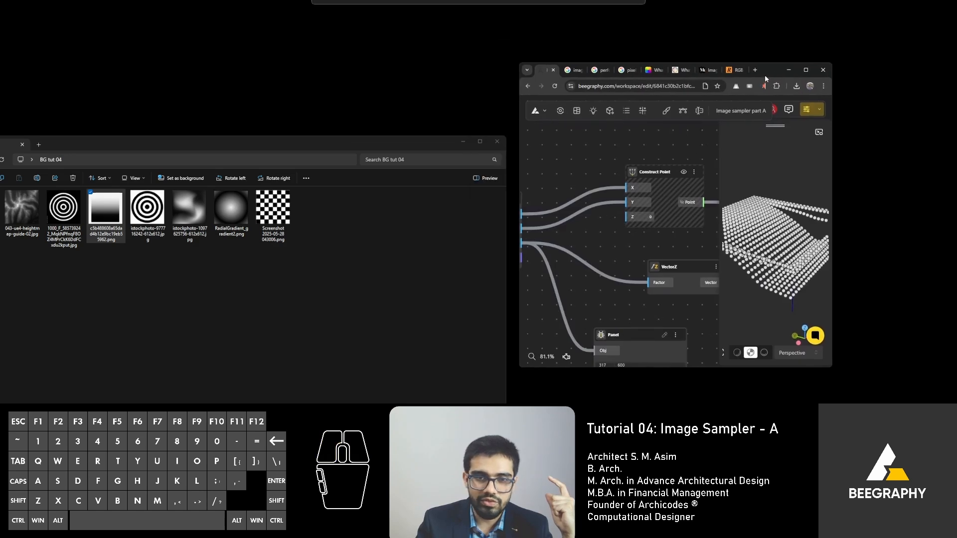
pyautogui.click(22, 210)
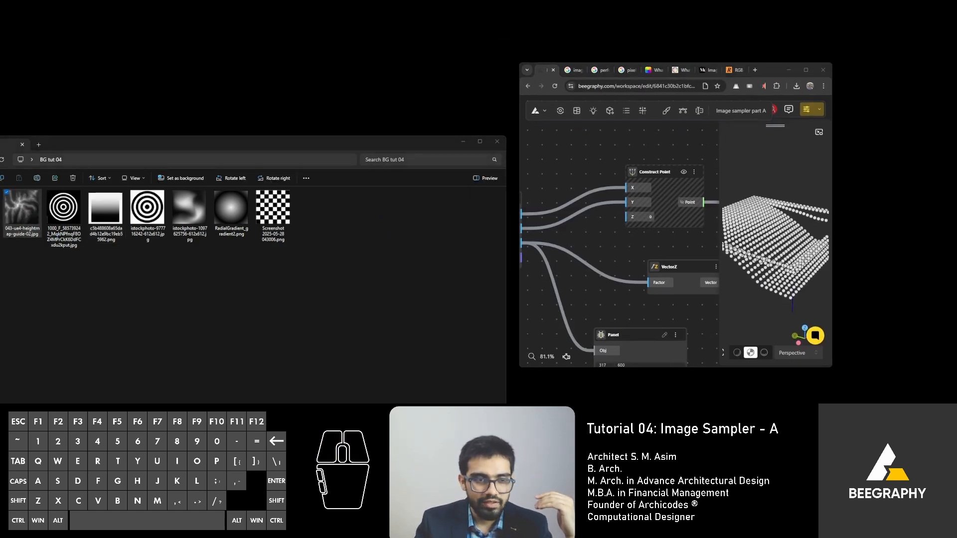
pyautogui.moveTo(0, 99); pyautogui.dragTo(488, 20)
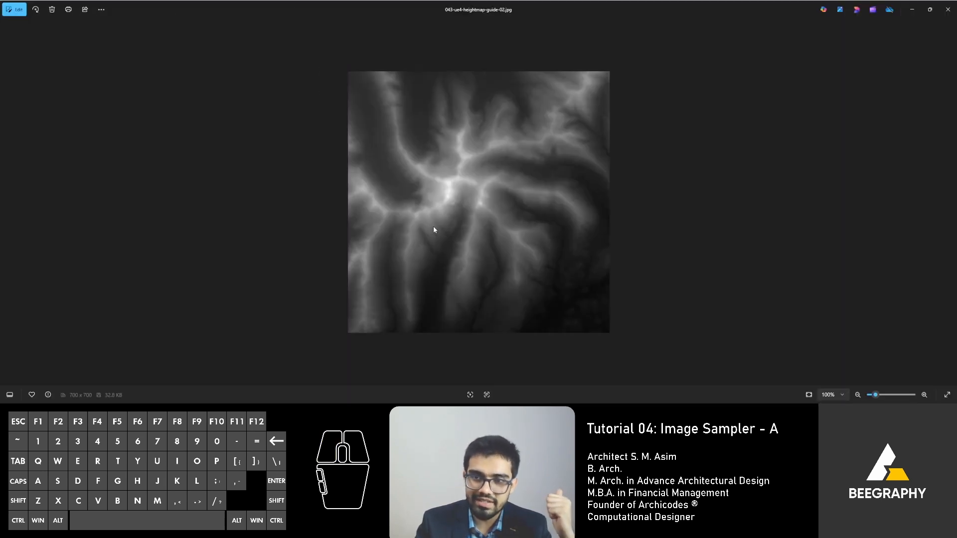
pyautogui.scroll(3, 504, 208)
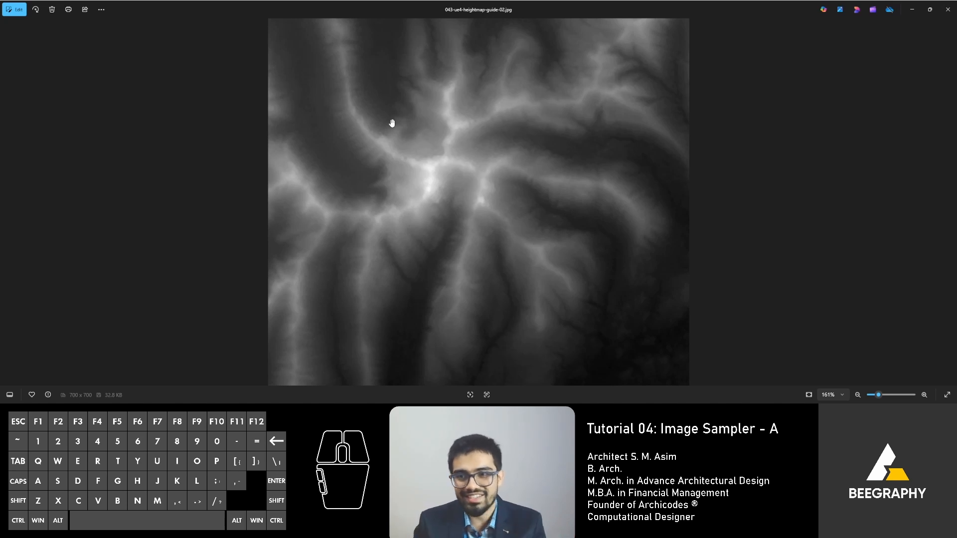
pyautogui.moveTo(660, 10); pyautogui.dragTo(307, 134)
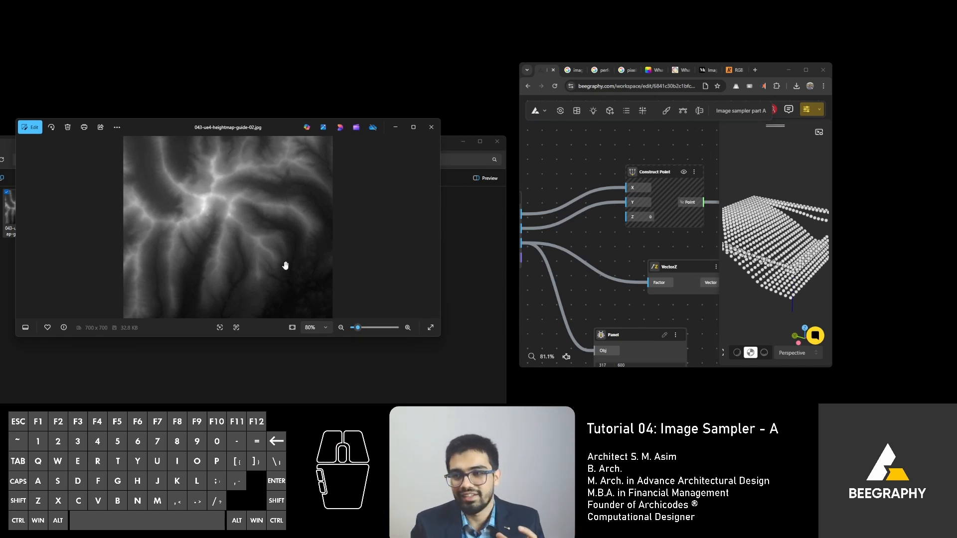
# - Switch back to BeeGraphy and replace the gradient in the Image input node with the cloudy grayscale heightmap JPEG from the image list
pyautogui.doubleClick(769, 74)
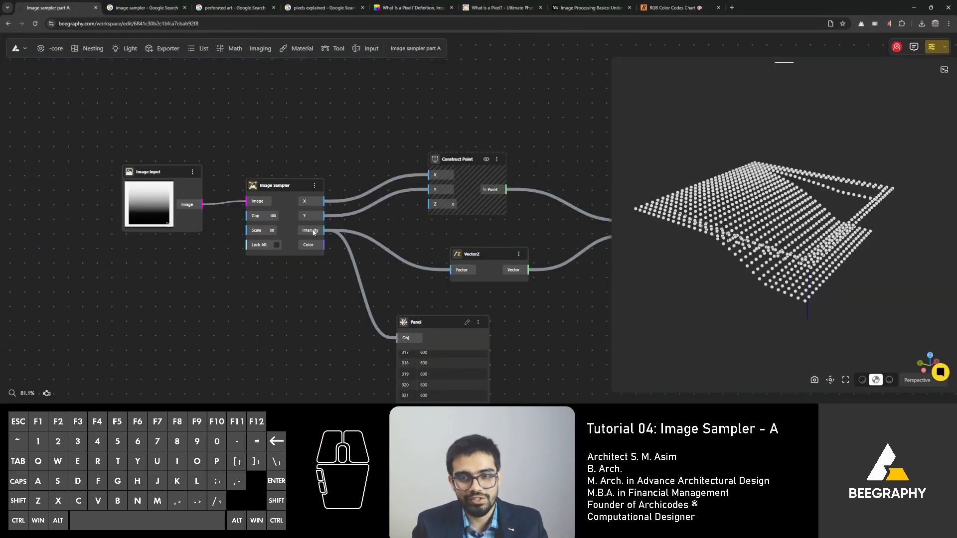
pyautogui.moveTo(352, 142); pyautogui.dragTo(406, 136, button='right')
pyautogui.scroll(5, 244, 181)
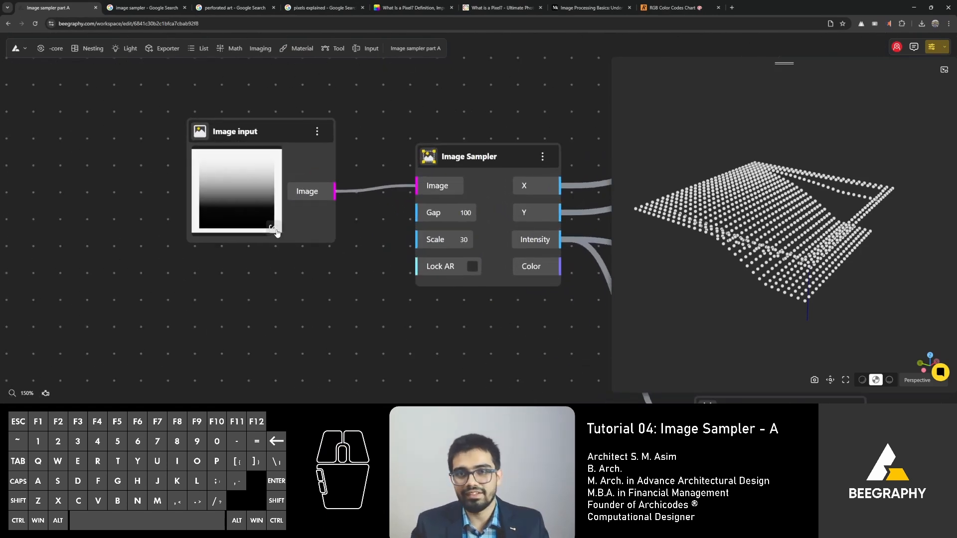
pyautogui.click(275, 229)
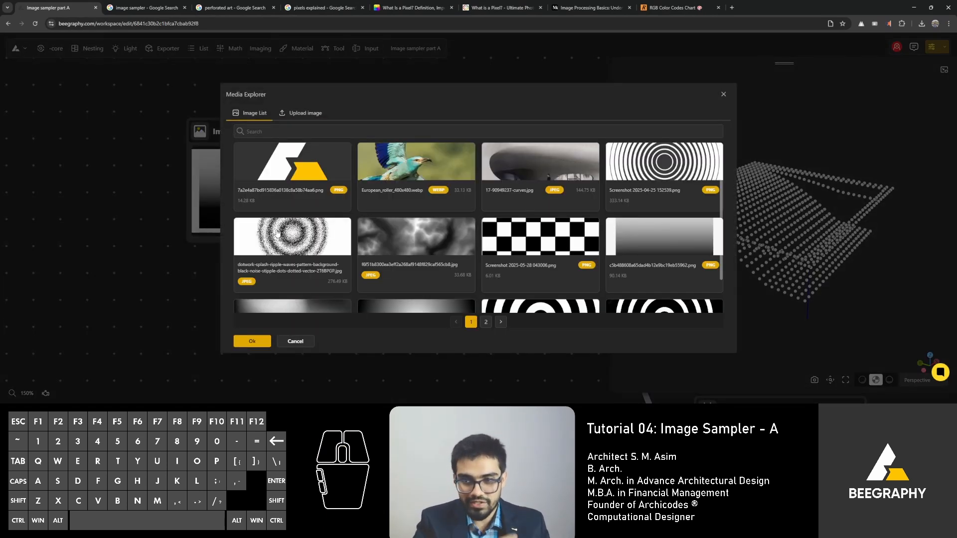
pyautogui.click(418, 242)
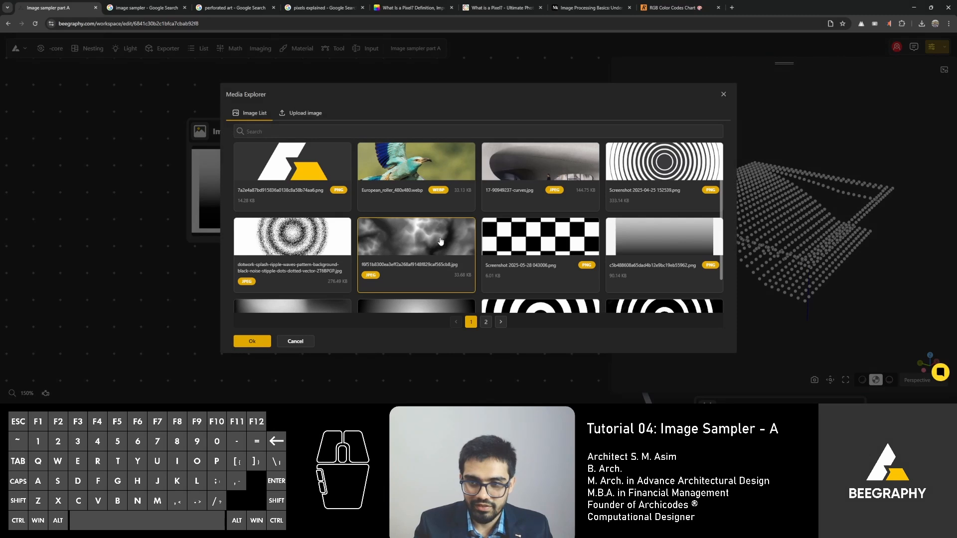
pyautogui.scroll(-2, 440, 242)
pyautogui.click(252, 341)
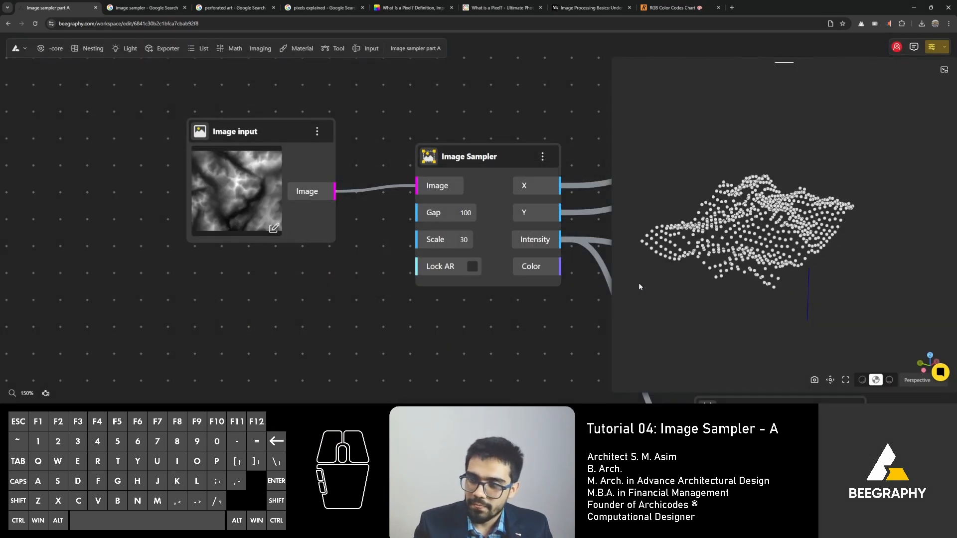
pyautogui.moveTo(768, 290); pyautogui.dragTo(716, 282)
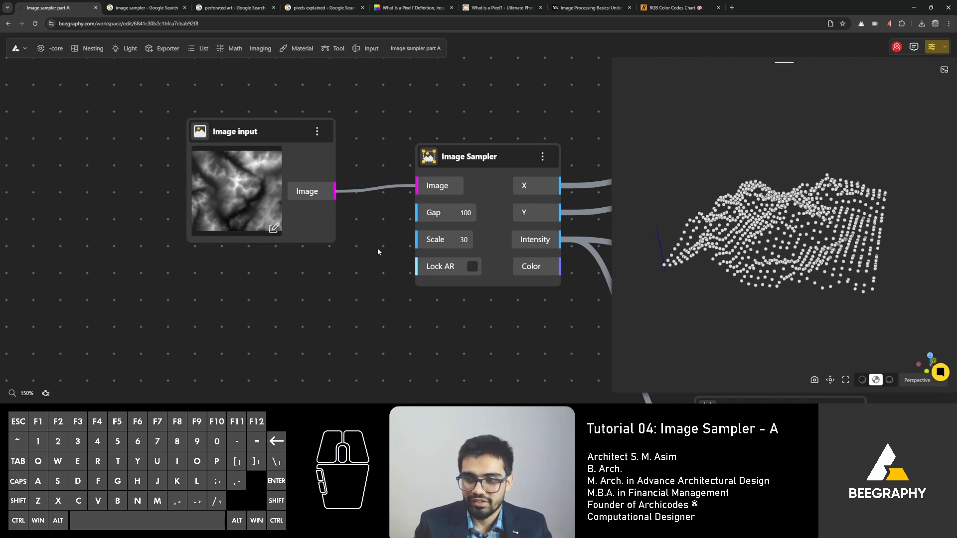
# - Add a Range Input node with value 50 below the Image input and connect its Number output to the Image Sampler's Gap
pyautogui.moveTo(378, 251); pyautogui.dragTo(305, 244, button='right')
pyautogui.moveTo(366, 218); pyautogui.dragTo(398, 228)
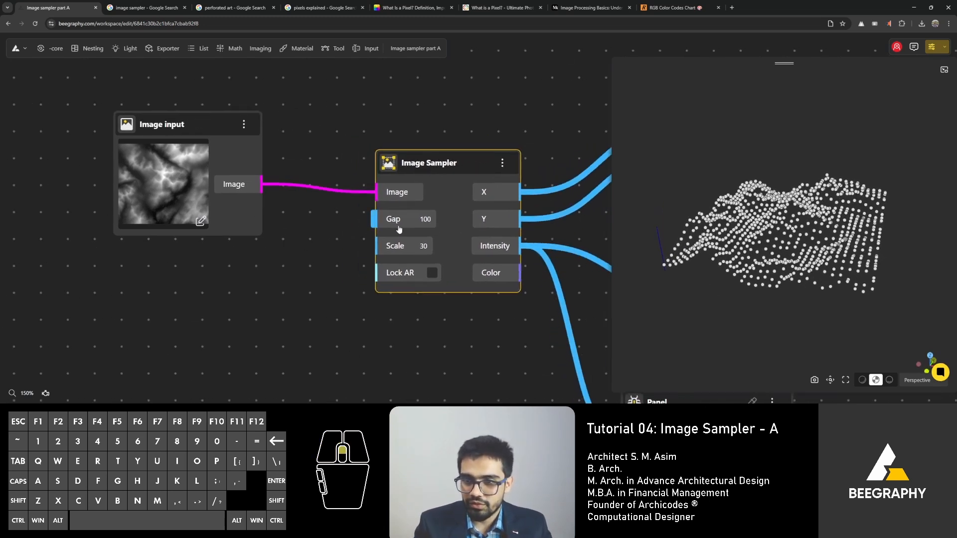
pyautogui.click(341, 232)
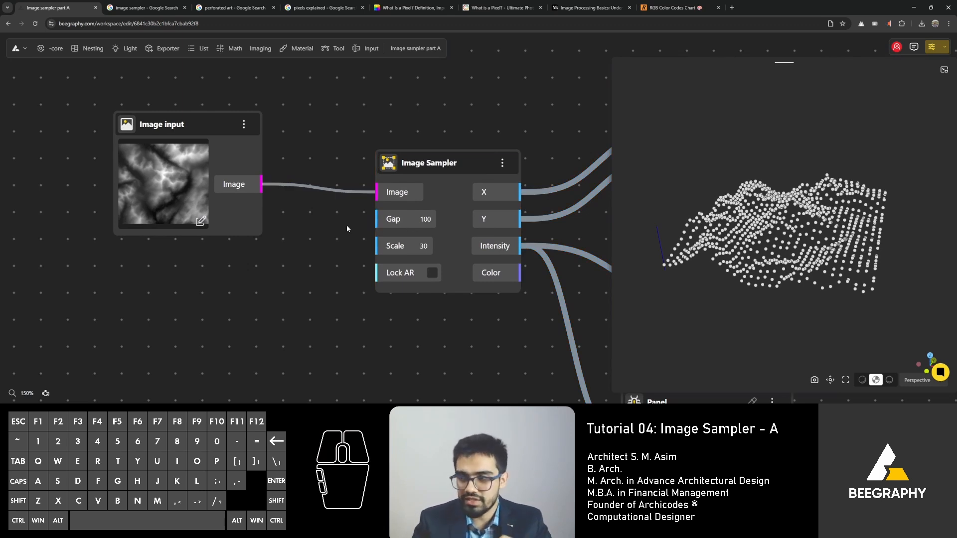
pyautogui.doubleClick(319, 243)
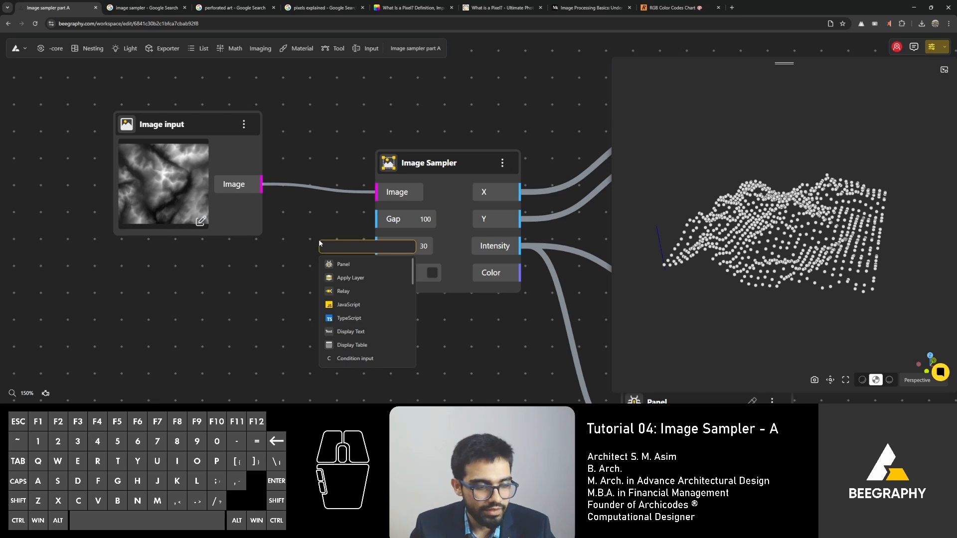
pyautogui.write('50')
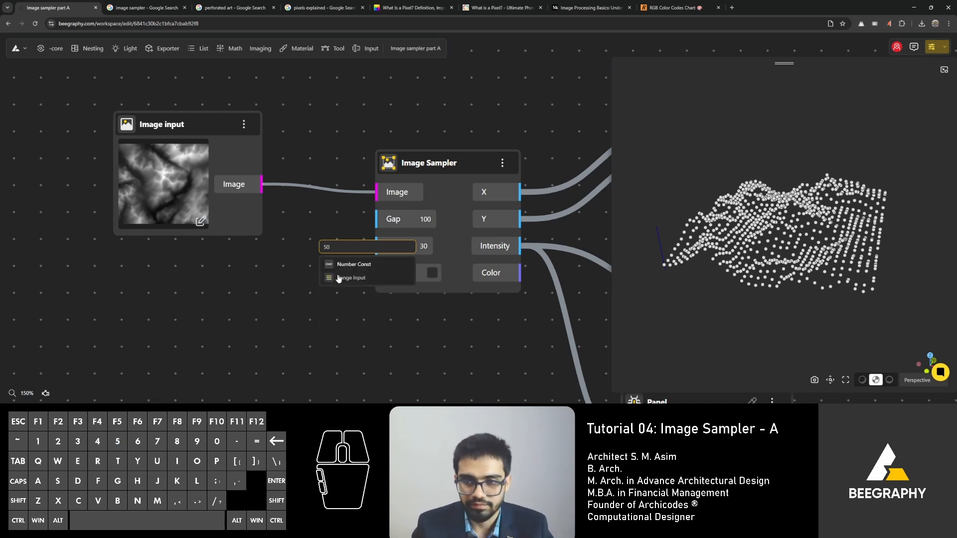
pyautogui.click(336, 275)
pyautogui.moveTo(387, 254); pyautogui.dragTo(100, 272)
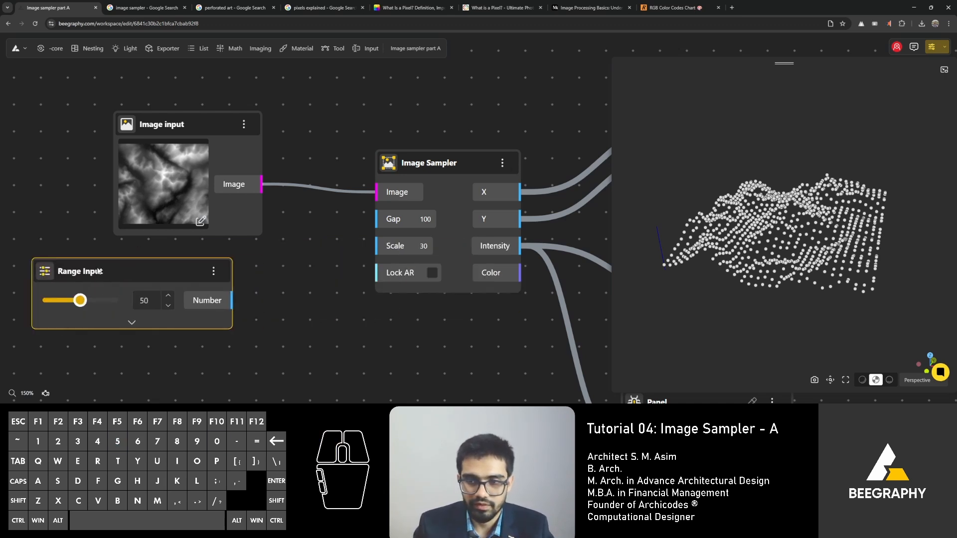
pyautogui.moveTo(230, 300); pyautogui.dragTo(375, 218)
pyautogui.moveTo(758, 291); pyautogui.dragTo(708, 217)
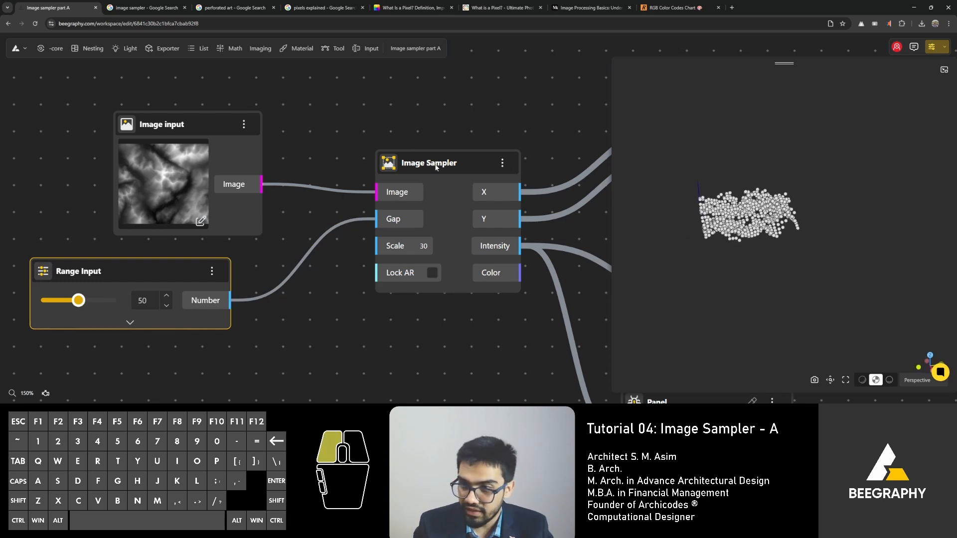
# - Move the Image Sampler node lower, then add a Range Input node with value 40 and connect it to the Image Sampler's Scale
pyautogui.moveTo(436, 167); pyautogui.dragTo(485, 289)
pyautogui.moveTo(312, 362); pyautogui.dragTo(276, 220, button='right')
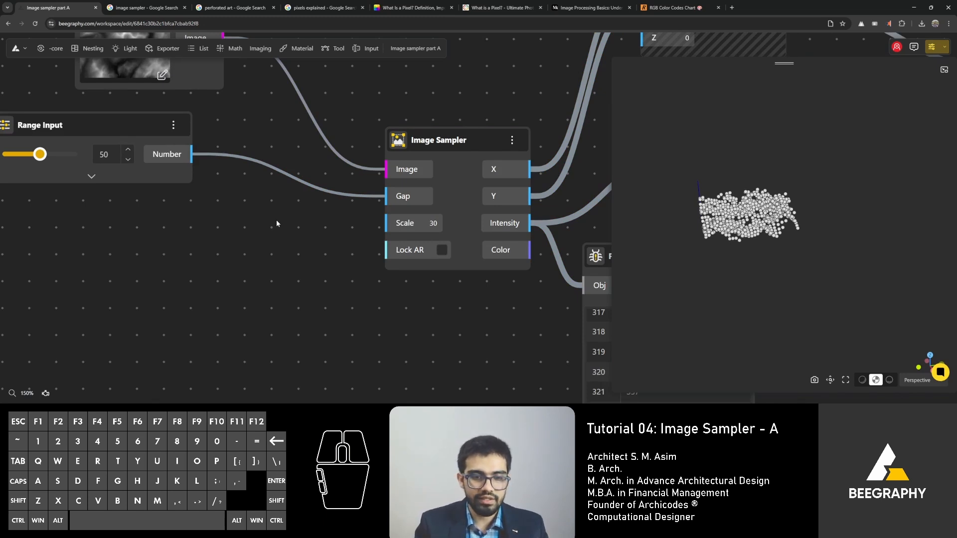
pyautogui.doubleClick(274, 258)
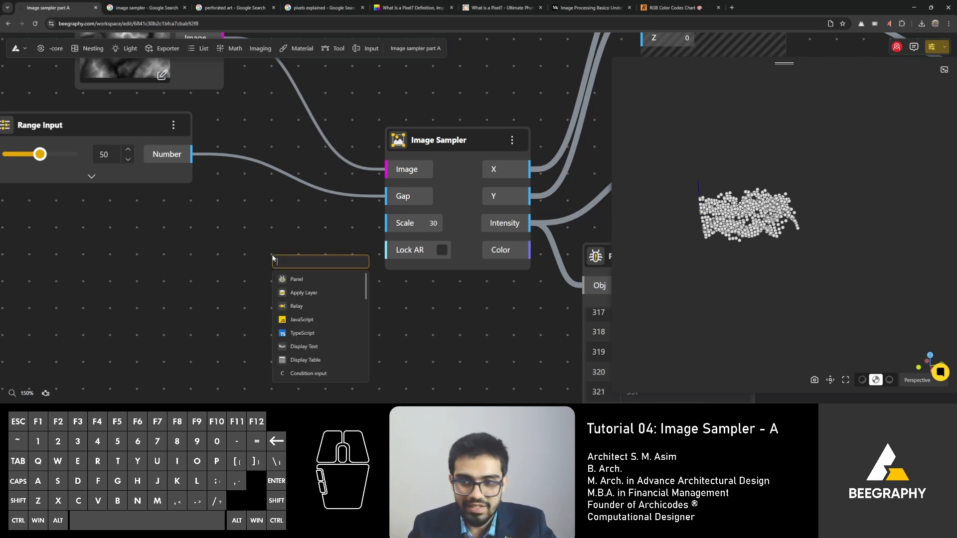
pyautogui.write('40')
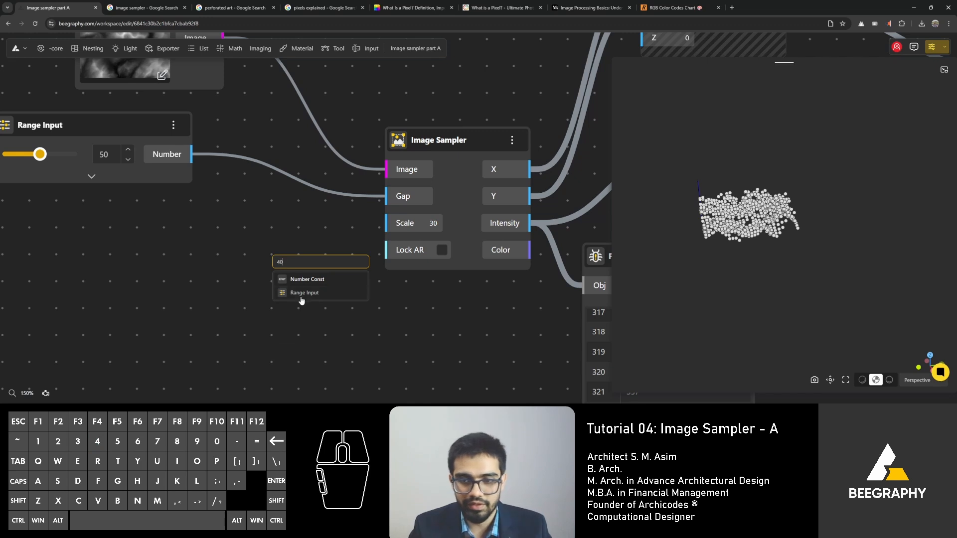
pyautogui.click(300, 295)
pyautogui.moveTo(346, 269); pyautogui.dragTo(113, 245)
pyautogui.moveTo(239, 274); pyautogui.dragTo(384, 222)
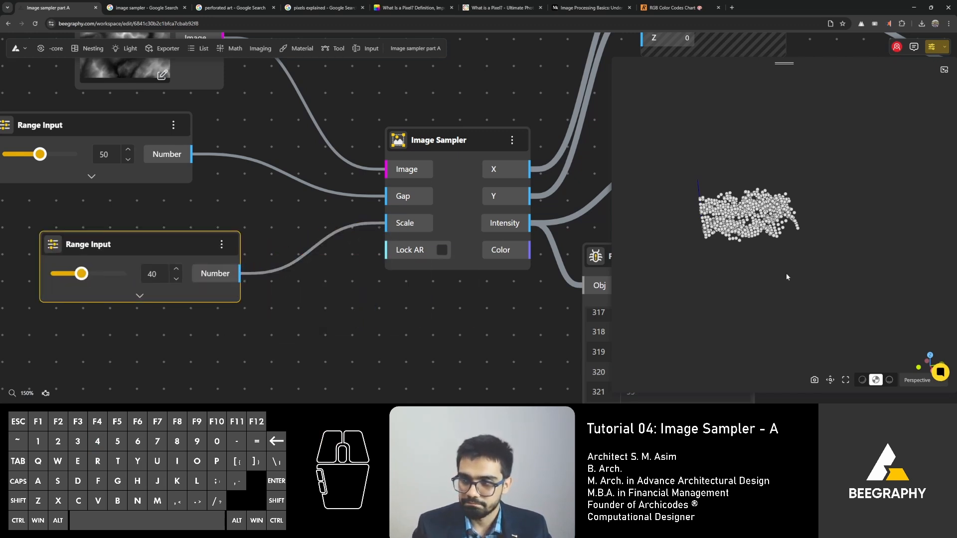
pyautogui.moveTo(785, 274); pyautogui.dragTo(737, 252)
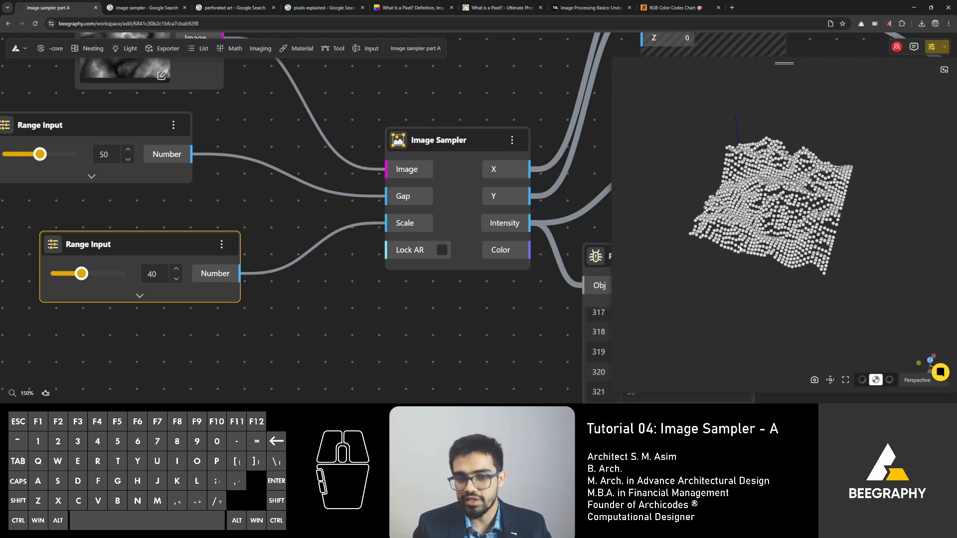
pyautogui.scroll(3, 837, 243)
pyautogui.moveTo(773, 237); pyautogui.dragTo(791, 257, button='right')
pyautogui.moveTo(784, 257); pyautogui.dragTo(757, 248)
# - Delete the Panel node and shift the VectorZ node towards Move, leaving space after the Image Sampler
pyautogui.moveTo(351, 280); pyautogui.dragTo(216, 231, button='right')
pyautogui.moveTo(250, 204); pyautogui.dragTo(395, 214)
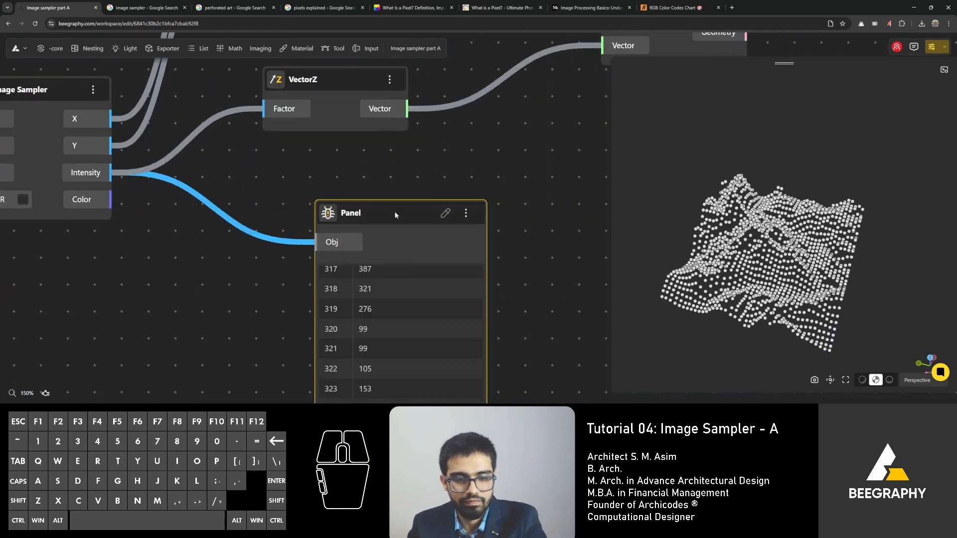
pyautogui.press('Delete')
pyautogui.moveTo(336, 181); pyautogui.dragTo(279, 203, button='right')
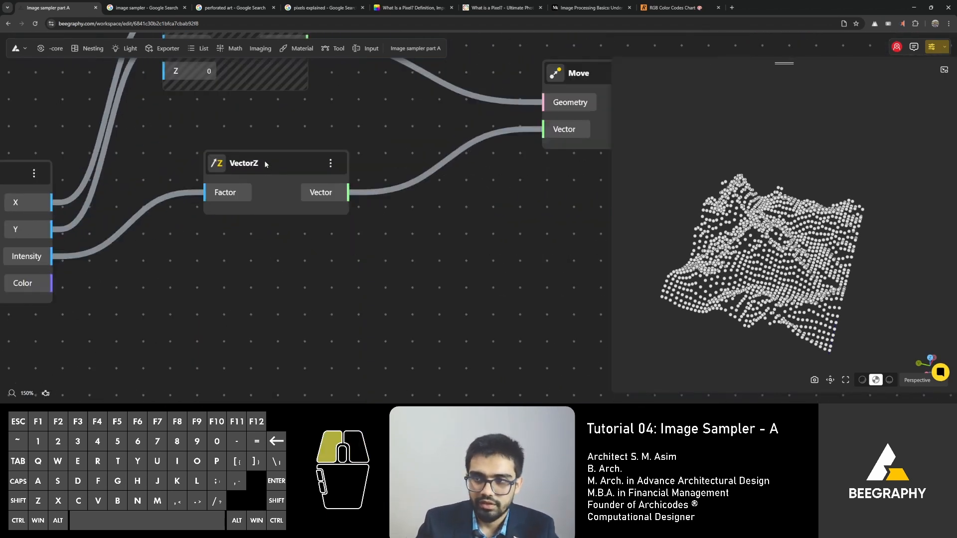
pyautogui.moveTo(266, 164); pyautogui.dragTo(376, 176)
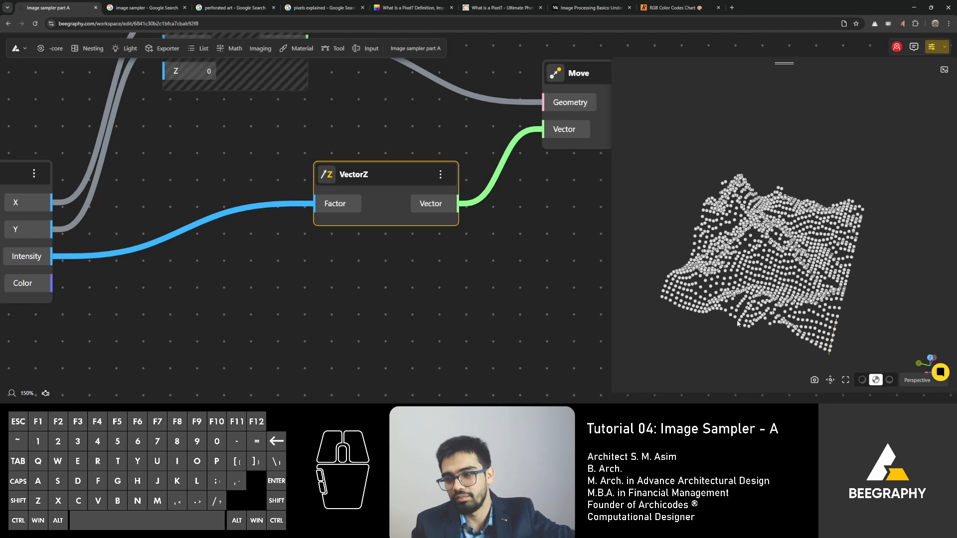
# - Add a Division node with divisor 2 and route the Image Sampler's Intensity through it into VectorZ's Factor, spacing the nodes out
pyautogui.moveTo(738, 323); pyautogui.dragTo(828, 272)
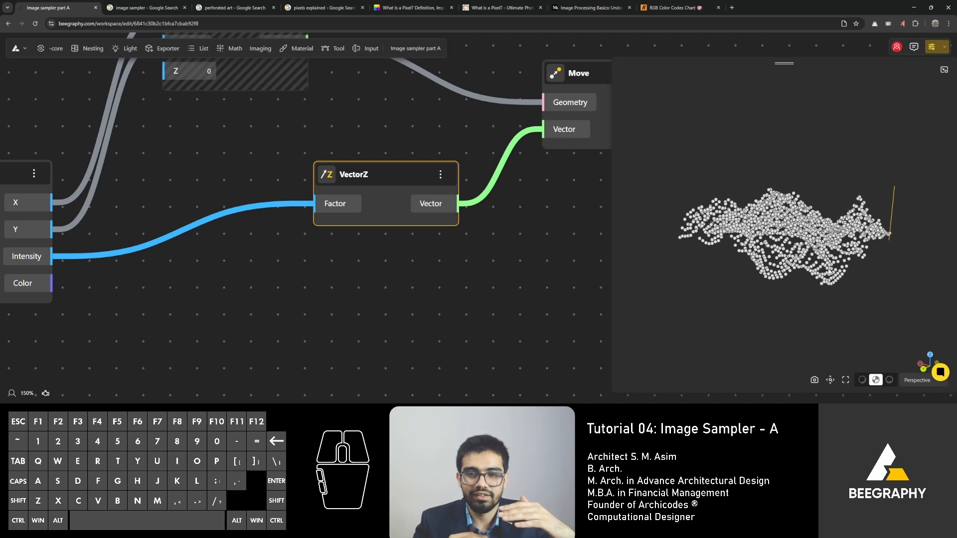
pyautogui.doubleClick(207, 298)
pyautogui.write('/2')
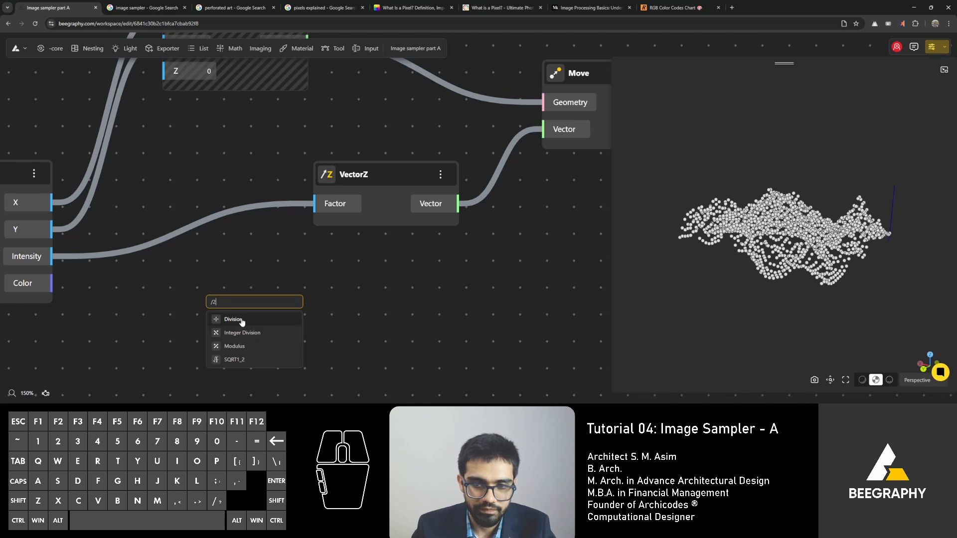
pyautogui.press('Return')
pyautogui.moveTo(51, 256); pyautogui.dragTo(224, 338)
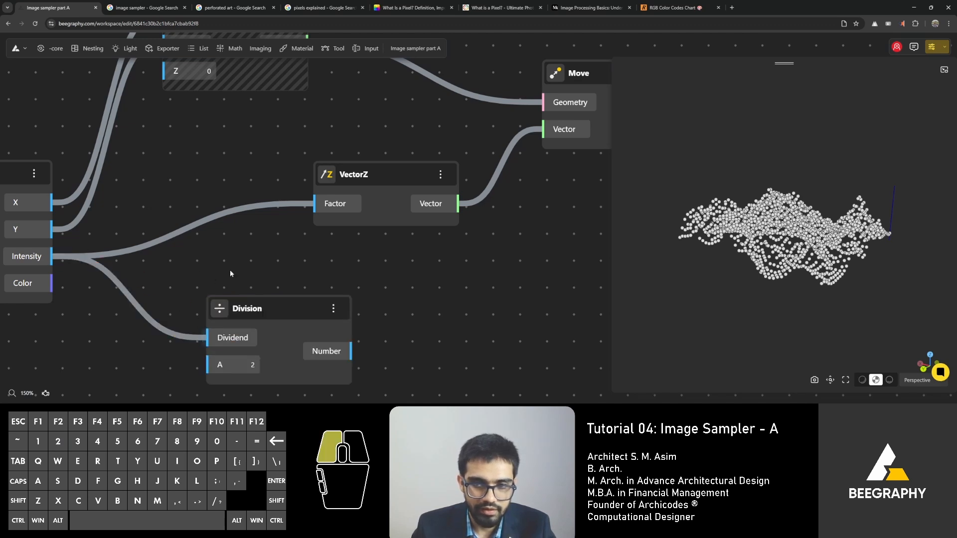
pyautogui.moveTo(264, 309); pyautogui.dragTo(214, 254)
pyautogui.moveTo(302, 298); pyautogui.dragTo(315, 204)
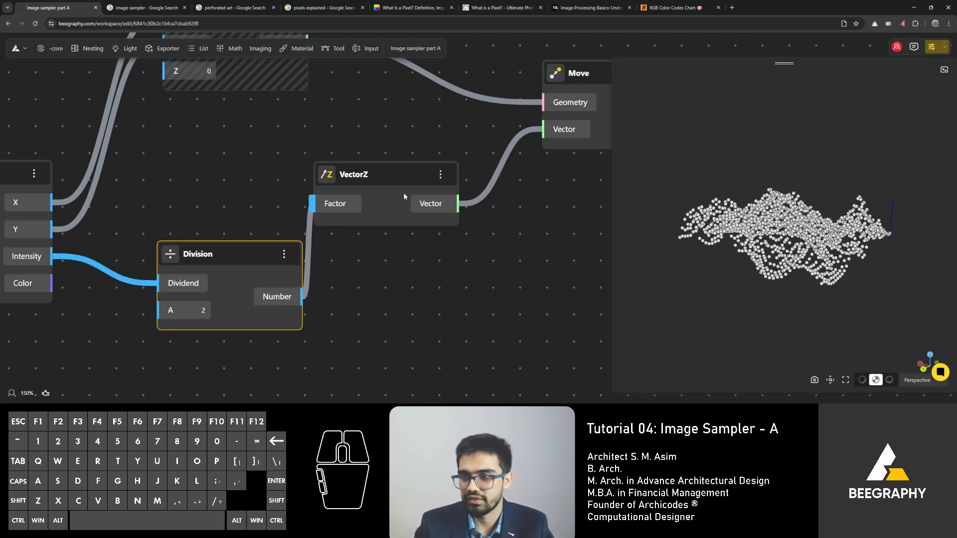
pyautogui.moveTo(402, 192); pyautogui.dragTo(434, 214)
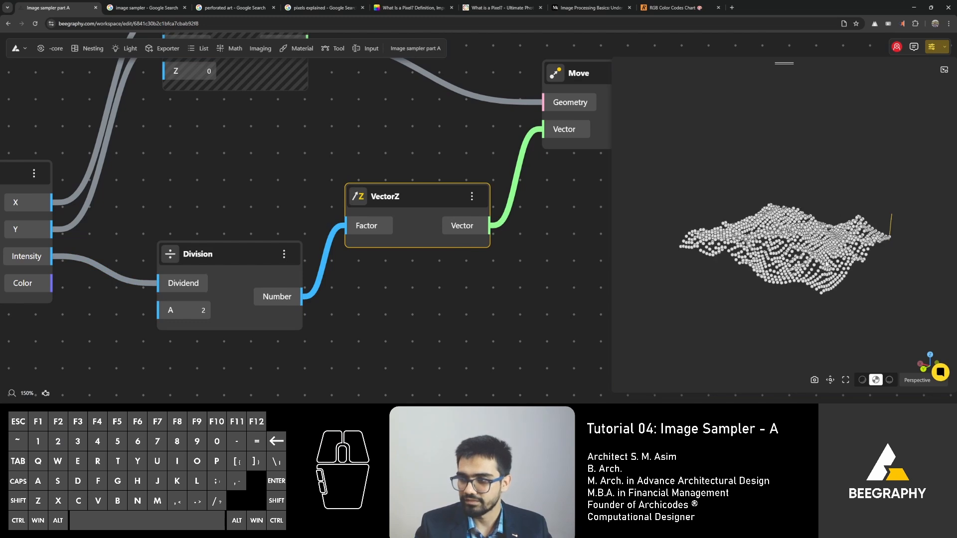
pyautogui.moveTo(810, 265); pyautogui.dragTo(730, 274)
pyautogui.scroll(2, 781, 253)
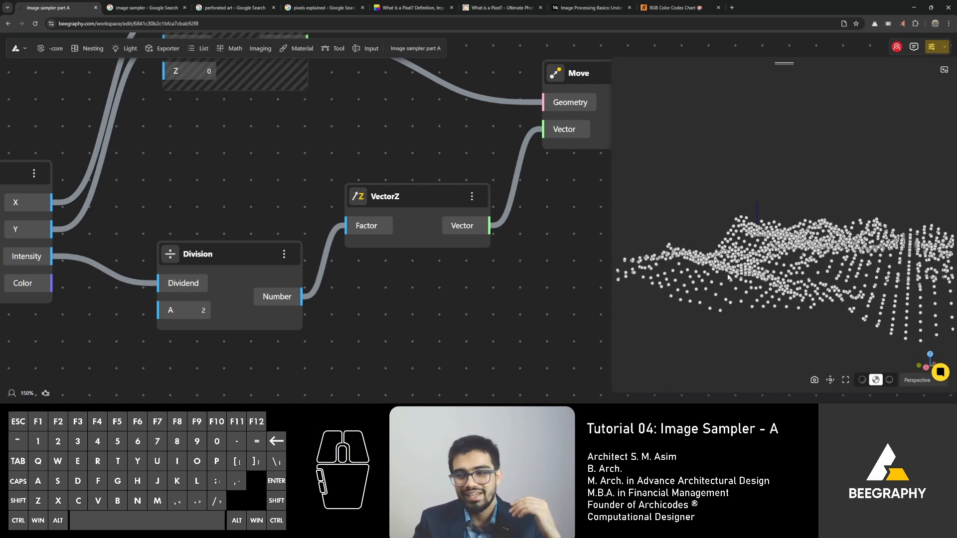
# - Search the node list for square plane and surface nodes and browse the surface options
pyautogui.scroll(-6, 296, 222)
pyautogui.moveTo(363, 258); pyautogui.dragTo(339, 262, button='right')
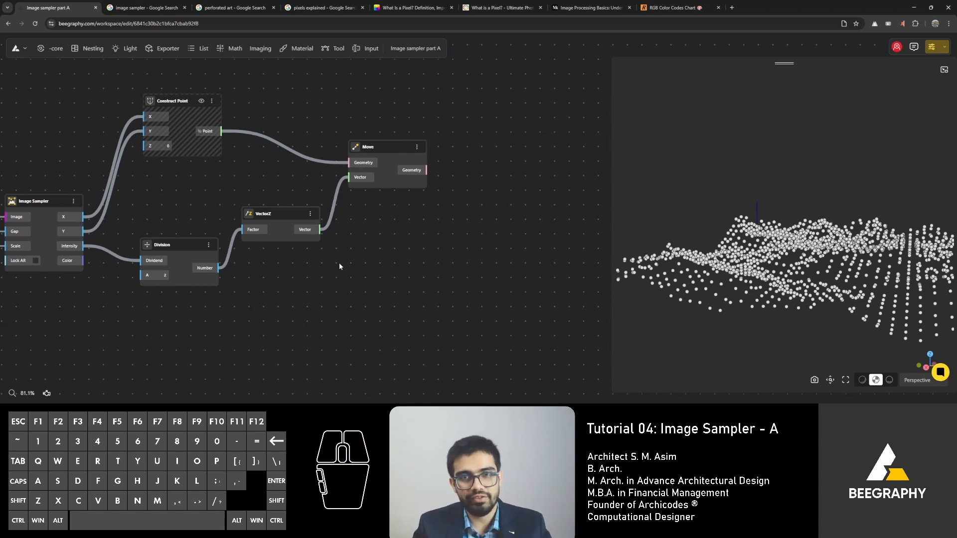
pyautogui.doubleClick(383, 259)
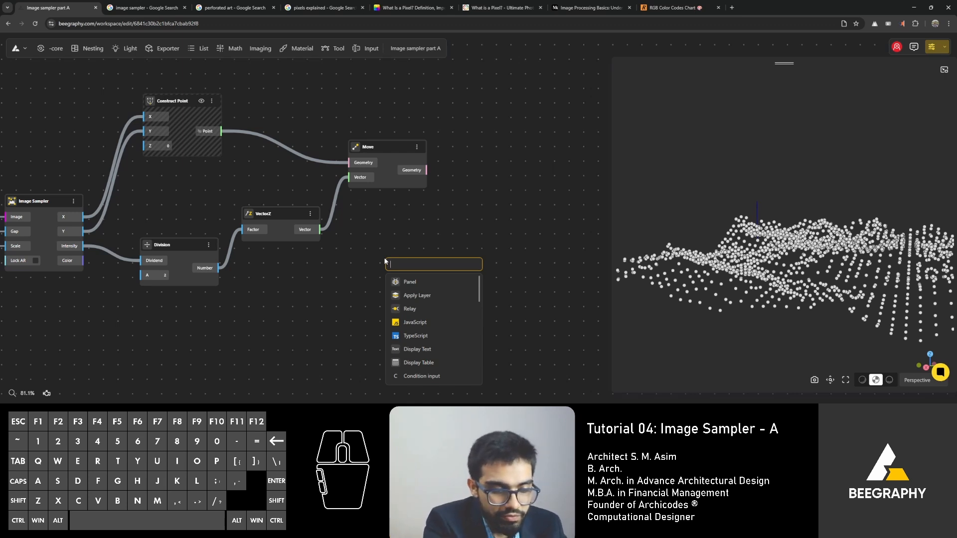
pyautogui.write('square plan')
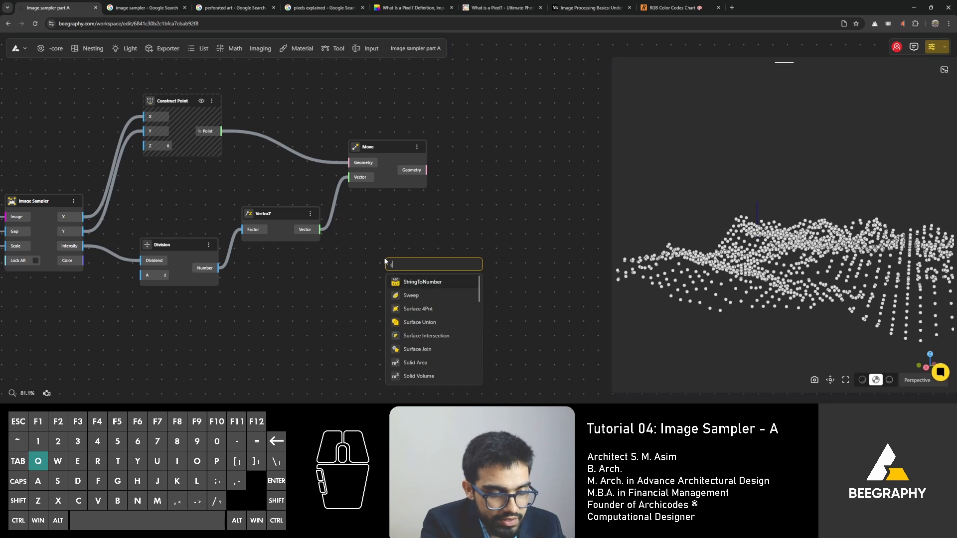
pyautogui.press('BackSpace')
pyautogui.press('BackSpace')
pyautogui.press('BackSpace')
pyautogui.press('BackSpace')
pyautogui.press('BackSpace')
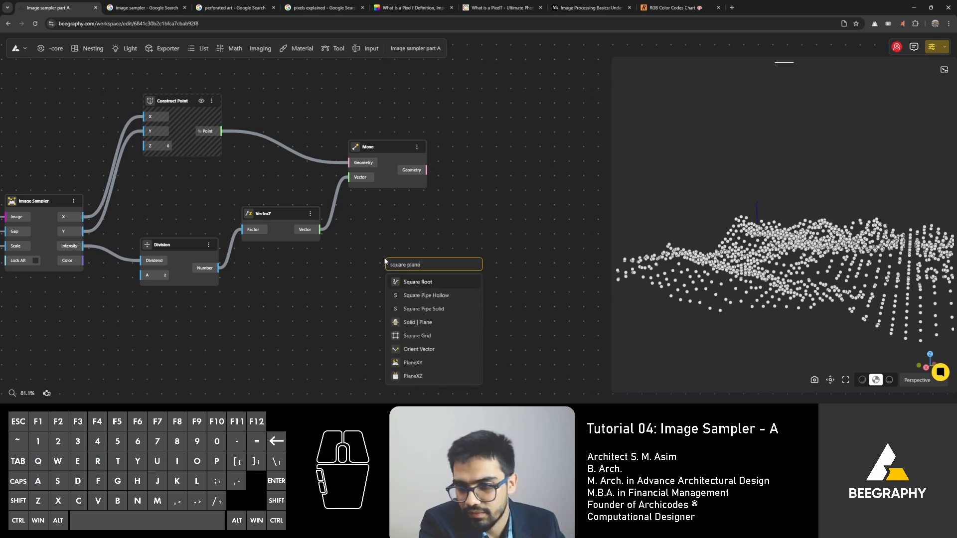
pyautogui.write('s')
pyautogui.press('BackSpace')
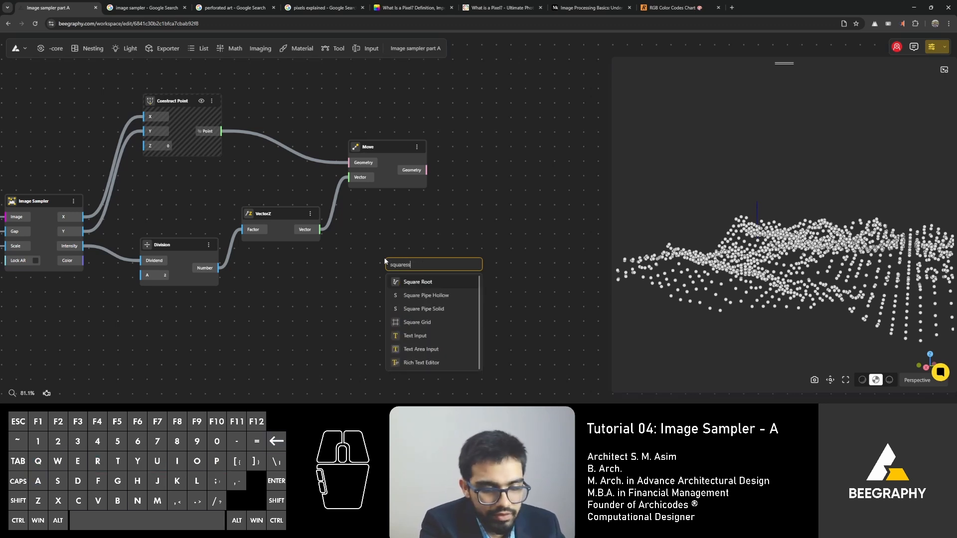
pyautogui.press('BackSpace')
pyautogui.press('BackSpace')
pyautogui.press('BackSpace')
pyautogui.press('BackSpace')
pyautogui.write('surface')
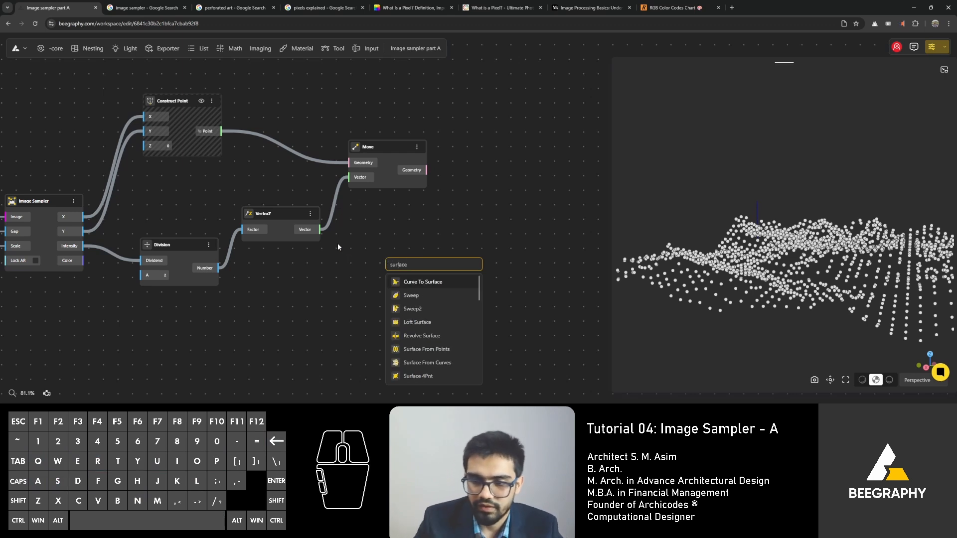
pyautogui.scroll(-2, 419, 352)
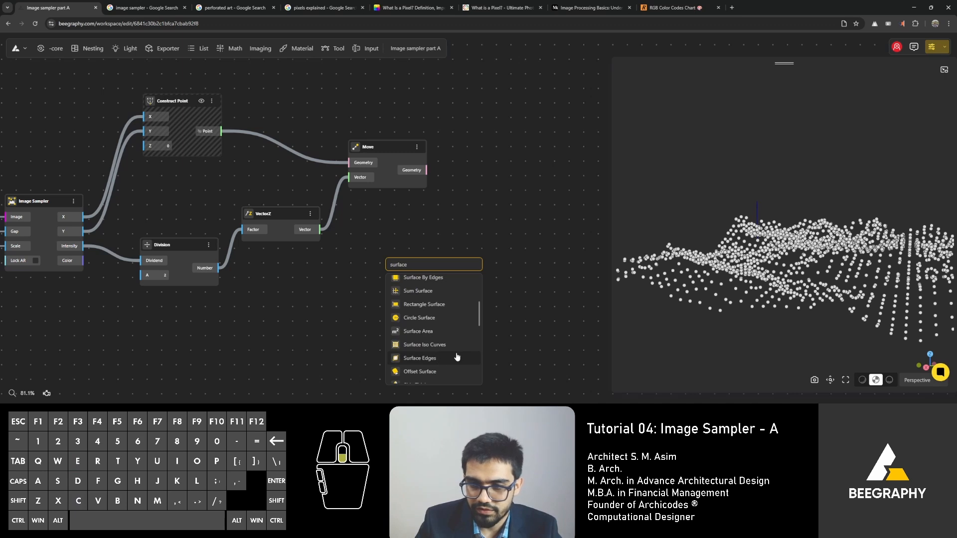
pyautogui.scroll(-3, 451, 360)
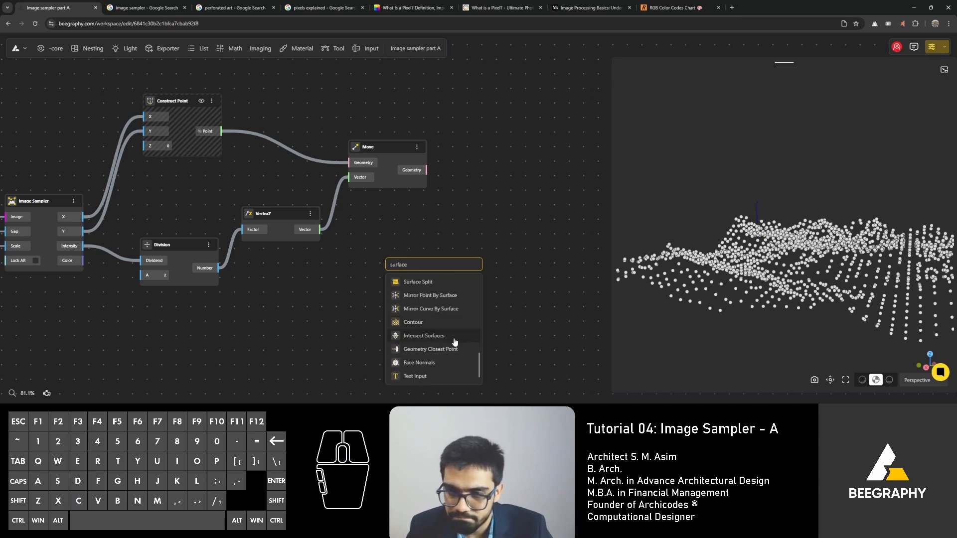
pyautogui.scroll(-3, 455, 348)
pyautogui.scroll(-1, 455, 348)
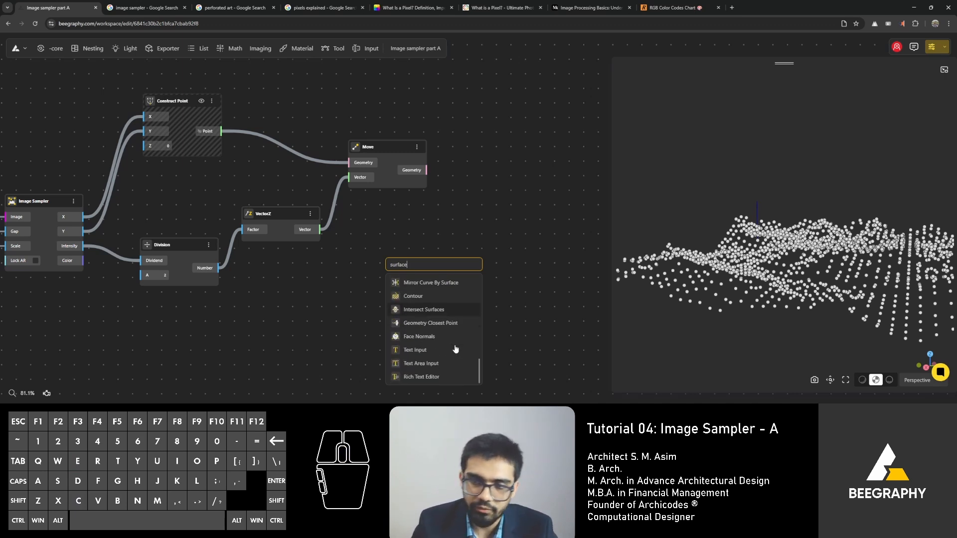
pyautogui.scroll(3, 455, 348)
pyautogui.scroll(3, 455, 349)
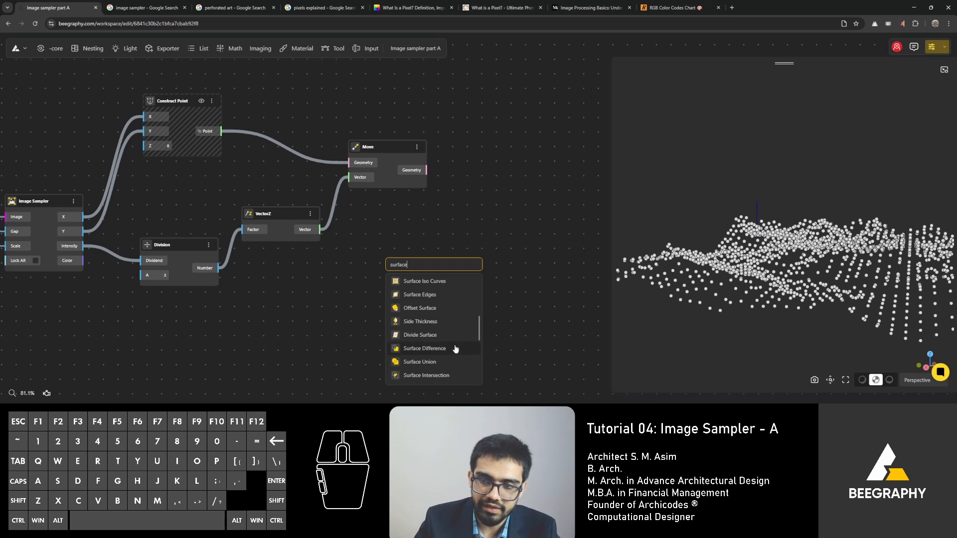
pyautogui.click(310, 315)
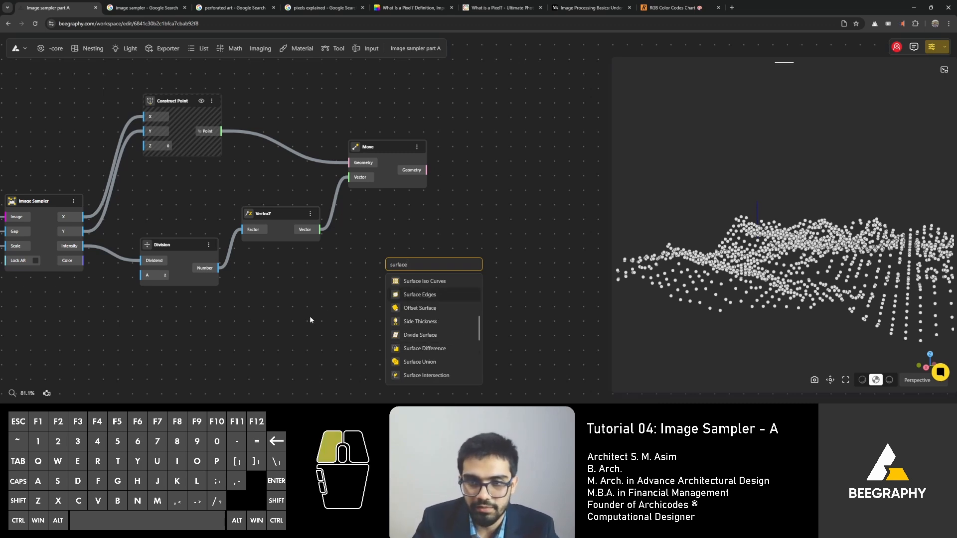
# - Add a Rectangle By Center node below the Move node
pyautogui.doubleClick(337, 292)
pyautogui.write('recta')
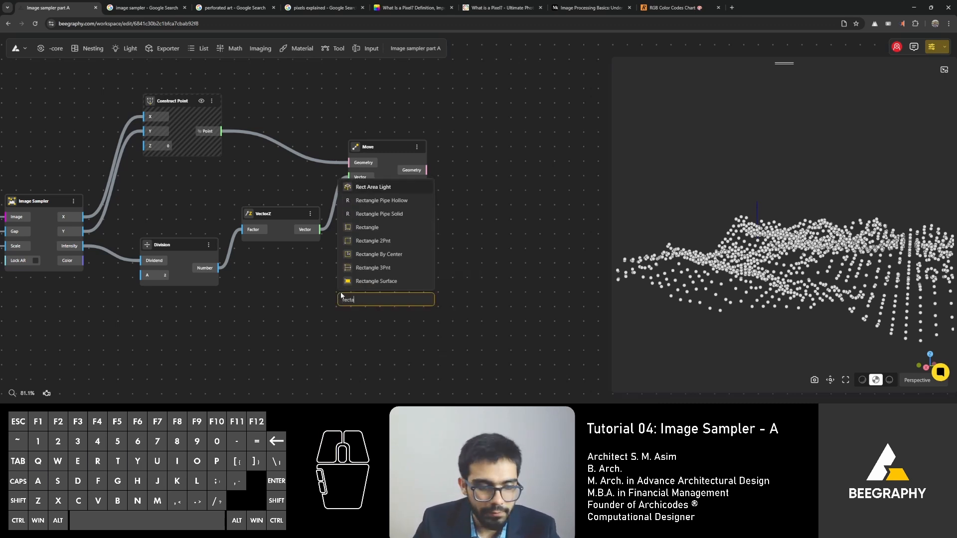
pyautogui.write('ng')
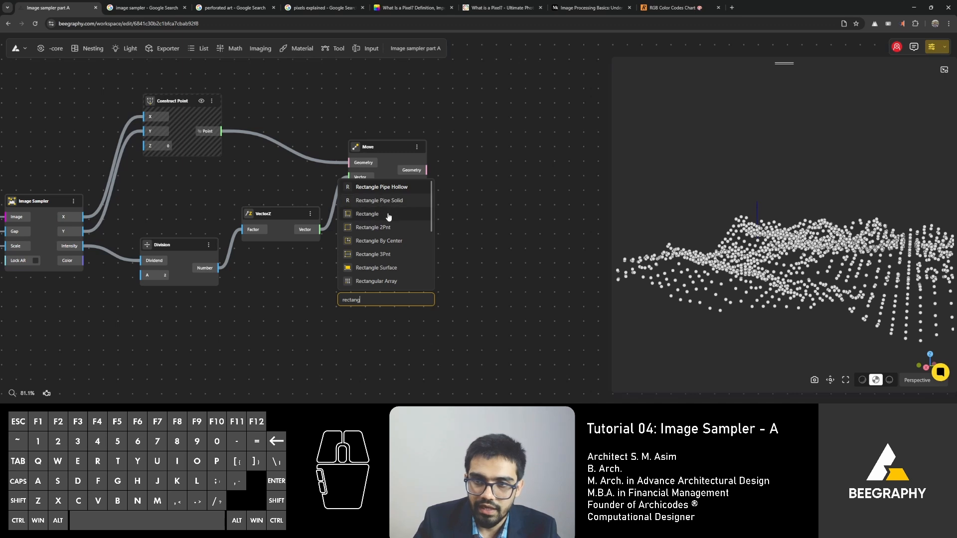
pyautogui.click(389, 239)
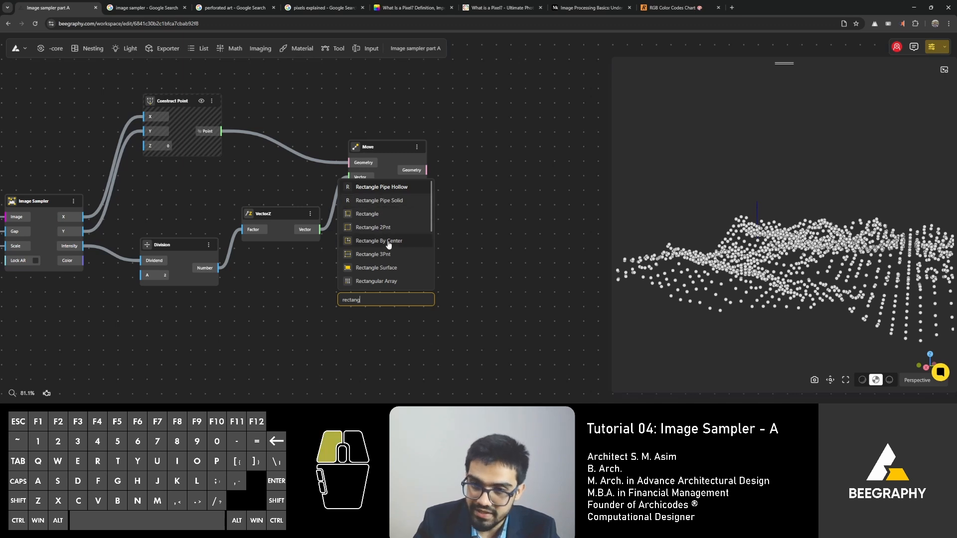
# - Set the Range Input connected to the Image Sampler's Scale to 30
pyautogui.moveTo(210, 315); pyautogui.dragTo(455, 323, button='right')
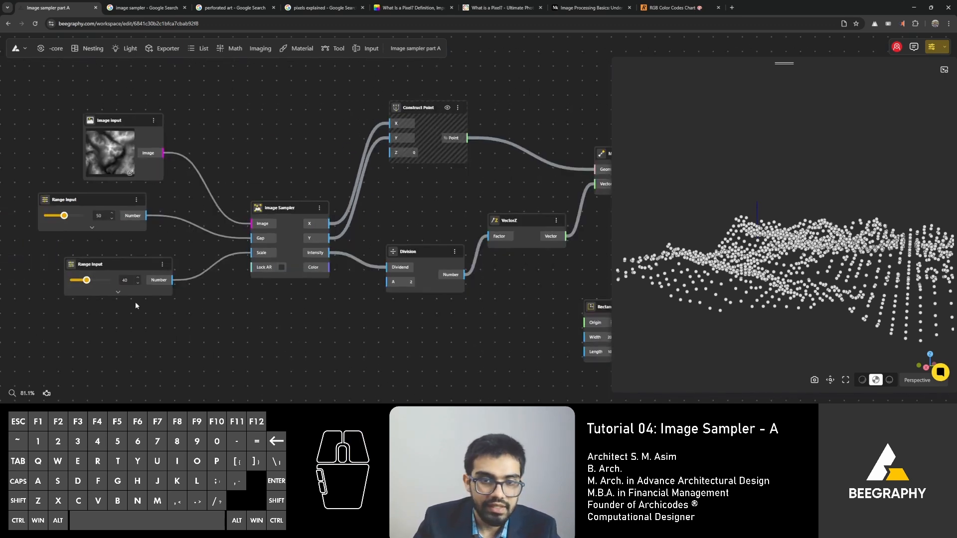
pyautogui.moveTo(192, 338); pyautogui.dragTo(236, 343, button='right')
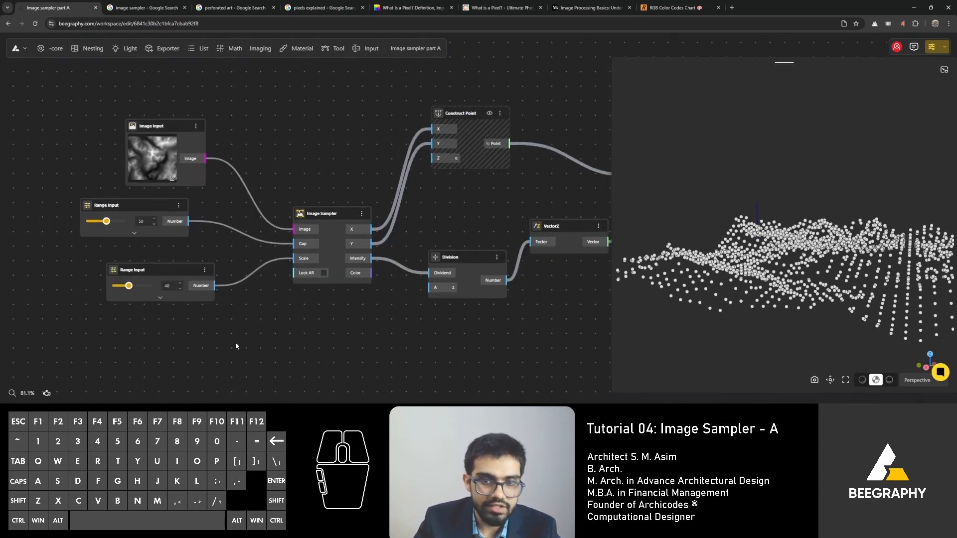
pyautogui.doubleClick(171, 286)
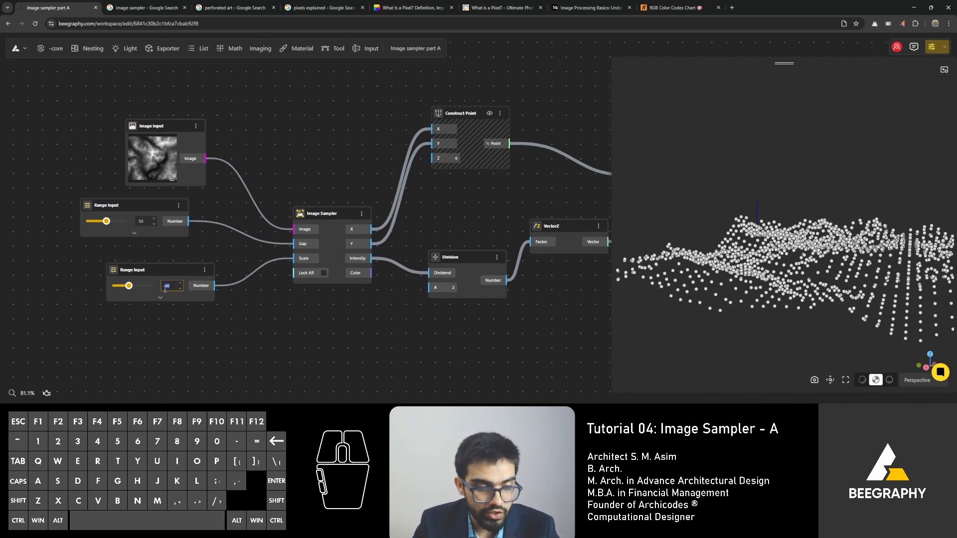
pyautogui.write('300')
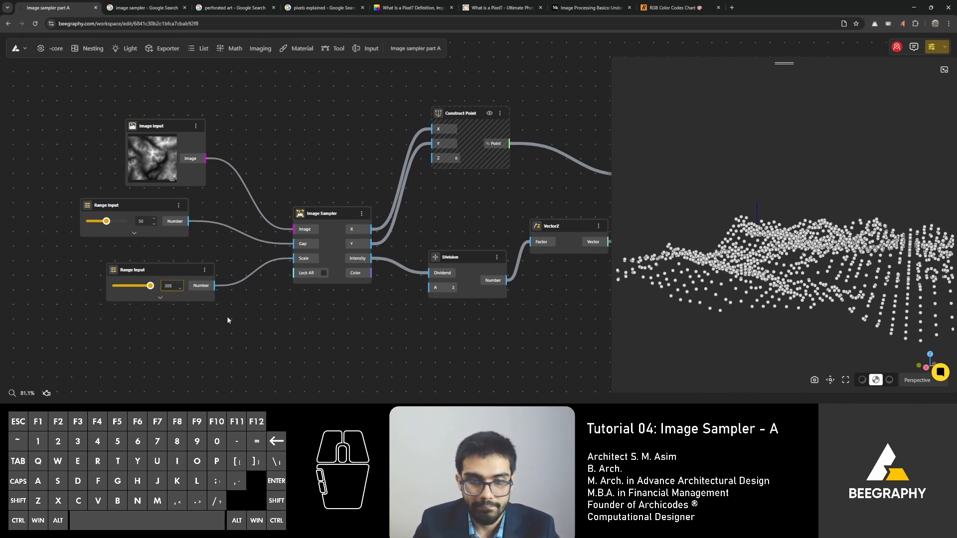
pyautogui.press('BackSpace')
pyautogui.press('Return')
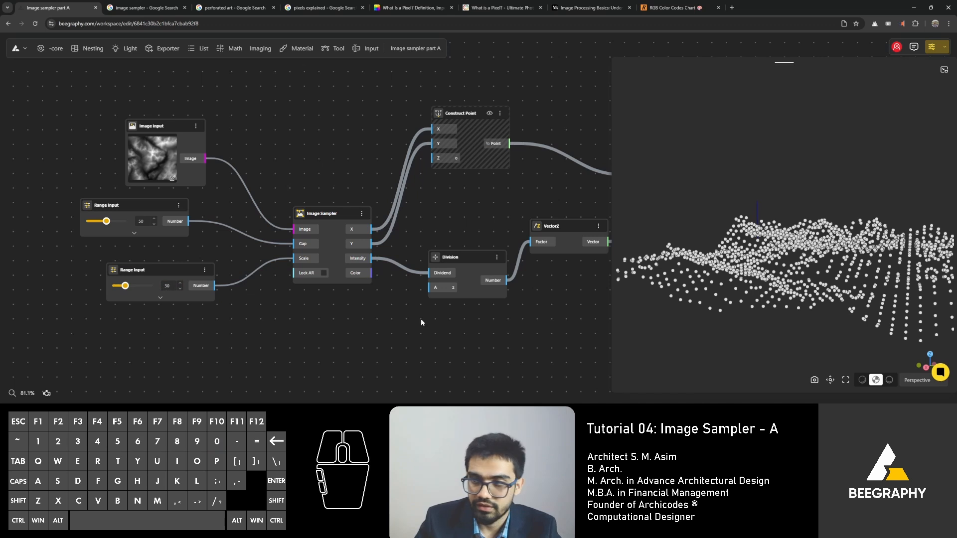
# - Reposition the Rectangle By Center node above the link between Construct Point and Move, and shift those two nodes to make room
pyautogui.scroll(-2, 432, 323)
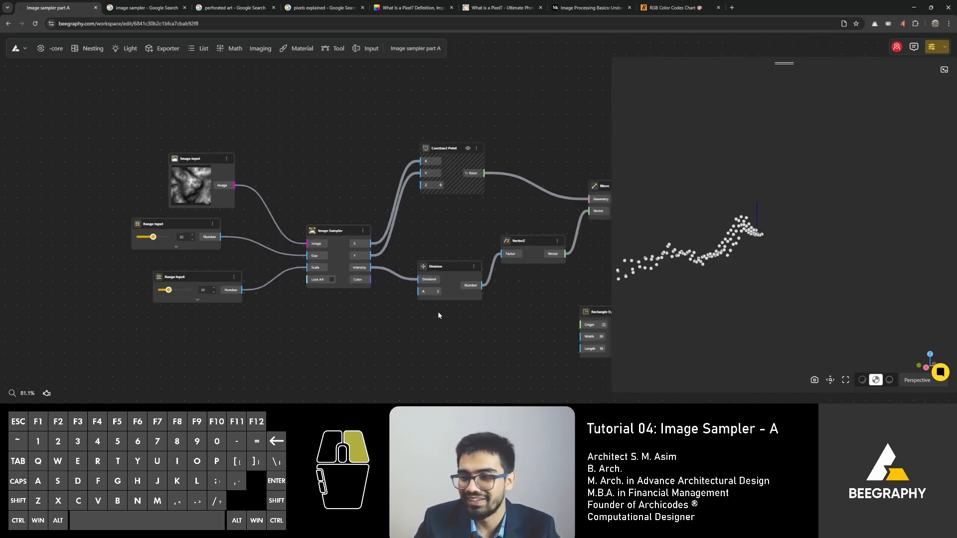
pyautogui.moveTo(480, 319); pyautogui.dragTo(319, 310, button='right')
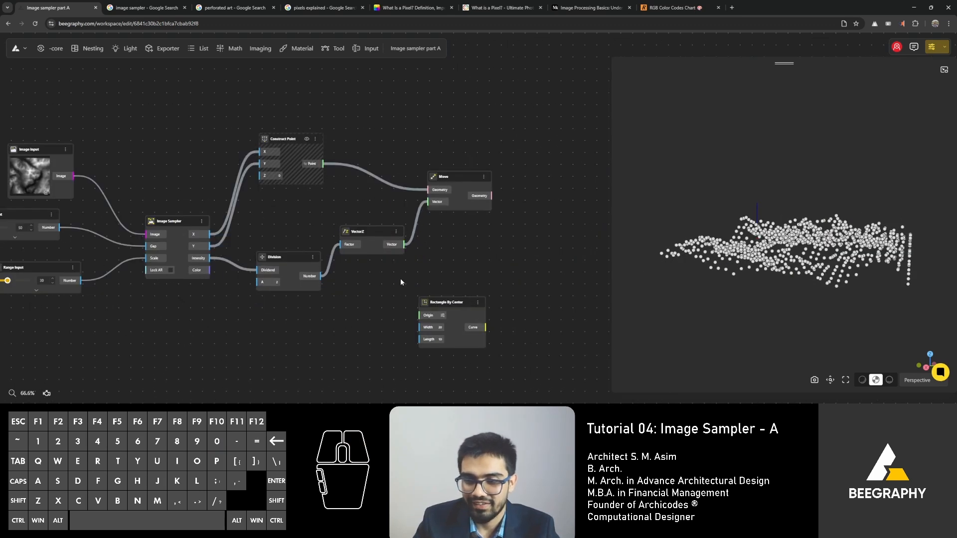
pyautogui.moveTo(400, 279); pyautogui.dragTo(337, 269, button='right')
pyautogui.moveTo(402, 306); pyautogui.dragTo(351, 107)
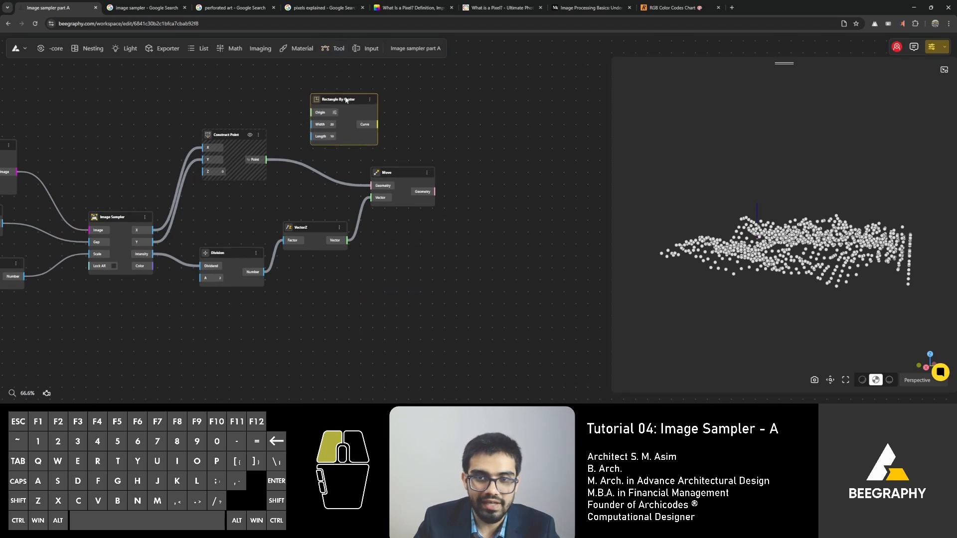
pyautogui.moveTo(258, 123); pyautogui.dragTo(393, 176, button='right')
pyautogui.moveTo(373, 194); pyautogui.dragTo(393, 222)
pyautogui.moveTo(566, 225); pyautogui.dragTo(588, 231)
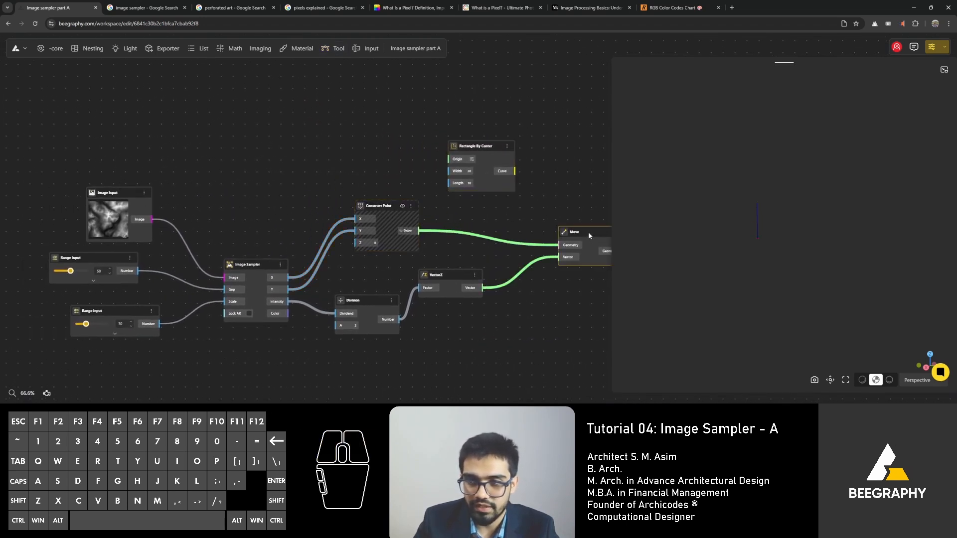
# - Disconnect Construct Point from Move's Geometry and connect its Point output to the Origin of Rectangle By Center
pyautogui.keyDown('ctrl'); pyautogui.click(573, 247); pyautogui.keyUp('ctrl')
pyautogui.moveTo(558, 177); pyautogui.dragTo(504, 162, button='right')
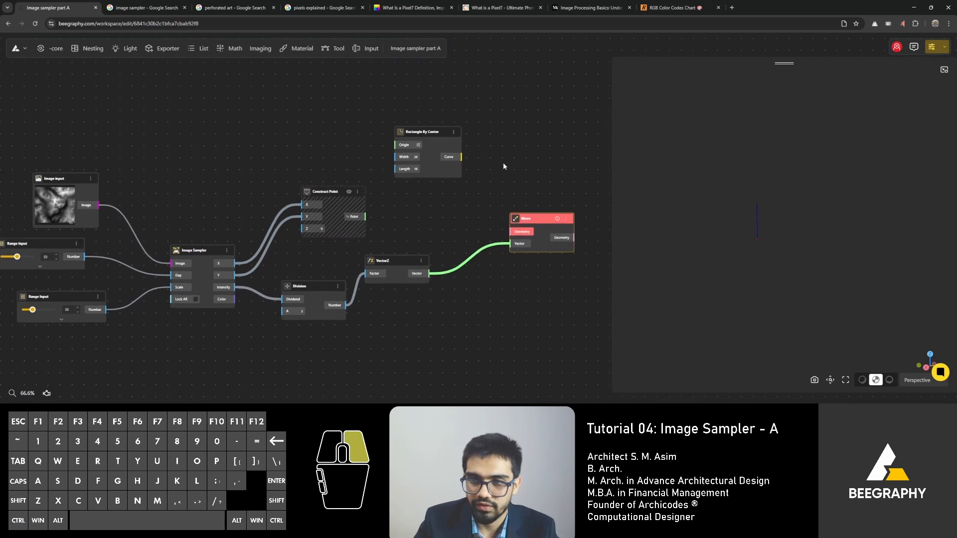
pyautogui.moveTo(357, 218); pyautogui.dragTo(431, 160)
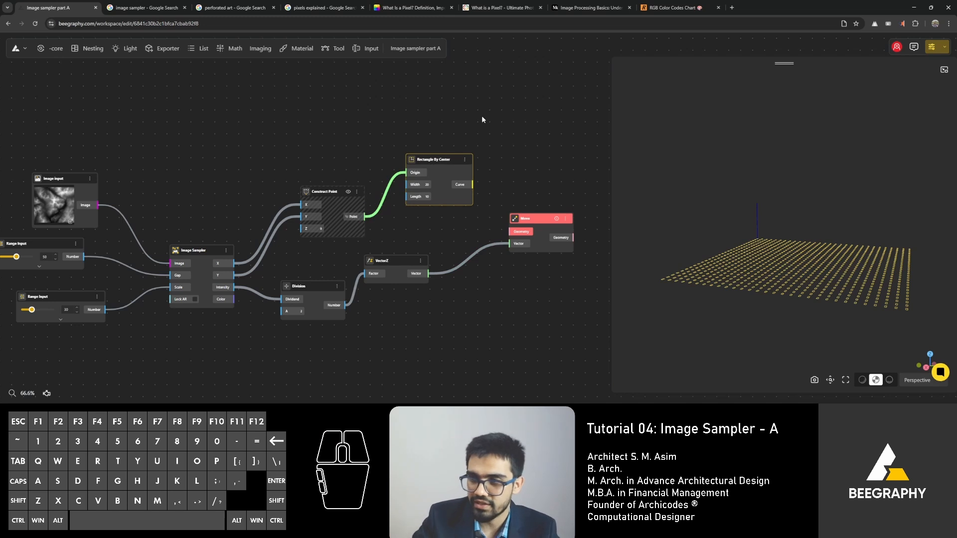
pyautogui.click(484, 157)
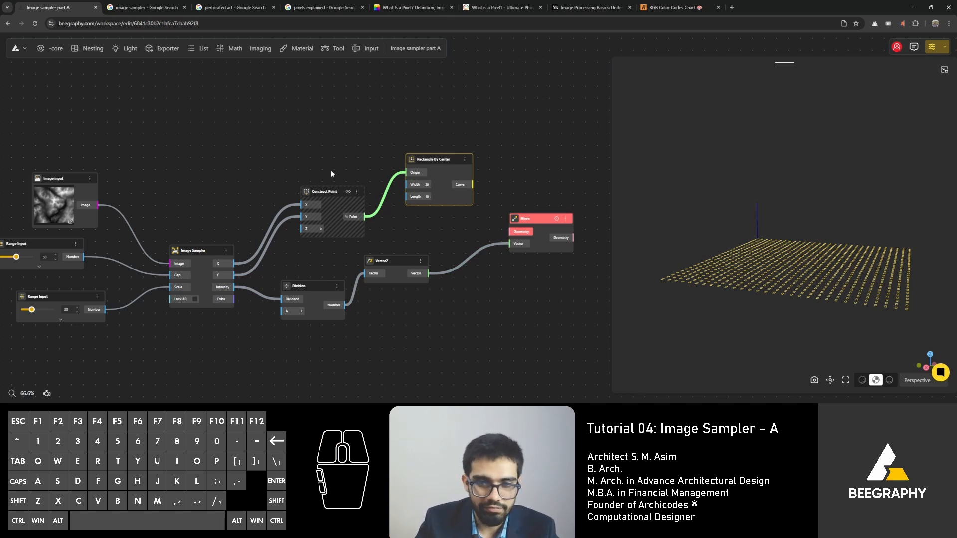
pyautogui.click(280, 145)
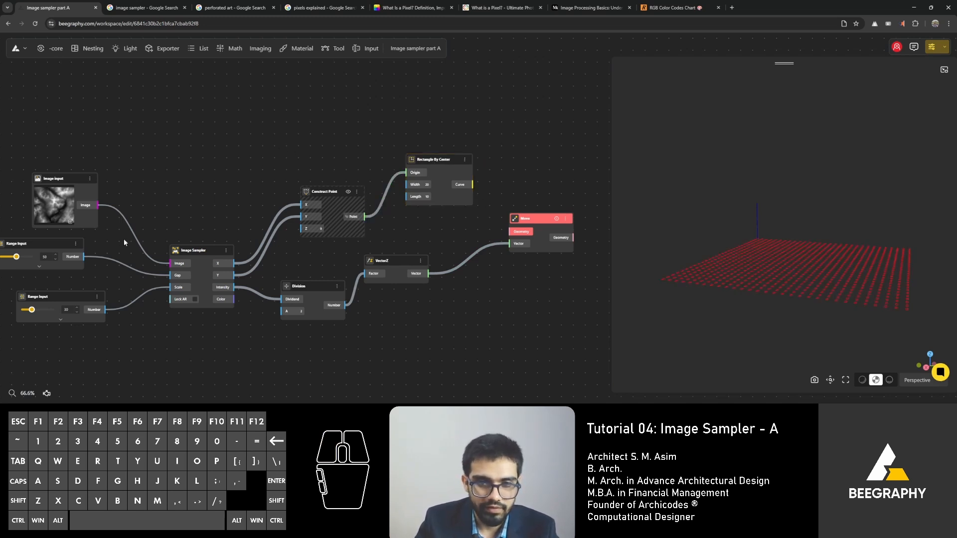
pyautogui.click(80, 260)
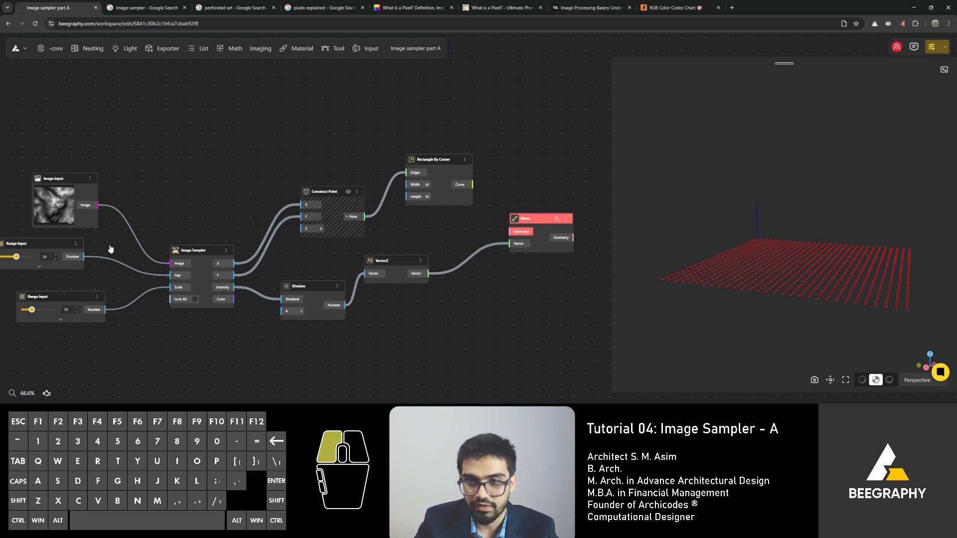
pyautogui.click(401, 125)
pyautogui.click(437, 161)
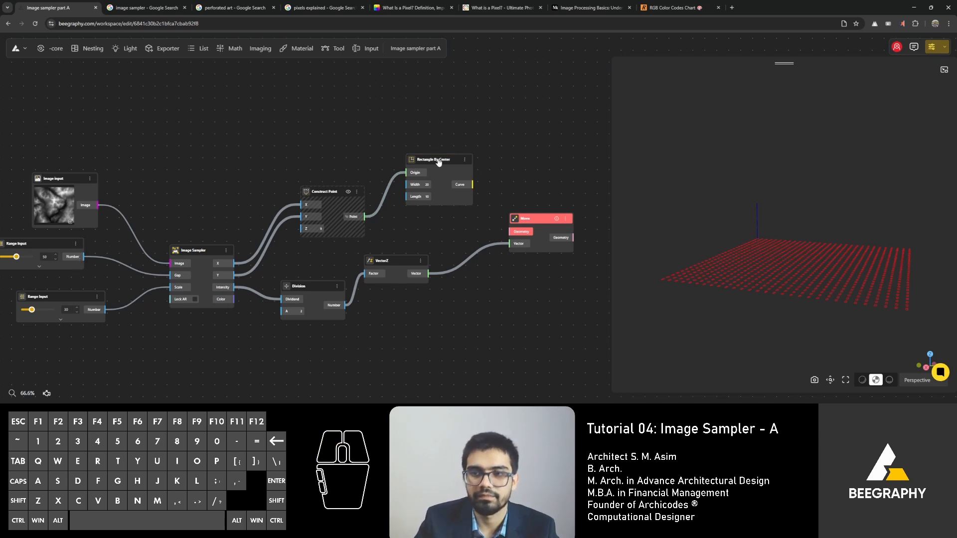
# - Reposition the Rectangle By Center node and lower the Move node to leave more space between them
pyautogui.moveTo(437, 161); pyautogui.dragTo(497, 147)
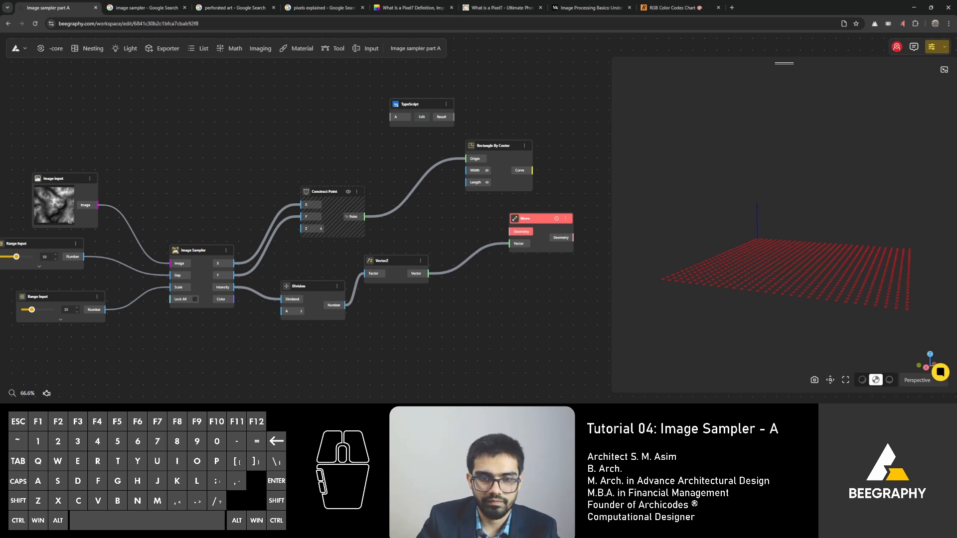
pyautogui.hotkey('alt', 'Tab')
pyautogui.moveTo(252, 140); pyautogui.dragTo(0, 152)
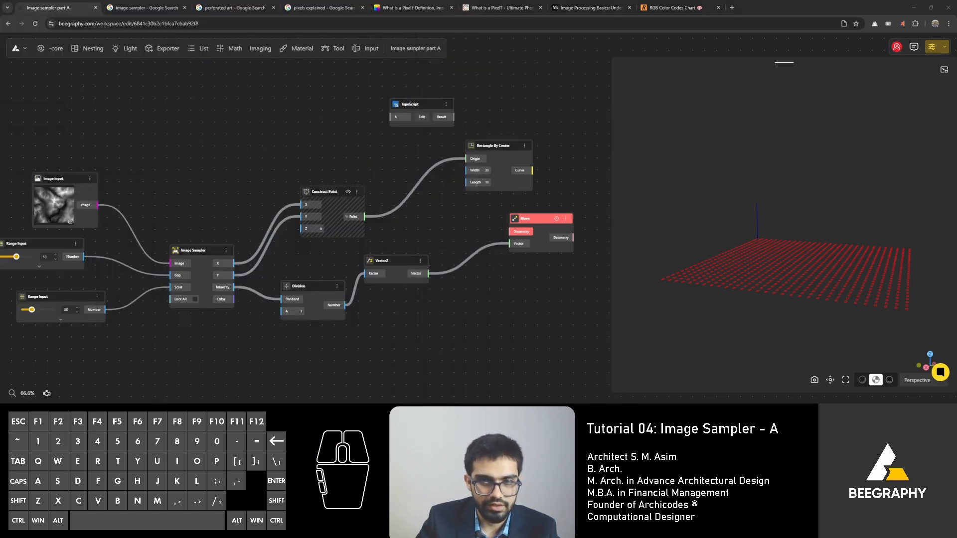
pyautogui.click(353, 154)
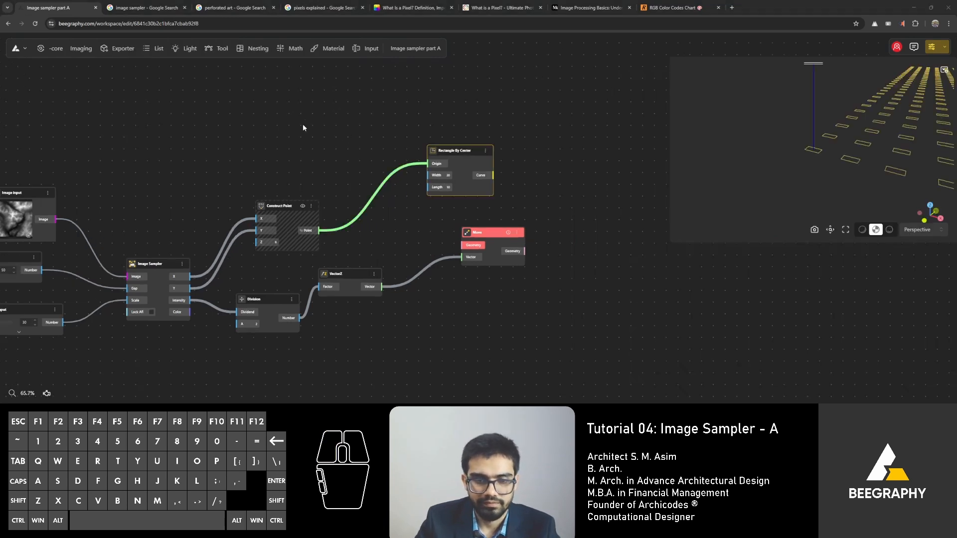
pyautogui.moveTo(303, 127); pyautogui.dragTo(329, 160, button='right')
pyautogui.moveTo(539, 172); pyautogui.dragTo(506, 168)
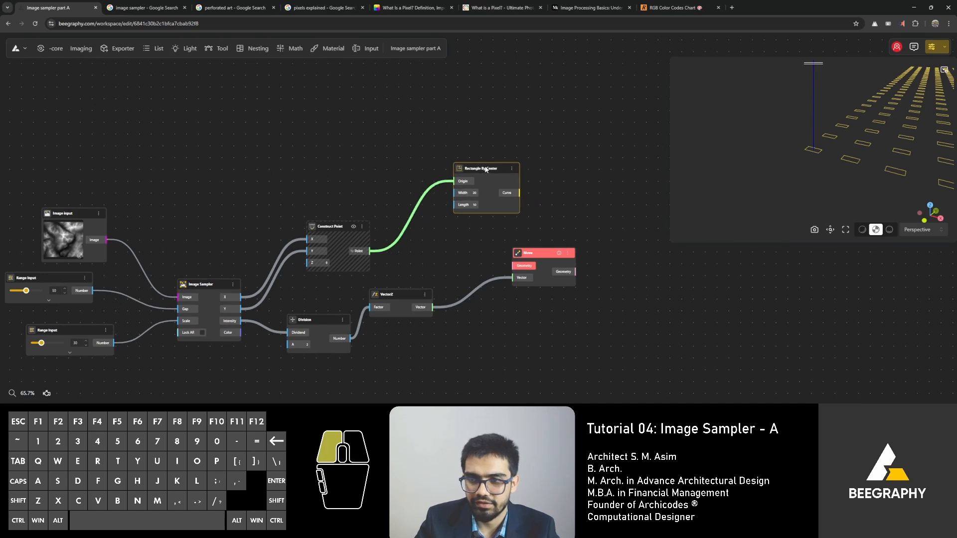
pyautogui.moveTo(536, 253); pyautogui.dragTo(535, 269)
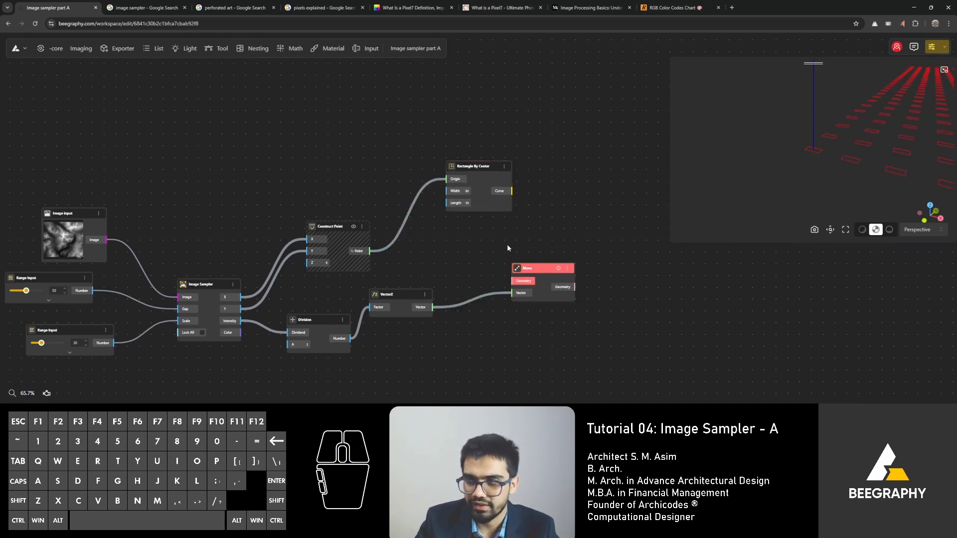
# - Connect the Gap Range Input's Number output to both the Width and Length inputs of Rectangle By Center
pyautogui.scroll(-3, 812, 157)
pyautogui.scroll(3, 448, 186)
pyautogui.click(495, 158)
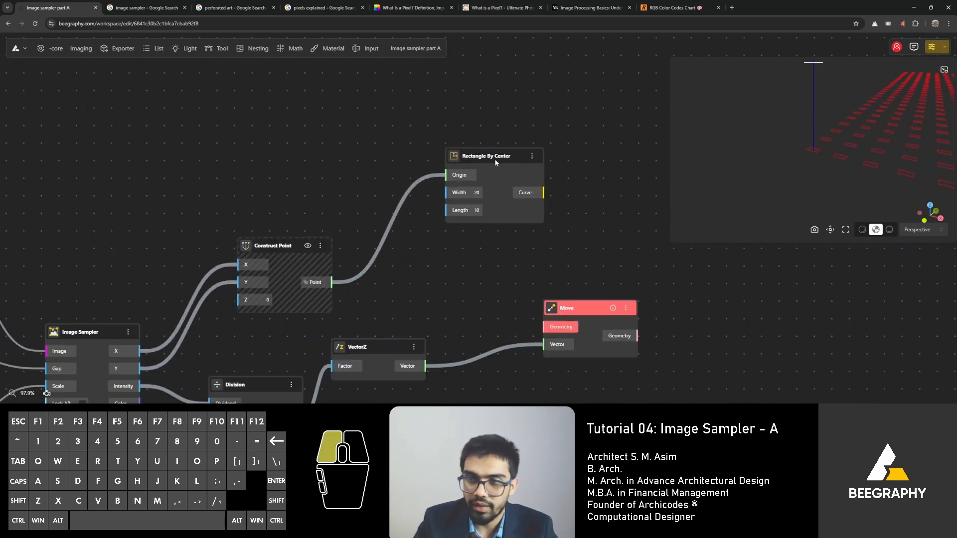
pyautogui.scroll(-1, 261, 174)
pyautogui.moveTo(134, 174); pyautogui.dragTo(372, 145, button='right')
pyautogui.moveTo(202, 282); pyautogui.dragTo(650, 167)
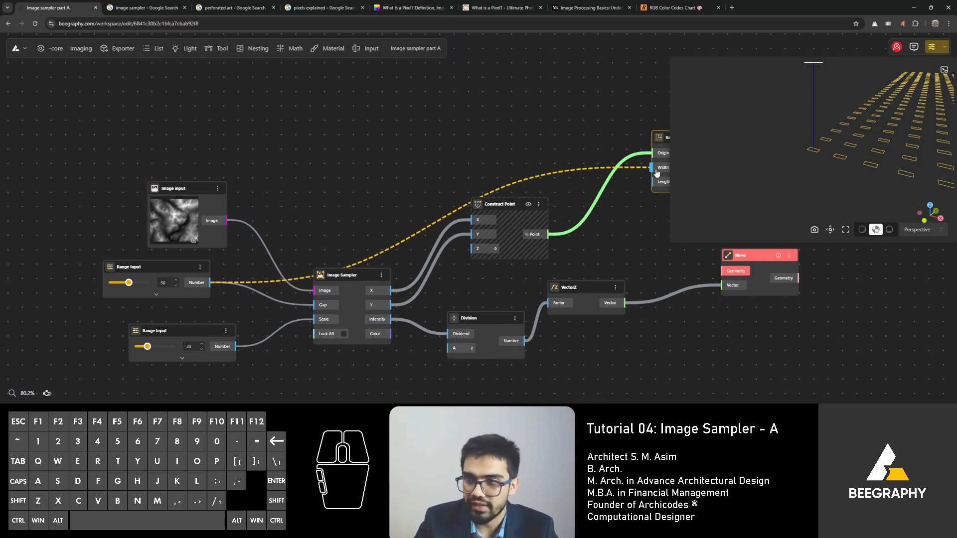
pyautogui.moveTo(370, 149); pyautogui.dragTo(273, 158, button='right')
pyautogui.moveTo(113, 291); pyautogui.dragTo(578, 189)
# - Set the Range Input feeding the Image Sampler's Scale to 20 and inspect the resulting rectangle grid in the 3D view
pyautogui.scroll(3, 781, 130)
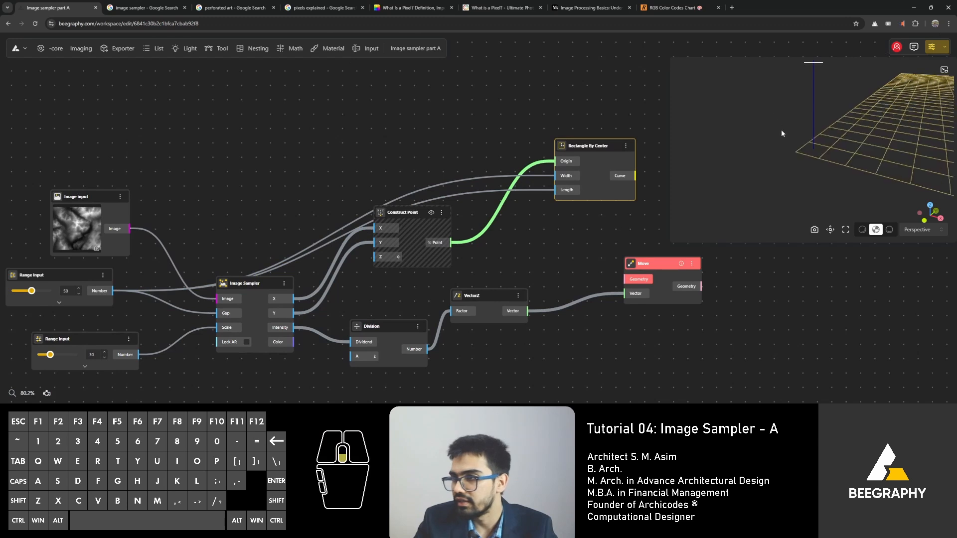
pyautogui.scroll(3, 794, 138)
pyautogui.moveTo(794, 138); pyautogui.dragTo(810, 155)
pyautogui.scroll(-3, 812, 155)
pyautogui.moveTo(890, 173); pyautogui.dragTo(792, 116, button='right')
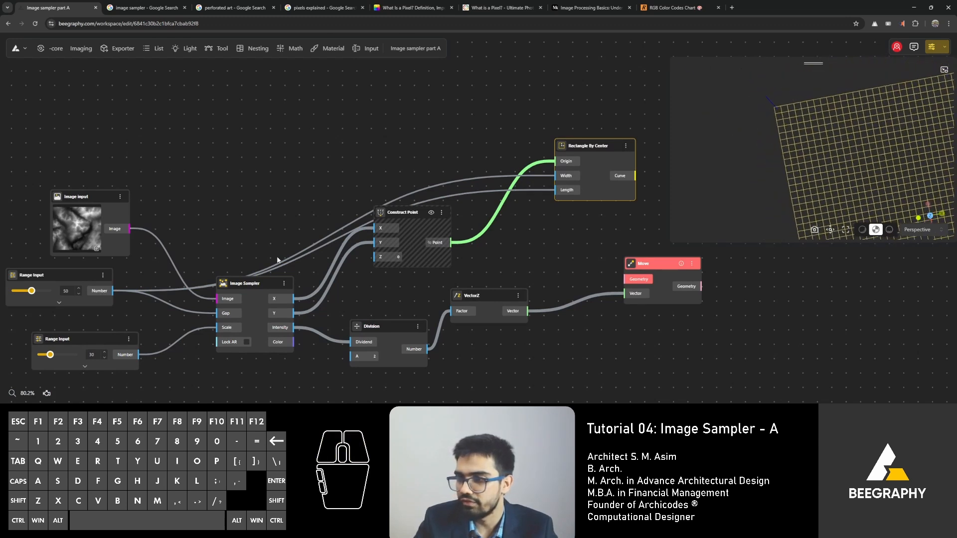
pyautogui.click(91, 355)
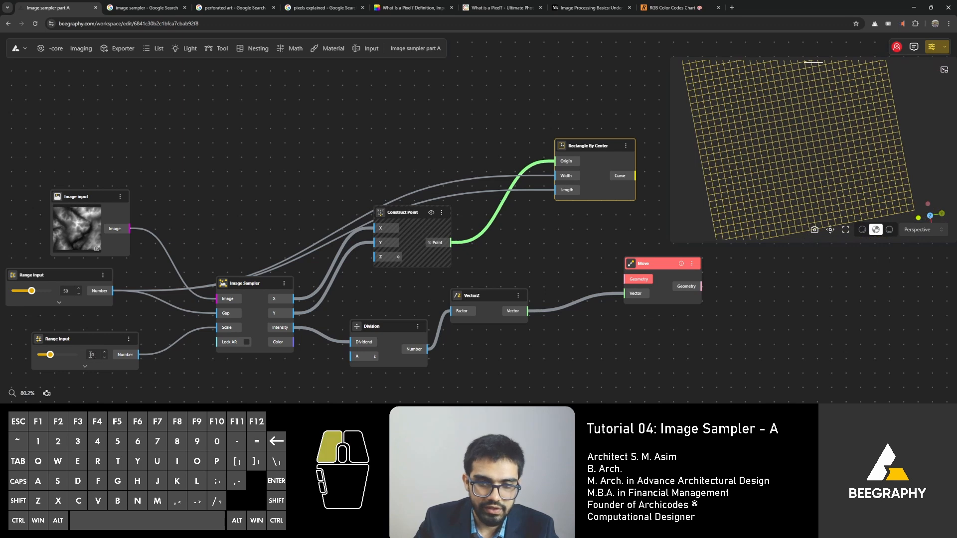
pyautogui.write('20')
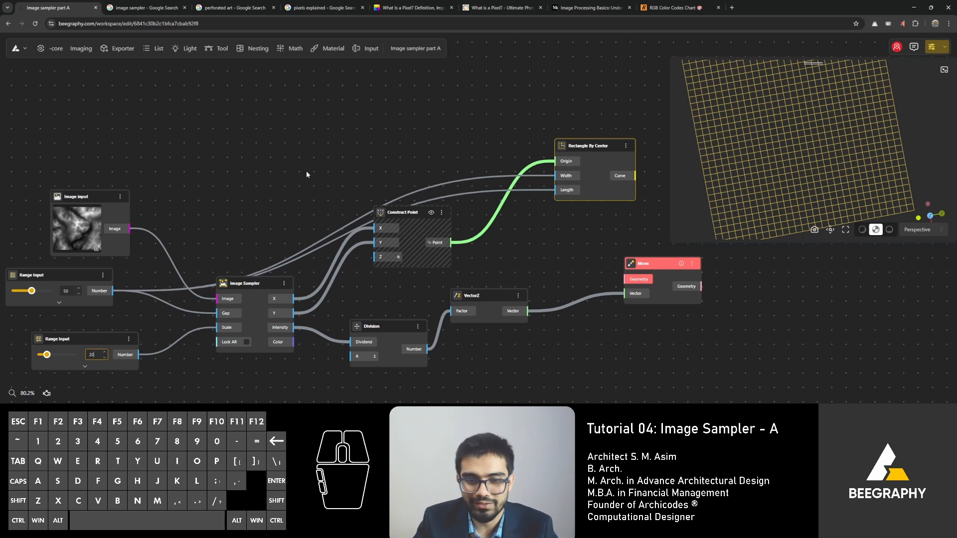
pyautogui.click(351, 172)
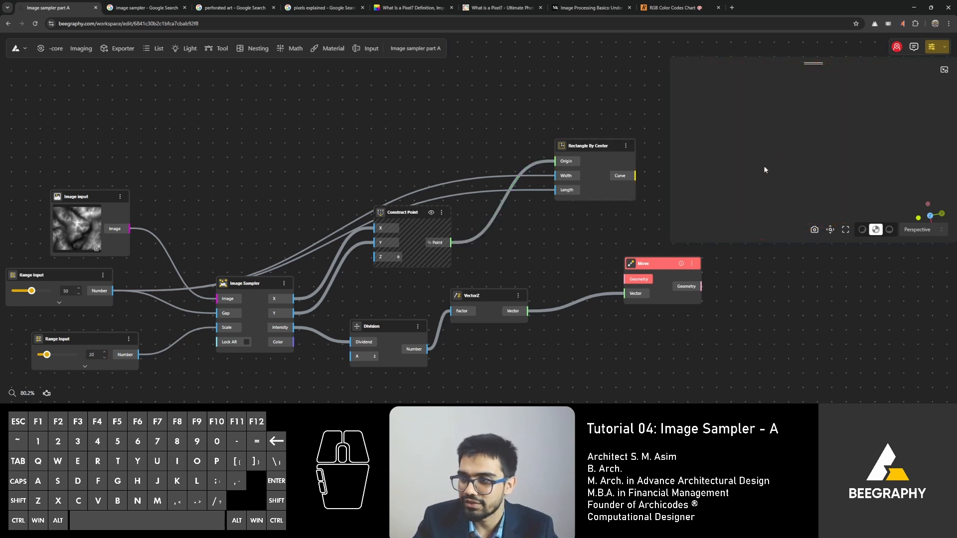
pyautogui.click(801, 161)
pyautogui.moveTo(789, 154); pyautogui.dragTo(754, 198)
pyautogui.moveTo(755, 197); pyautogui.dragTo(818, 164, button='right')
pyautogui.moveTo(819, 163); pyautogui.dragTo(799, 168)
pyautogui.moveTo(798, 168); pyautogui.dragTo(785, 136, button='right')
pyautogui.moveTo(793, 175); pyautogui.dragTo(789, 166)
# - Raise the Construct Point node, add a Surface From Curves node and connect Rectangle By Center's Curve output to its Curve 1 input
pyautogui.moveTo(487, 108); pyautogui.dragTo(287, 129, button='right')
pyautogui.moveTo(202, 232); pyautogui.dragTo(209, 190)
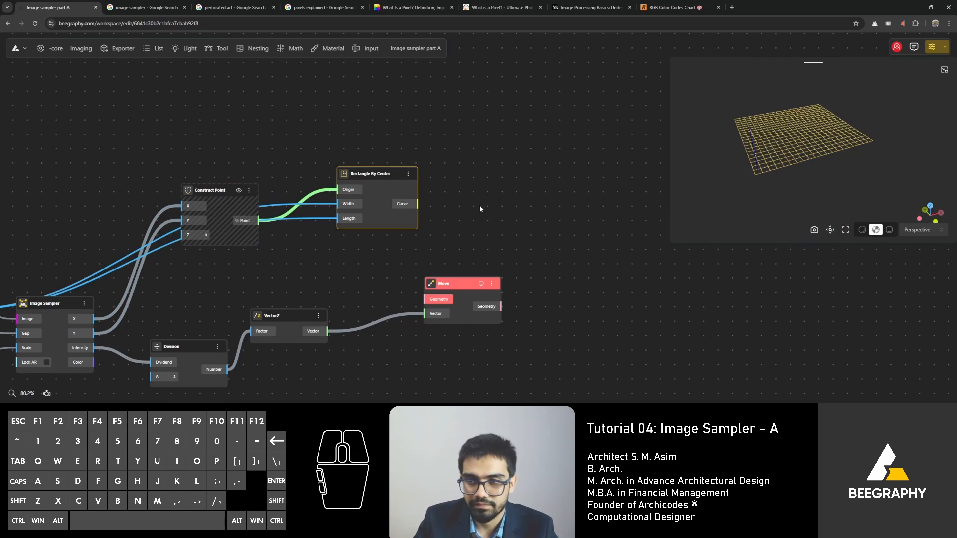
pyautogui.doubleClick(490, 190)
pyautogui.write('surface')
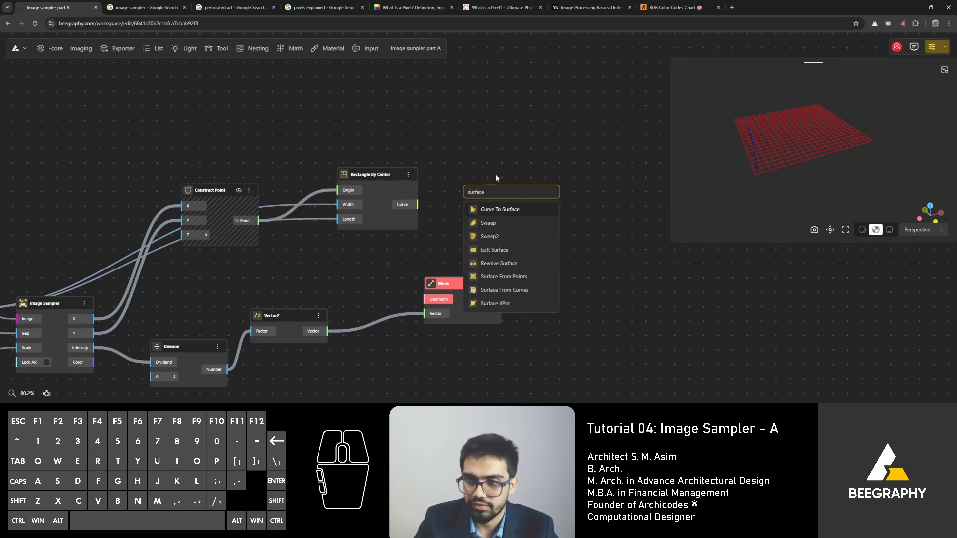
pyautogui.click(515, 289)
pyautogui.moveTo(417, 206); pyautogui.dragTo(466, 208)
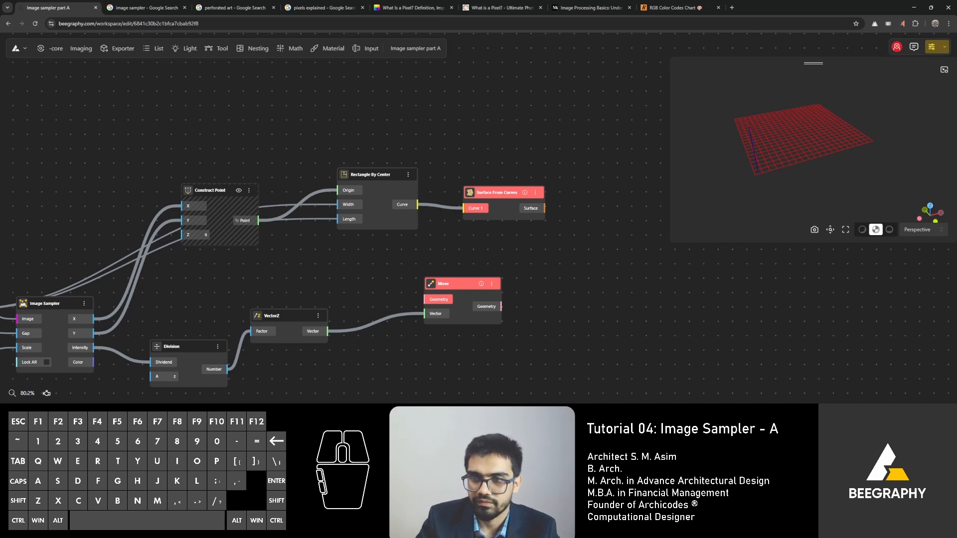
# - Disconnect the Surface From Curves node from Rectangle By Center and delete it
pyautogui.click(374, 177)
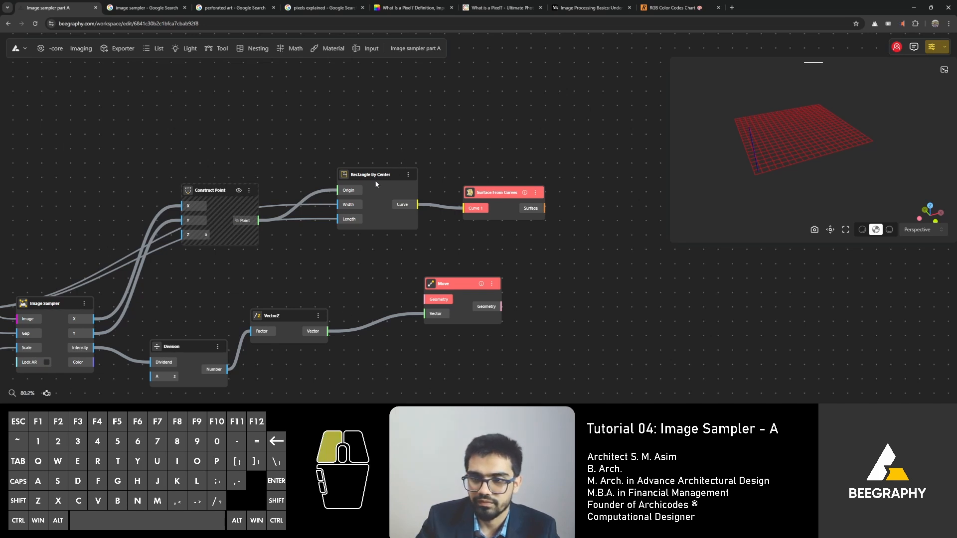
pyautogui.moveTo(374, 176); pyautogui.dragTo(378, 178)
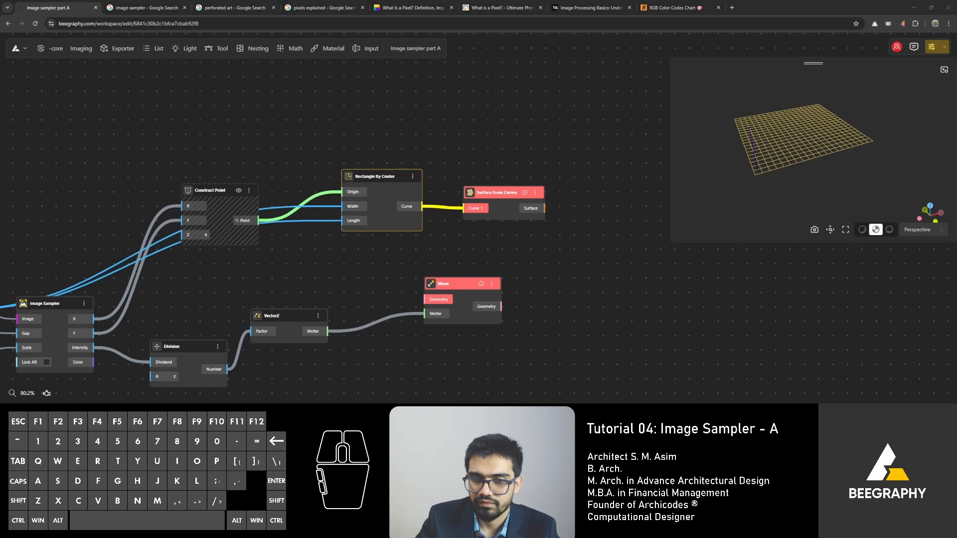
pyautogui.click(502, 176)
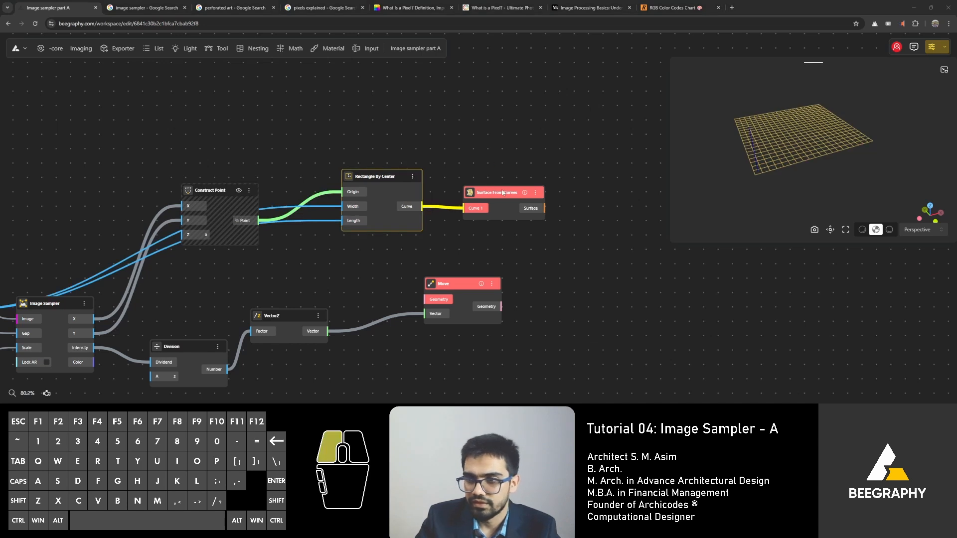
pyautogui.moveTo(472, 209); pyautogui.dragTo(481, 184)
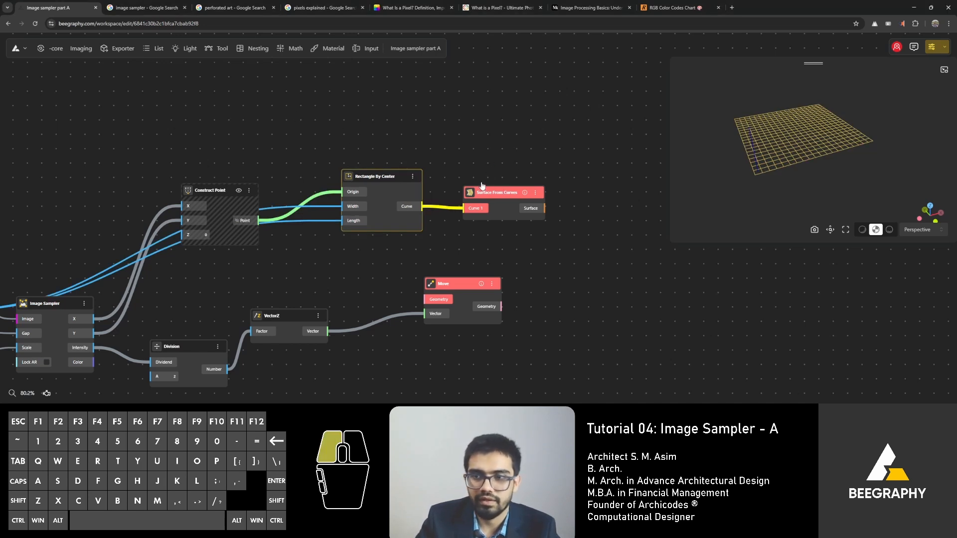
pyautogui.click(510, 115)
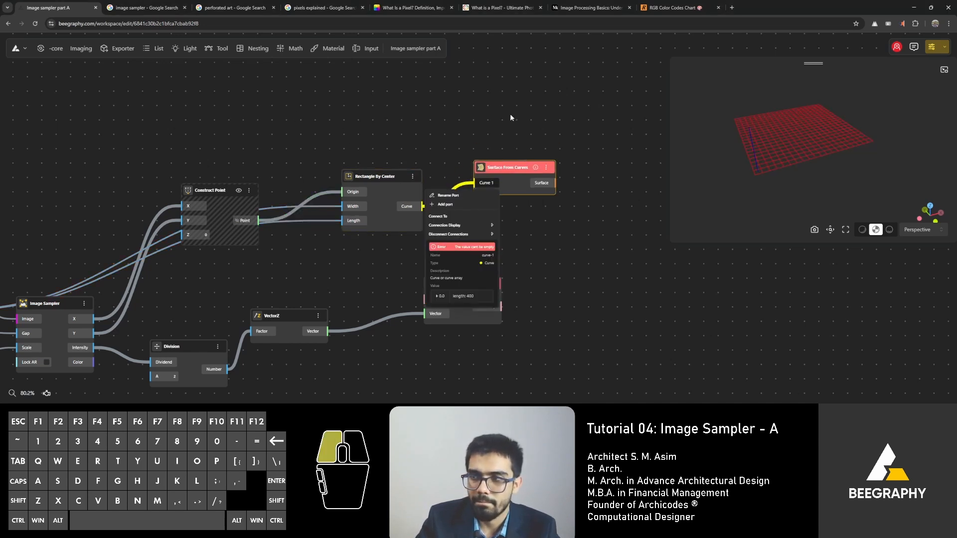
pyautogui.keyDown('ctrl'); pyautogui.click(480, 183); pyautogui.keyUp('ctrl')
pyautogui.moveTo(504, 171); pyautogui.dragTo(554, 200)
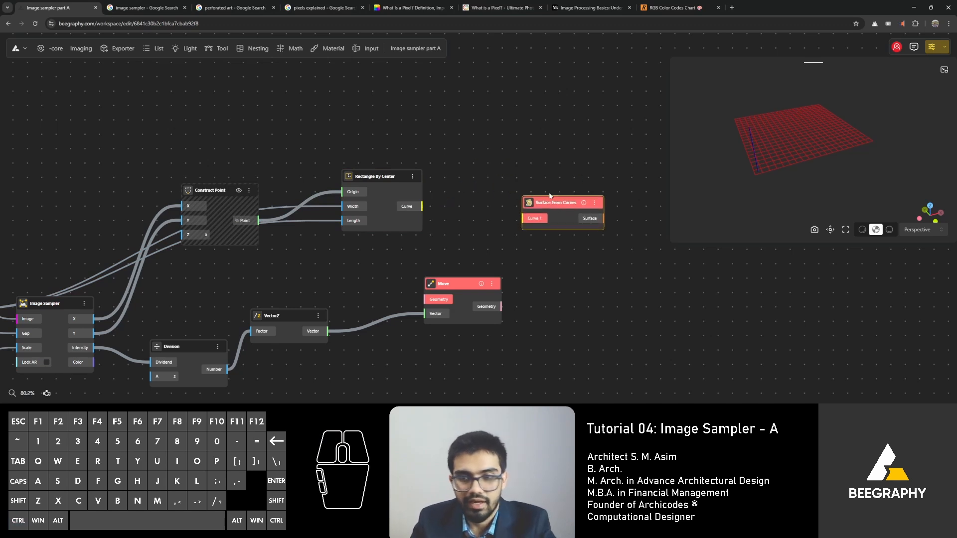
pyautogui.press('Delete')
# - Add an Extrude Curve node, connect Rectangle By Center's Curve output to its Curve input, and raise Rectangle By Center slightly
pyautogui.doubleClick(518, 175)
pyautogui.write('extrude')
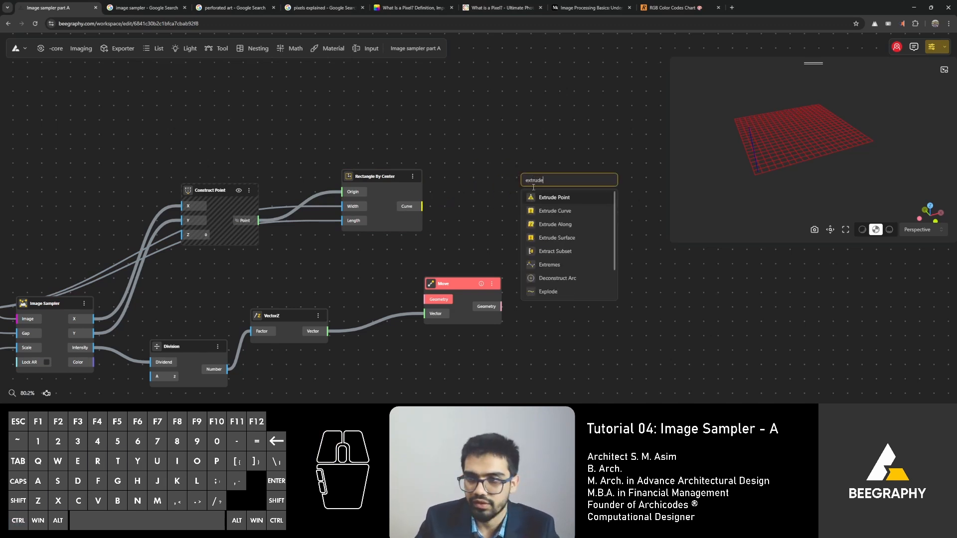
pyautogui.click(555, 210)
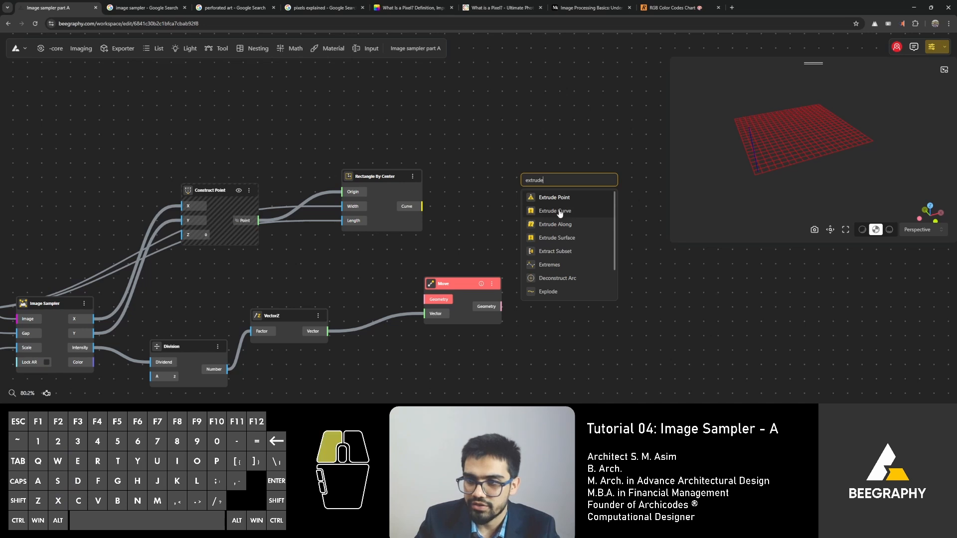
pyautogui.moveTo(423, 205); pyautogui.dragTo(590, 190)
pyautogui.moveTo(549, 136); pyautogui.dragTo(496, 137, button='right')
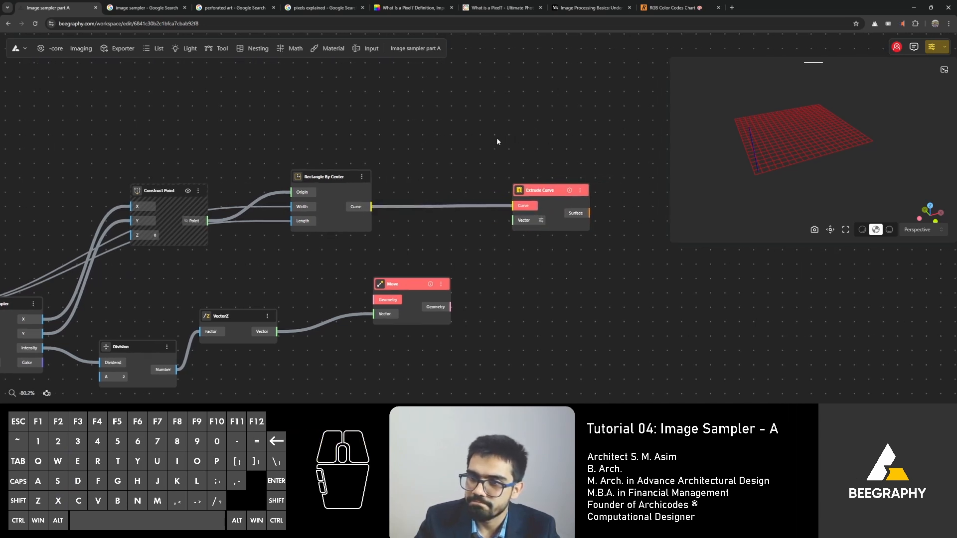
pyautogui.click(328, 179)
pyautogui.moveTo(368, 158); pyautogui.dragTo(371, 157)
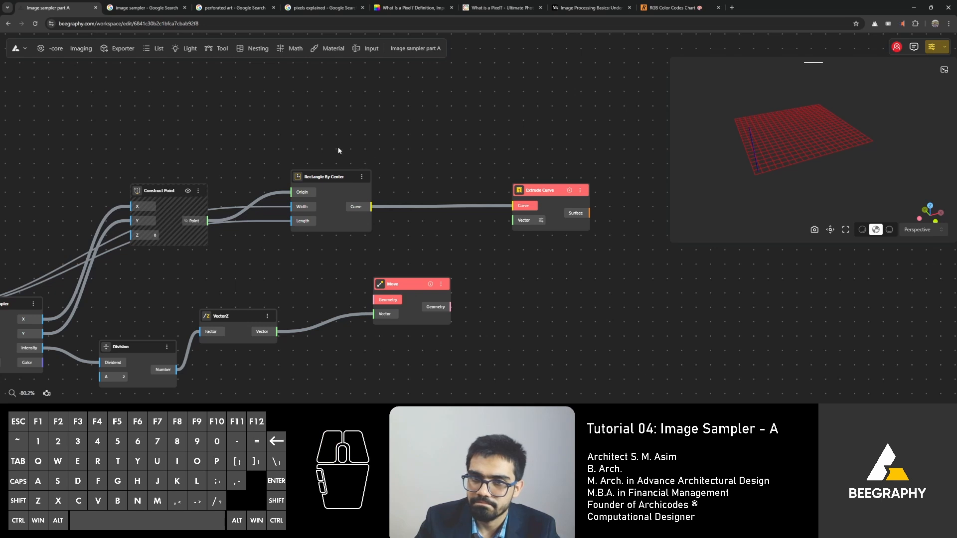
# - Delete the Move node connected to VectorZ
pyautogui.moveTo(243, 112); pyautogui.dragTo(384, 116, button='right')
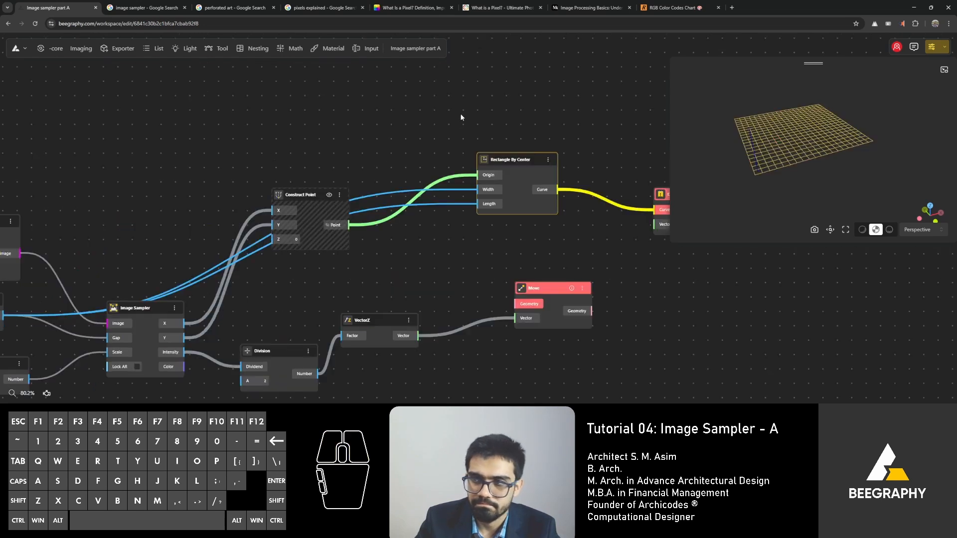
pyautogui.moveTo(465, 100); pyautogui.dragTo(299, 98, button='right')
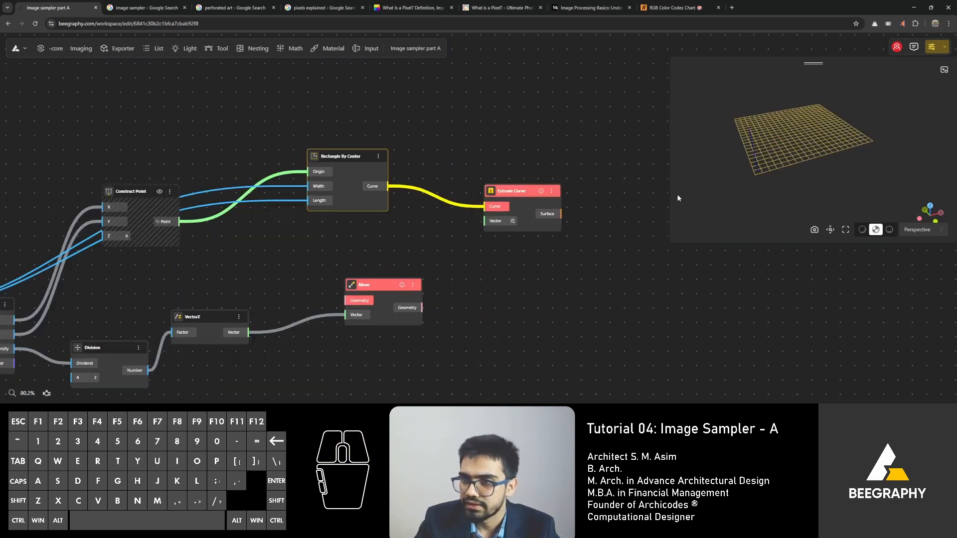
pyautogui.scroll(-1, 492, 164)
pyautogui.scroll(-1, 425, 286)
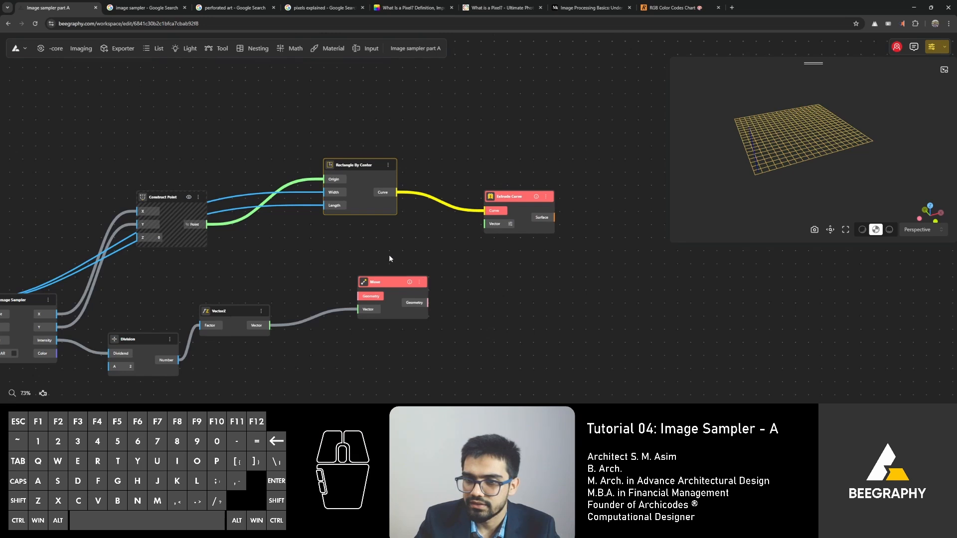
pyautogui.moveTo(228, 266); pyautogui.dragTo(308, 246, button='right')
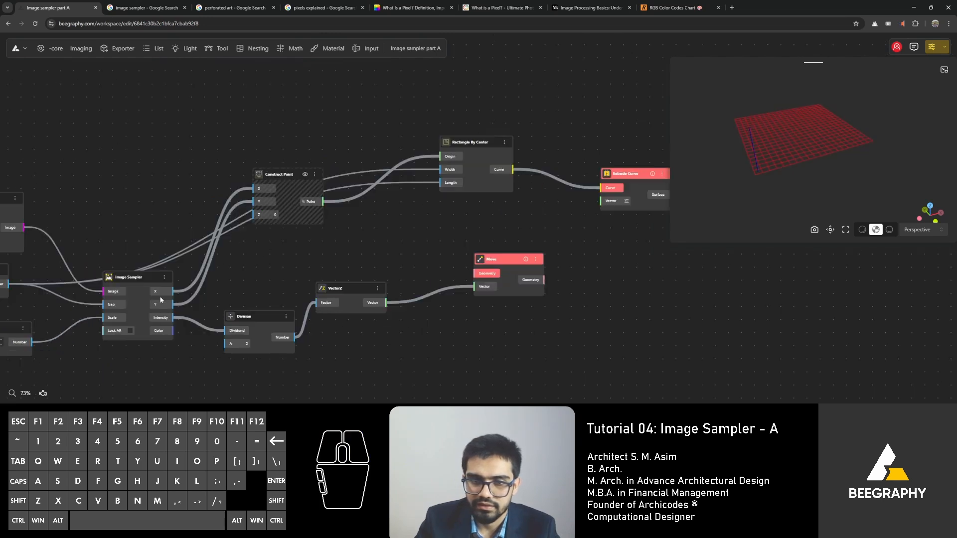
pyautogui.moveTo(519, 225); pyautogui.dragTo(448, 348)
pyautogui.press('Delete')
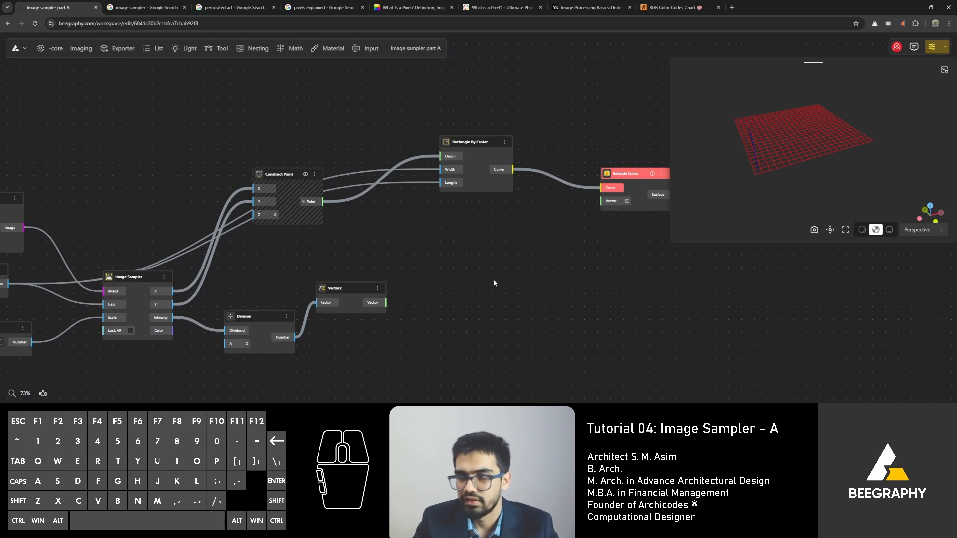
# - Rearrange the nodes so Division and VectorZ line up below Construct Point, and lower Rectangle By Center slightly
pyautogui.moveTo(494, 279); pyautogui.dragTo(420, 233, button='right')
pyautogui.moveTo(368, 287); pyautogui.dragTo(464, 279)
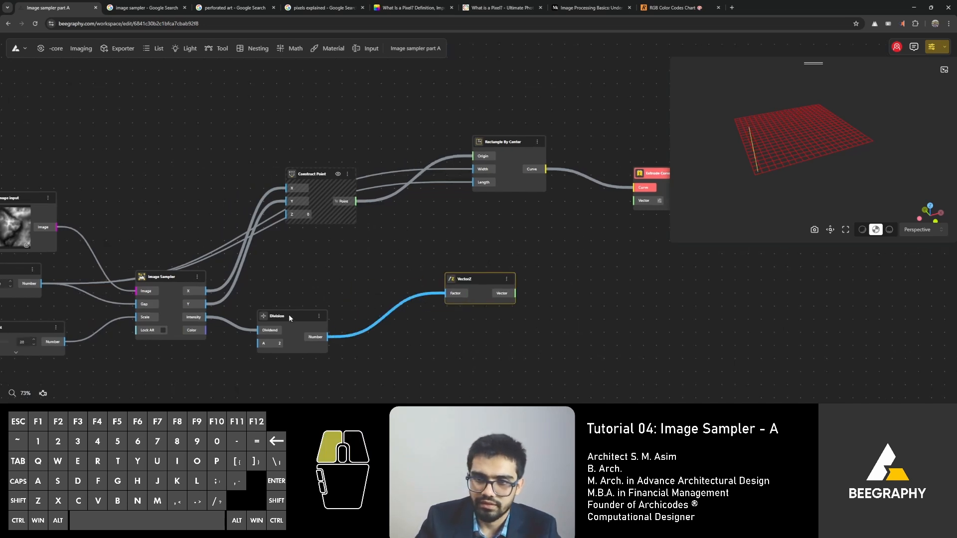
pyautogui.moveTo(288, 315); pyautogui.dragTo(337, 271)
pyautogui.moveTo(327, 177); pyautogui.dragTo(333, 208)
pyautogui.moveTo(502, 172); pyautogui.dragTo(405, 180, button='right')
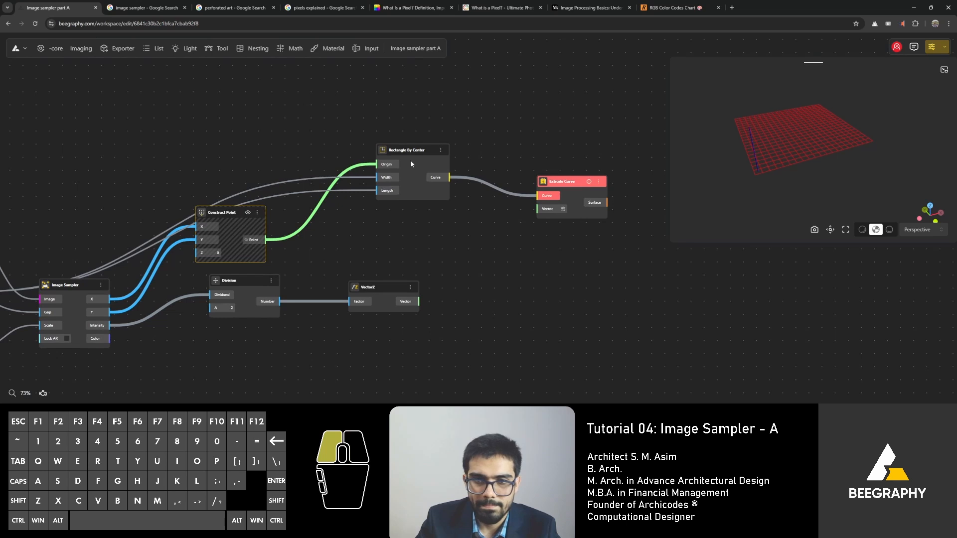
pyautogui.moveTo(409, 149); pyautogui.dragTo(413, 162)
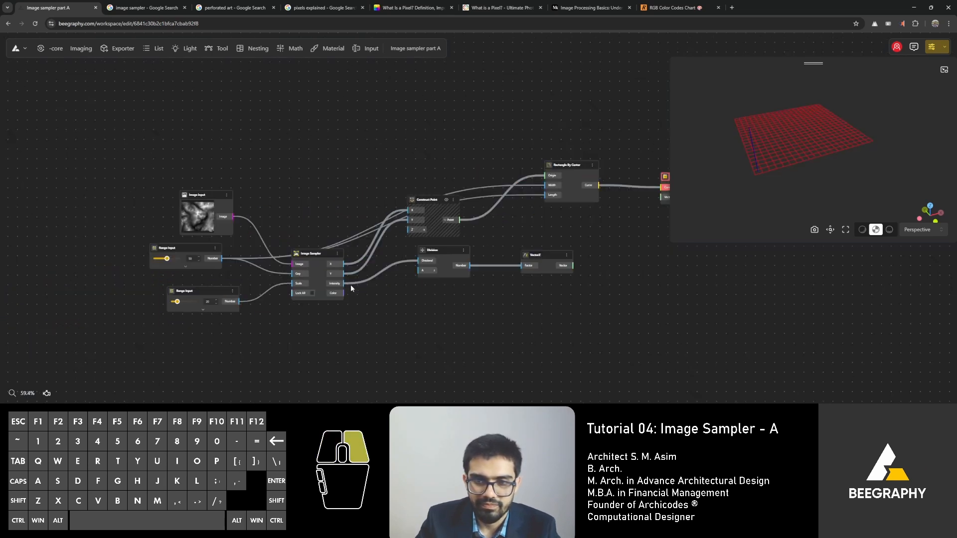
# - Review the node chain and move the Extrude Curve node closer to Rectangle By Center
pyautogui.moveTo(350, 285); pyautogui.dragTo(153, 261, button='right')
pyautogui.scroll(5, 394, 214)
pyautogui.click(413, 181)
pyautogui.scroll(-4, 364, 237)
pyautogui.moveTo(363, 235); pyautogui.dragTo(459, 212, button='right')
pyautogui.scroll(1, 200, 310)
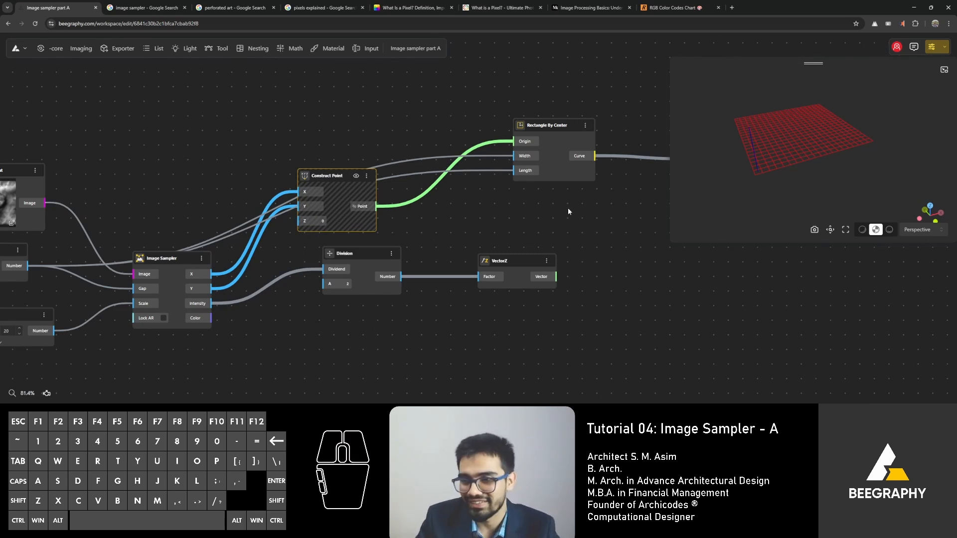
pyautogui.moveTo(566, 209); pyautogui.dragTo(365, 249, button='right')
pyautogui.moveTo(519, 178); pyautogui.dragTo(498, 180)
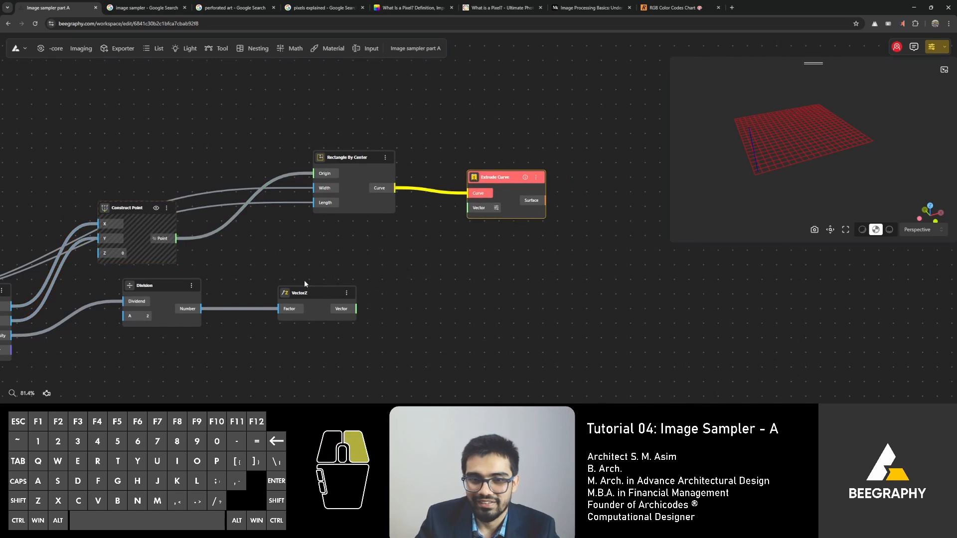
# - Lower the Extrude Curve node slightly and set the Range Input feeding Image Sampler's Gap to 100
pyautogui.moveTo(304, 281); pyautogui.dragTo(426, 264, button='right')
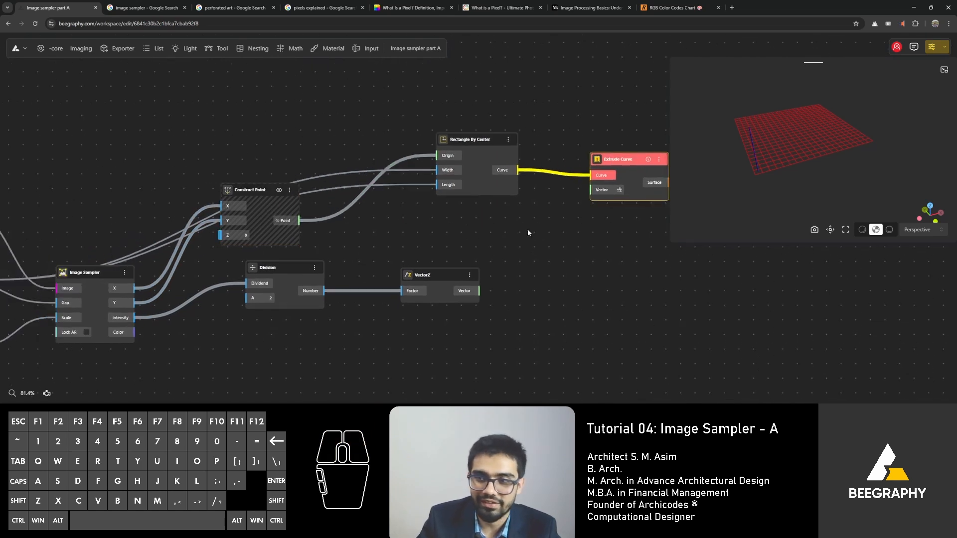
pyautogui.moveTo(527, 231); pyautogui.dragTo(495, 240, button='right')
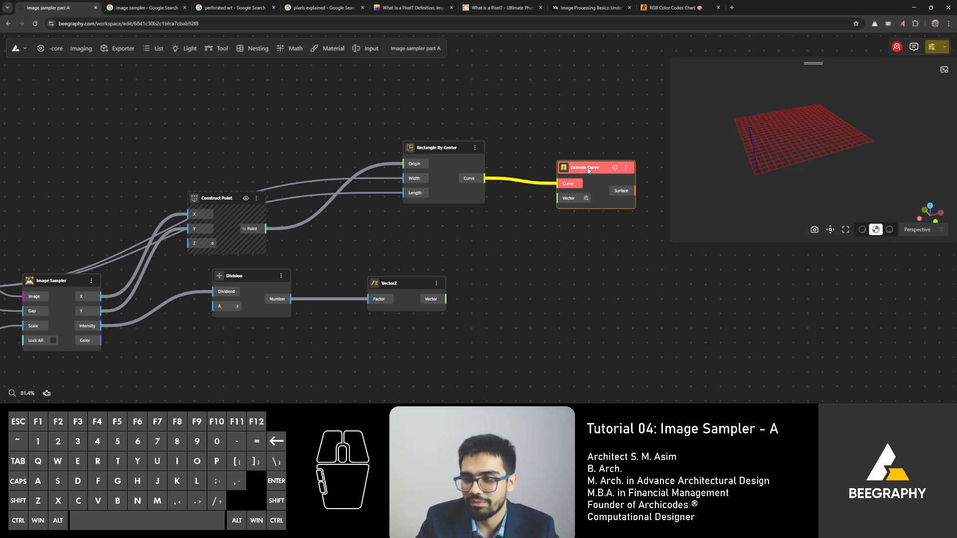
pyautogui.moveTo(589, 171)
pyautogui.mouseDown()
pyautogui.moveTo(569, 172)
pyautogui.moveTo(596, 179)
pyautogui.mouseUp()
pyautogui.moveTo(283, 278); pyautogui.dragTo(512, 271, button='right')
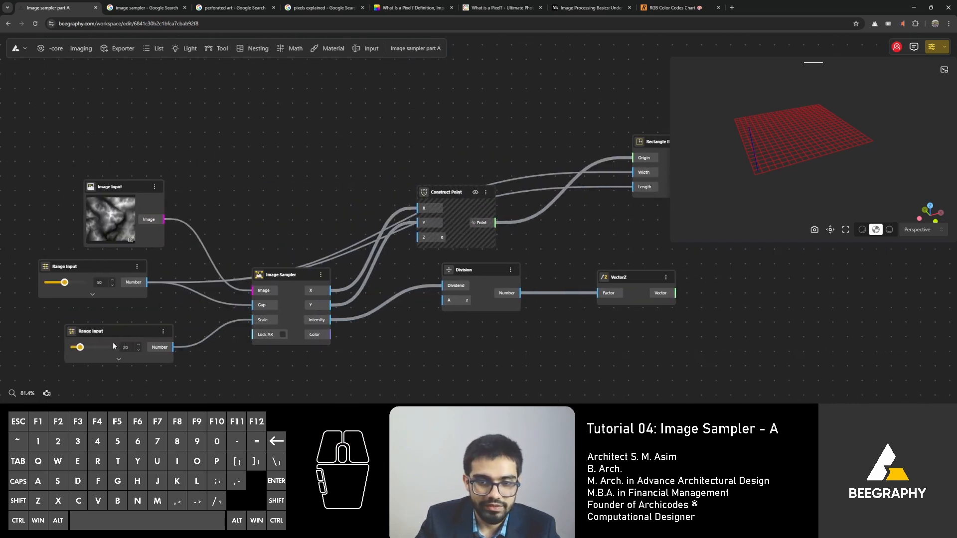
pyautogui.moveTo(111, 267); pyautogui.dragTo(82, 284)
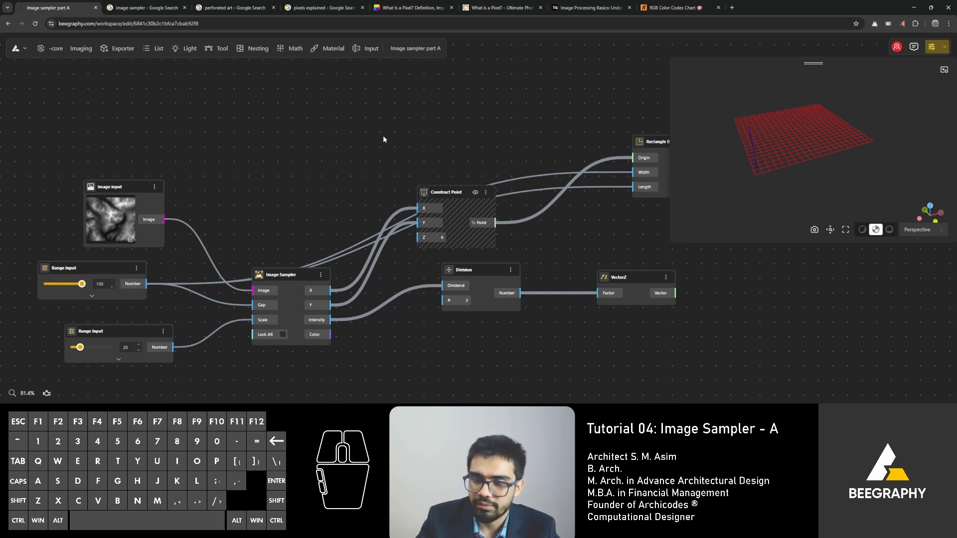
pyautogui.scroll(-4, 383, 140)
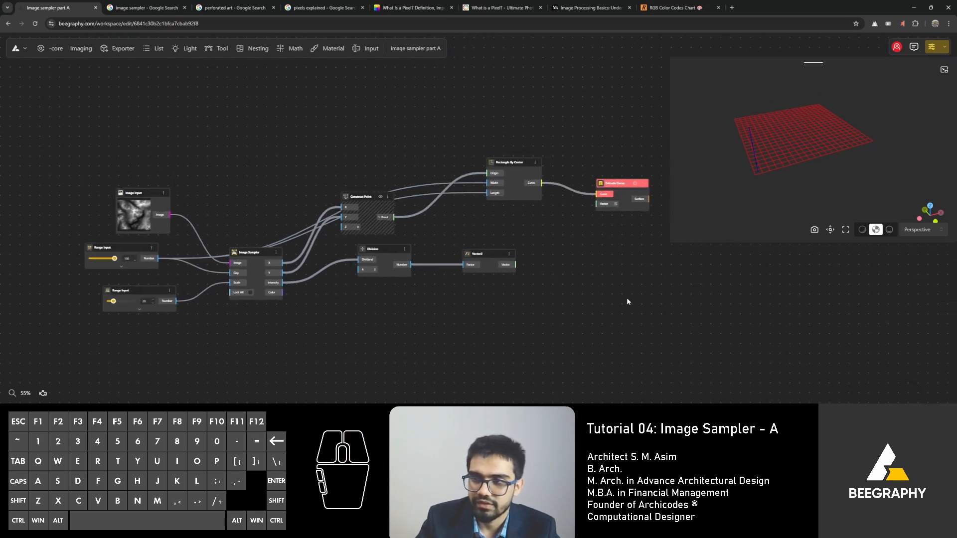
# - Reload the script page and delete the Extrude Curve node connected to Rectangle By Center
pyautogui.click(34, 23)
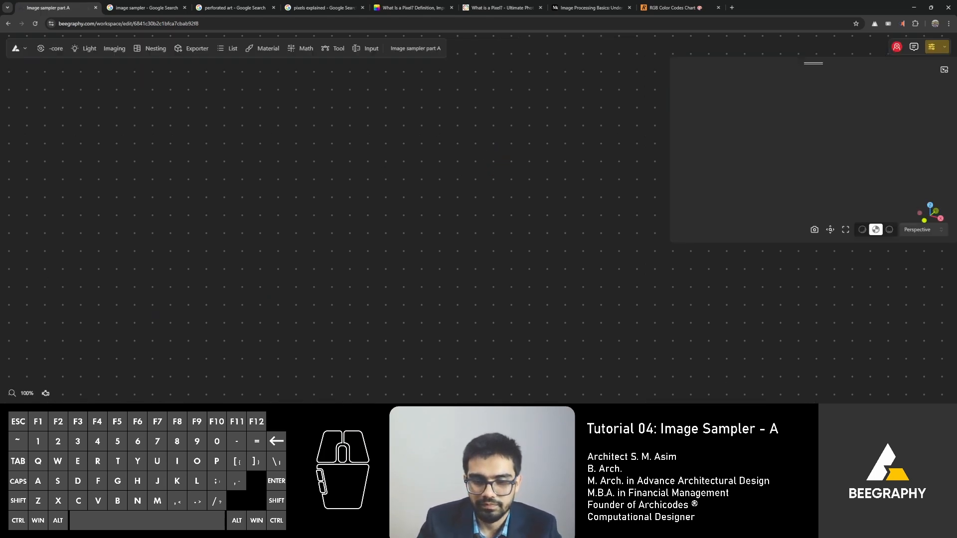
pyautogui.moveTo(608, 322); pyautogui.dragTo(386, 321, button='right')
pyautogui.moveTo(619, 290); pyautogui.dragTo(406, 319, button='right')
pyautogui.click(443, 161)
pyautogui.moveTo(443, 160); pyautogui.dragTo(472, 145)
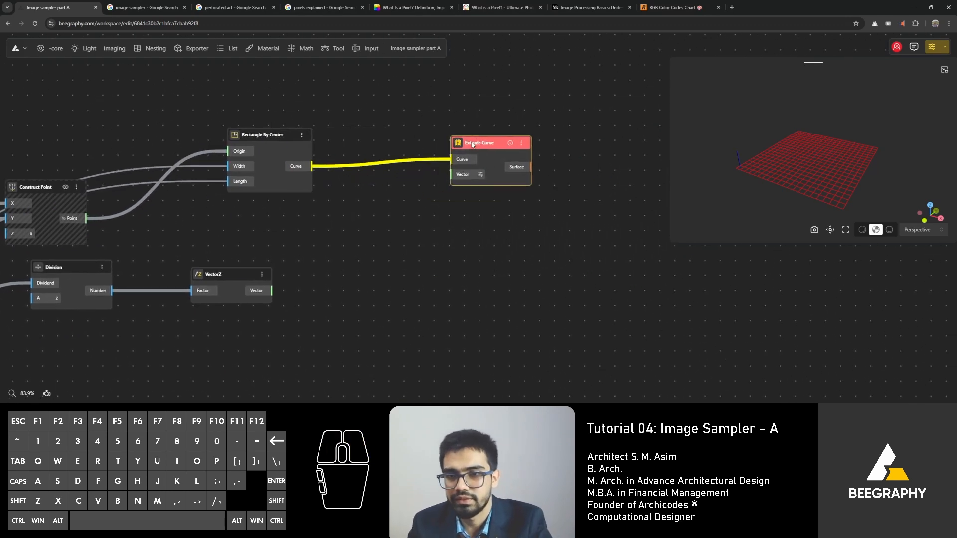
pyautogui.press('Delete')
# - Add a new Extrude Curve node beside Rectangle By Center and connect Rectangle By Center's Curve output to its Curve input
pyautogui.doubleClick(389, 148)
pyautogui.write('extrtu')
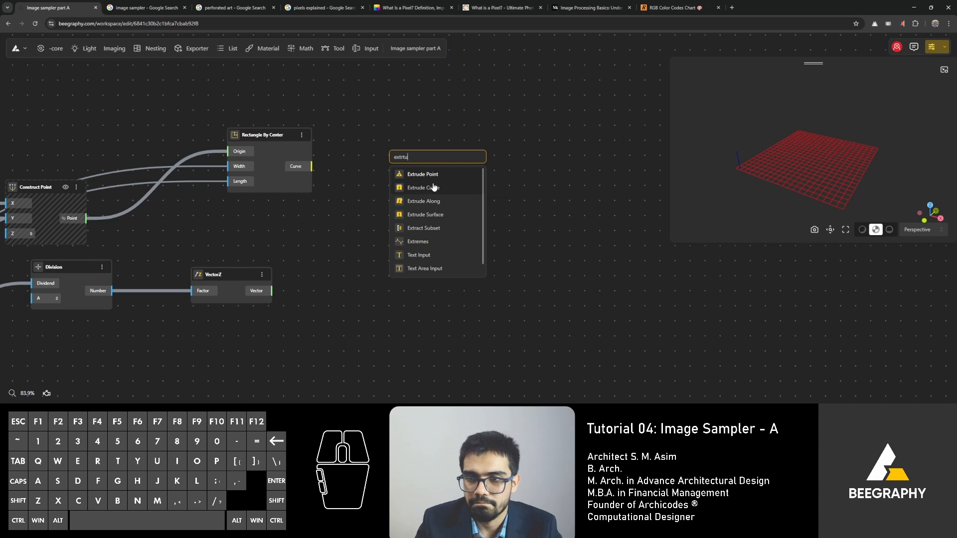
pyautogui.click(430, 188)
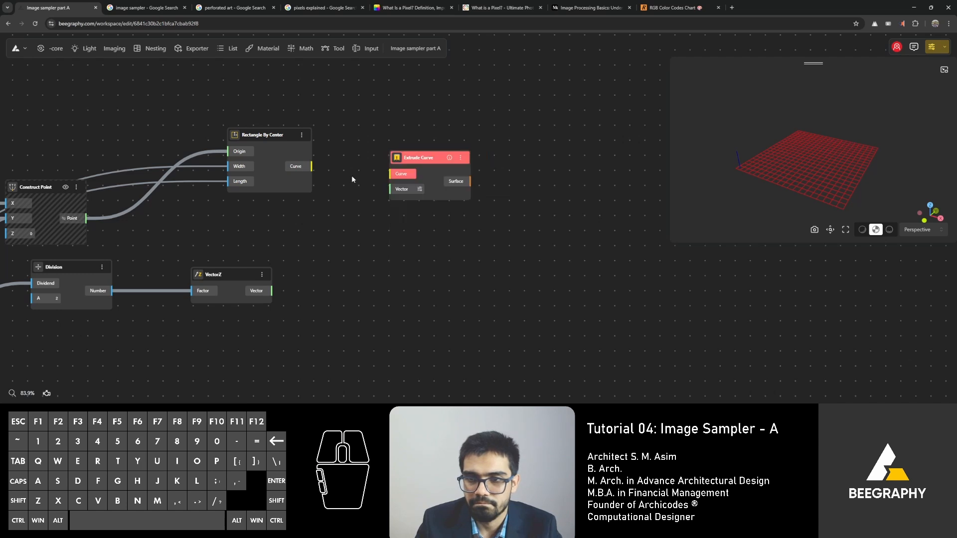
pyautogui.moveTo(312, 166); pyautogui.dragTo(434, 150)
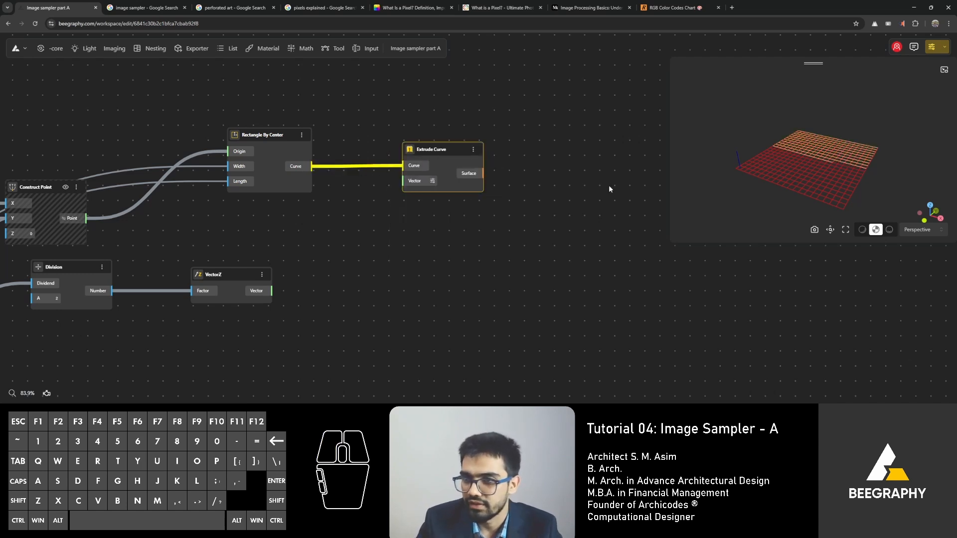
# - Connect VectorZ's Vector output to Extrude Curve's Vector input
pyautogui.doubleClick(360, 255)
pyautogui.click(288, 237)
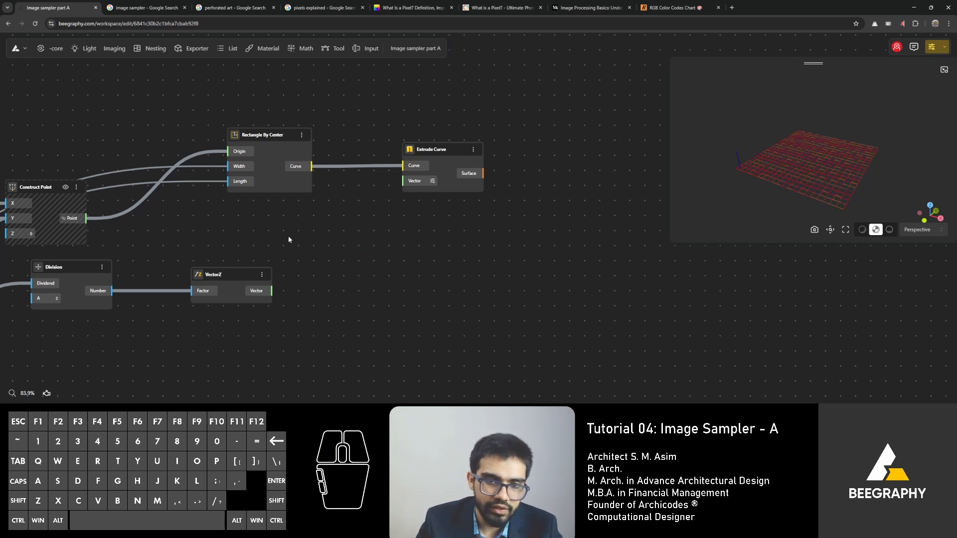
pyautogui.moveTo(265, 294); pyautogui.dragTo(403, 181)
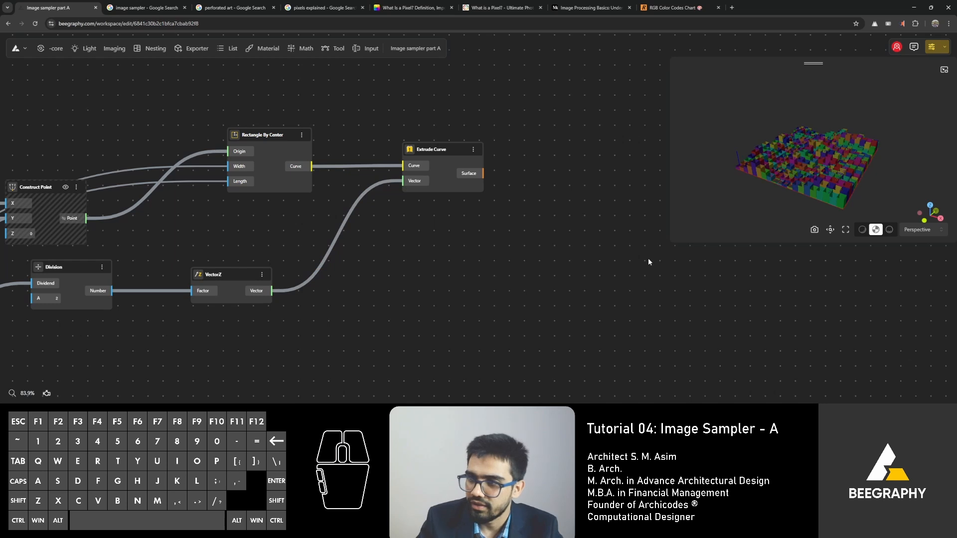
# - Add an Apply Material node and connect Extrude Curve's Surface output to its Geometry input
pyautogui.doubleClick(562, 204)
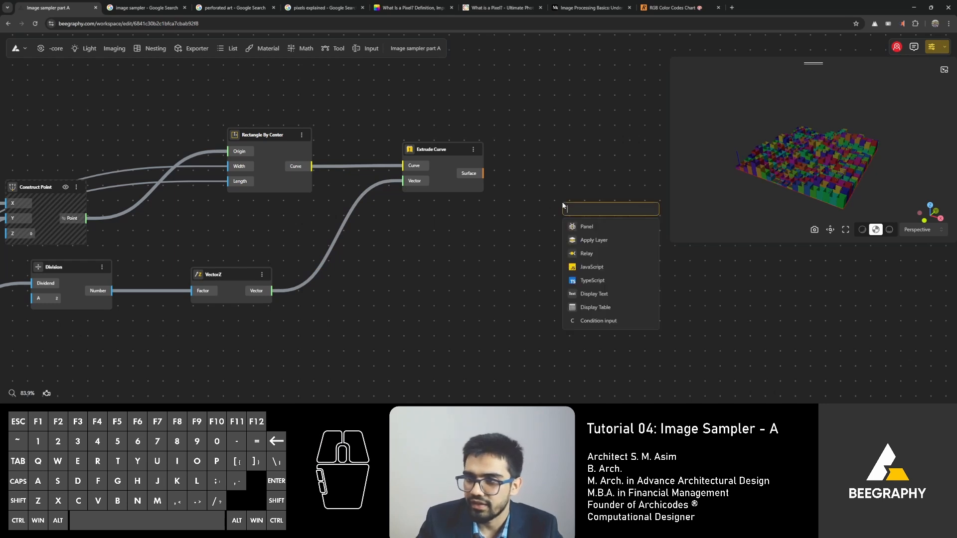
pyautogui.write('material')
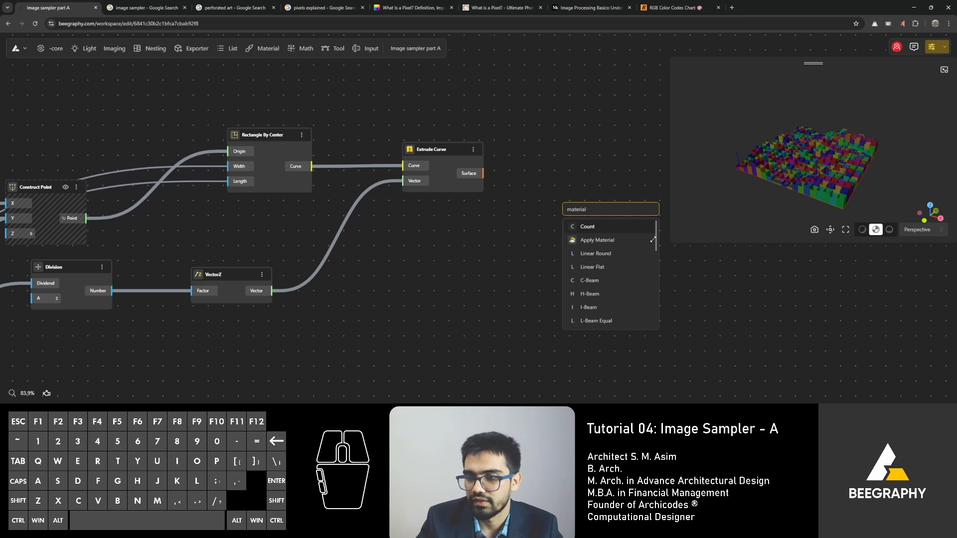
pyautogui.click(653, 240)
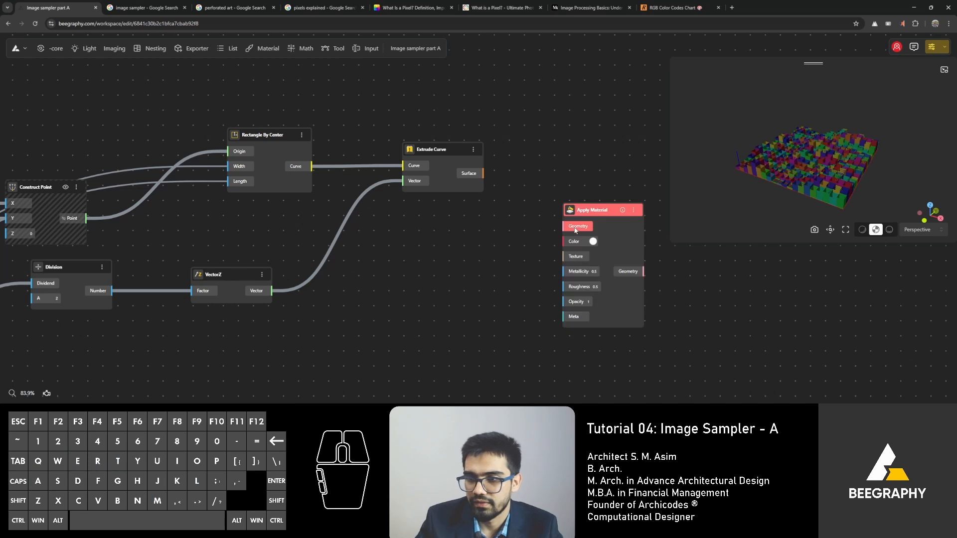
pyautogui.moveTo(484, 173); pyautogui.dragTo(564, 226)
# - Set the Apply Material color to black
pyautogui.click(592, 240)
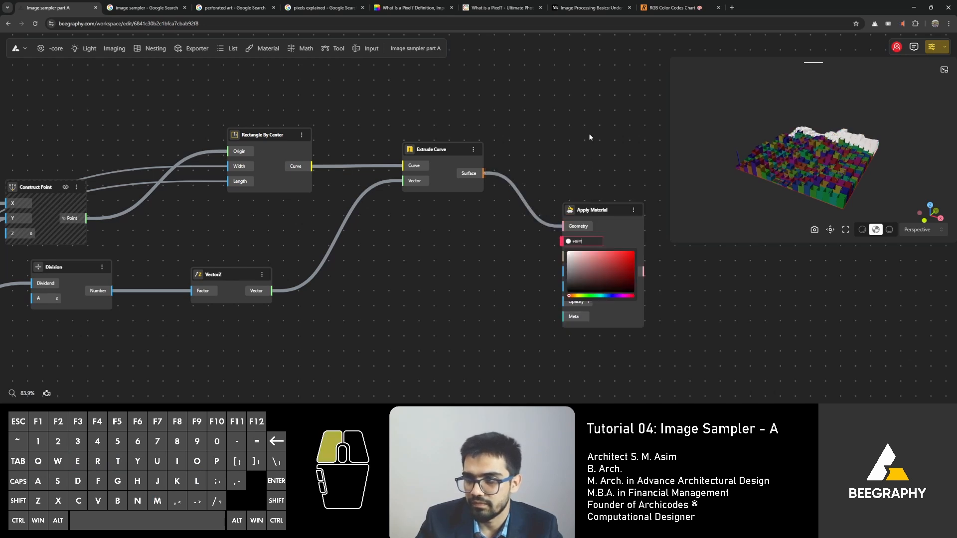
pyautogui.click(589, 133)
pyautogui.click(593, 241)
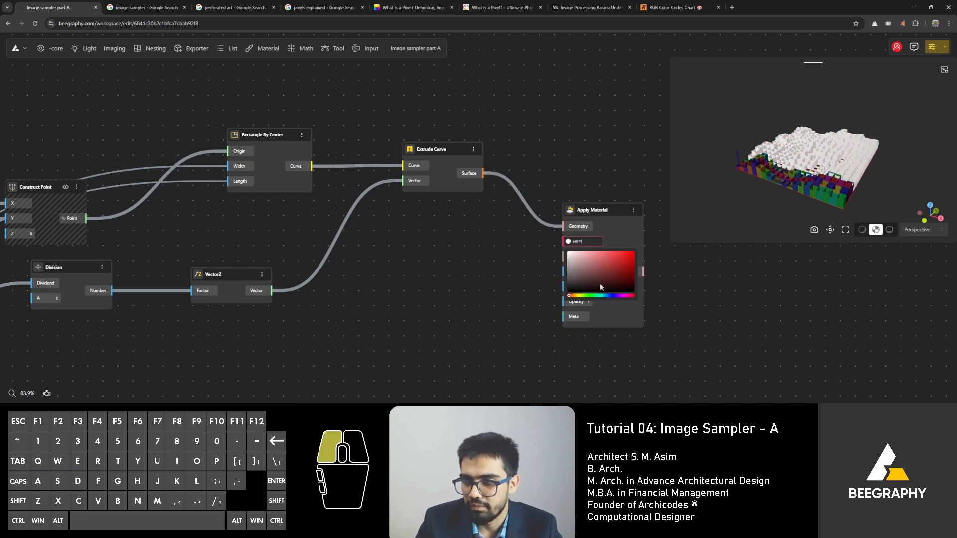
pyautogui.click(399, 282)
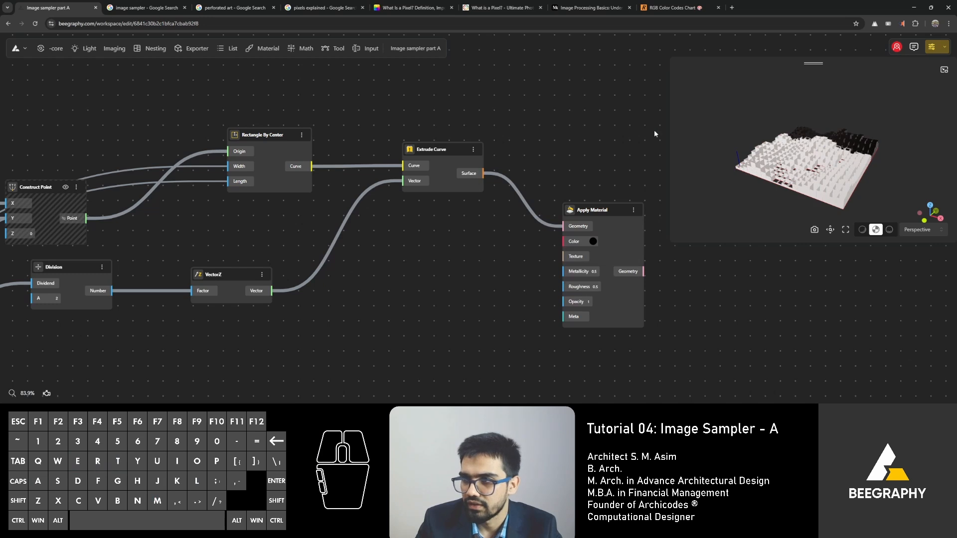
# - Add a Cap node, place it above the link between Extrude Curve and Apply Material, and enlarge the 3D preview
pyautogui.moveTo(599, 140); pyautogui.dragTo(478, 122, button='right')
pyautogui.click(520, 166)
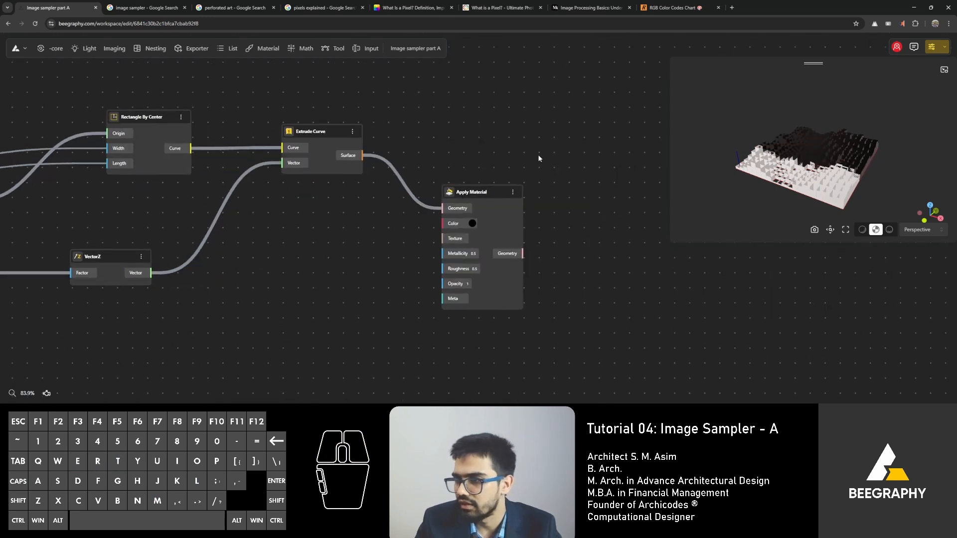
pyautogui.click(389, 239)
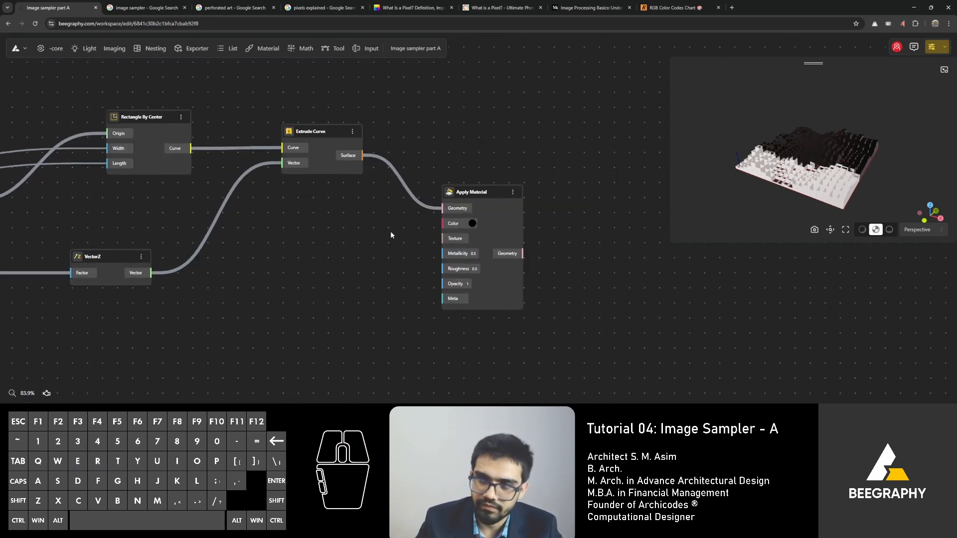
pyautogui.doubleClick(391, 232)
pyautogui.write('cap')
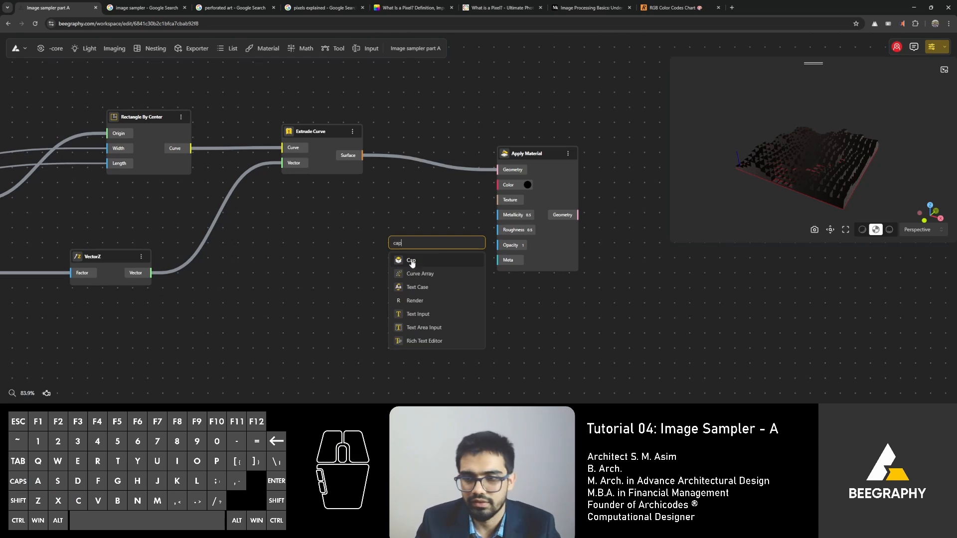
pyautogui.click(411, 261)
pyautogui.moveTo(669, 242); pyautogui.dragTo(593, 391)
pyautogui.moveTo(424, 243); pyautogui.dragTo(432, 104)
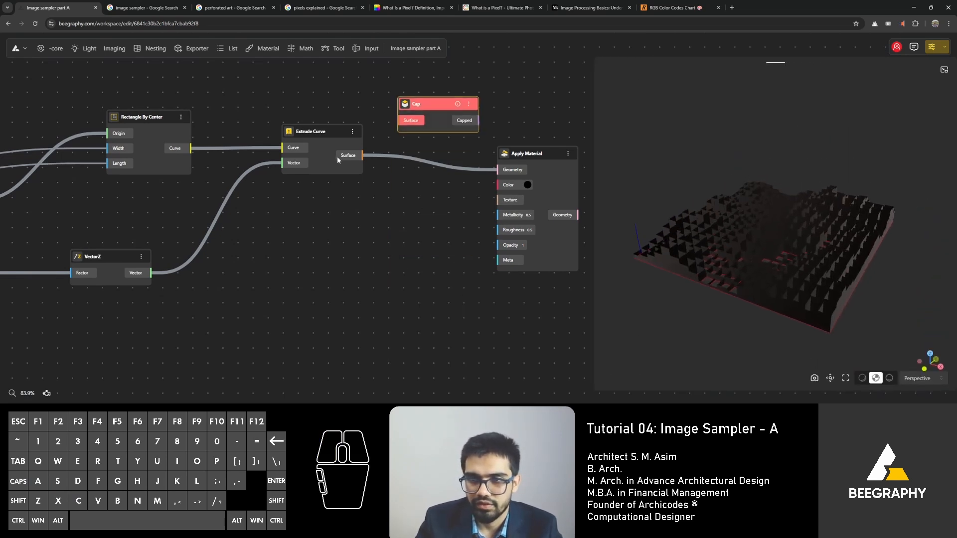
# - Connect Extrude Curve's Surface to Cap and Cap's Capped output to Apply Material's Geometry, and line Cap up with Extrude Curve
pyautogui.moveTo(362, 155); pyautogui.dragTo(399, 121)
pyautogui.moveTo(478, 121); pyautogui.dragTo(500, 172)
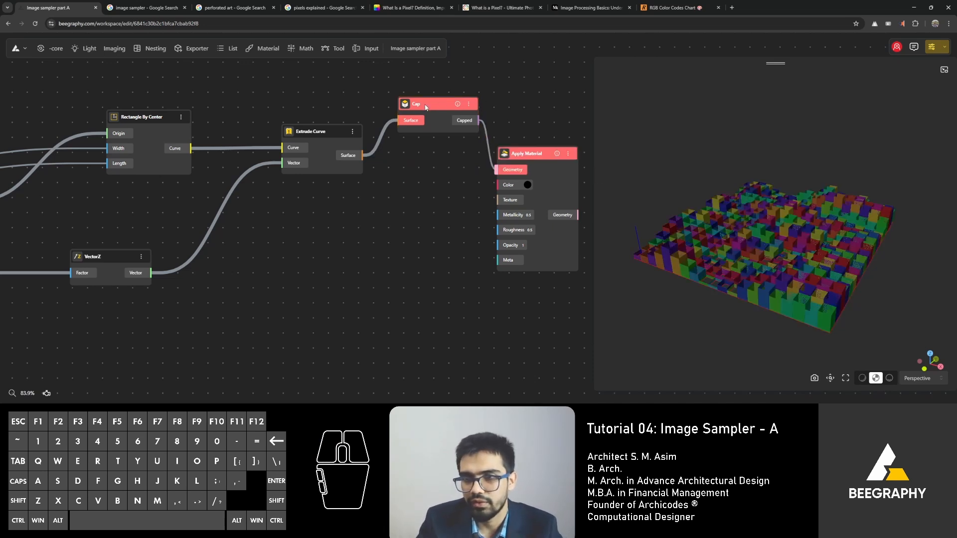
pyautogui.moveTo(425, 107); pyautogui.dragTo(423, 136)
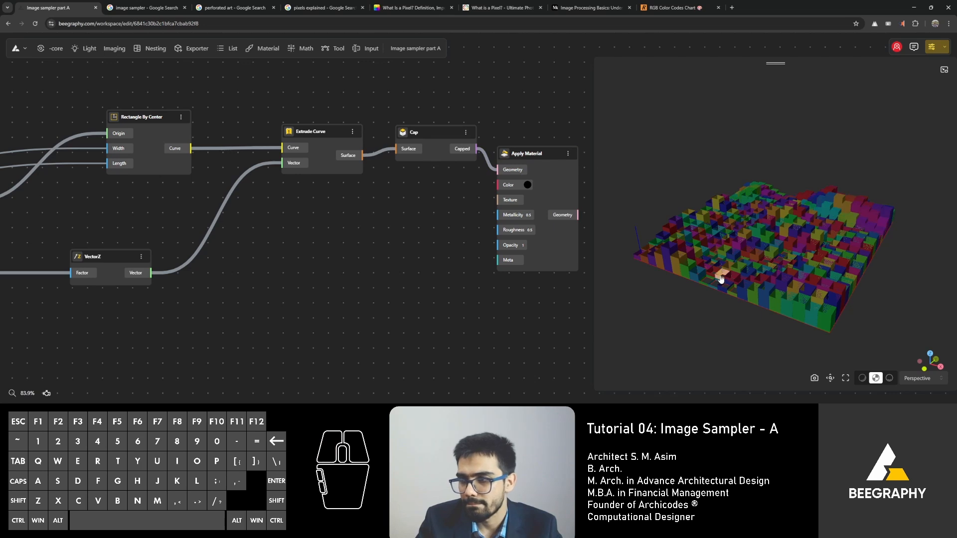
pyautogui.click(371, 136)
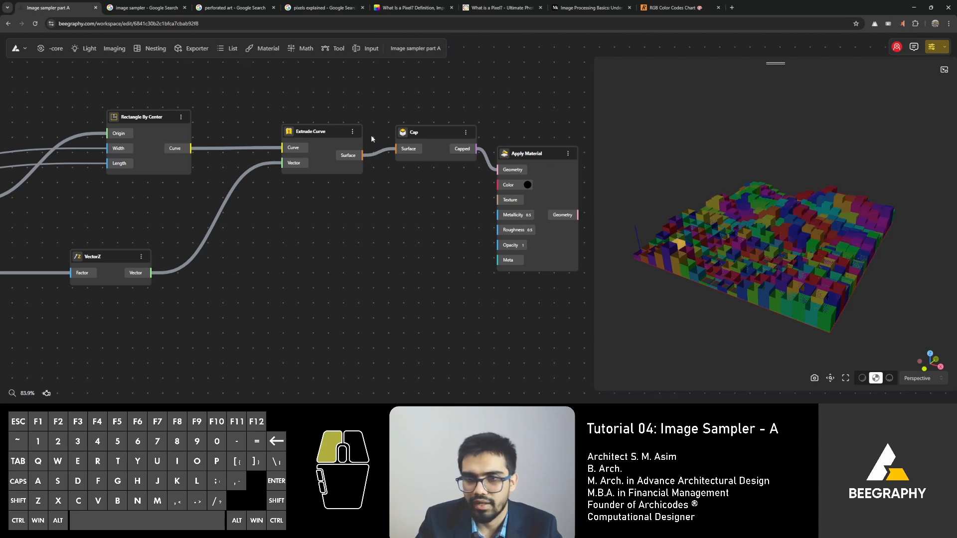
# - Hide the Rectangle By Center, VectorZ, Extrude Curve and Cap nodes together so only the material output is previewed
pyautogui.moveTo(315, 70); pyautogui.dragTo(468, 162)
pyautogui.rightClick(317, 132)
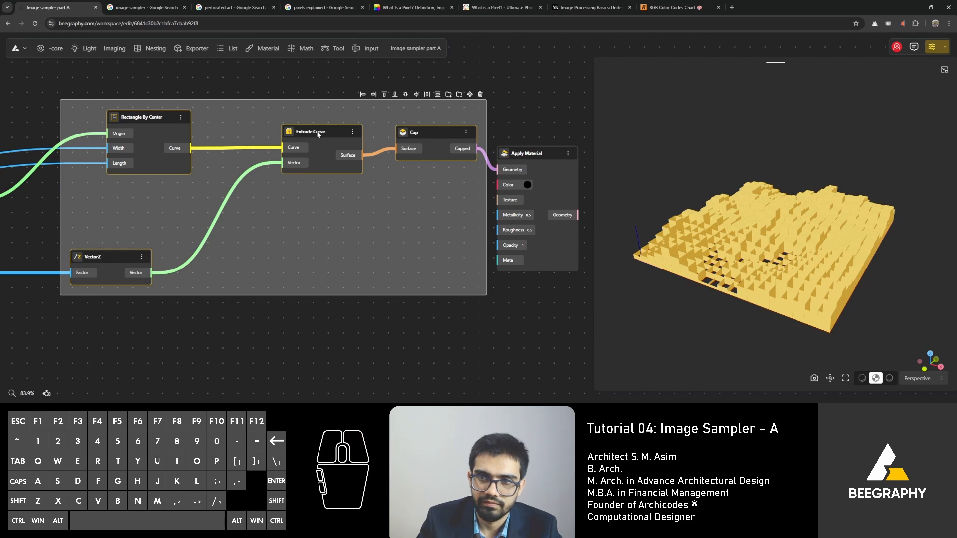
pyautogui.rightClick(322, 134)
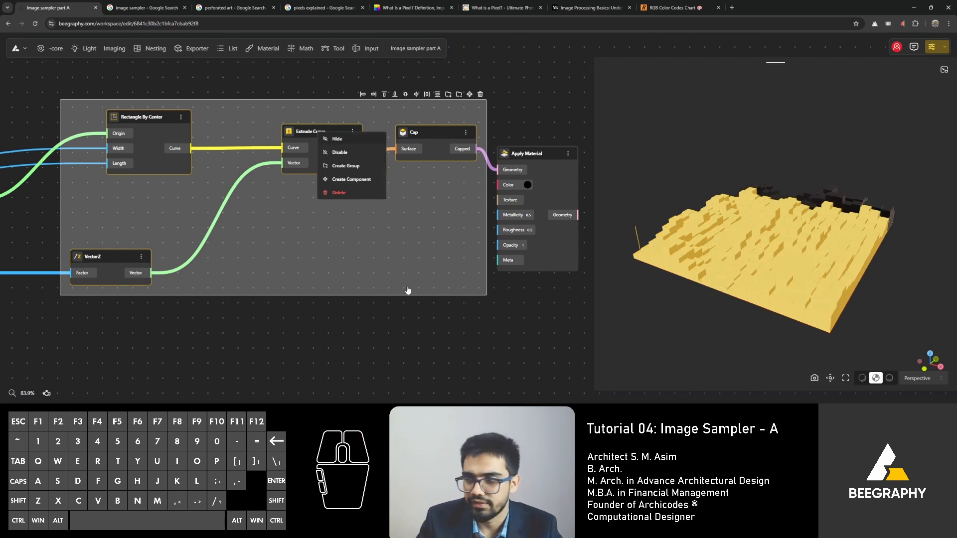
pyautogui.click(422, 333)
# - Set the Range Input feeding Image Sampler's Scale to 30
pyautogui.scroll(-3, 381, 192)
pyautogui.moveTo(292, 228); pyautogui.dragTo(449, 249, button='right')
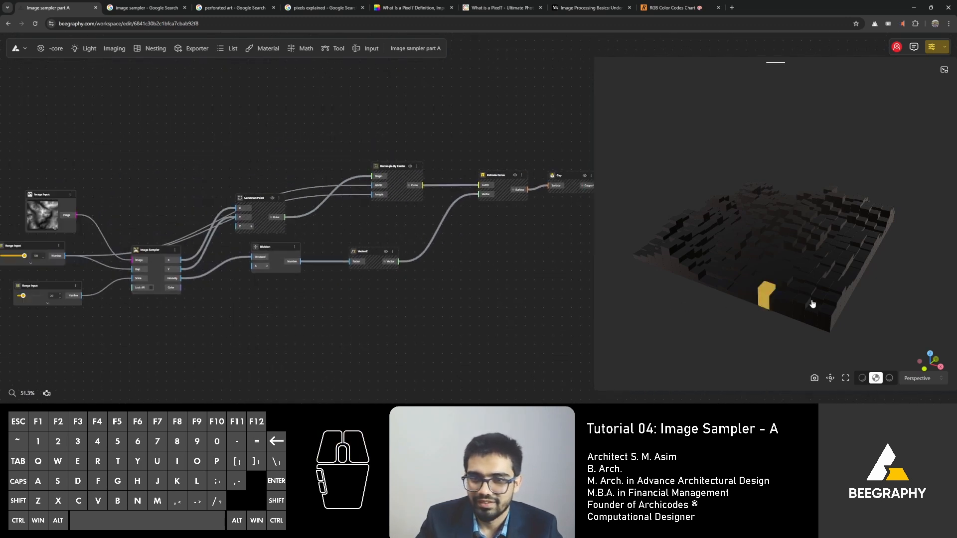
pyautogui.moveTo(813, 304); pyautogui.dragTo(718, 293)
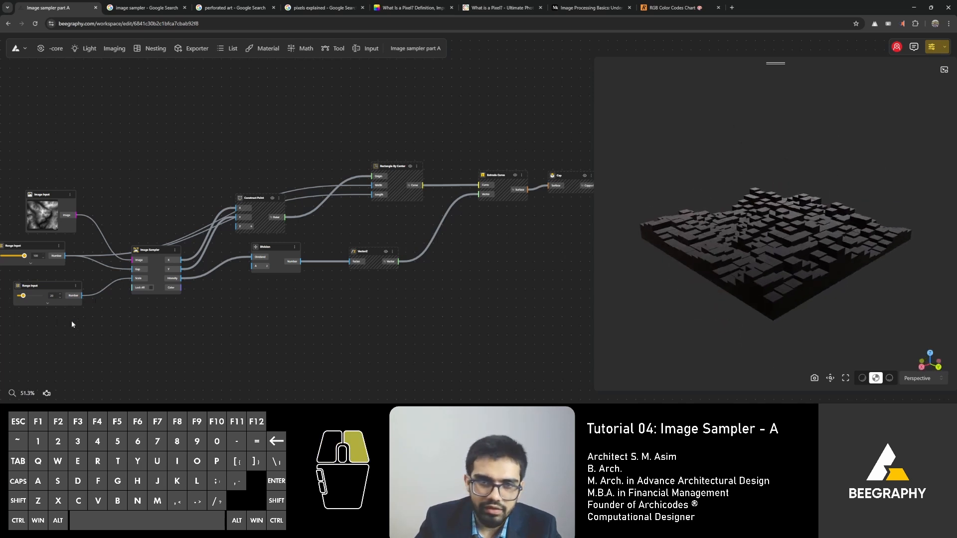
pyautogui.moveTo(73, 325); pyautogui.dragTo(228, 328, button='right')
pyautogui.scroll(5, 149, 185)
pyautogui.moveTo(185, 237); pyautogui.dragTo(148, 126, button='right')
pyautogui.moveTo(237, 290); pyautogui.dragTo(217, 242, button='right')
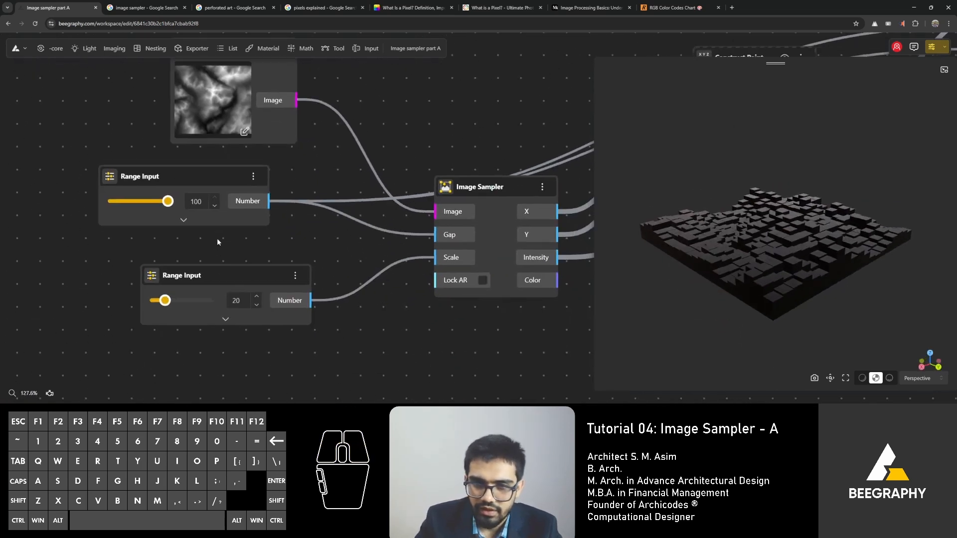
pyautogui.click(231, 299)
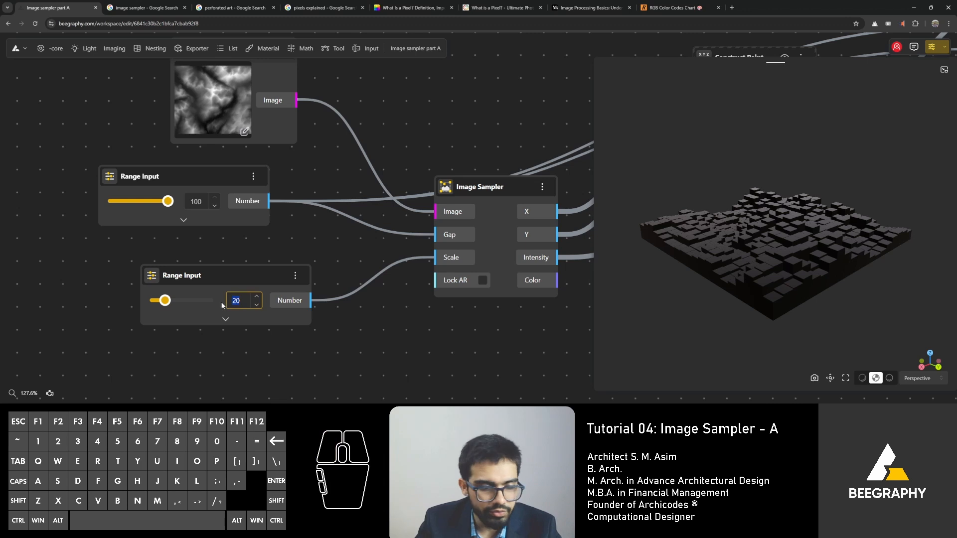
pyautogui.write('30')
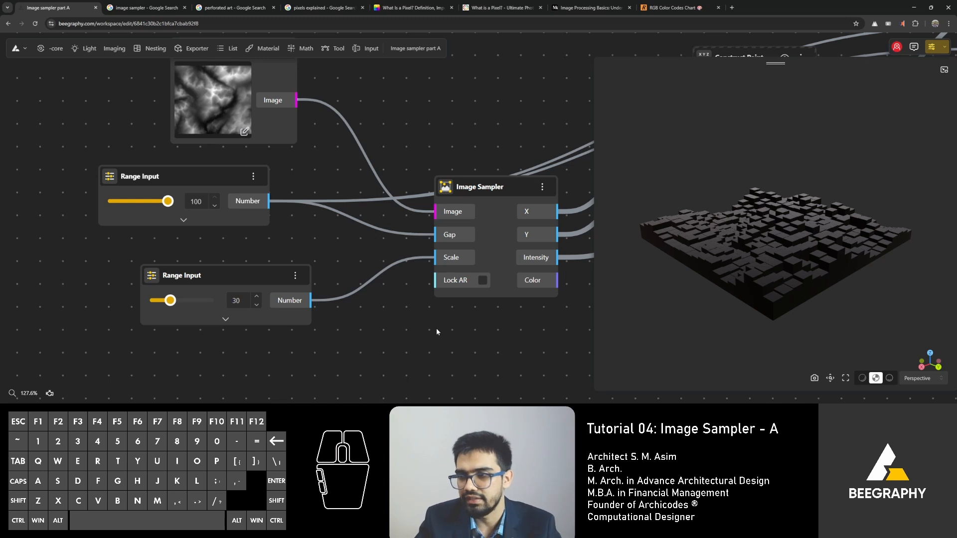
# - Inspect the extruded terrain in the 3D preview and move the Division node lower, below Construct Point
pyautogui.scroll(-3, 813, 203)
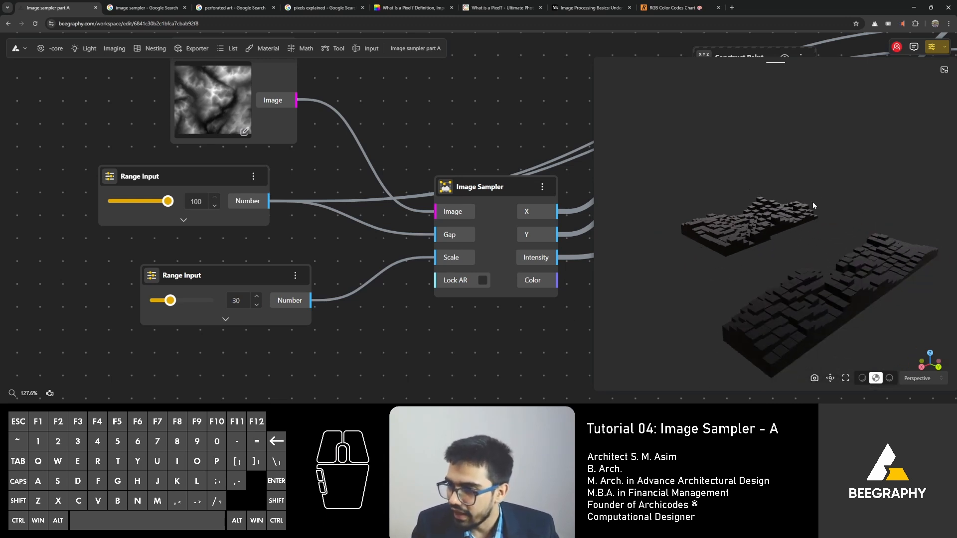
pyautogui.moveTo(767, 229); pyautogui.dragTo(747, 272)
pyautogui.scroll(3, 805, 247)
pyautogui.moveTo(691, 234); pyautogui.dragTo(750, 280)
pyautogui.moveTo(397, 109); pyautogui.dragTo(212, 115, button='middle')
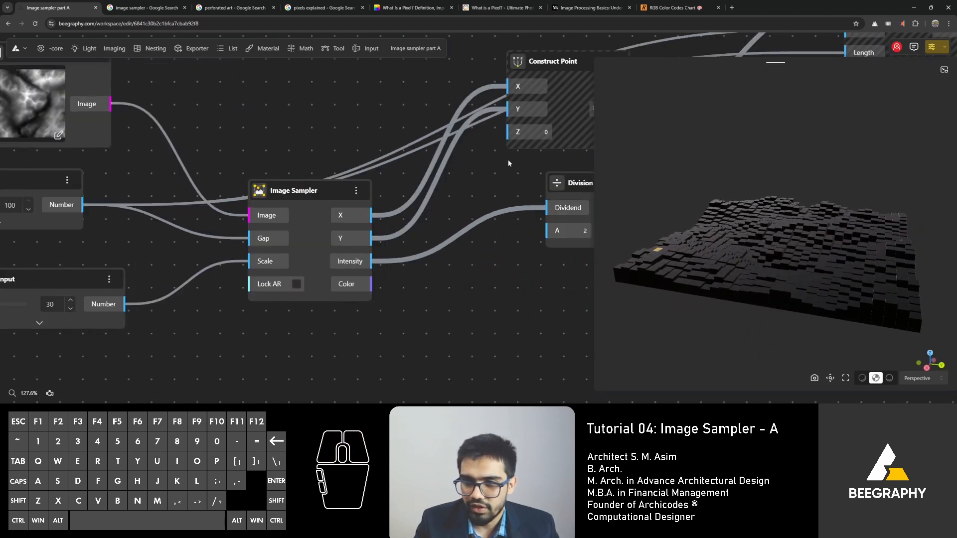
pyautogui.moveTo(507, 160); pyautogui.dragTo(336, 160, button='middle')
pyautogui.moveTo(429, 205); pyautogui.dragTo(391, 272)
pyautogui.moveTo(425, 206); pyautogui.dragTo(205, 188, button='middle')
pyautogui.scroll(-3, 205, 191)
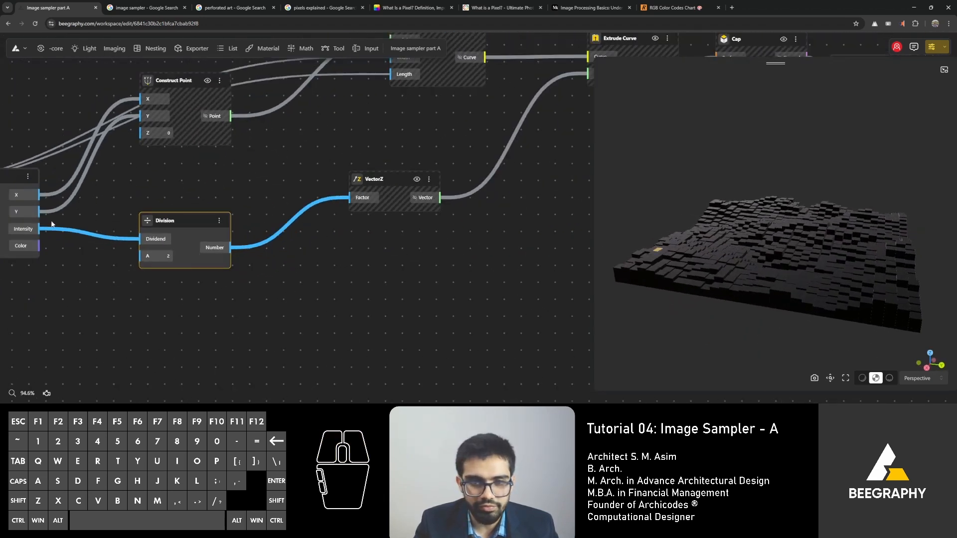
# - Connect Image Sampler's Intensity directly to VectorZ's Factor and delete the Division node
pyautogui.moveTo(38, 229); pyautogui.dragTo(350, 197)
pyautogui.moveTo(172, 223); pyautogui.dragTo(295, 254)
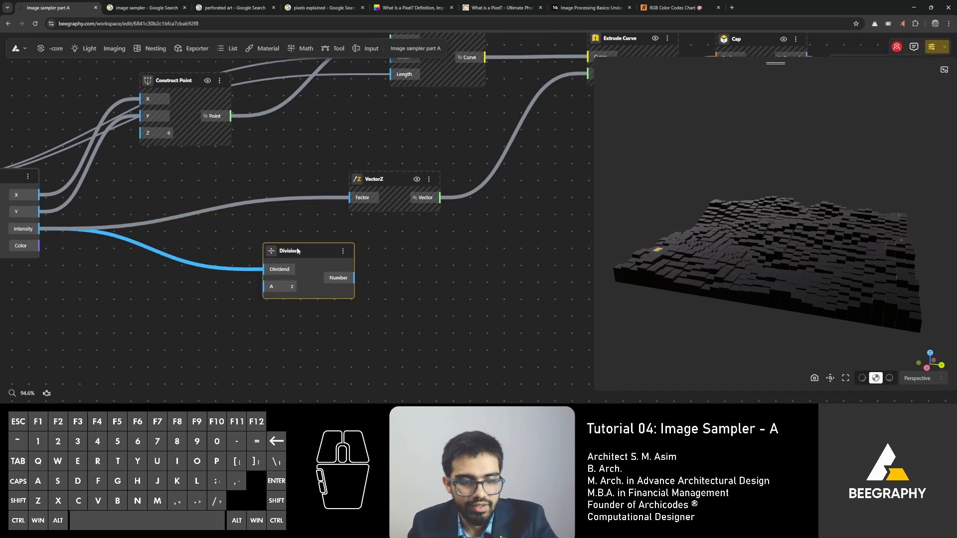
pyautogui.press('Delete')
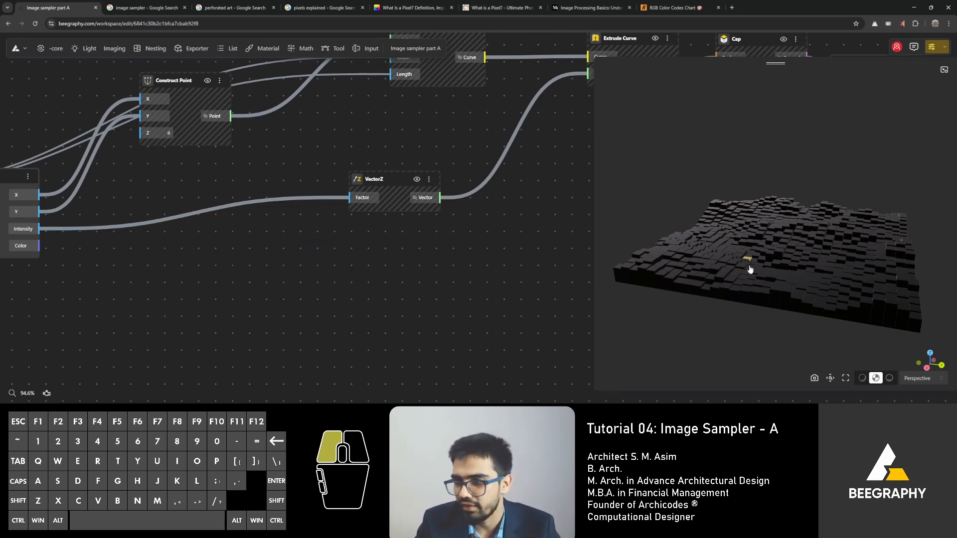
# - Examine the extruded terrain from several angles in the 3D preview and compare its peaks and valleys with the heightmap in Image Input
pyautogui.moveTo(747, 263)
pyautogui.mouseDown()
pyautogui.moveTo(776, 271)
pyautogui.moveTo(722, 260)
pyautogui.moveTo(738, 274)
pyautogui.moveTo(698, 269)
pyautogui.moveTo(732, 273)
pyautogui.mouseUp()
pyautogui.moveTo(730, 273); pyautogui.dragTo(741, 217, button='right')
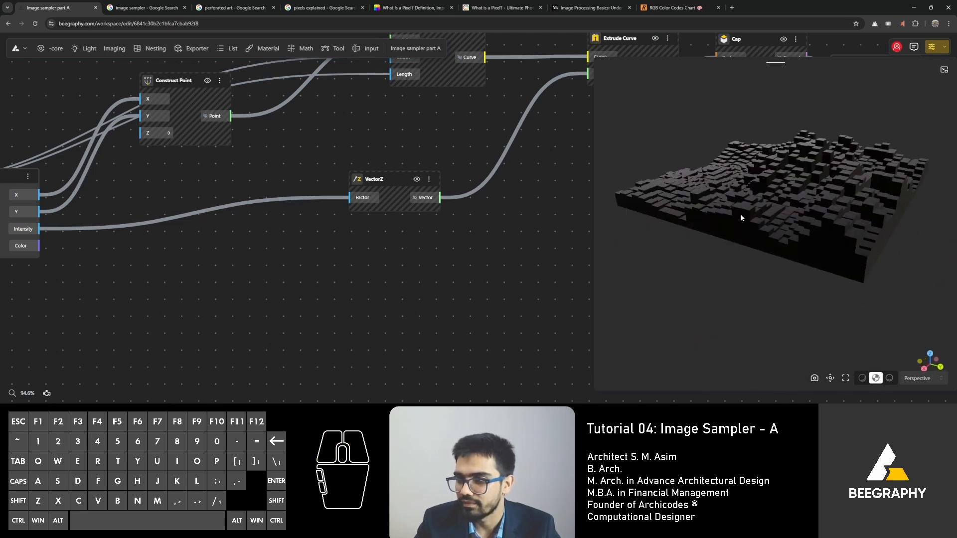
pyautogui.moveTo(741, 217); pyautogui.dragTo(735, 232)
pyautogui.scroll(-3, 407, 233)
pyautogui.moveTo(104, 188); pyautogui.dragTo(444, 281, button='right')
pyautogui.scroll(8, 180, 224)
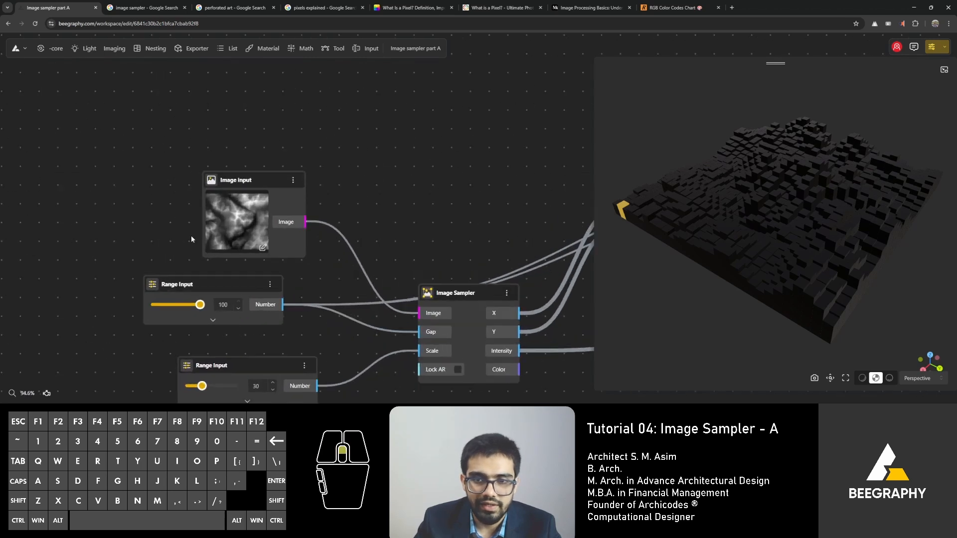
pyautogui.moveTo(156, 202); pyautogui.dragTo(364, 184, button='right')
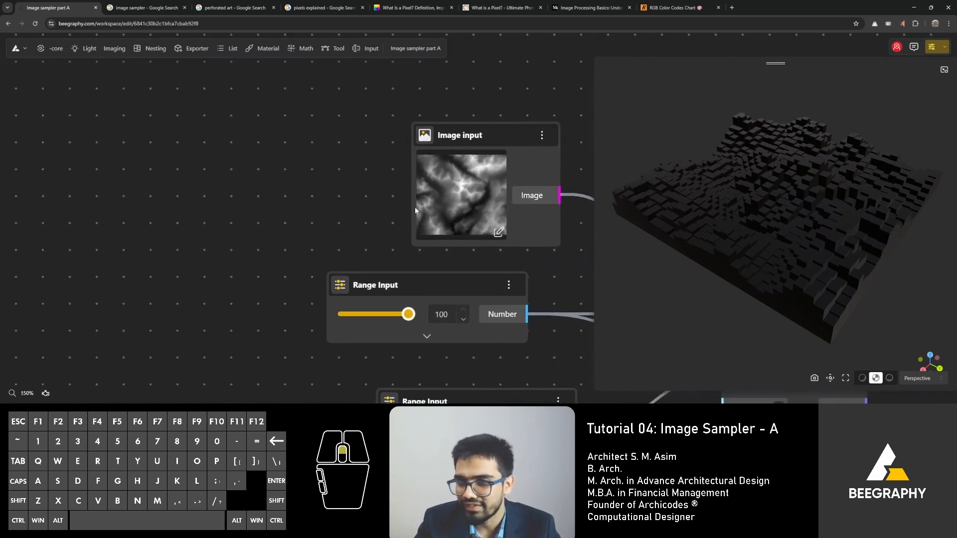
pyautogui.moveTo(687, 261); pyautogui.dragTo(820, 227)
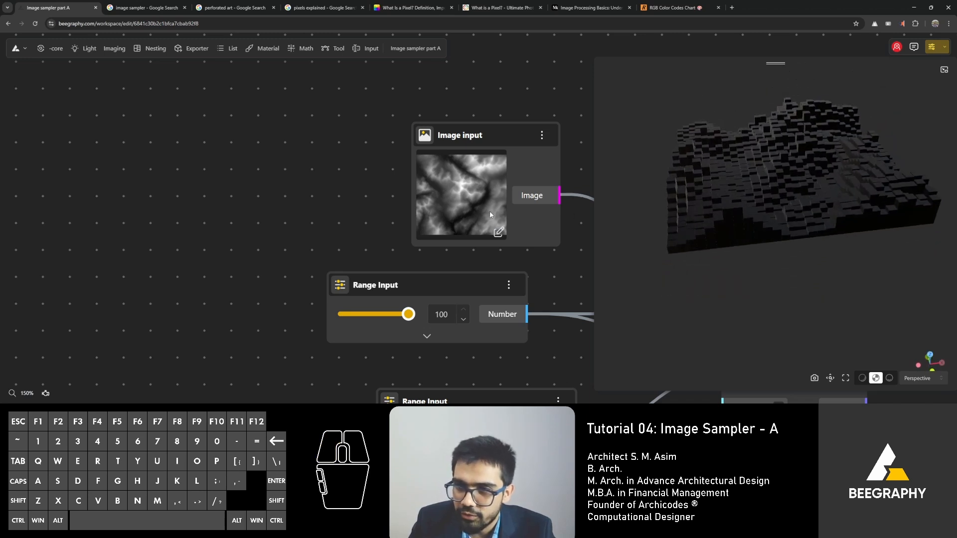
pyautogui.moveTo(890, 191); pyautogui.dragTo(872, 210)
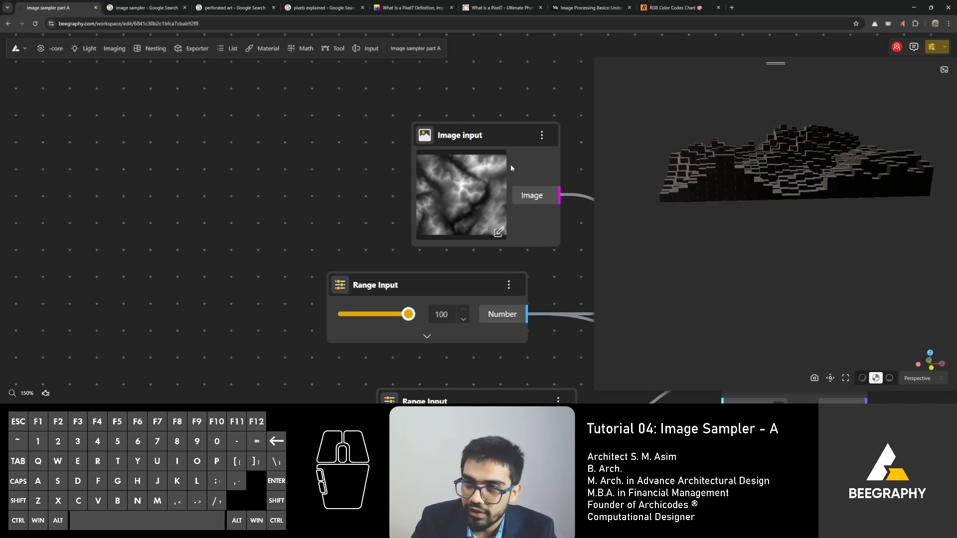
pyautogui.moveTo(755, 152); pyautogui.dragTo(776, 171)
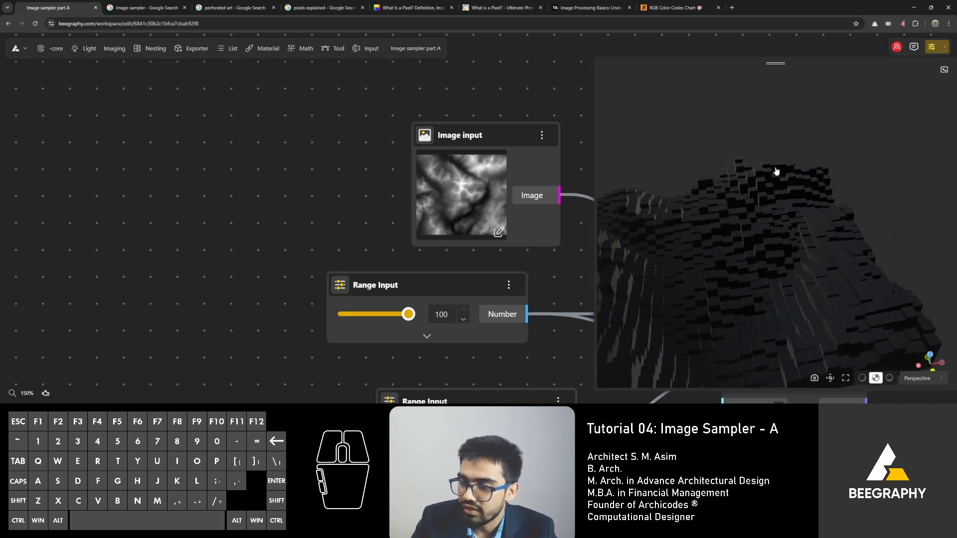
pyautogui.moveTo(765, 204); pyautogui.dragTo(712, 217)
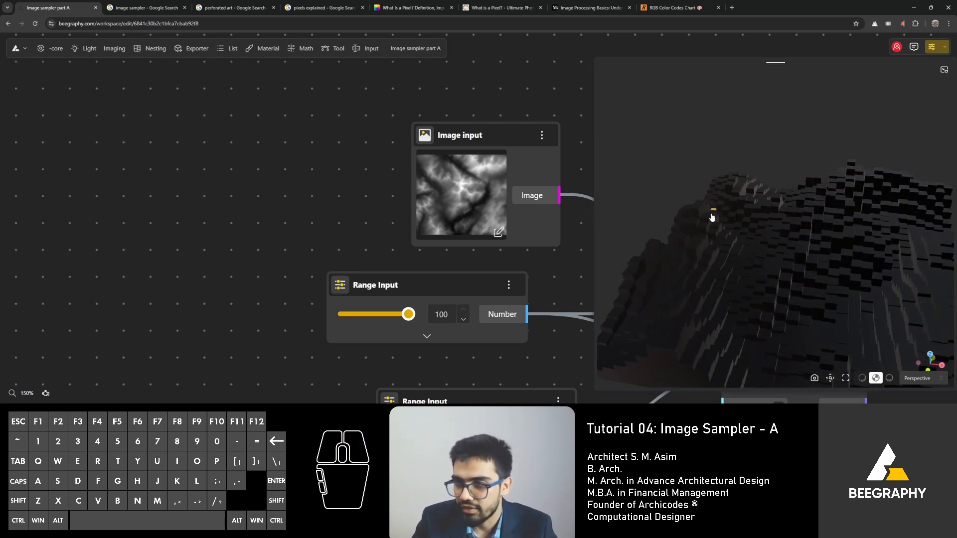
pyautogui.moveTo(756, 274); pyautogui.dragTo(793, 262, button='right')
pyautogui.moveTo(792, 261); pyautogui.dragTo(696, 193)
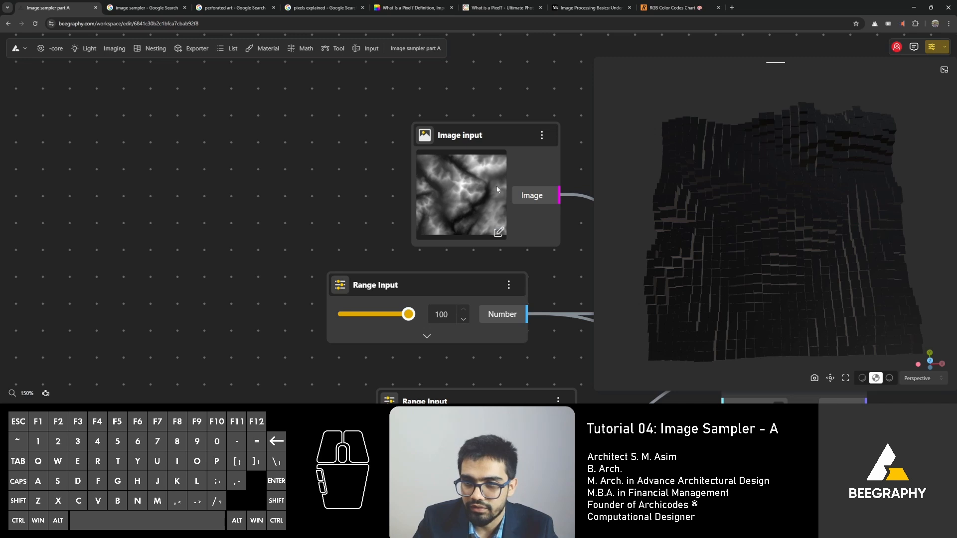
pyautogui.moveTo(803, 340); pyautogui.dragTo(804, 300)
pyautogui.moveTo(804, 301); pyautogui.dragTo(747, 253, button='right')
pyautogui.moveTo(747, 253); pyautogui.dragTo(765, 263)
pyautogui.scroll(-5, 297, 184)
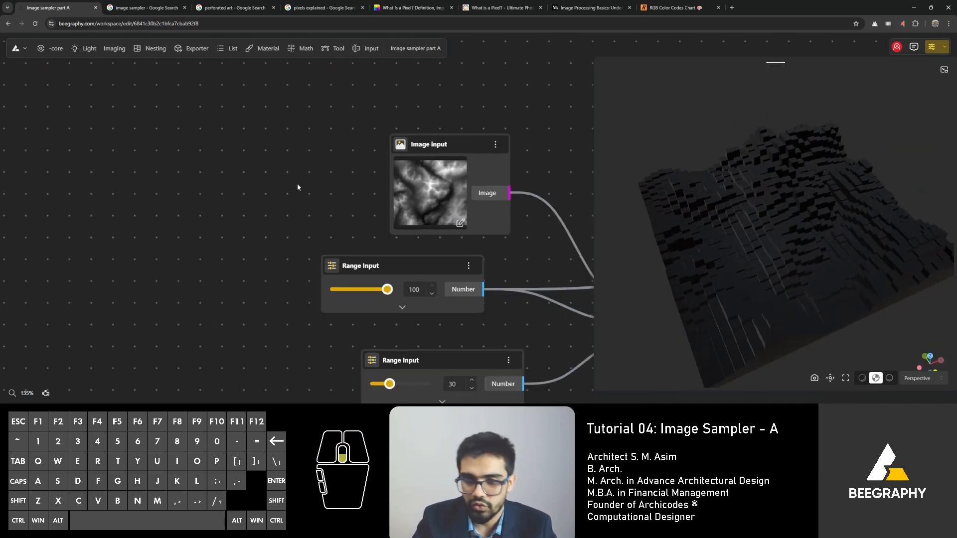
# - Review the whole node graph from Image Input to Apply Material alongside a low side view of the terrain
pyautogui.moveTo(472, 249); pyautogui.dragTo(342, 230, button='right')
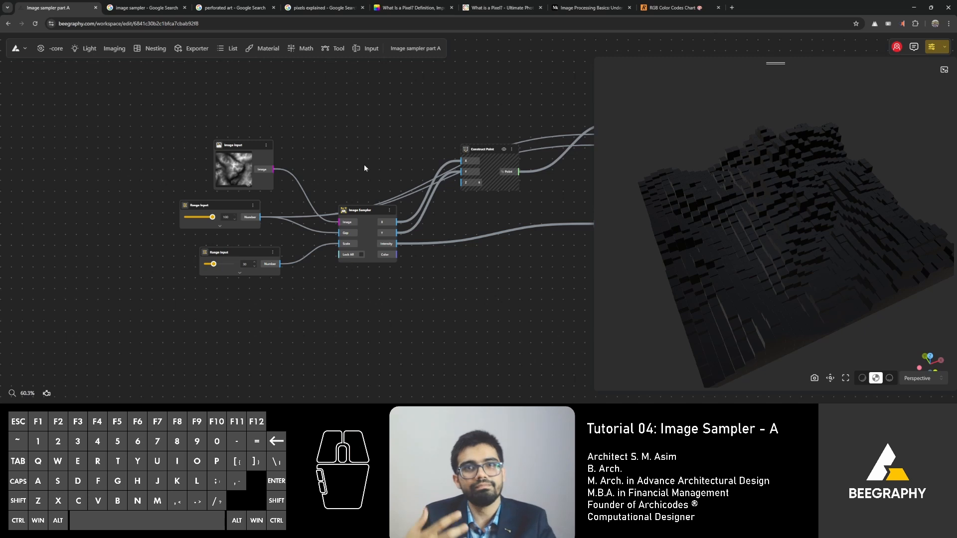
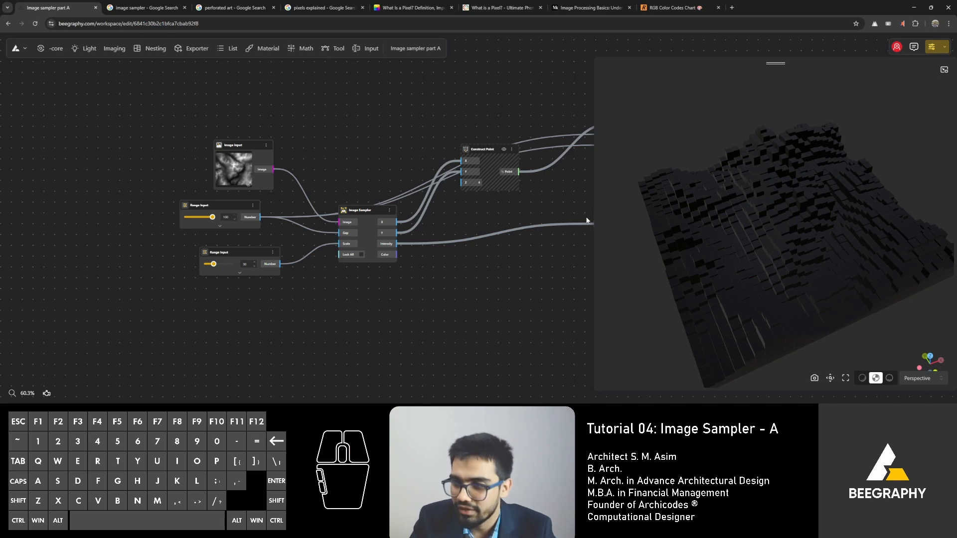
pyautogui.moveTo(689, 294); pyautogui.dragTo(682, 263)
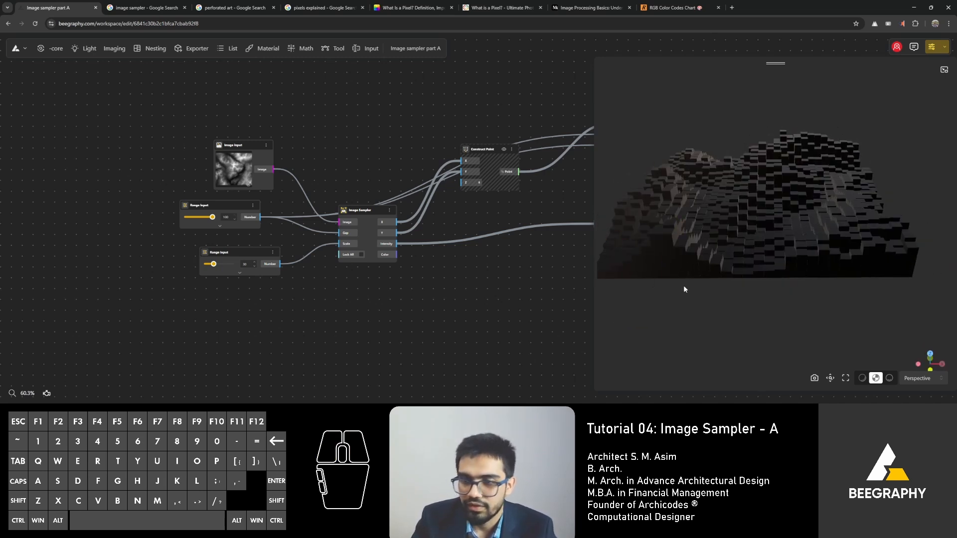
pyautogui.scroll(-5, 489, 253)
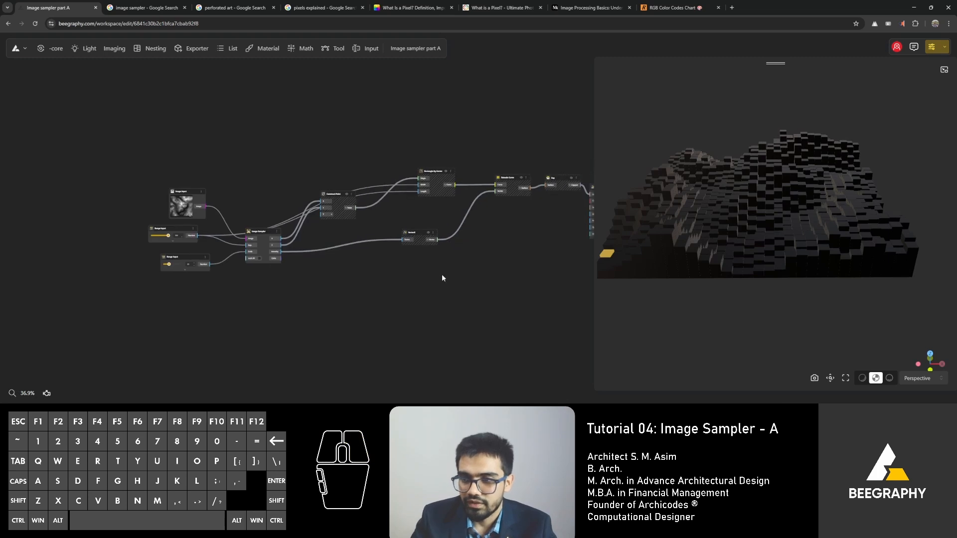
pyautogui.moveTo(463, 274); pyautogui.dragTo(393, 263, button='right')
pyautogui.scroll(-2, 366, 269)
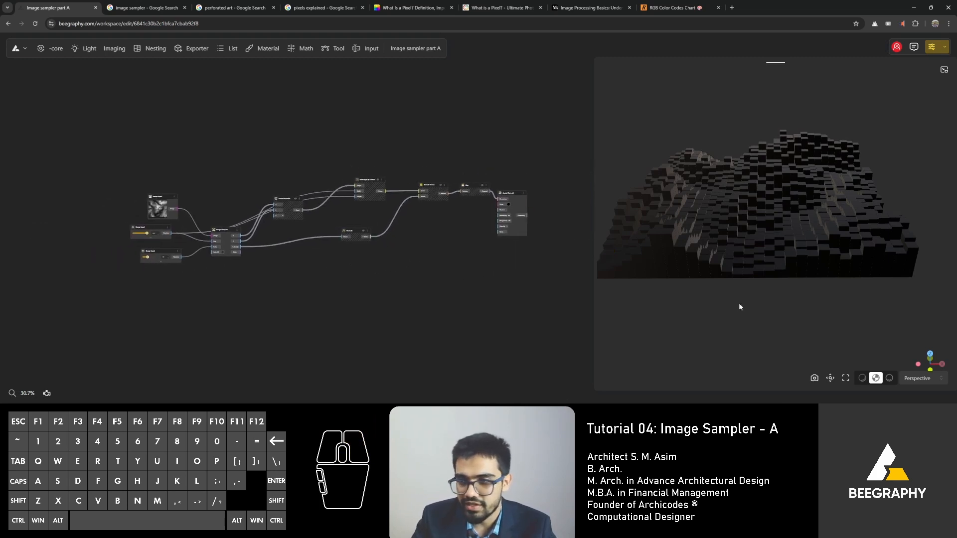
pyautogui.moveTo(594, 295); pyautogui.dragTo(549, 293)
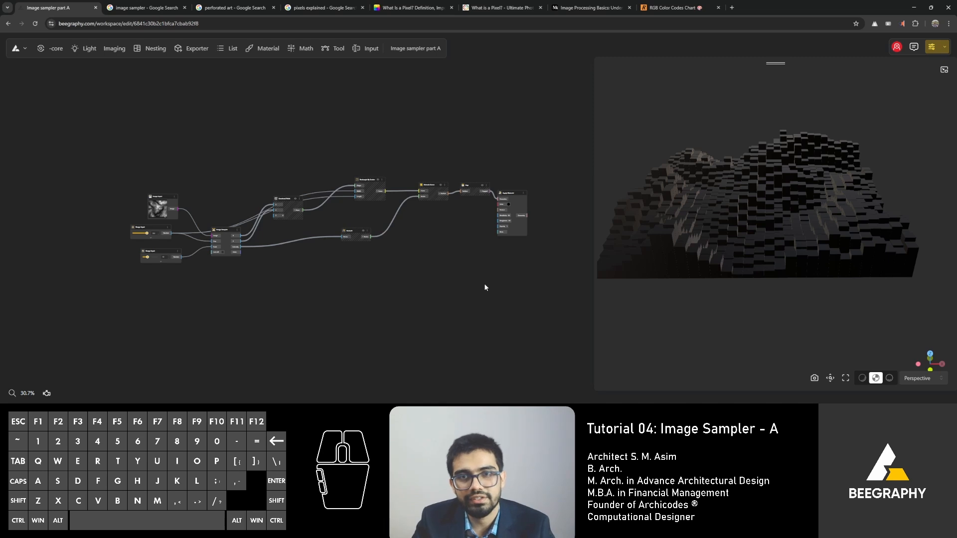
# - Switch to the Google results for perforated art and examine the perforated door, leopard screen and motorcyclist panel images
pyautogui.click(234, 7)
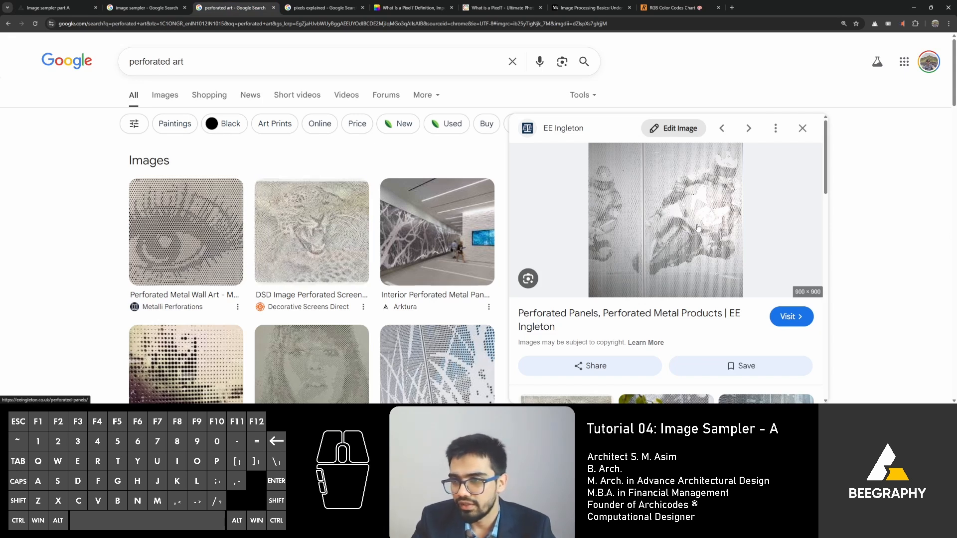
pyautogui.scroll(-2, 199, 259)
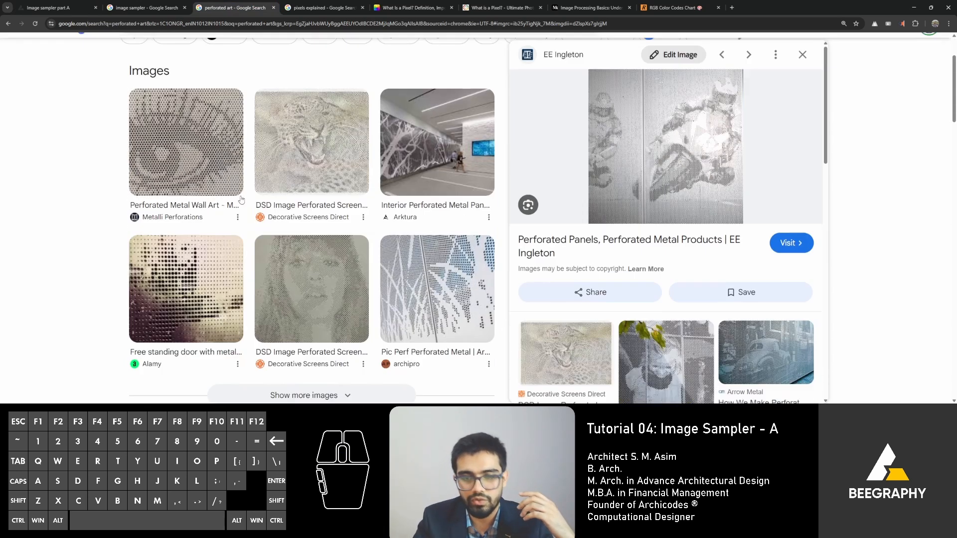
pyautogui.click(204, 265)
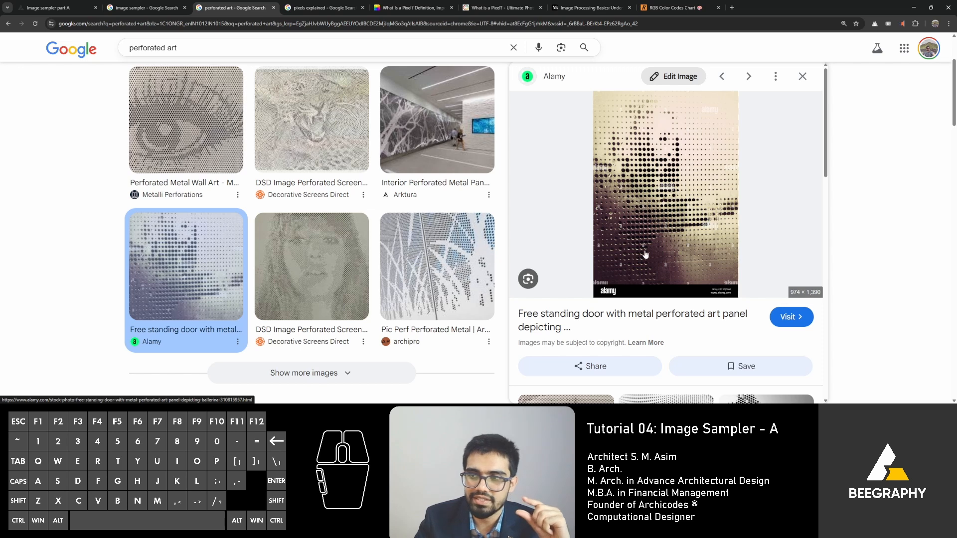
pyautogui.click(324, 143)
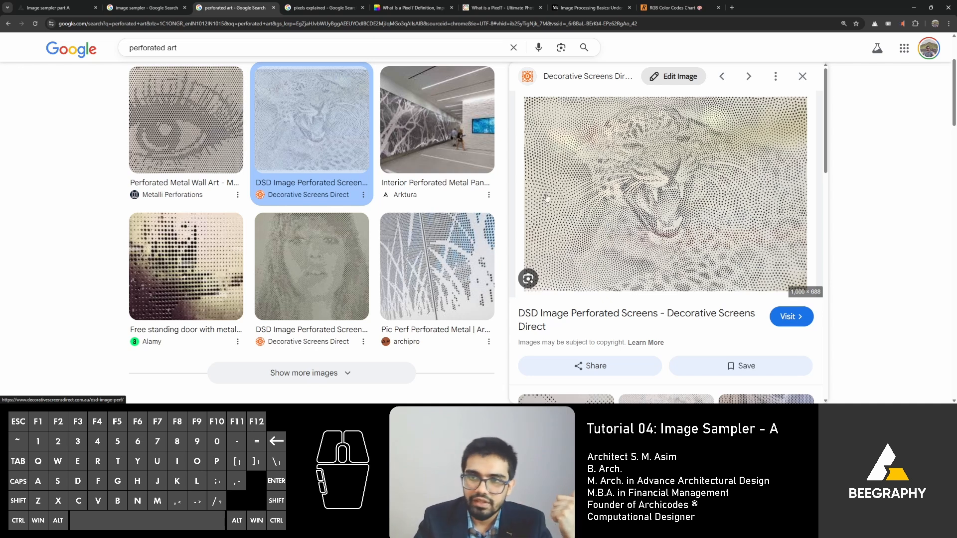
pyautogui.scroll(-5, 547, 198)
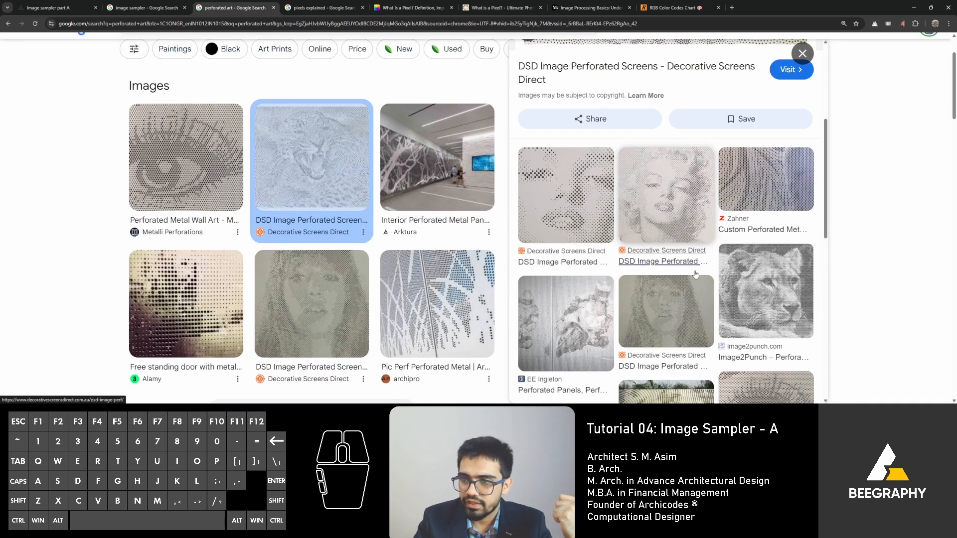
pyautogui.click(566, 324)
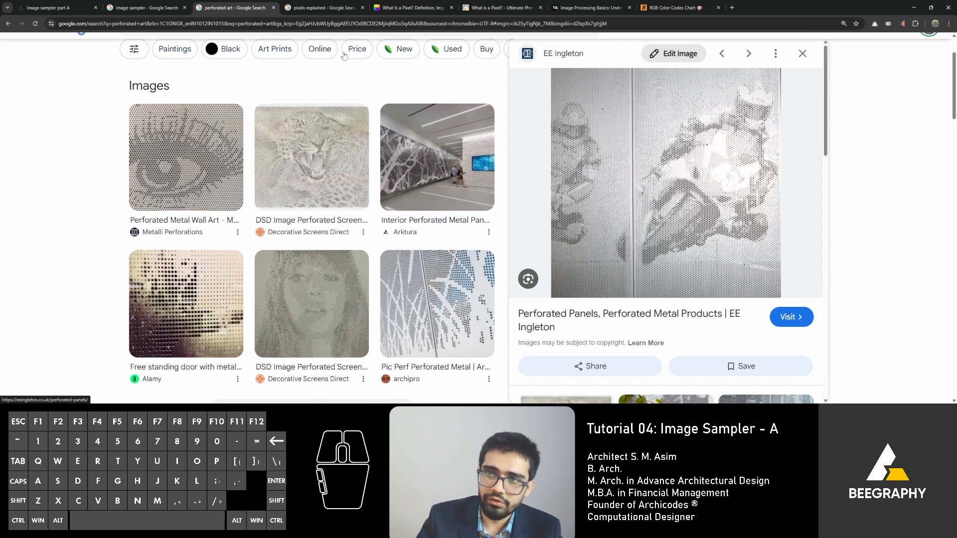
# - Return to the BeeGraphy script and disconnect Image Input from the Image Sampler's Image input
pyautogui.click(48, 7)
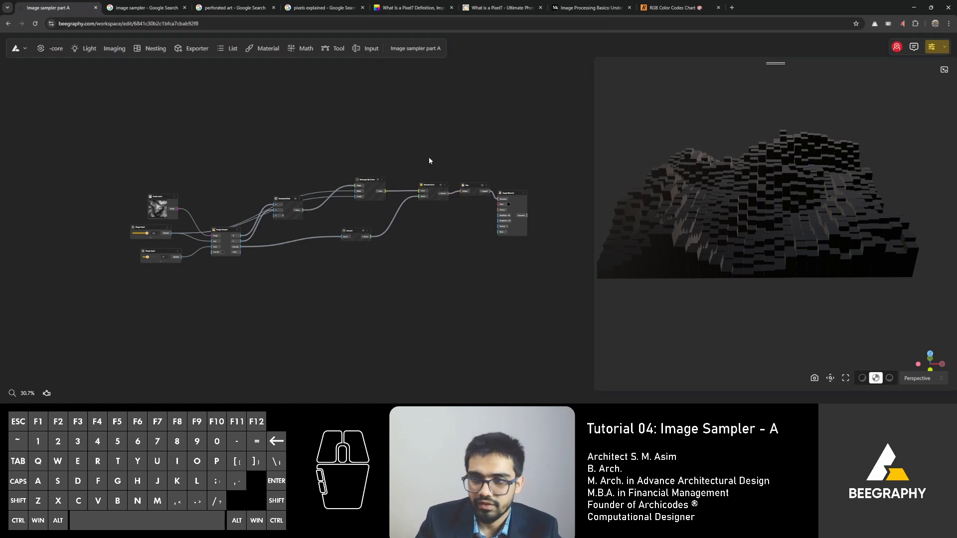
pyautogui.scroll(-2, 424, 156)
pyautogui.moveTo(332, 131); pyautogui.dragTo(308, 168, button='right')
pyautogui.scroll(5, 320, 206)
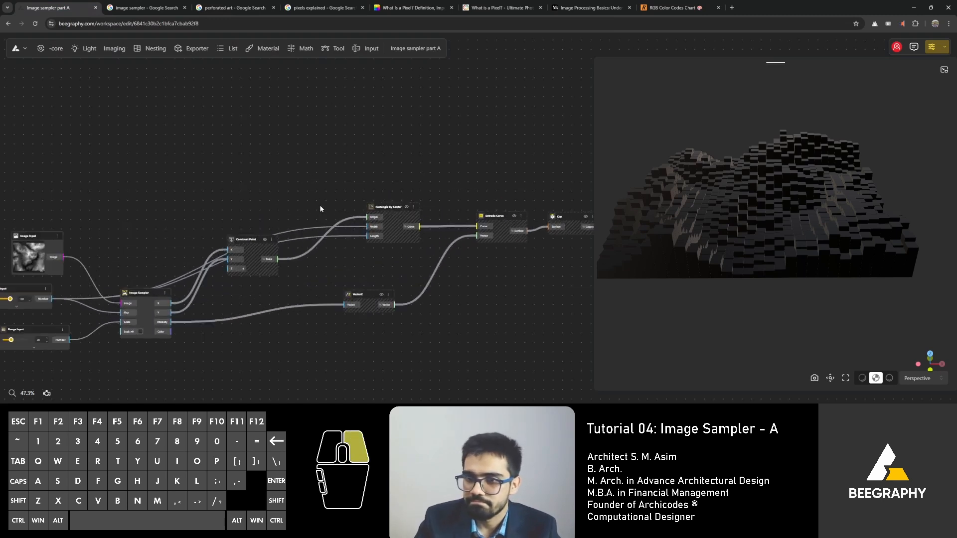
pyautogui.moveTo(320, 205); pyautogui.dragTo(300, 154, button='right')
pyautogui.scroll(-2, 302, 154)
pyautogui.moveTo(121, 152); pyautogui.dragTo(274, 122, button='right')
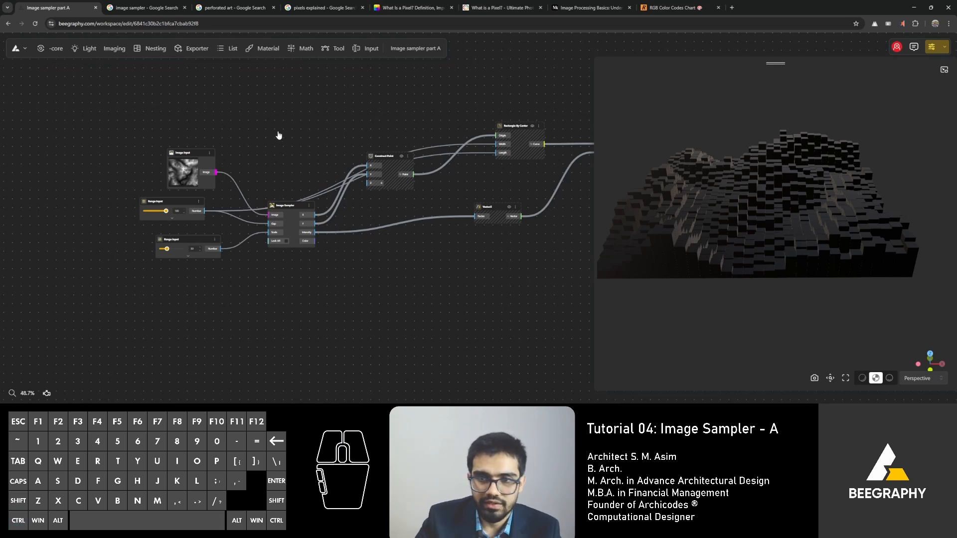
pyautogui.moveTo(342, 177); pyautogui.dragTo(310, 178)
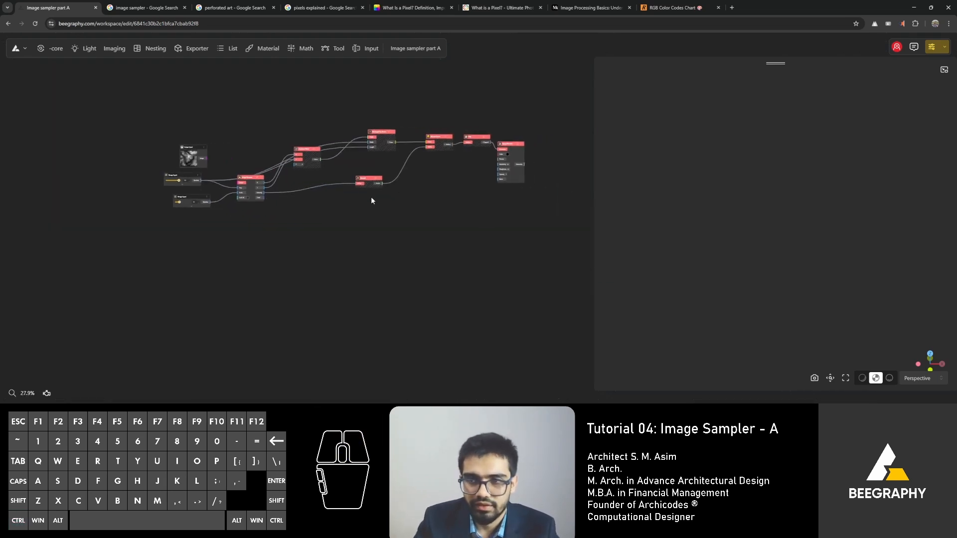
# - Add a second Image Sampler node in the empty canvas area below the existing graph
pyautogui.scroll(3, 259, 236)
pyautogui.doubleClick(144, 250)
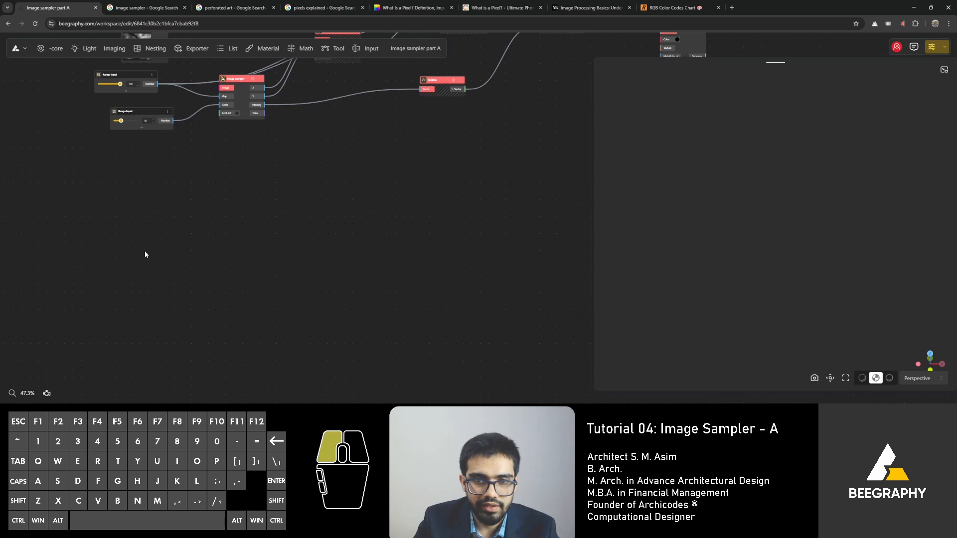
pyautogui.write('image')
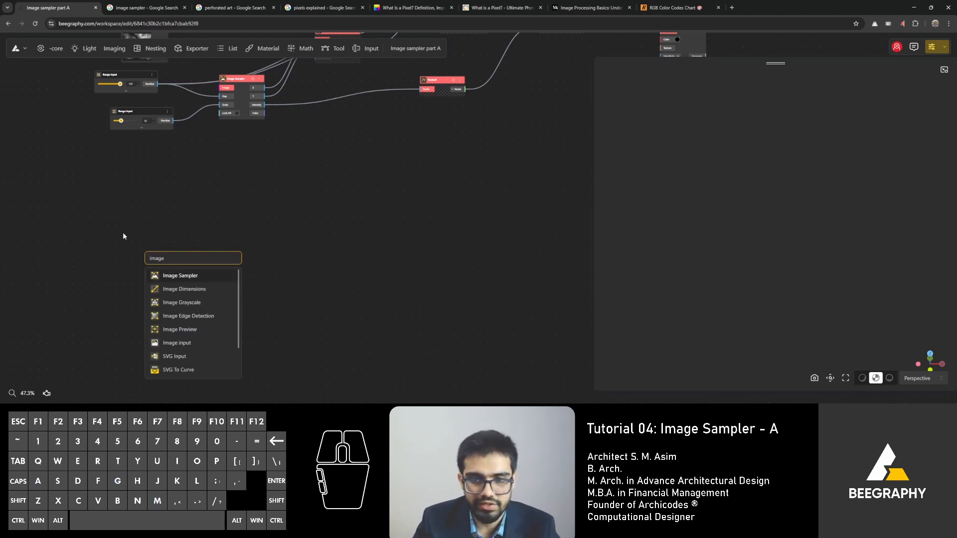
pyautogui.click(177, 276)
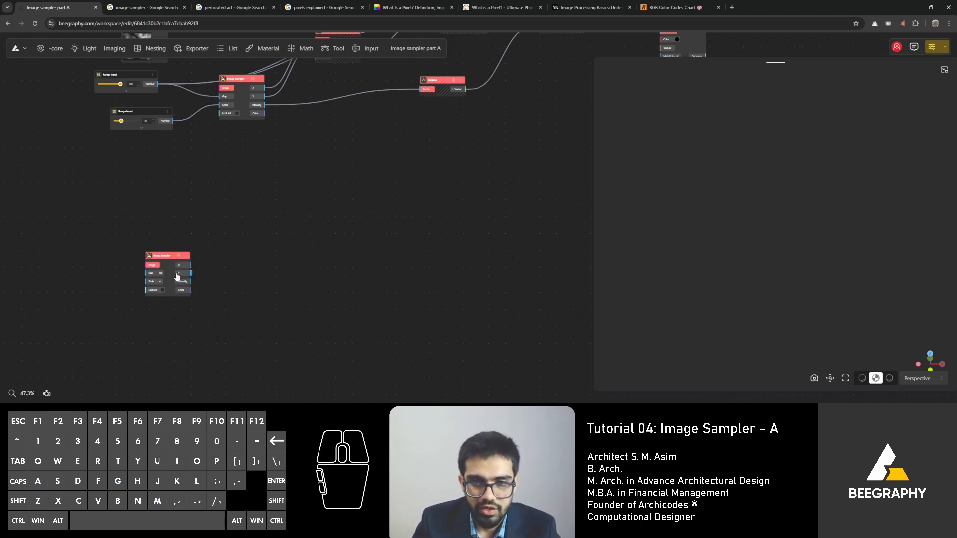
pyautogui.scroll(2, 202, 225)
pyautogui.scroll(1, 201, 227)
pyautogui.moveTo(201, 226); pyautogui.dragTo(162, 201, button='right')
pyautogui.moveTo(163, 219); pyautogui.dragTo(337, 191)
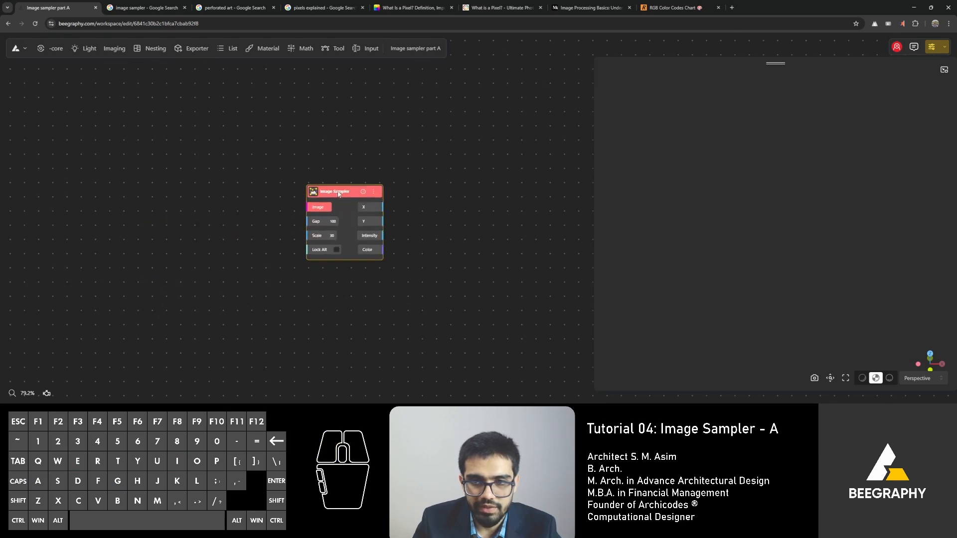
# - Add a new Image Input node and place it before the second Image Sampler, slightly higher
pyautogui.doubleClick(198, 225)
pyautogui.write('image')
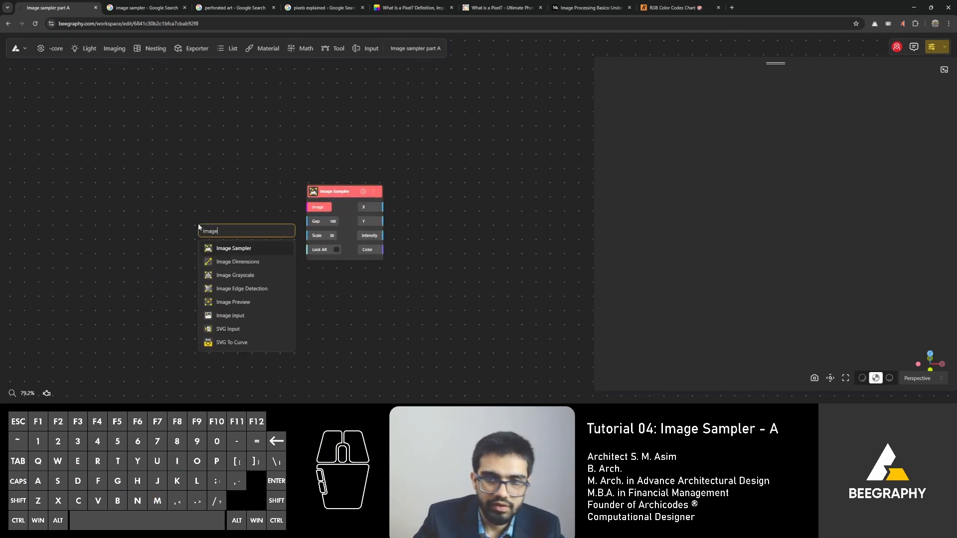
pyautogui.click(229, 316)
pyautogui.moveTo(241, 229); pyautogui.dragTo(184, 161)
pyautogui.moveTo(298, 271); pyautogui.dragTo(167, 256, button='right')
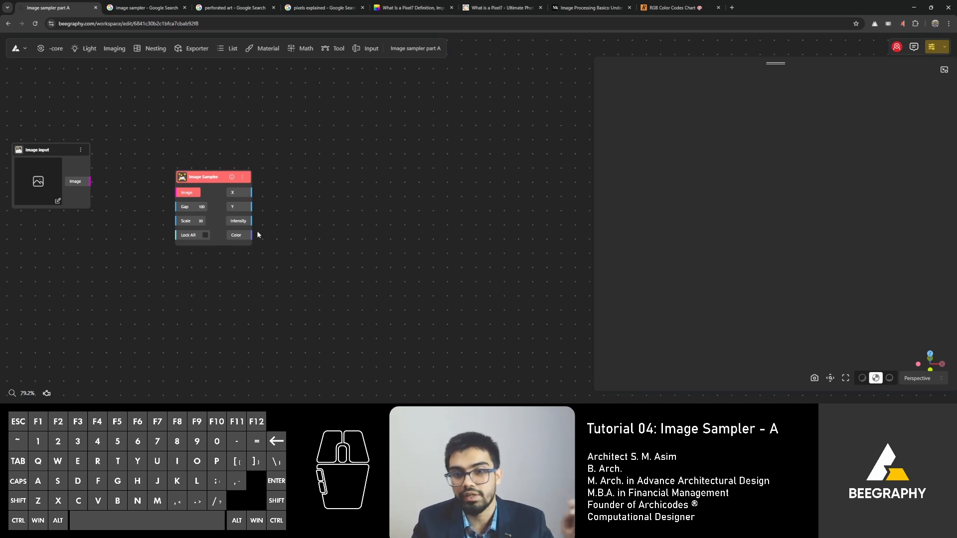
# - Add a Circle node on the empty canvas after the second Image Sampler and place it slightly higher and further away
pyautogui.click(375, 218)
pyautogui.doubleClick(361, 206)
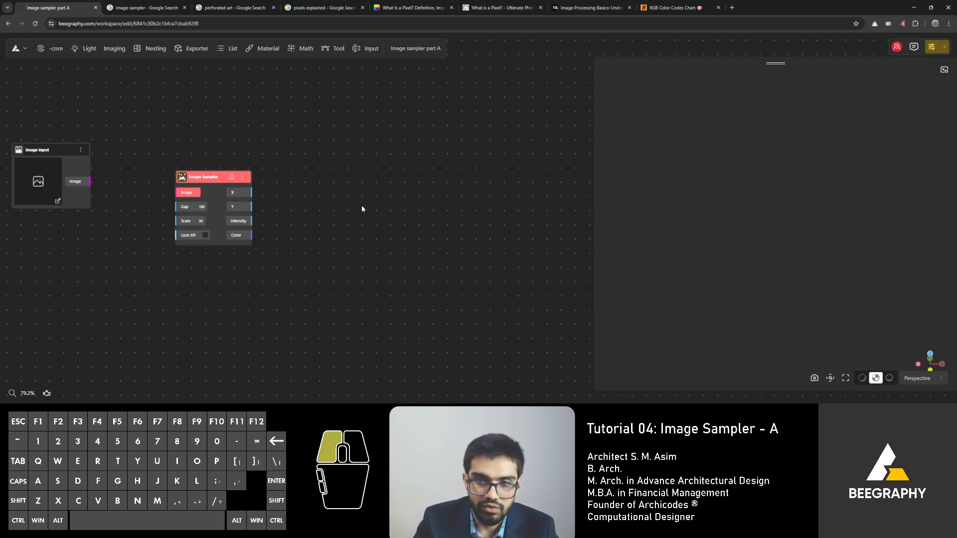
pyautogui.write('circ')
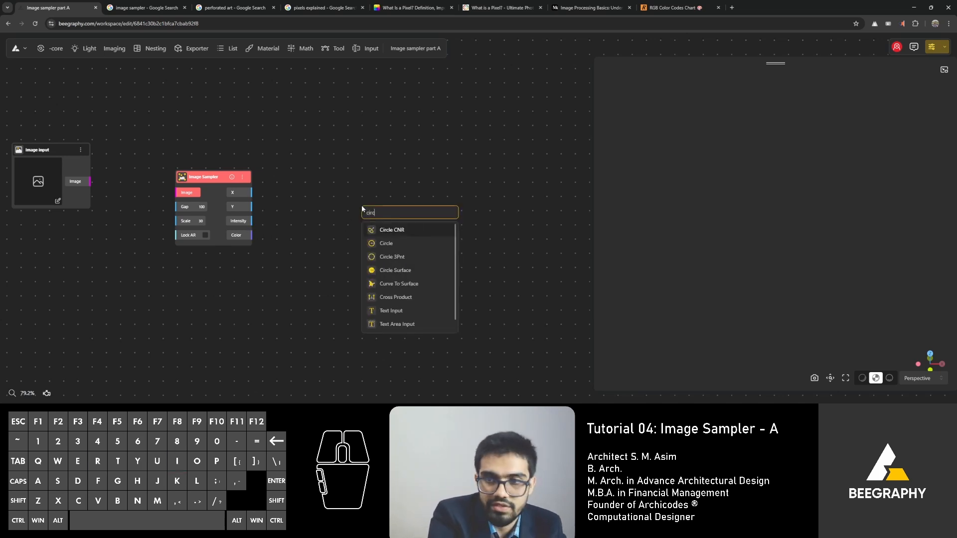
pyautogui.click(393, 244)
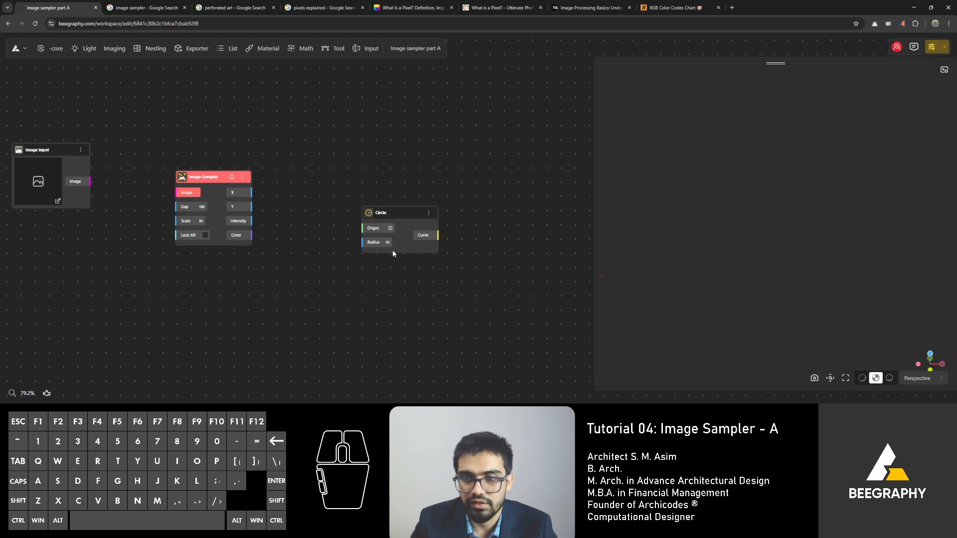
pyautogui.moveTo(398, 211); pyautogui.dragTo(439, 167)
# - Add a Construct Point node between Image Sampler and Circle, feeding the sampler's X and Y outputs into its X and Y inputs
pyautogui.scroll(3, 382, 198)
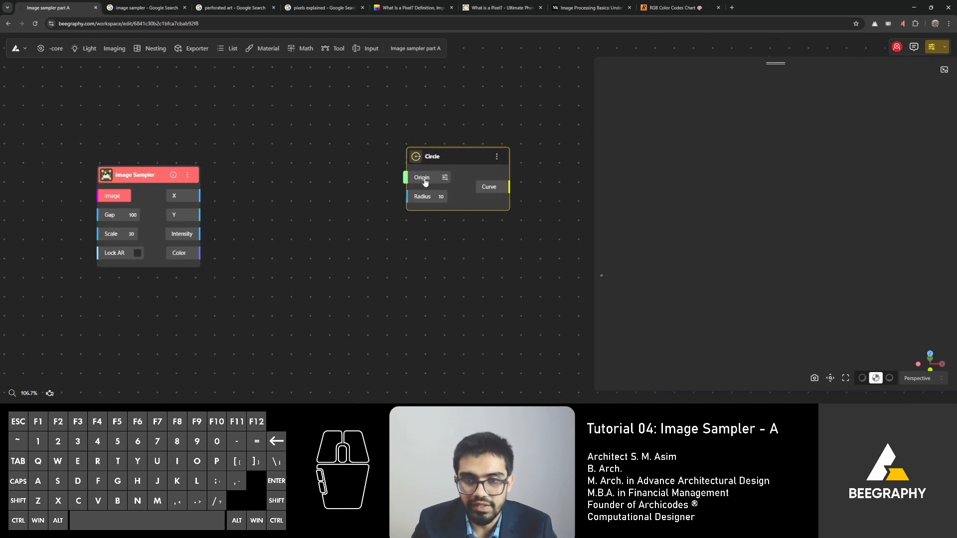
pyautogui.doubleClick(308, 183)
pyautogui.write('point')
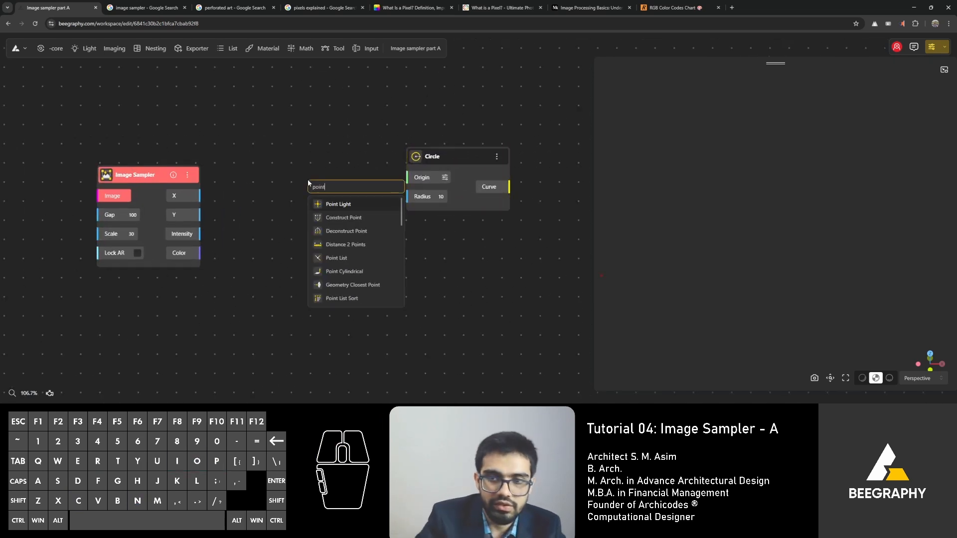
pyautogui.click(360, 218)
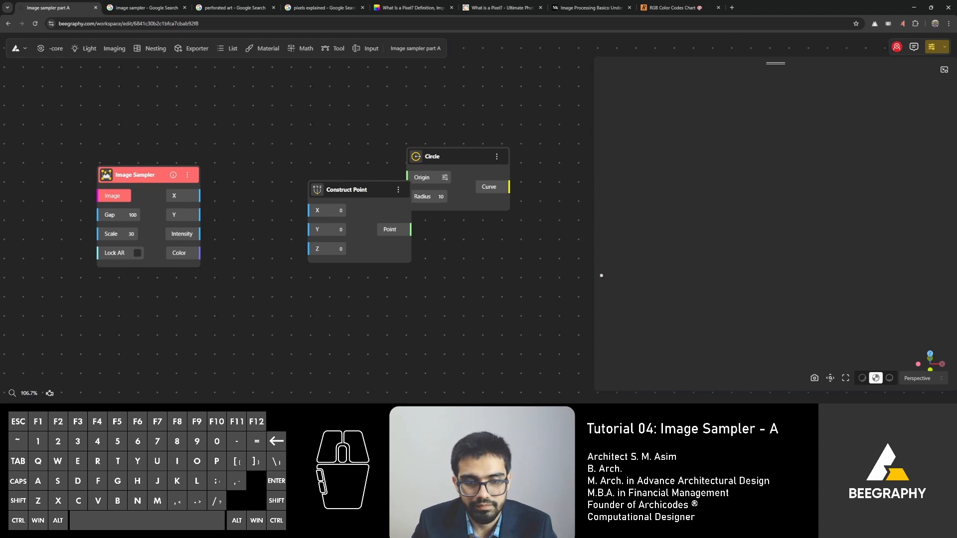
pyautogui.moveTo(333, 195); pyautogui.dragTo(284, 189)
pyautogui.moveTo(200, 195); pyautogui.dragTo(264, 205)
pyautogui.moveTo(200, 215); pyautogui.dragTo(264, 224)
pyautogui.moveTo(111, 159); pyautogui.dragTo(279, 185, button='right')
pyautogui.moveTo(152, 206); pyautogui.dragTo(270, 221)
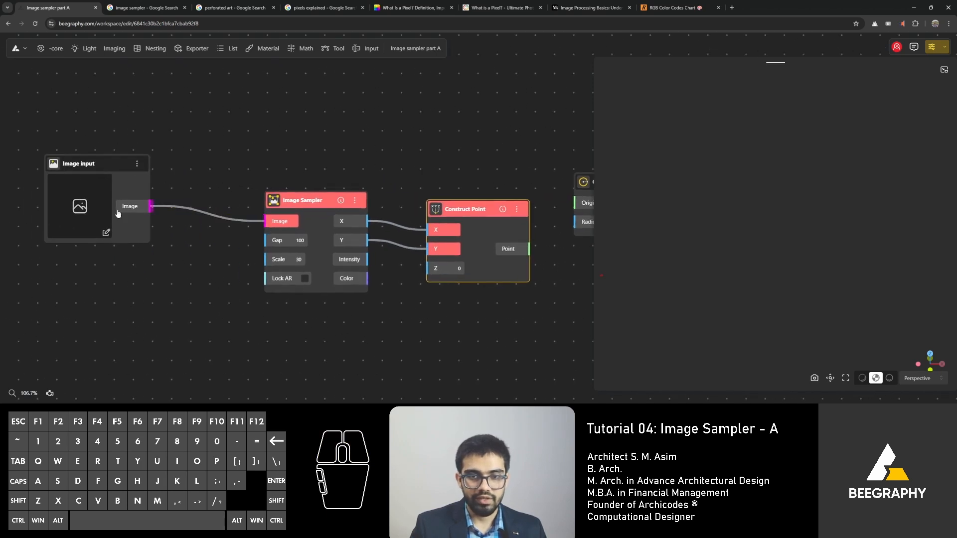
pyautogui.click(104, 232)
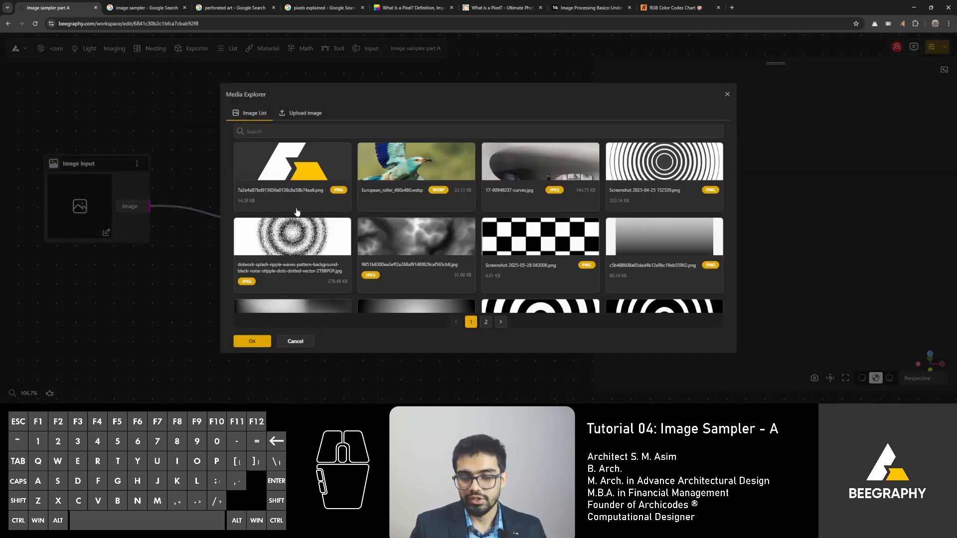
pyautogui.scroll(-2, 491, 248)
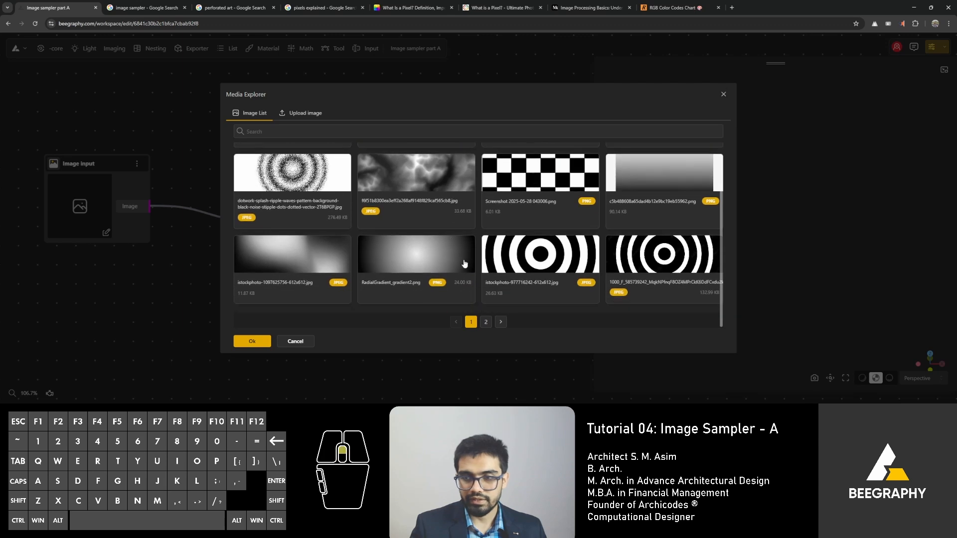
pyautogui.scroll(2, 462, 249)
pyautogui.scroll(-2, 517, 237)
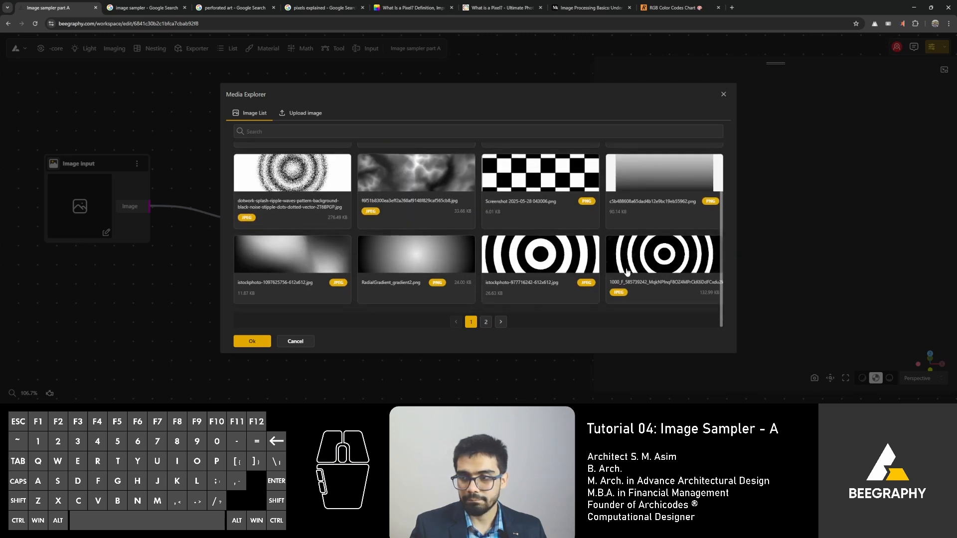
pyautogui.click(317, 257)
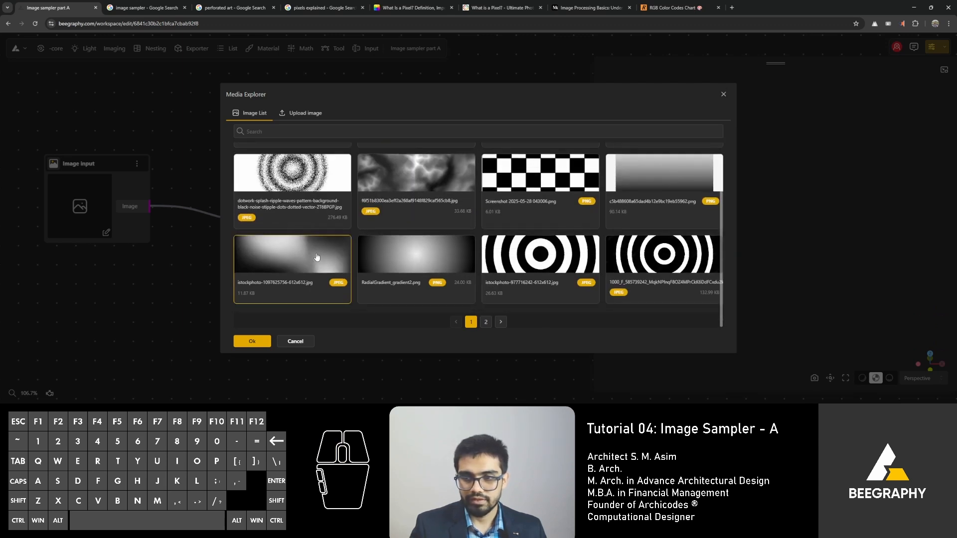
pyautogui.click(252, 341)
# - Connect Construct Point's Point output to the Circle's Origin input and move the Circle node further away and lower
pyautogui.moveTo(401, 302); pyautogui.dragTo(249, 315, button='right')
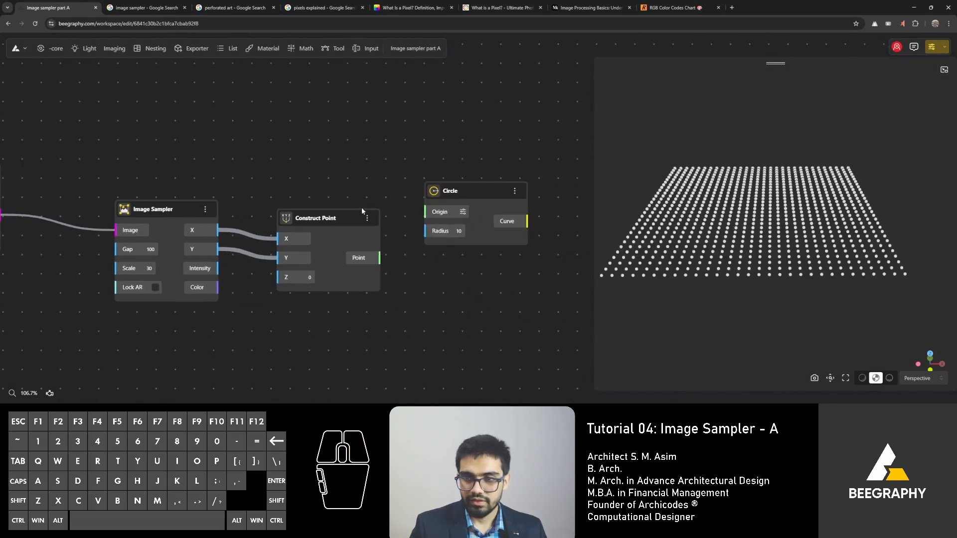
pyautogui.moveTo(452, 191); pyautogui.dragTo(500, 203)
pyautogui.moveTo(421, 178); pyautogui.dragTo(337, 170, button='right')
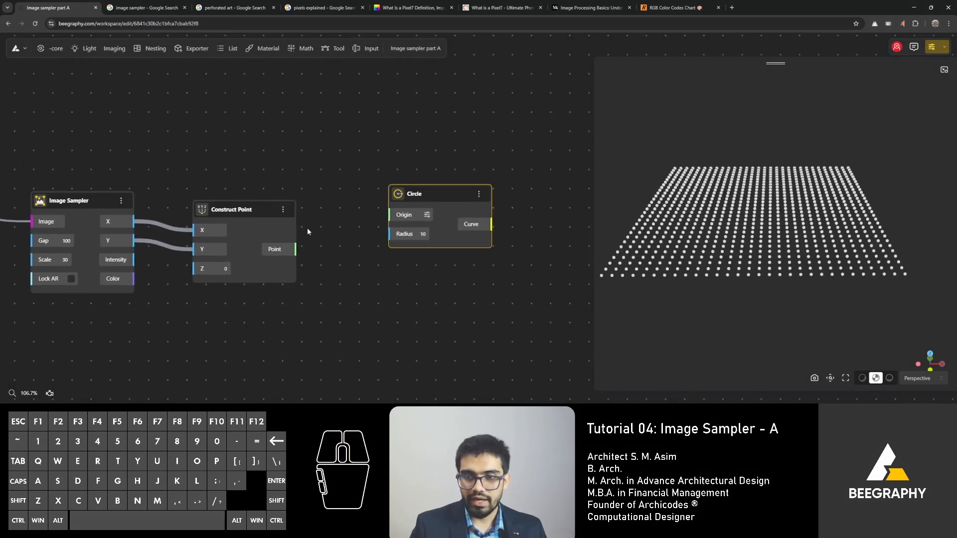
pyautogui.moveTo(293, 252); pyautogui.dragTo(391, 215)
pyautogui.moveTo(453, 212); pyautogui.dragTo(549, 292)
pyautogui.moveTo(439, 209); pyautogui.dragTo(423, 161, button='right')
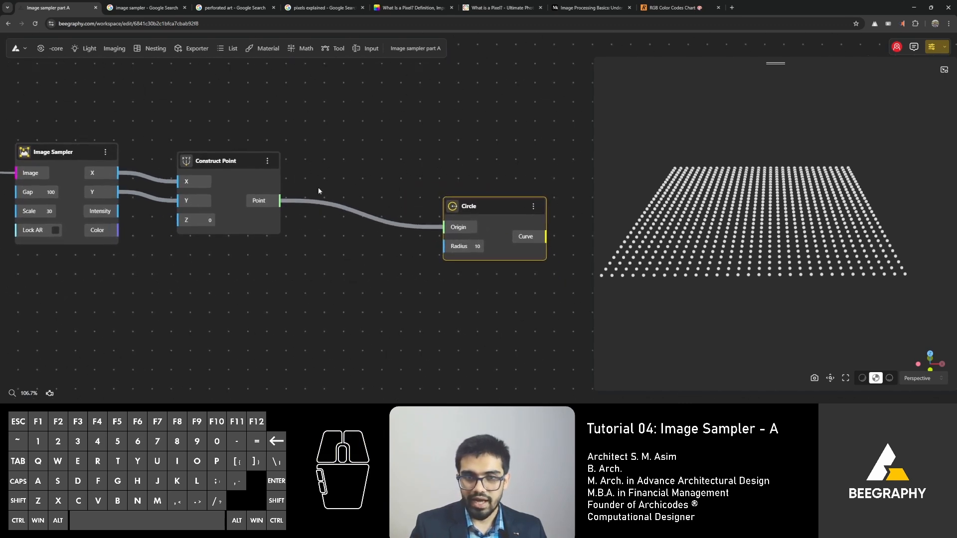
# - Add a Division node with divisor 100, feed the sampler's Intensity into its Dividend, and connect its result to the Circle's Radius
pyautogui.click(216, 159)
pyautogui.moveTo(176, 271); pyautogui.dragTo(176, 271, button='right')
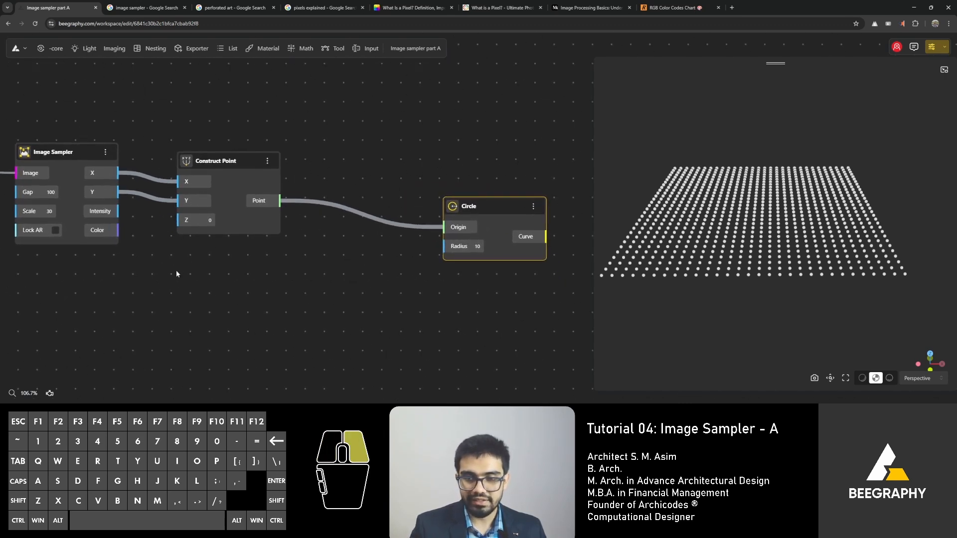
pyautogui.moveTo(288, 305); pyautogui.dragTo(296, 306, button='right')
pyautogui.scroll(-3, 334, 285)
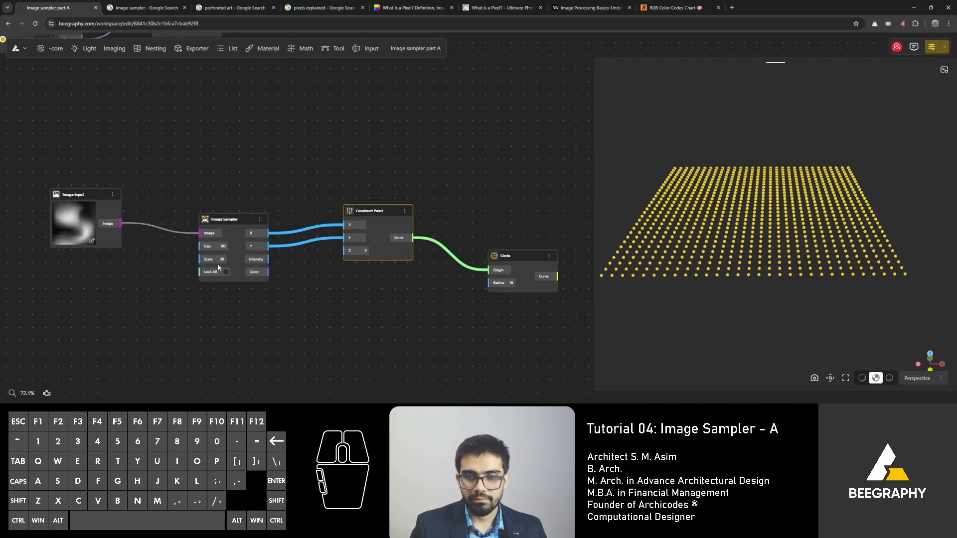
pyautogui.doubleClick(362, 314)
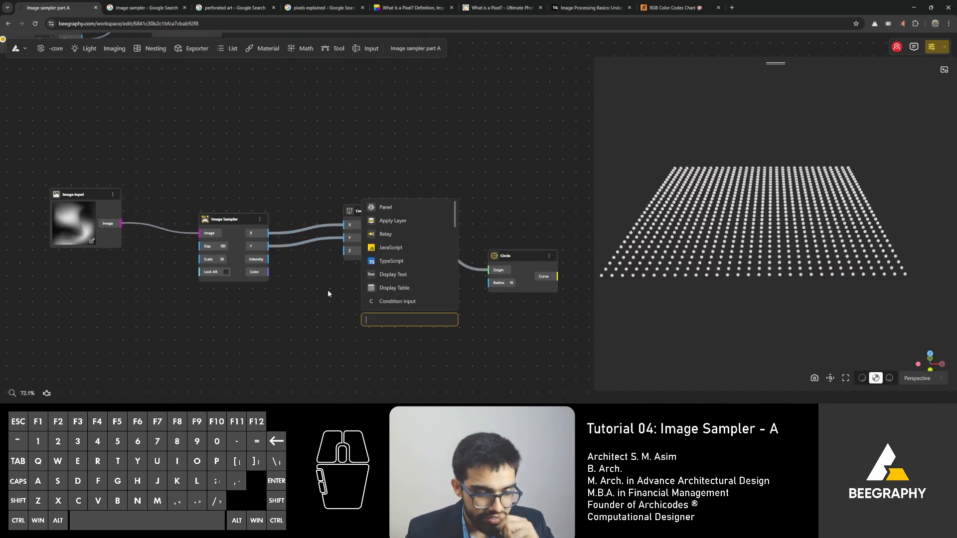
pyautogui.write('/100')
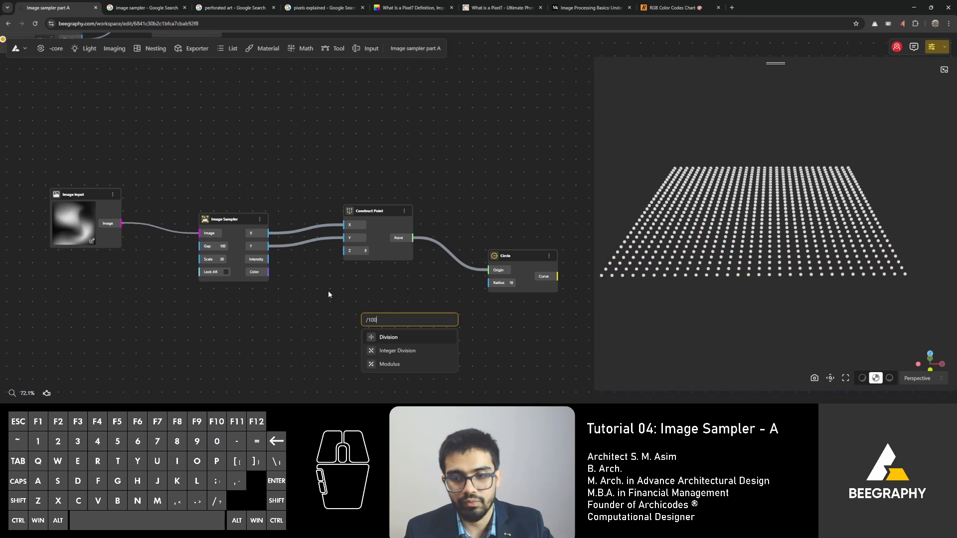
pyautogui.click(388, 337)
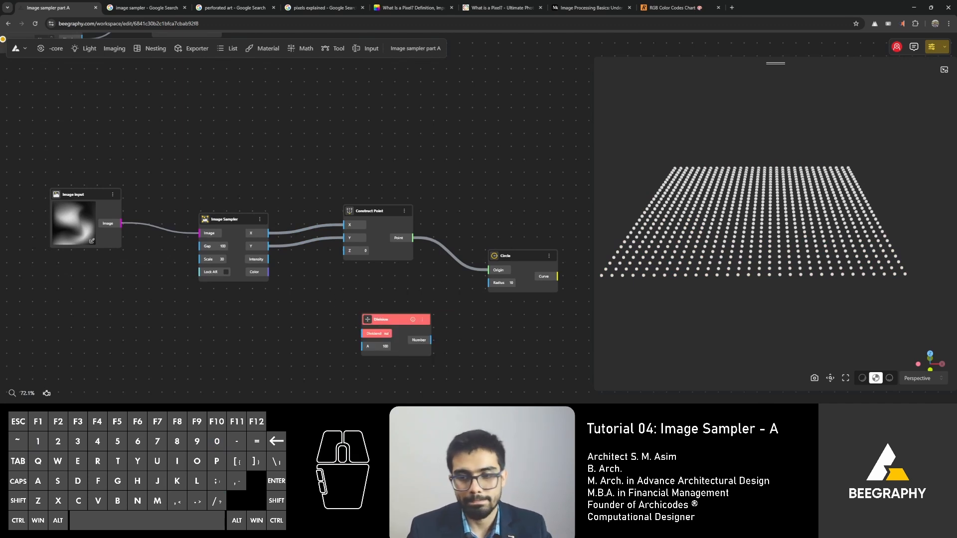
pyautogui.moveTo(269, 259); pyautogui.dragTo(362, 334)
pyautogui.moveTo(431, 340); pyautogui.dragTo(496, 285)
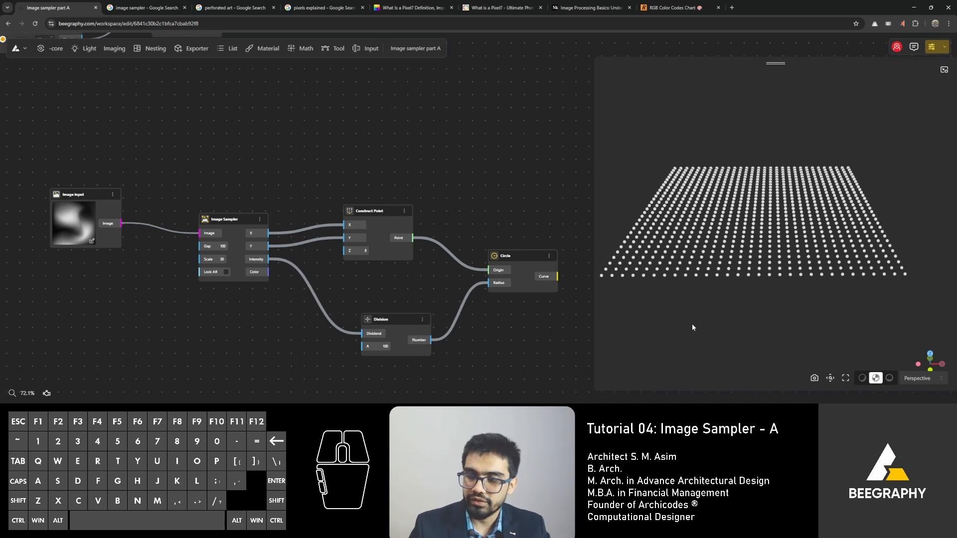
# - Inspect the point grid from above in the 3D view and move the Circle node slightly up and outward
pyautogui.moveTo(709, 298); pyautogui.dragTo(710, 329)
pyautogui.moveTo(709, 329); pyautogui.dragTo(727, 305, button='right')
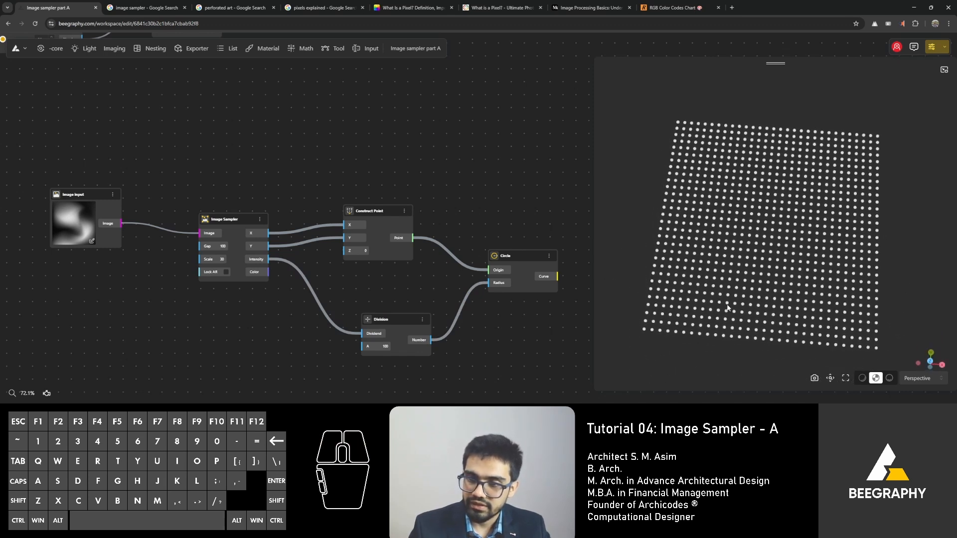
pyautogui.moveTo(727, 305); pyautogui.dragTo(729, 316)
pyautogui.moveTo(729, 316); pyautogui.dragTo(713, 296, button='right')
pyautogui.moveTo(713, 296); pyautogui.dragTo(713, 292)
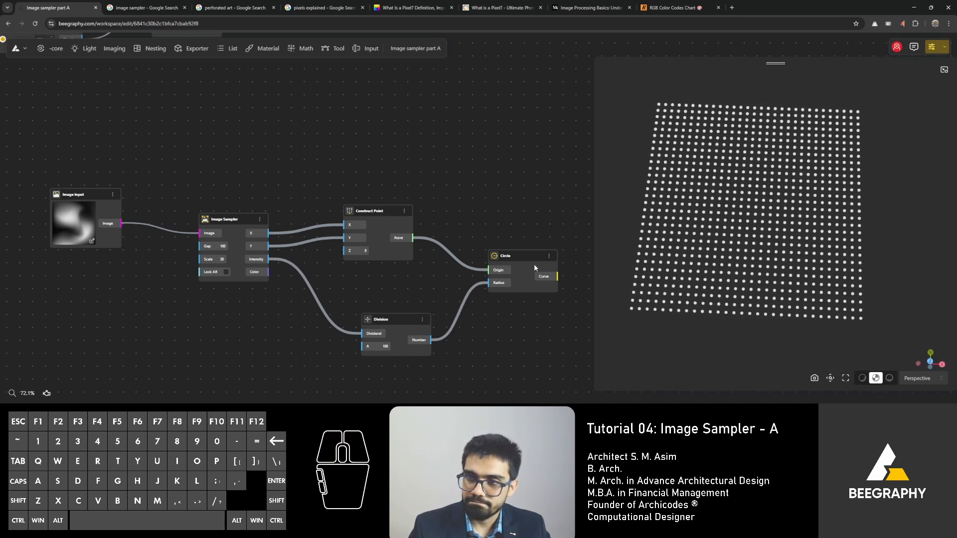
pyautogui.moveTo(518, 253); pyautogui.dragTo(539, 235)
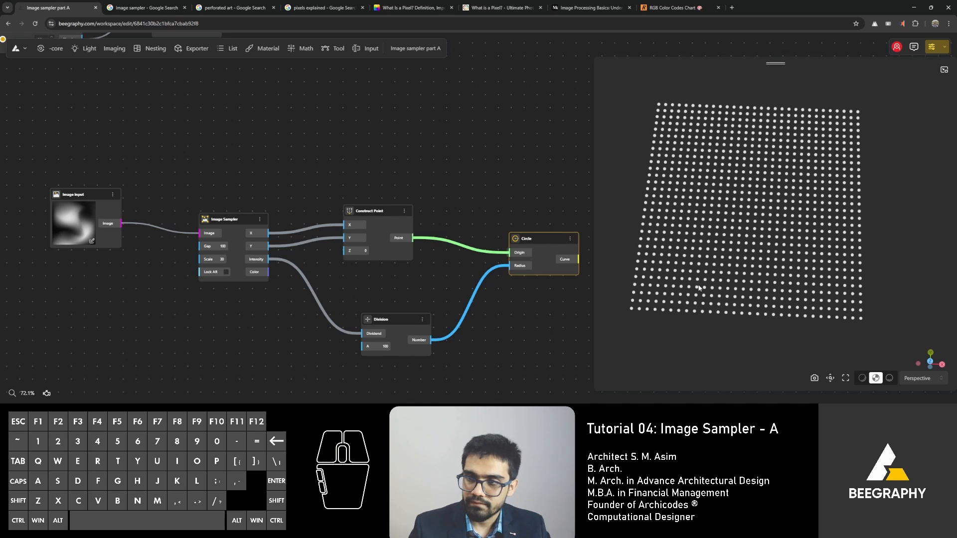
pyautogui.moveTo(699, 288); pyautogui.dragTo(742, 262)
# - Add a Range Input of 50, connect it to Division's A input, and check the circles in the 3D view
pyautogui.click(258, 352)
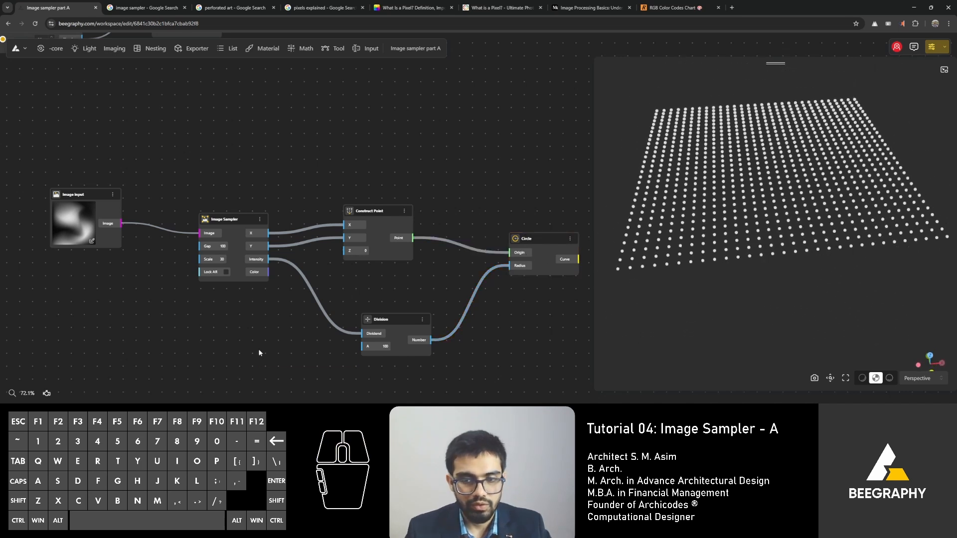
pyautogui.doubleClick(258, 352)
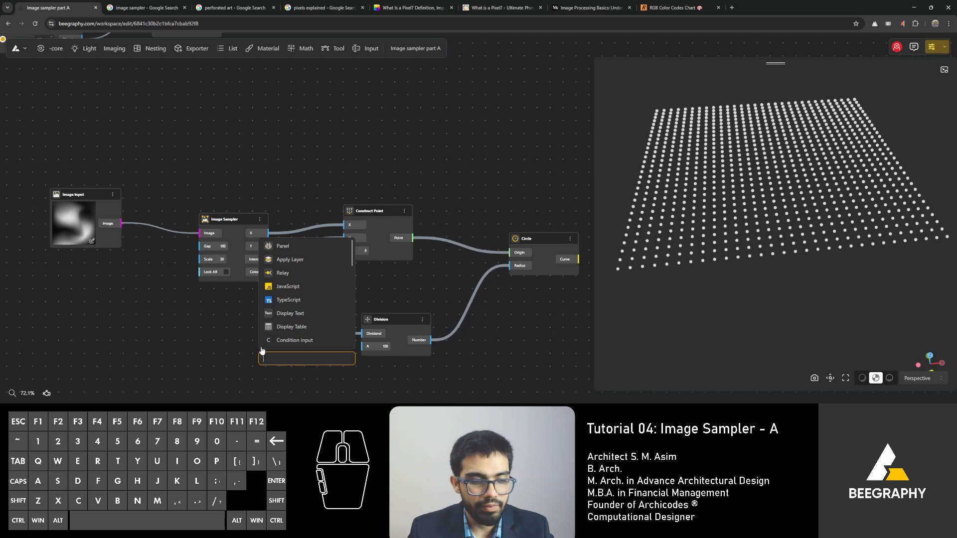
pyautogui.write('50')
pyautogui.click(296, 393)
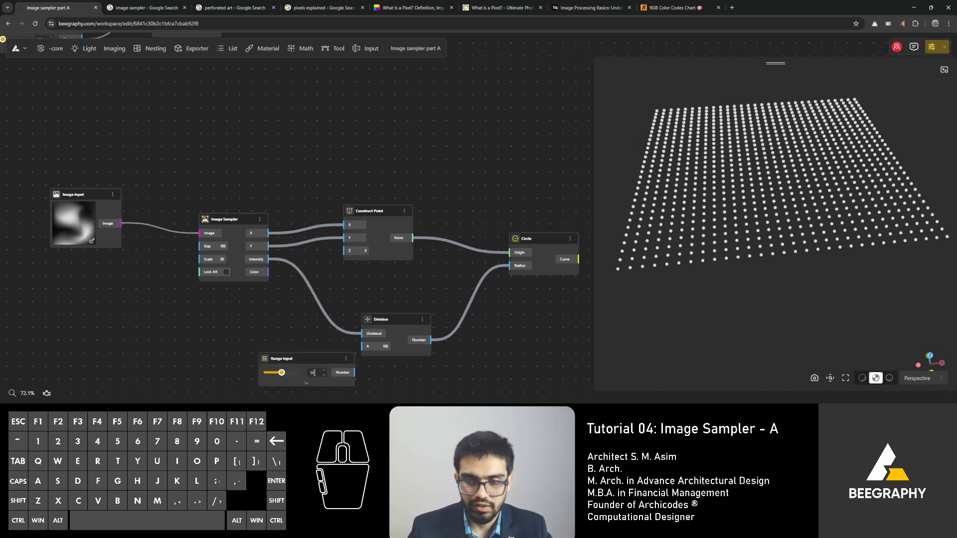
pyautogui.moveTo(310, 356); pyautogui.dragTo(374, 349)
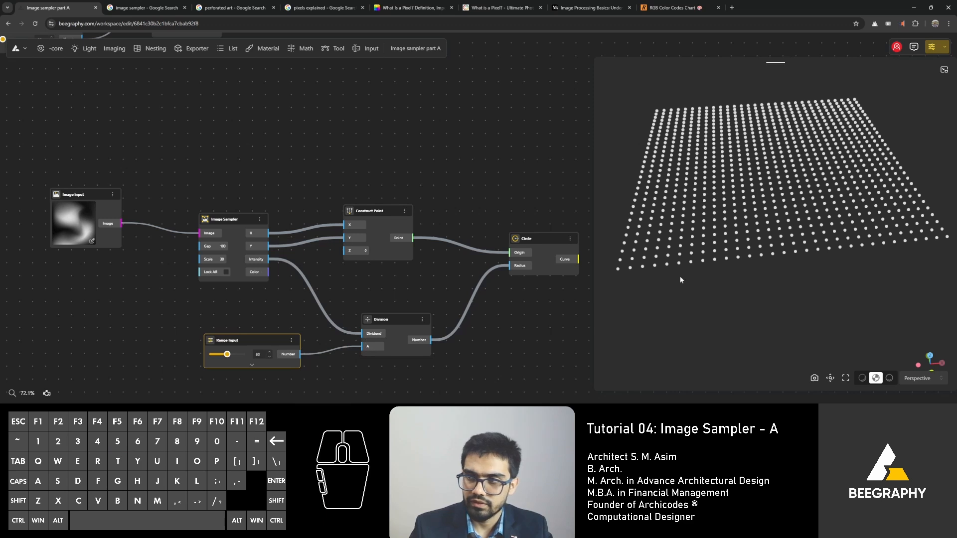
pyautogui.moveTo(767, 248)
pyautogui.mouseDown()
pyautogui.moveTo(770, 267)
pyautogui.moveTo(775, 253)
pyautogui.mouseUp()
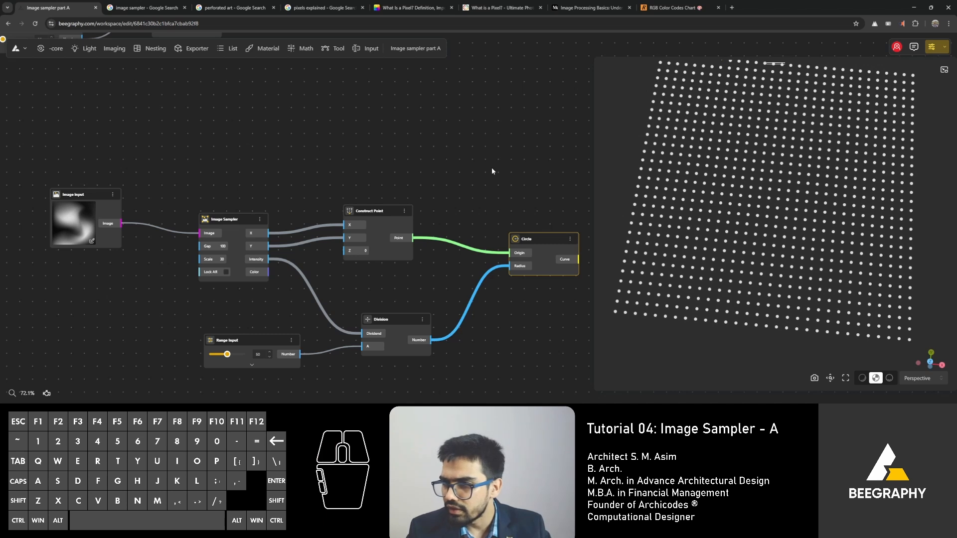
pyautogui.click(230, 315)
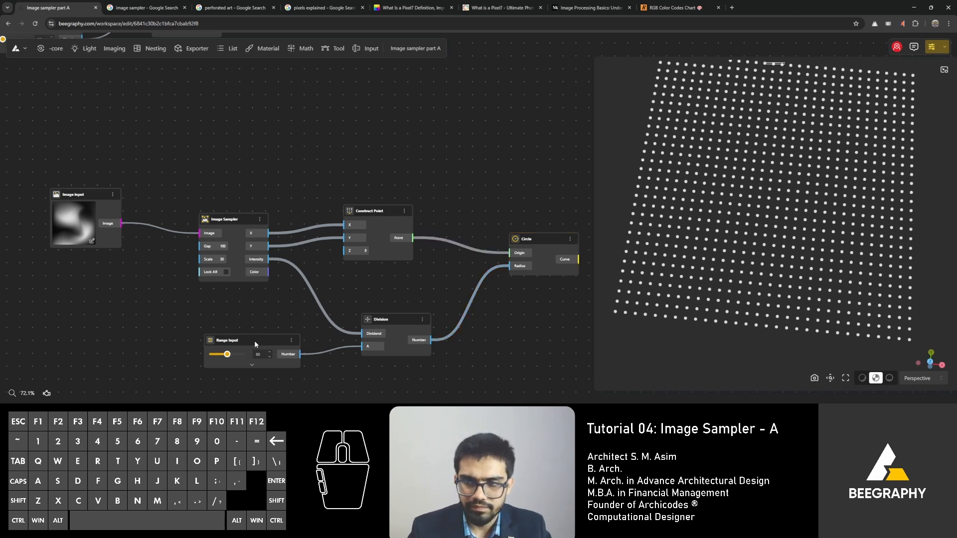
# - Replace the Range Input feeding Division's A input with a new Range Input of 10, deleting the old one
pyautogui.click(250, 338)
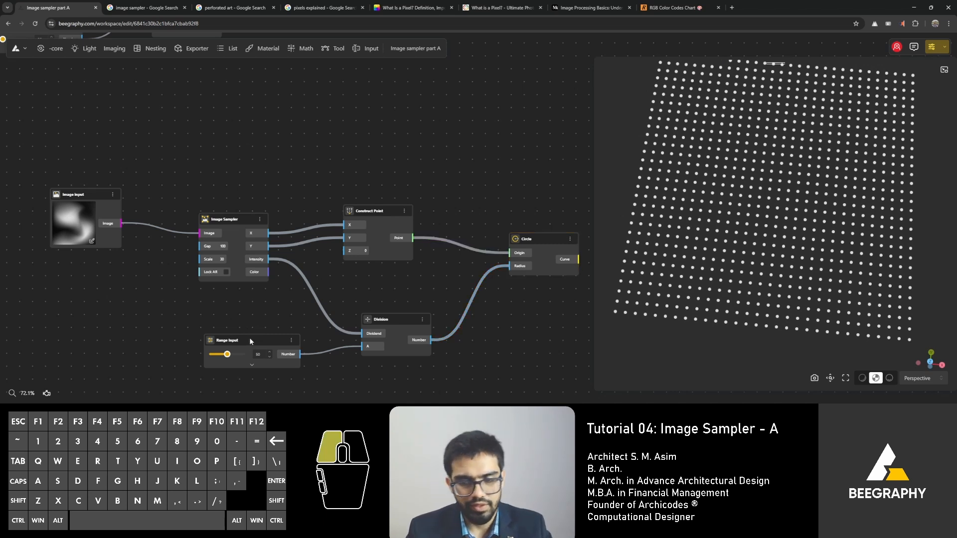
pyautogui.moveTo(252, 339); pyautogui.dragTo(226, 331)
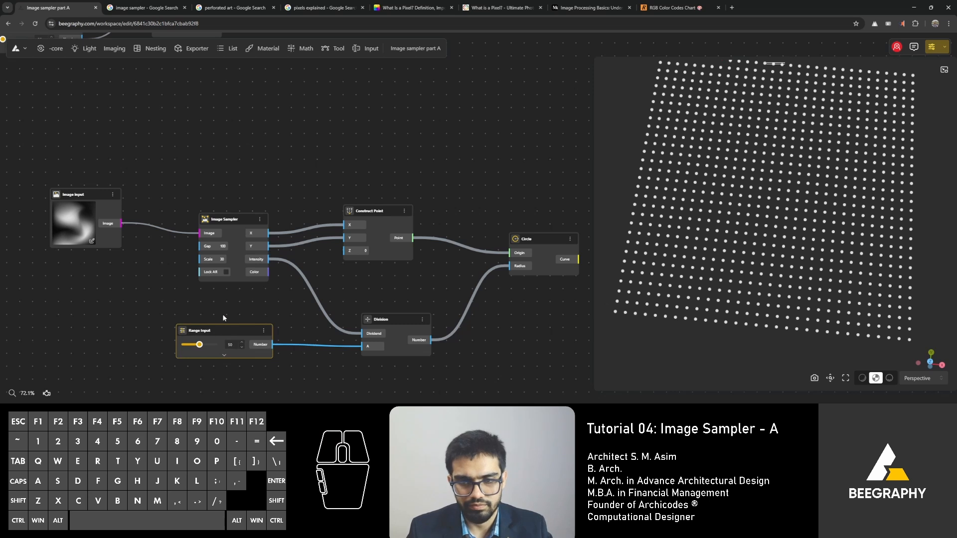
pyautogui.doubleClick(223, 318)
pyautogui.write('10')
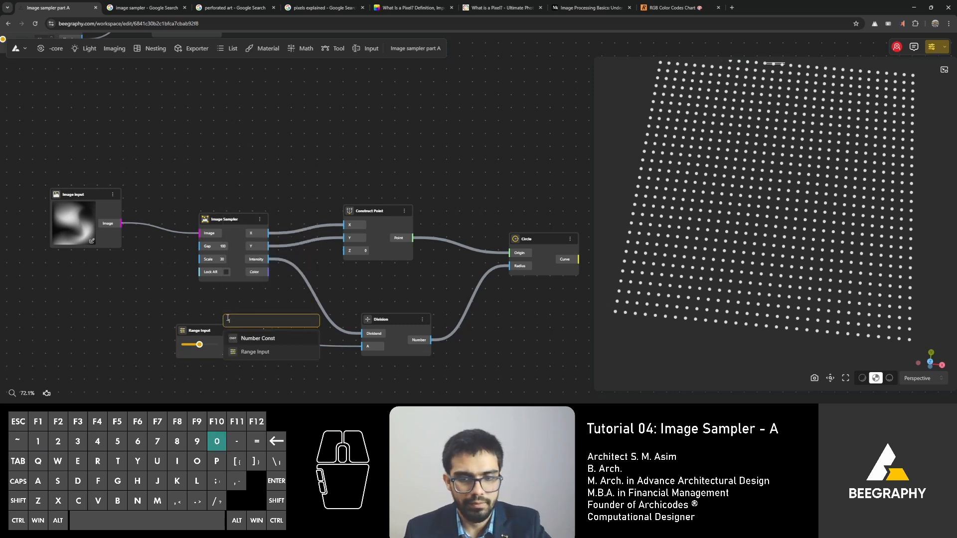
pyautogui.click(260, 351)
pyautogui.moveTo(319, 335); pyautogui.dragTo(363, 346)
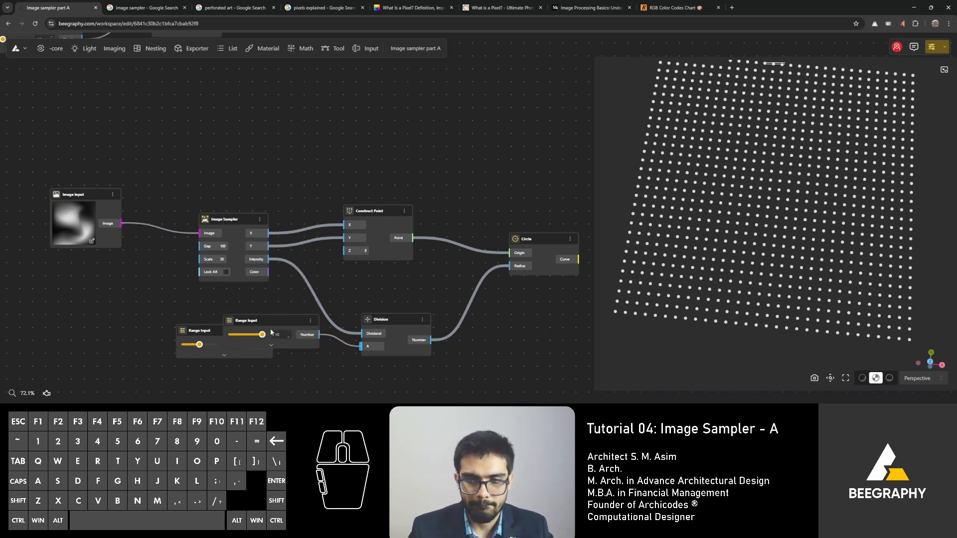
pyautogui.click(199, 353)
pyautogui.press('Delete')
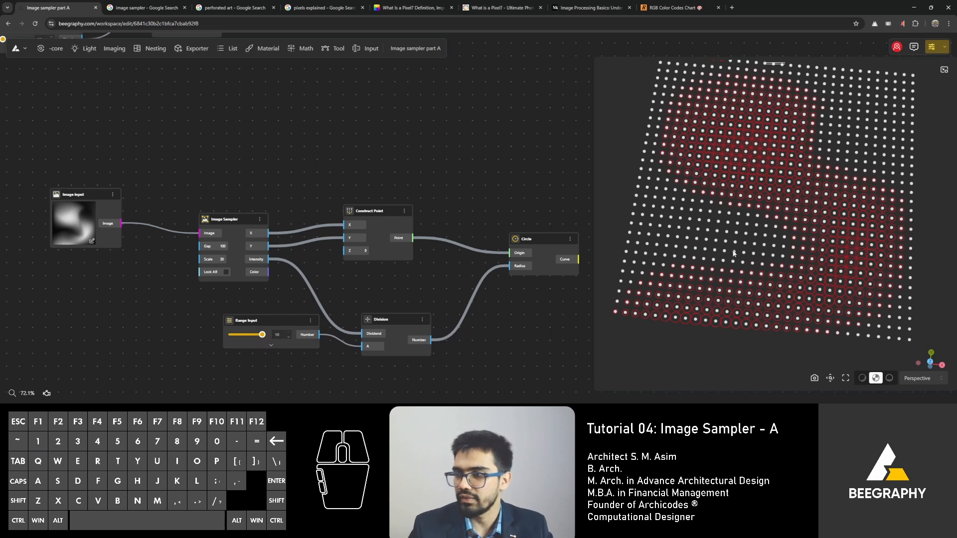
# - Replace the Range Input feeding Division's A input with a new Range Input of 14, deleting the old one
pyautogui.doubleClick(270, 367)
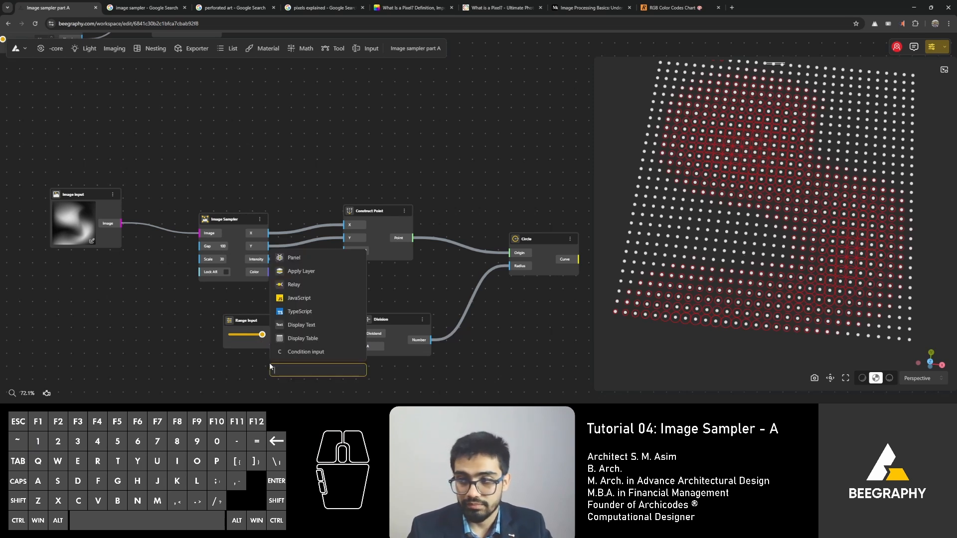
pyautogui.write('14')
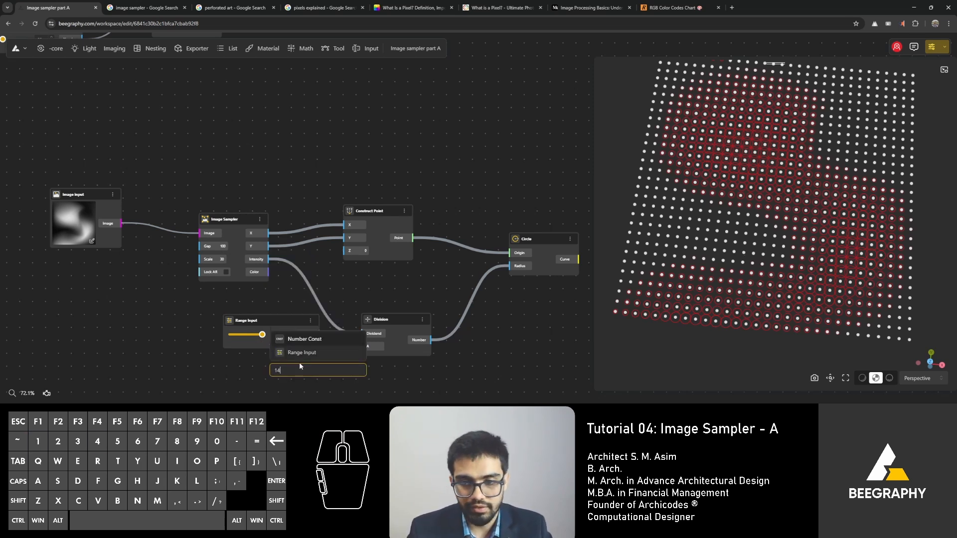
pyautogui.click(301, 352)
pyautogui.moveTo(367, 383); pyautogui.dragTo(365, 348)
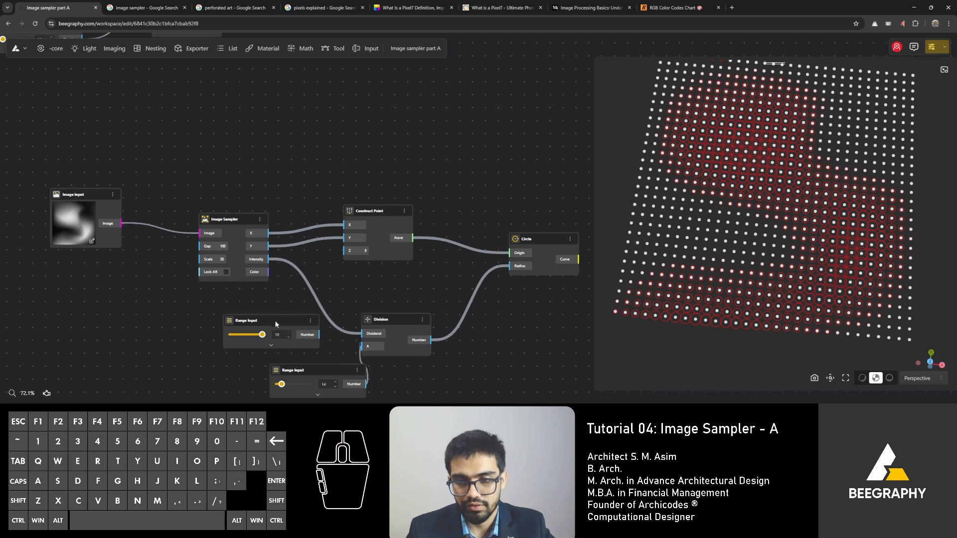
pyautogui.moveTo(275, 323); pyautogui.dragTo(245, 335)
pyautogui.press('Delete')
pyautogui.moveTo(301, 366); pyautogui.dragTo(232, 332)
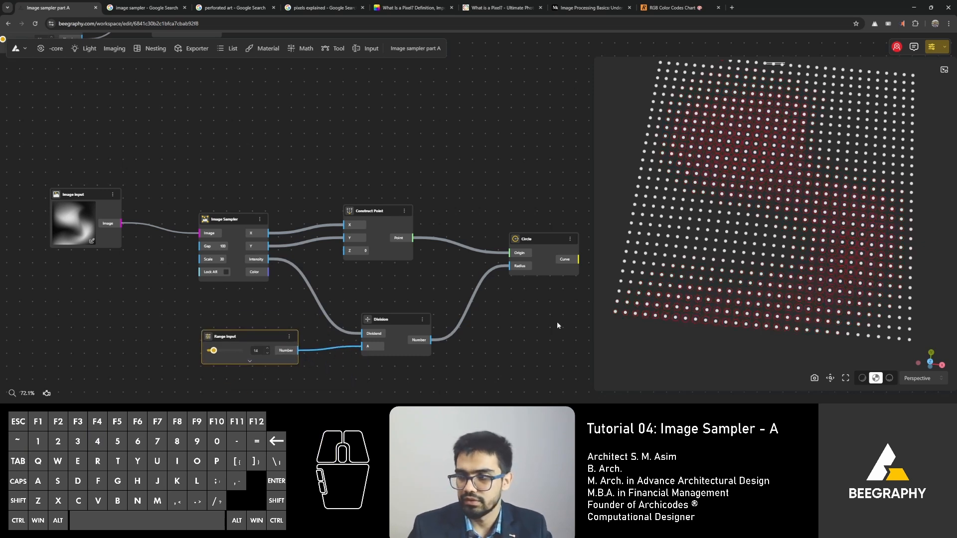
pyautogui.click(508, 358)
pyautogui.moveTo(788, 264); pyautogui.dragTo(806, 257)
# - Hide the previews of the Image Sampler and Construct Point nodes, leaving the circles shown in the 3D view
pyautogui.moveTo(387, 113); pyautogui.dragTo(157, 303)
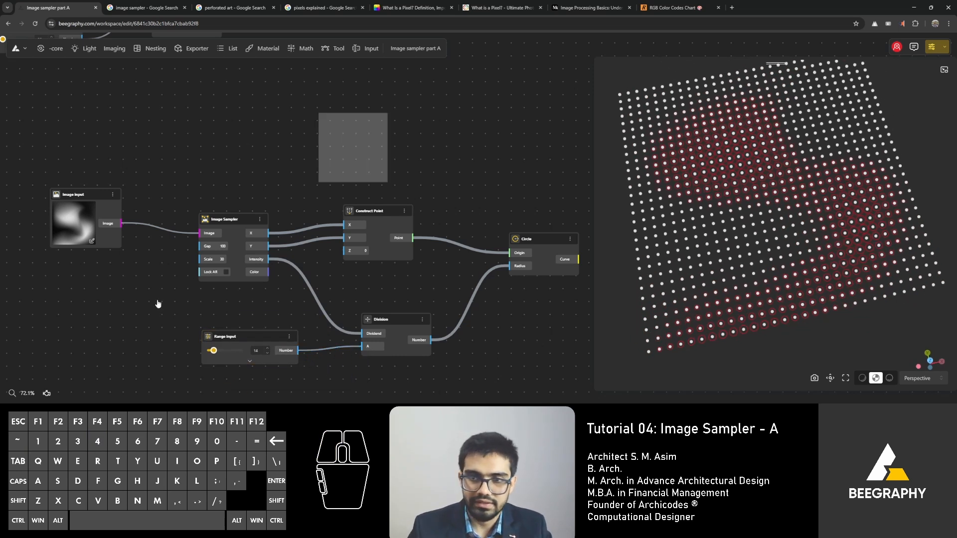
pyautogui.rightClick(384, 213)
pyautogui.click(391, 217)
pyautogui.moveTo(779, 297); pyautogui.dragTo(785, 292)
# - Compare the blurred gradient in the Image Input node with the circle pattern in the 3D view
pyautogui.moveTo(162, 224); pyautogui.dragTo(379, 194, button='right')
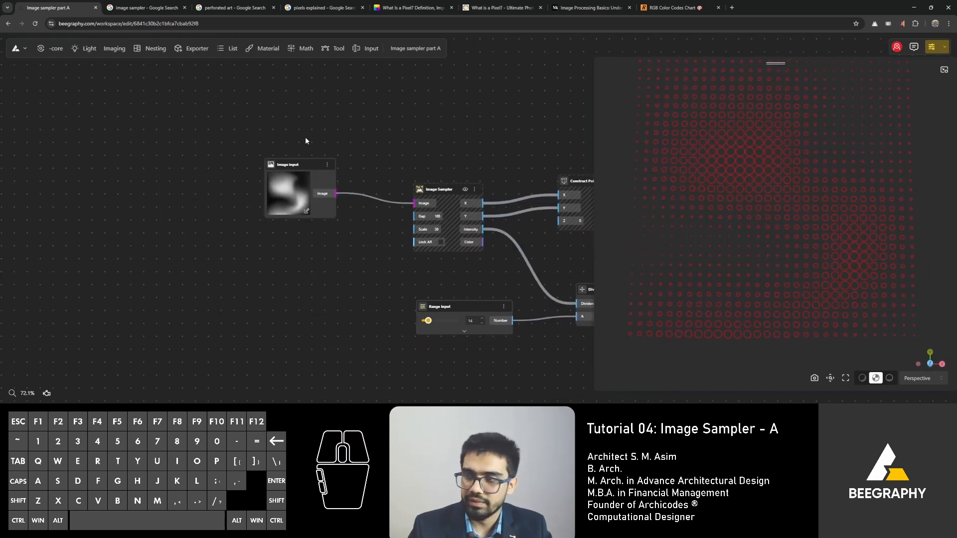
pyautogui.scroll(7, 296, 203)
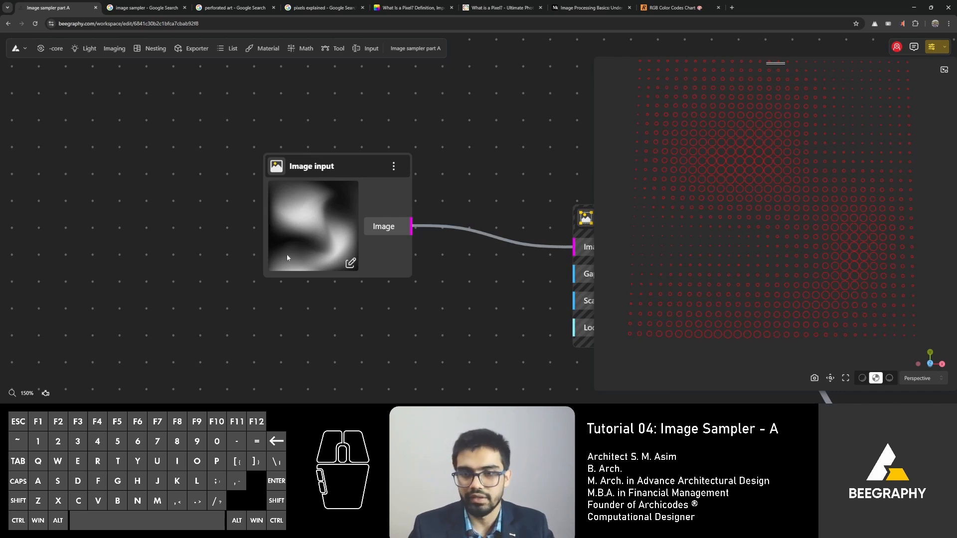
pyautogui.moveTo(706, 258); pyautogui.dragTo(817, 131, button='right')
pyautogui.moveTo(458, 209); pyautogui.dragTo(364, 212, button='right')
pyautogui.scroll(-3, 382, 173)
pyautogui.moveTo(377, 169); pyautogui.dragTo(316, 169, button='right')
pyautogui.moveTo(458, 164); pyautogui.dragTo(300, 150, button='right')
pyautogui.scroll(-3, 349, 157)
pyautogui.moveTo(217, 150); pyautogui.dragTo(314, 150, button='right')
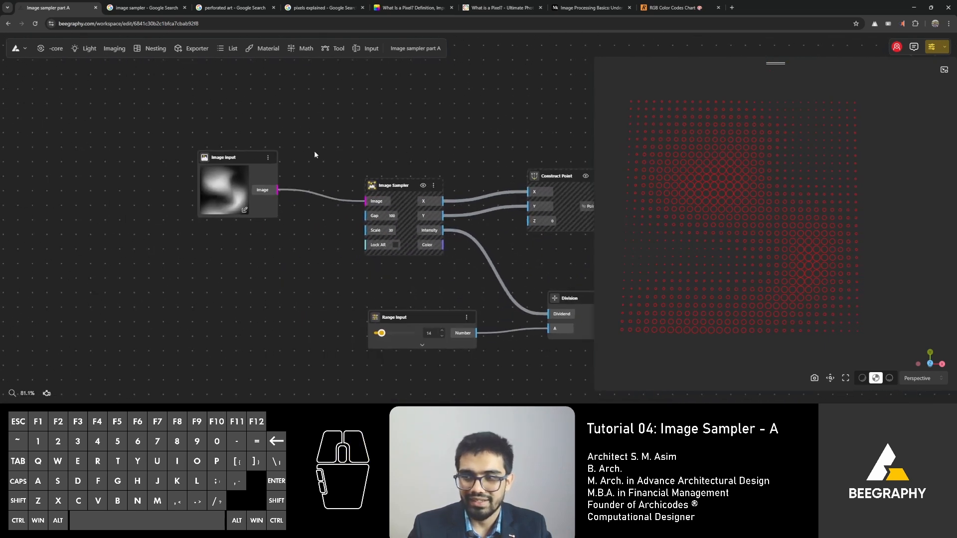
# - Try RadialGradient_gradient2.png as the Image Input's picture and check the circle pattern in the 3D view
pyautogui.scroll(4, 191, 195)
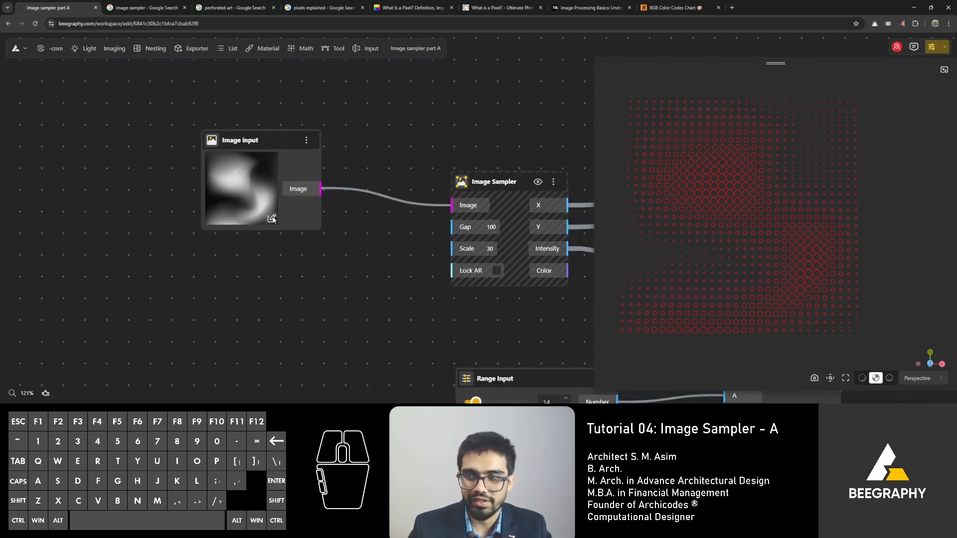
pyautogui.click(272, 219)
pyautogui.scroll(-2, 444, 234)
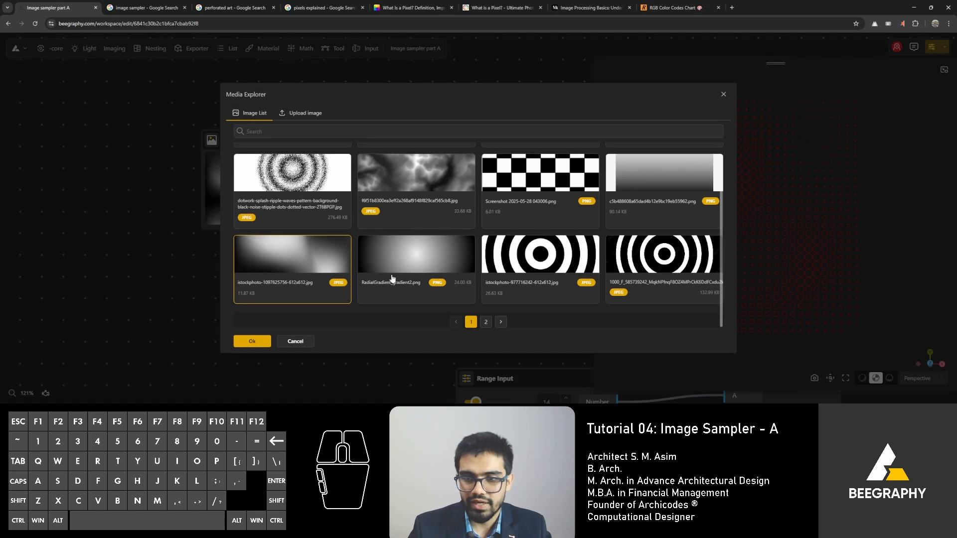
pyautogui.click(414, 264)
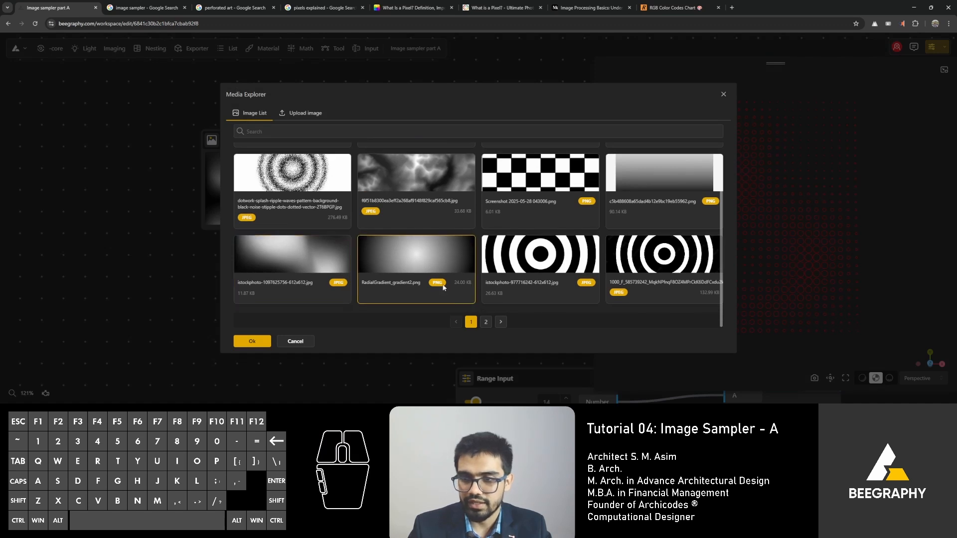
pyautogui.click(255, 341)
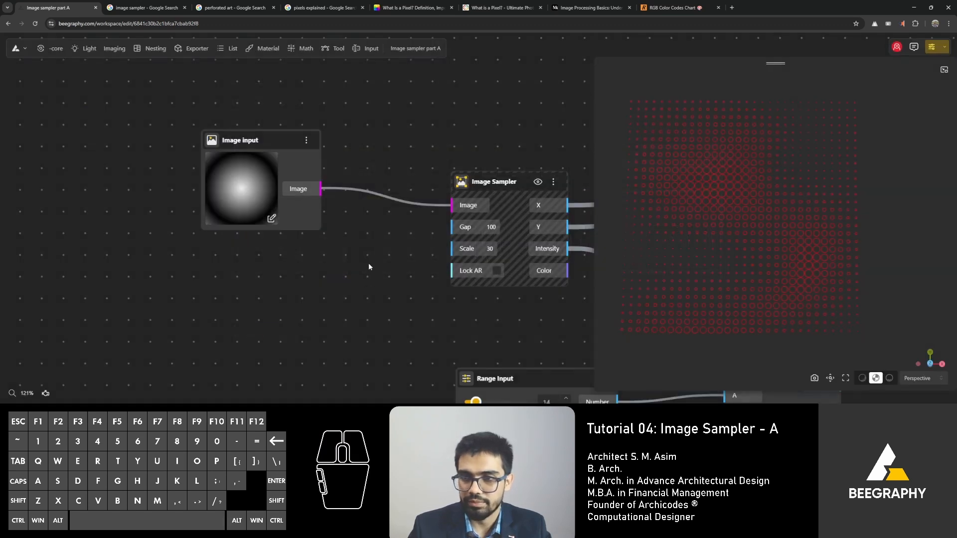
pyautogui.moveTo(778, 250); pyautogui.dragTo(711, 243)
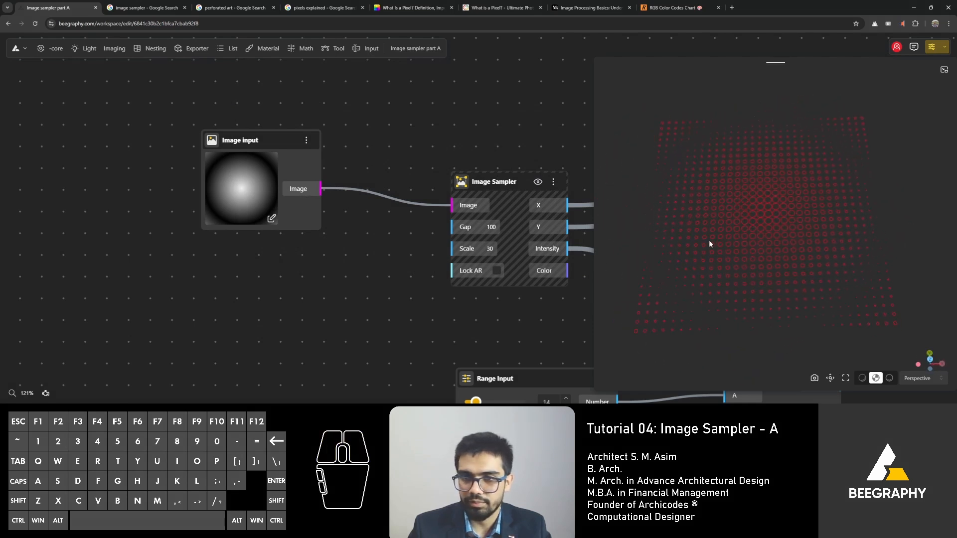
# - Try the JPEG of white concentric rings on black as the Image Input's picture and check the circle pattern
pyautogui.click(272, 219)
pyautogui.scroll(-2, 575, 266)
pyautogui.click(618, 277)
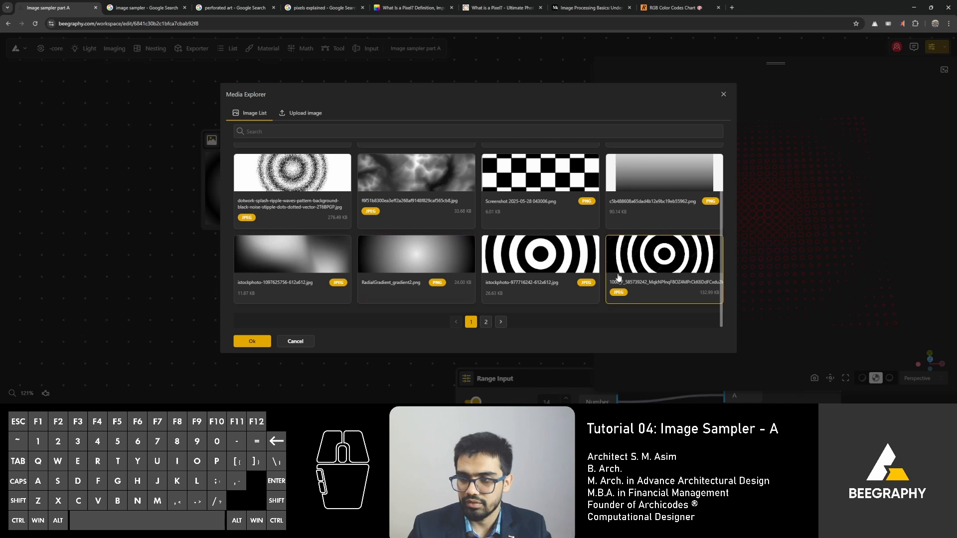
pyautogui.click(256, 342)
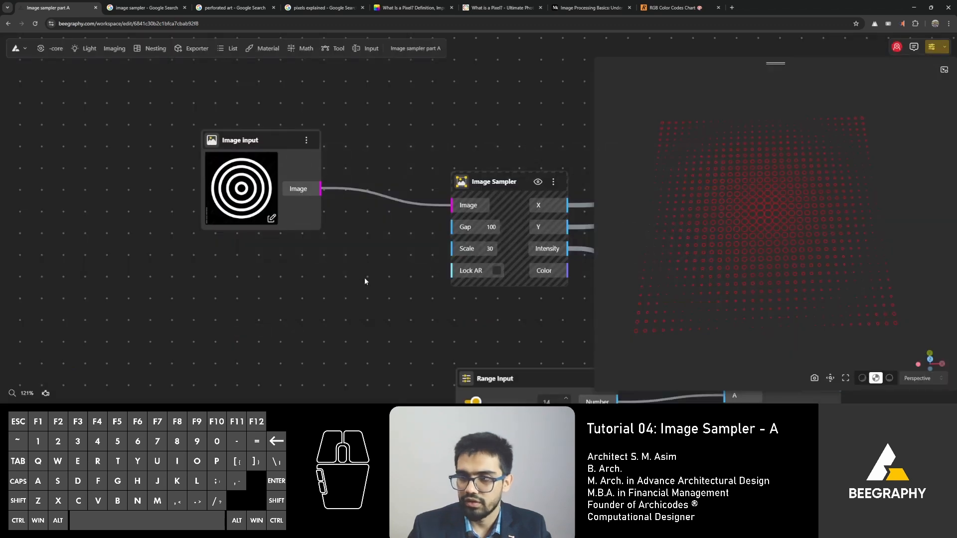
pyautogui.moveTo(741, 272)
pyautogui.mouseDown()
pyautogui.moveTo(824, 237)
pyautogui.moveTo(797, 277)
pyautogui.moveTo(734, 271)
pyautogui.moveTo(767, 258)
pyautogui.moveTo(755, 264)
pyautogui.mouseUp()
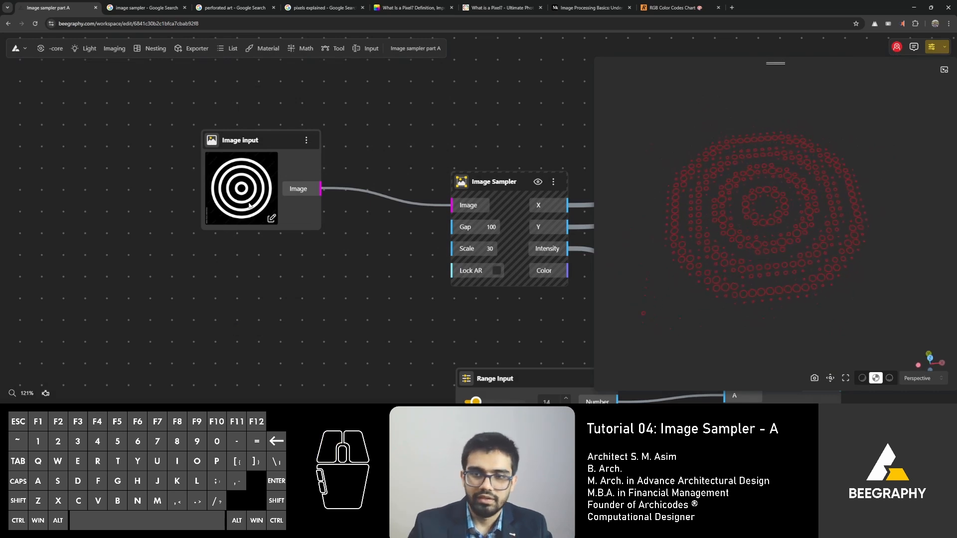
# - Set the Image Input's picture to European_roller_480x480.webp and view the circle pattern in the 3D view
pyautogui.click(271, 219)
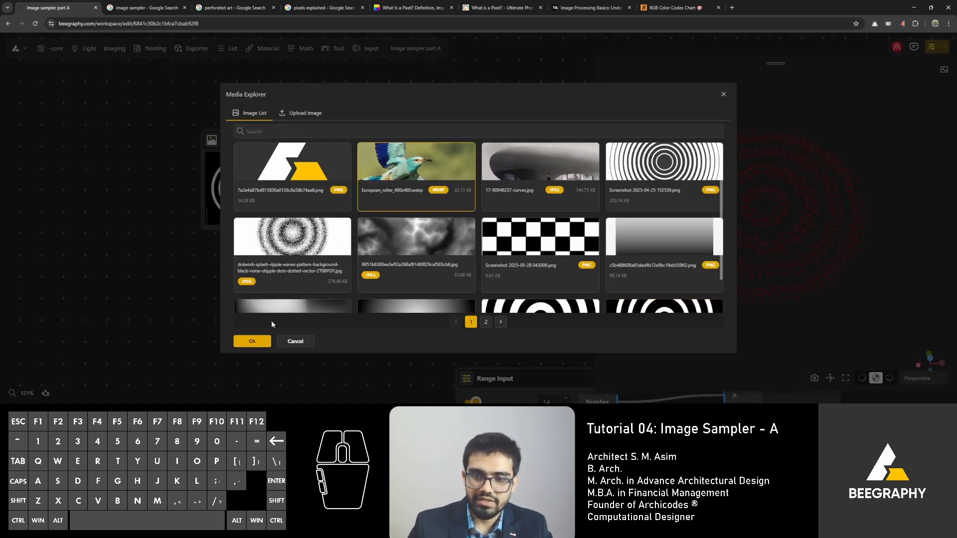
pyautogui.click(262, 340)
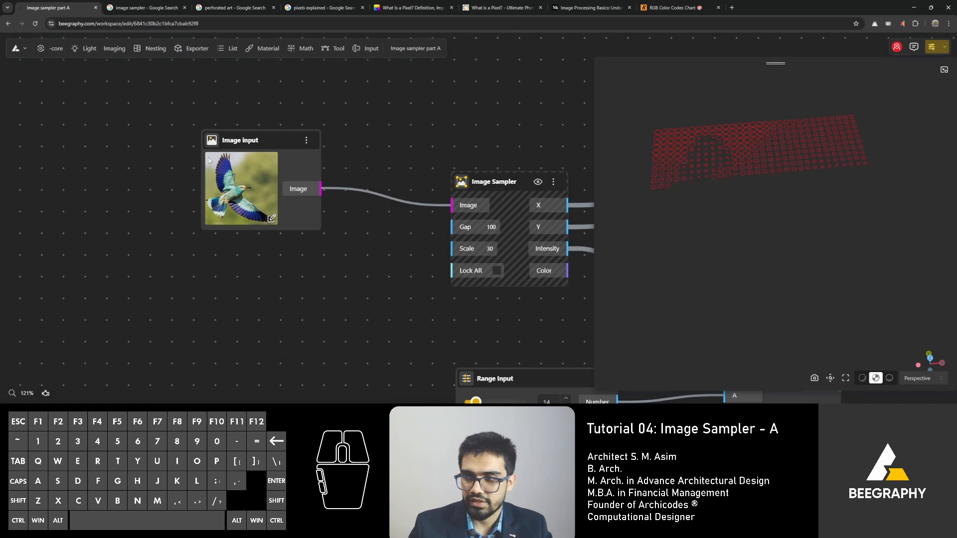
pyautogui.moveTo(774, 272); pyautogui.dragTo(768, 294)
# - Add a Range Input below the Image Input and connect its Number output to the Image Sampler's Scale
pyautogui.moveTo(458, 302); pyautogui.dragTo(396, 281, button='right')
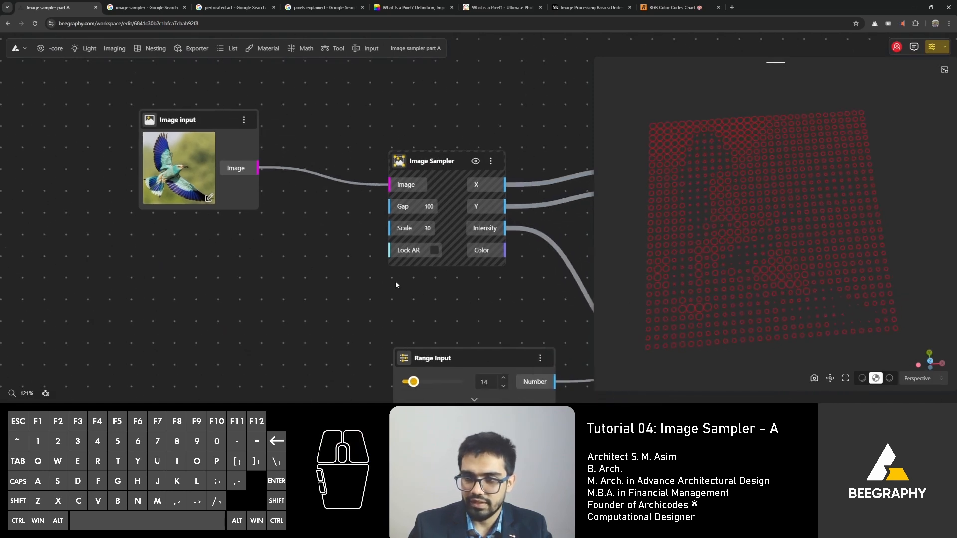
pyautogui.click(332, 242)
pyautogui.click(333, 242)
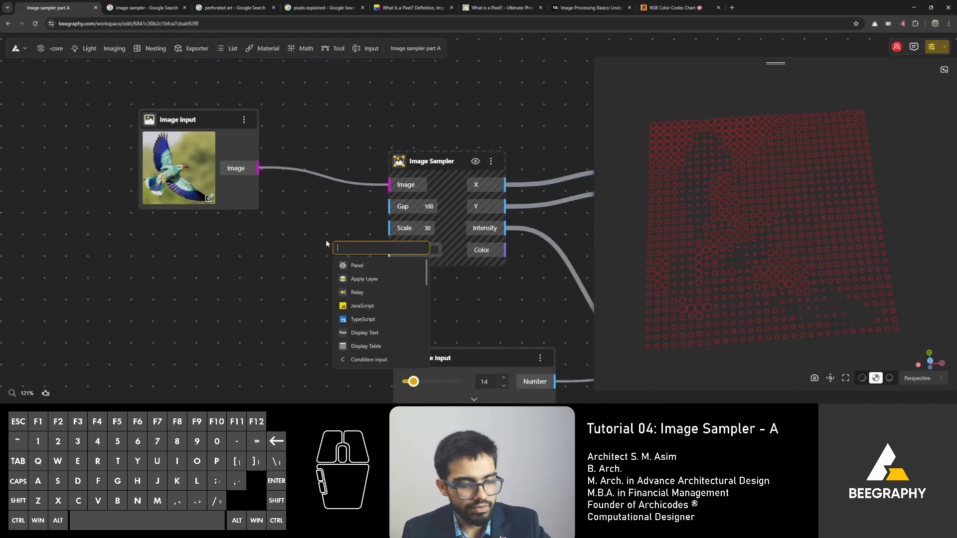
pyautogui.write('range')
pyautogui.click(361, 280)
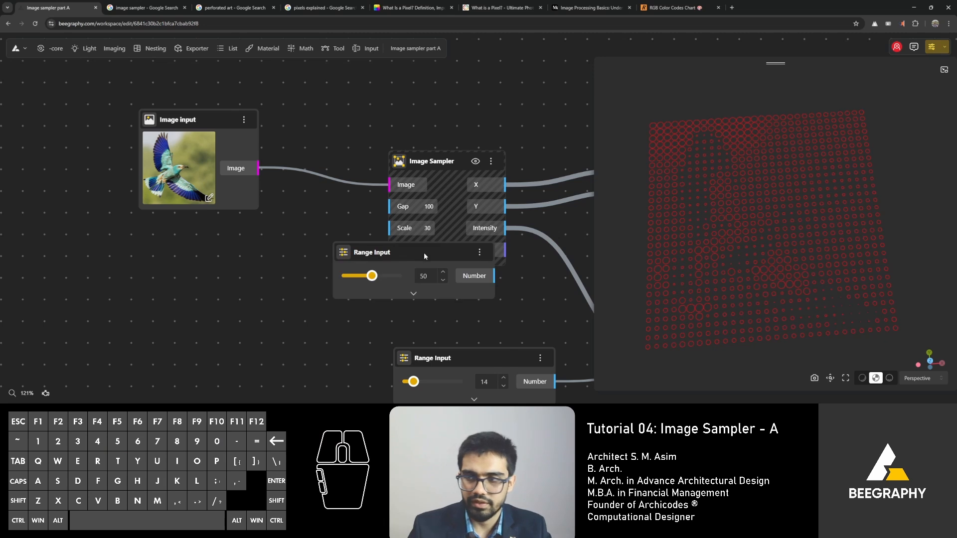
pyautogui.moveTo(424, 252); pyautogui.dragTo(248, 244)
pyautogui.moveTo(321, 267); pyautogui.dragTo(395, 233)
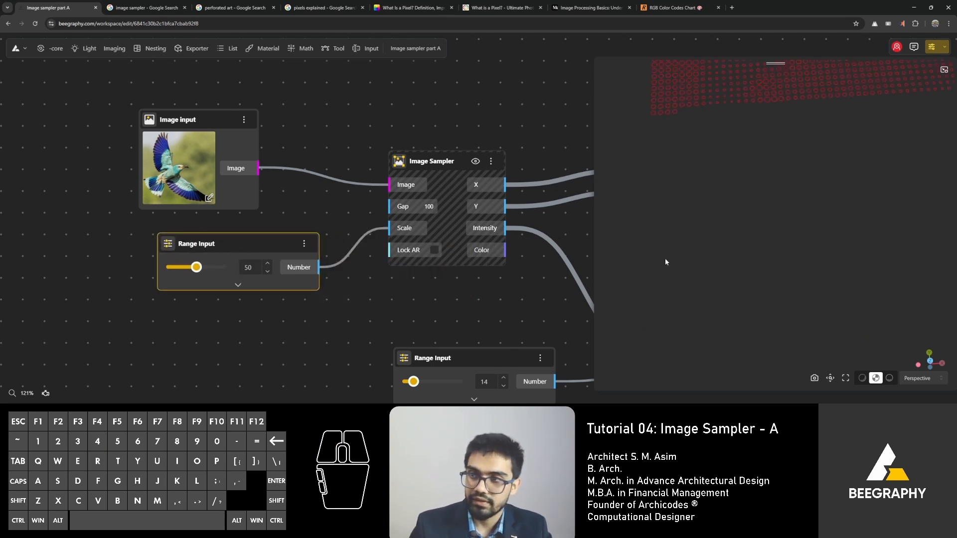
# - Examine the bird pattern formed by the circles in the 3D view from several distances and angles
pyautogui.scroll(-12, 696, 249)
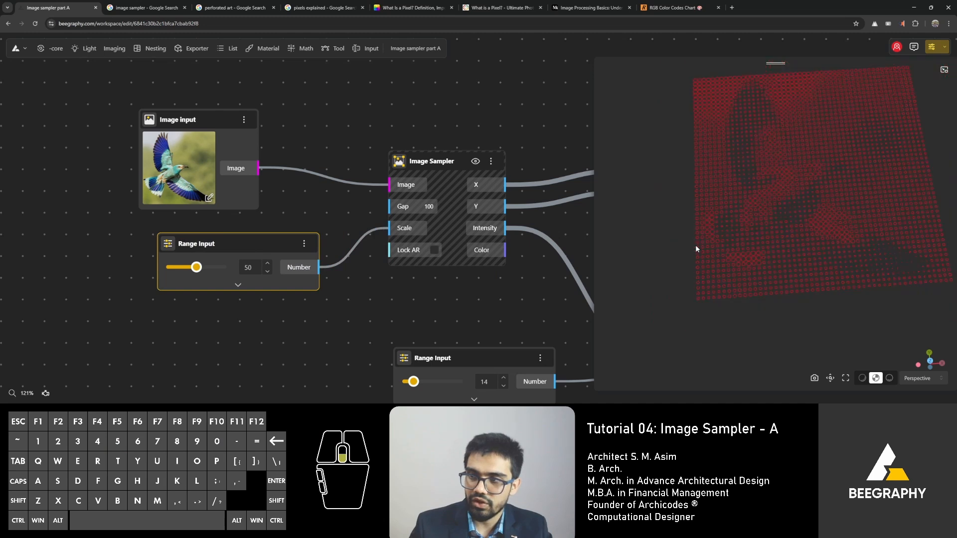
pyautogui.moveTo(785, 261); pyautogui.dragTo(775, 278, button='right')
pyautogui.moveTo(774, 277); pyautogui.dragTo(765, 277)
pyautogui.scroll(1, 764, 274)
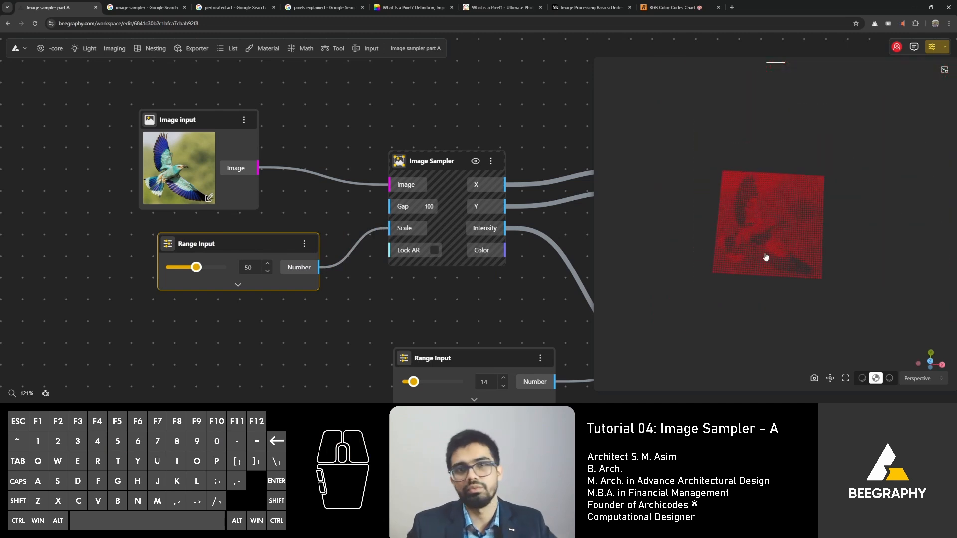
pyautogui.scroll(2, 759, 256)
pyautogui.scroll(3, 759, 253)
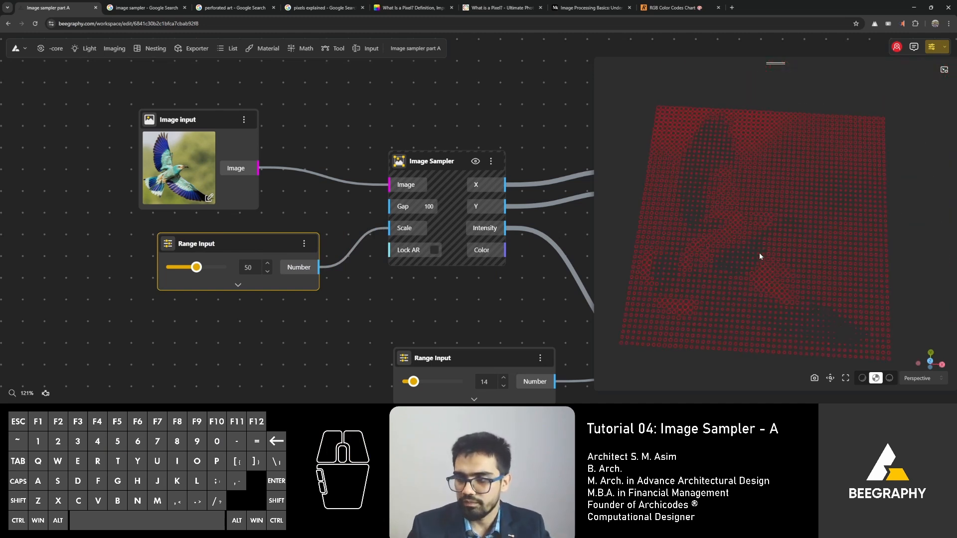
pyautogui.moveTo(759, 253)
pyautogui.mouseDown()
pyautogui.moveTo(776, 236)
pyautogui.moveTo(768, 257)
pyautogui.mouseUp()
pyautogui.moveTo(768, 258); pyautogui.dragTo(763, 243, button='right')
pyautogui.moveTo(763, 244); pyautogui.dragTo(757, 243)
pyautogui.moveTo(715, 263); pyautogui.dragTo(719, 253, button='right')
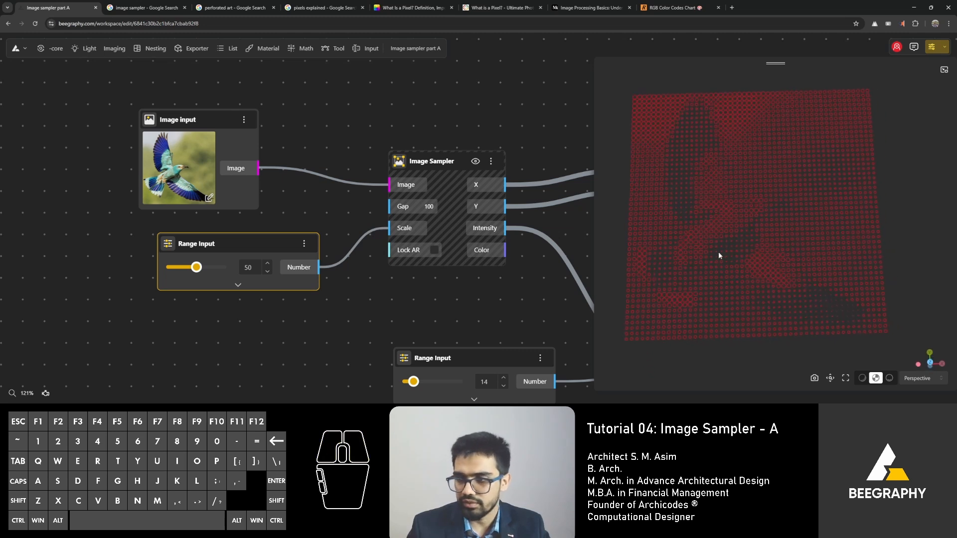
pyautogui.moveTo(719, 253); pyautogui.dragTo(763, 272)
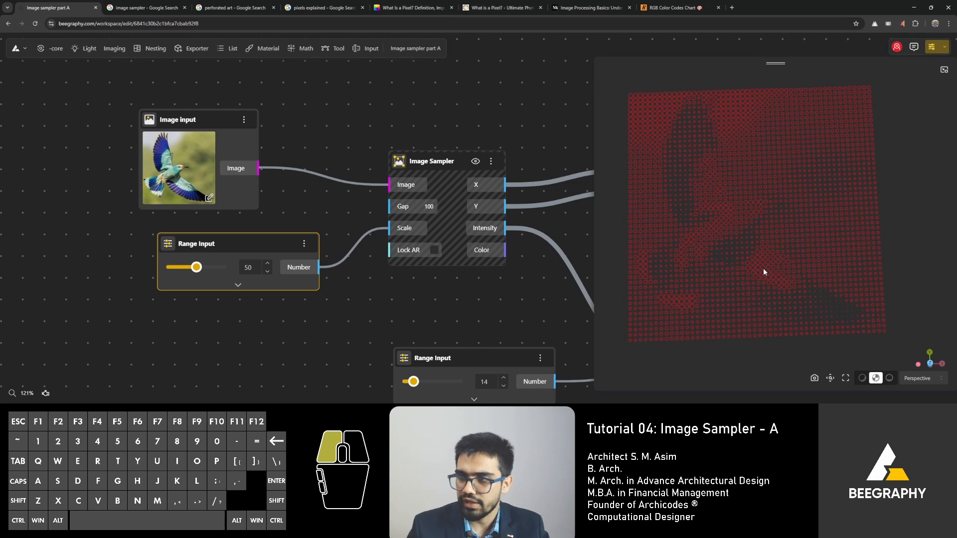
# - Set the Range Input feeding the Image Sampler's Scale to 80
pyautogui.rightClick(220, 313)
pyautogui.click(219, 313)
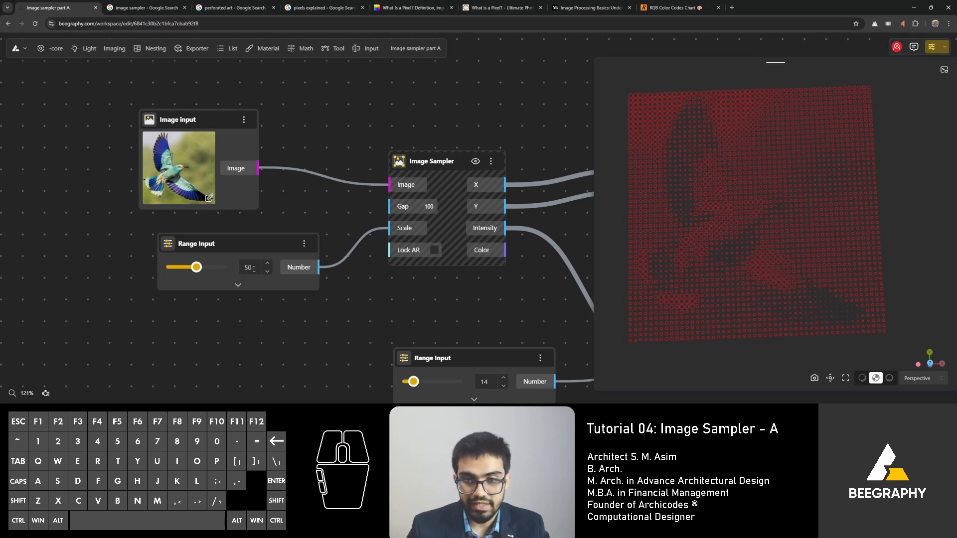
pyautogui.write('80')
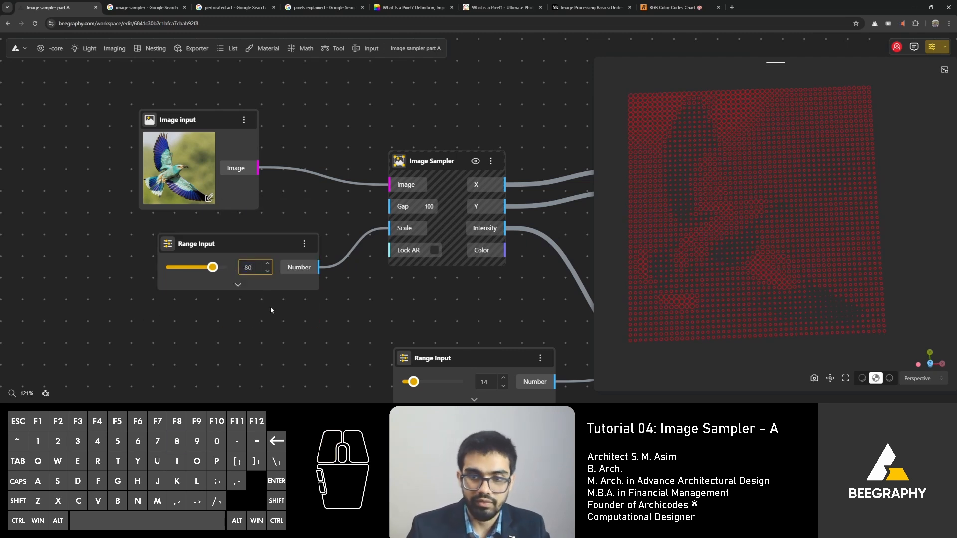
pyautogui.click(397, 297)
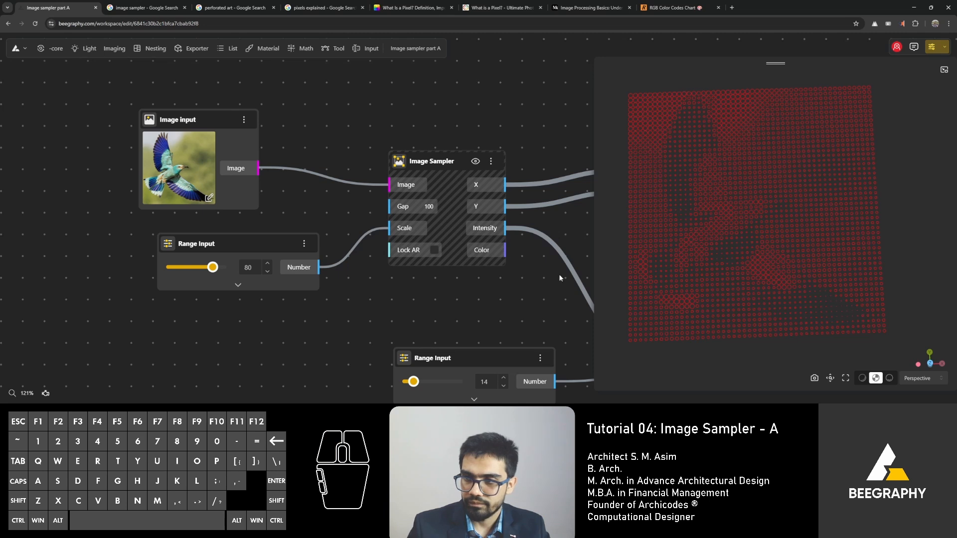
# - Examine the denser circle pattern in the 3D view against the bird picture and the sampler's connections
pyautogui.scroll(-5, 710, 252)
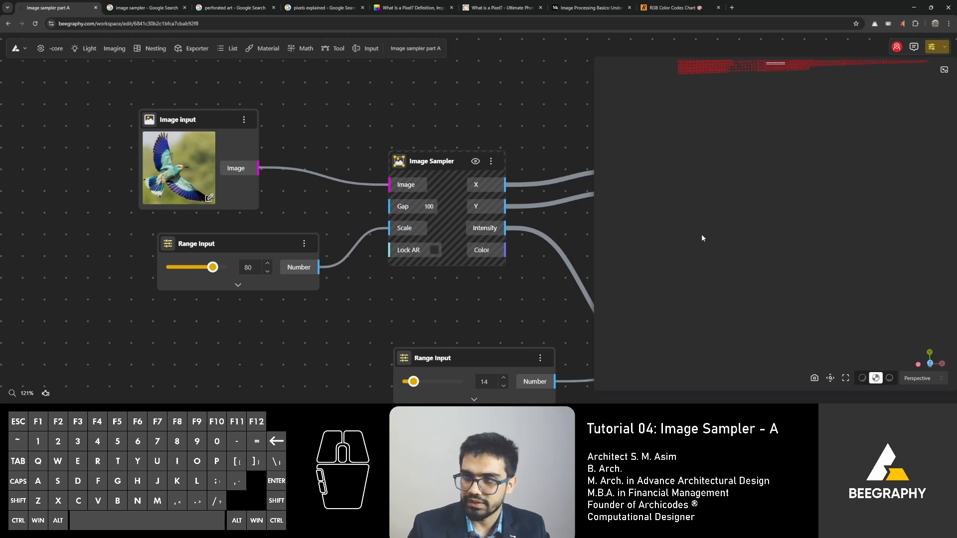
pyautogui.scroll(3, 769, 216)
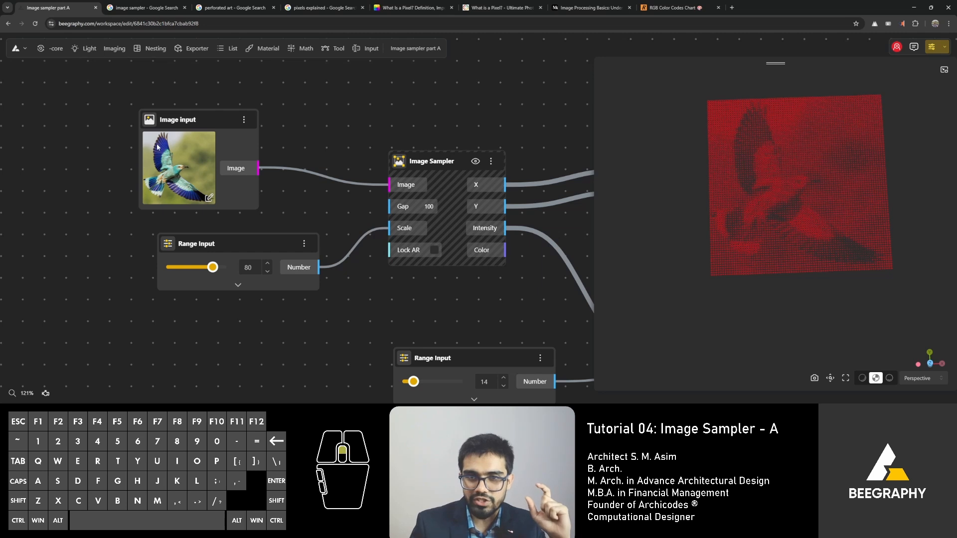
pyautogui.scroll(1, 158, 147)
pyautogui.scroll(5, 780, 225)
pyautogui.moveTo(781, 225); pyautogui.dragTo(729, 248, button='right')
pyautogui.scroll(-1, 770, 250)
pyautogui.moveTo(729, 247); pyautogui.dragTo(740, 235)
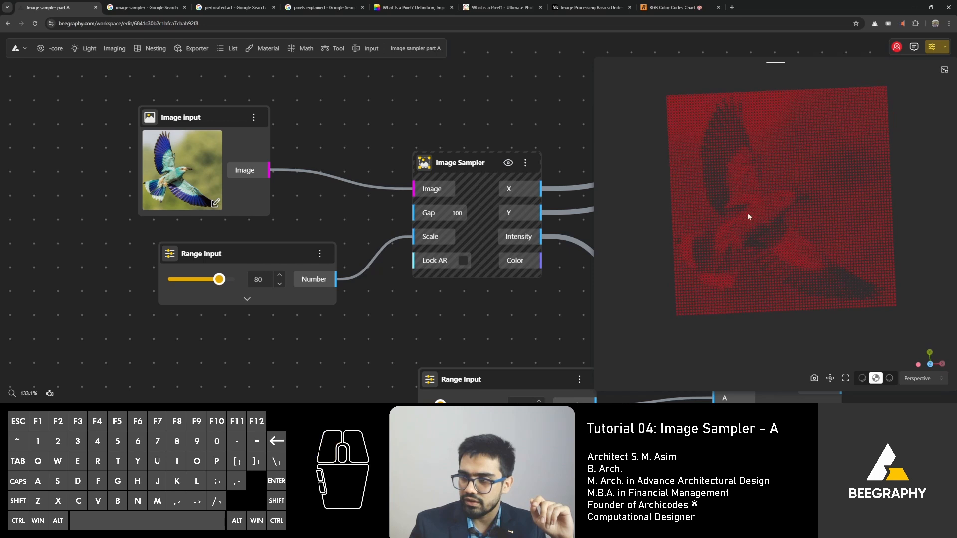
pyautogui.moveTo(747, 213)
pyautogui.mouseDown(button='right')
pyautogui.moveTo(767, 196)
pyautogui.moveTo(765, 212)
pyautogui.mouseUp(button='right')
pyautogui.moveTo(765, 212); pyautogui.dragTo(760, 218)
pyautogui.moveTo(749, 257)
pyautogui.mouseDown()
pyautogui.moveTo(758, 210)
pyautogui.moveTo(758, 250)
pyautogui.mouseUp()
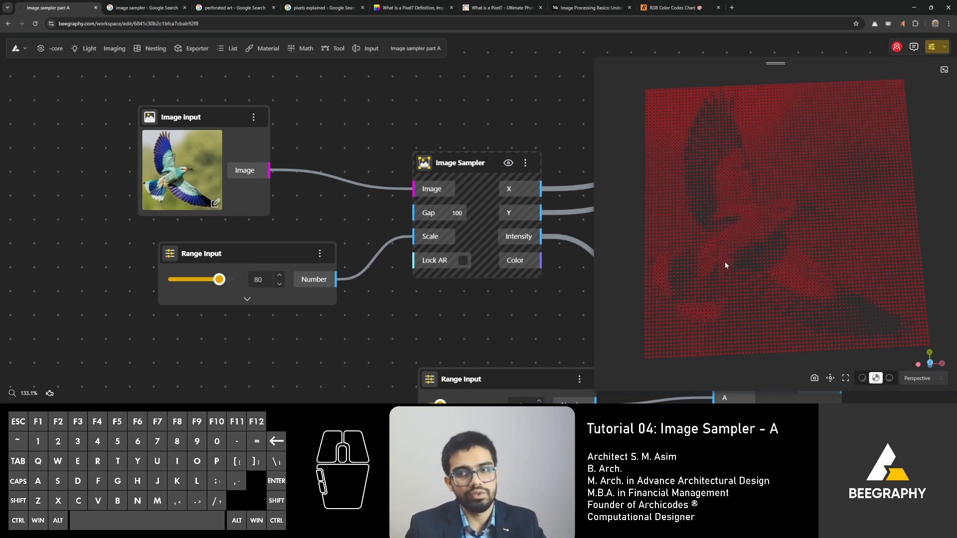
pyautogui.moveTo(554, 104); pyautogui.dragTo(338, 130, button='middle')
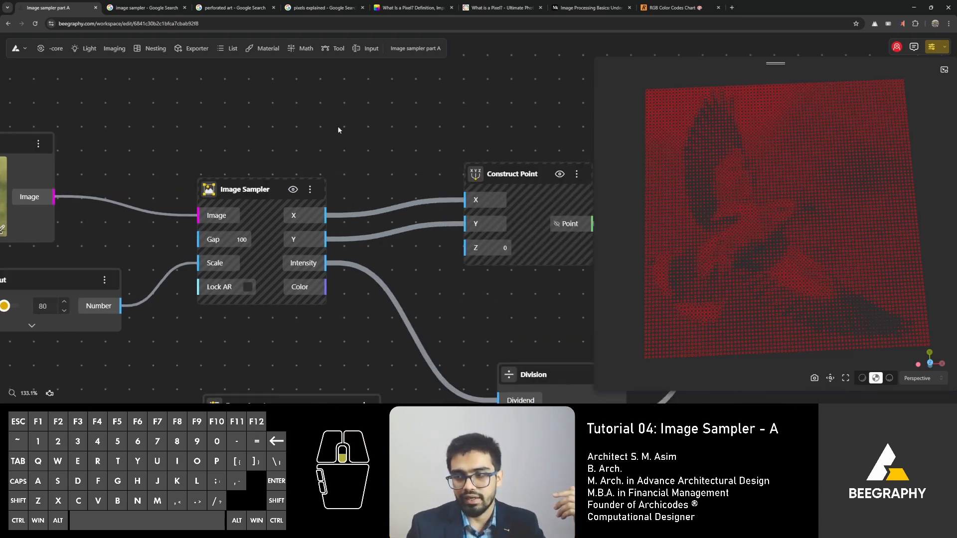
# - Review the bird graph from the Image Input and Image Sampler through Construct Point and Division to the Circle node
pyautogui.scroll(-3, 338, 130)
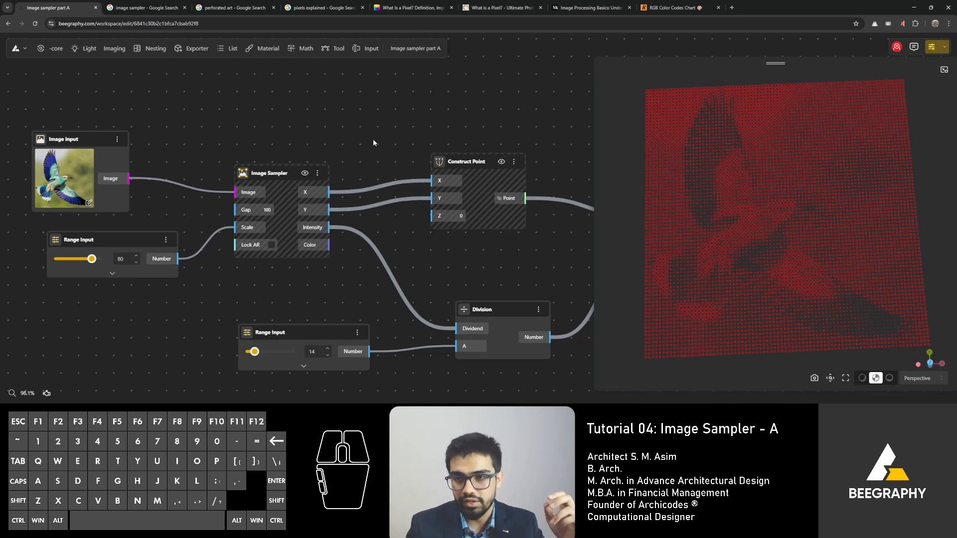
pyautogui.scroll(-2, 393, 122)
pyautogui.moveTo(366, 124); pyautogui.dragTo(298, 148, button='right')
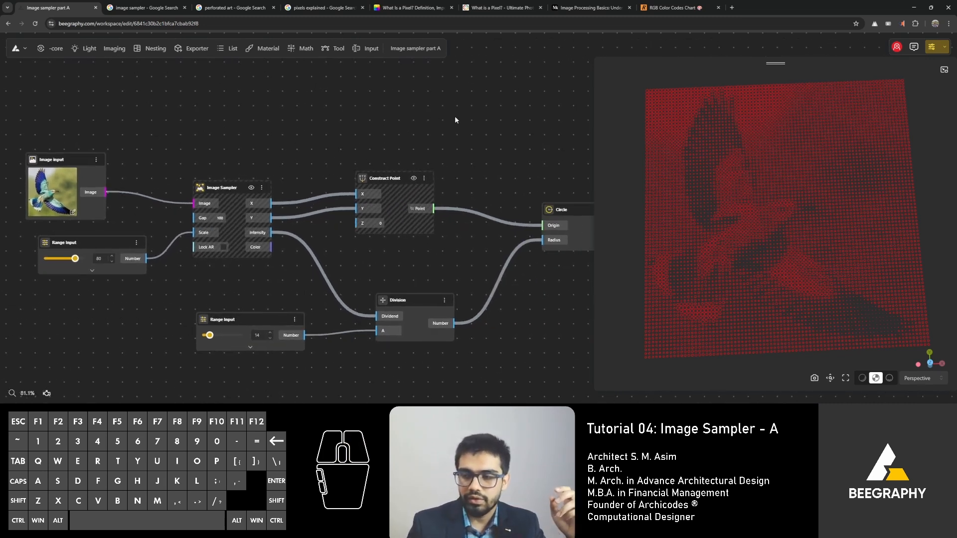
pyautogui.moveTo(455, 120); pyautogui.dragTo(385, 137, button='right')
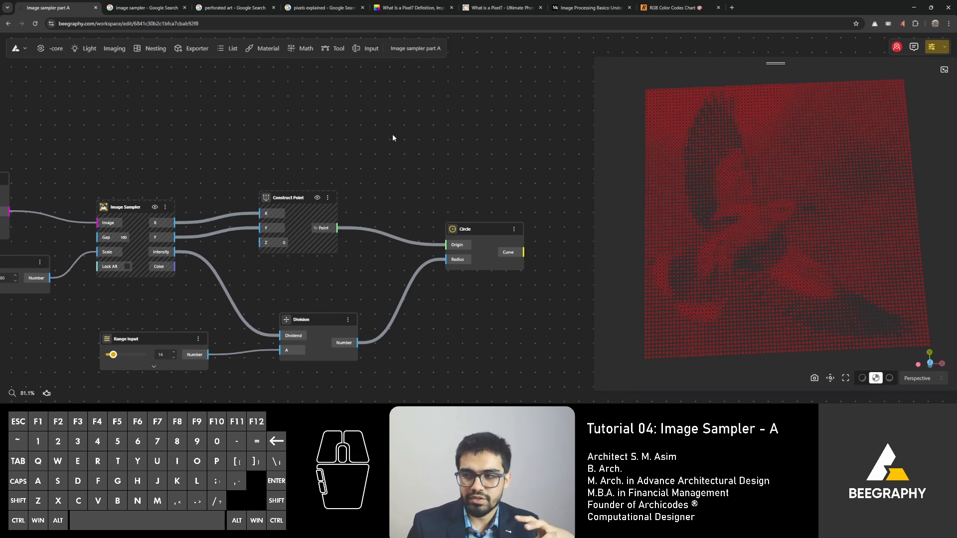
pyautogui.moveTo(405, 136); pyautogui.dragTo(397, 151, button='right')
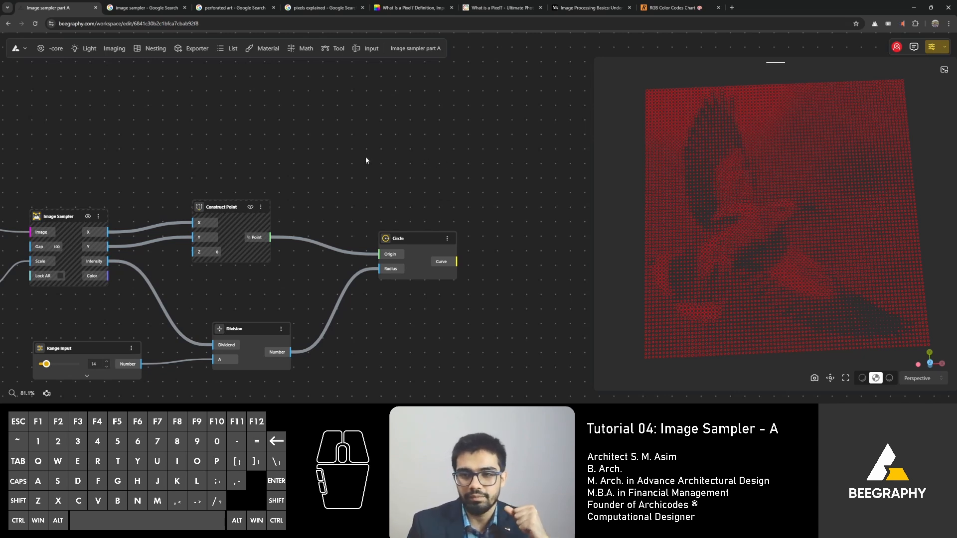
pyautogui.scroll(-2, 365, 160)
pyautogui.moveTo(147, 160); pyautogui.dragTo(302, 172, button='right')
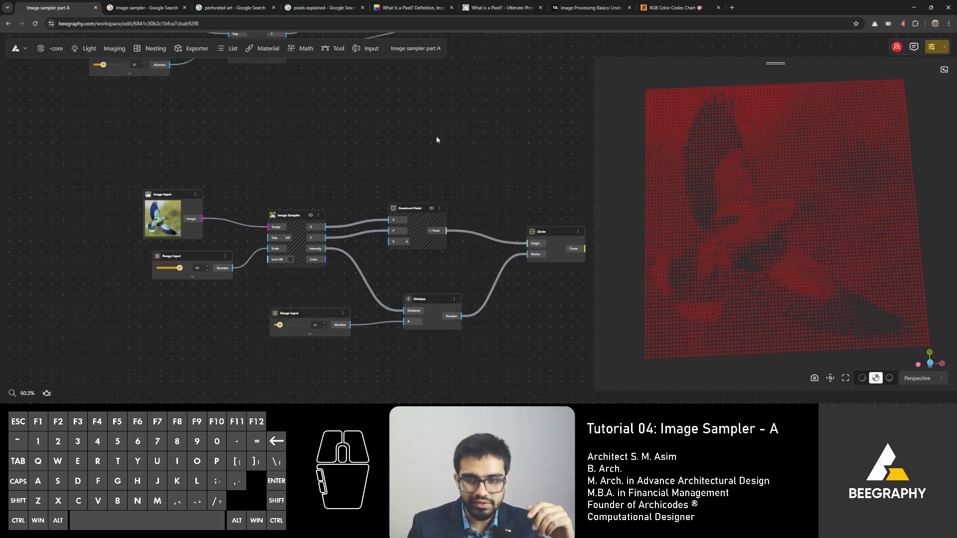
pyautogui.moveTo(504, 123); pyautogui.dragTo(5, 398)
pyautogui.click(514, 108)
# - Add a DXF Exporter beside the Circle node and connect the Circle's Curve output to its Geometry input
pyautogui.moveTo(405, 137); pyautogui.dragTo(258, 143, button='middle')
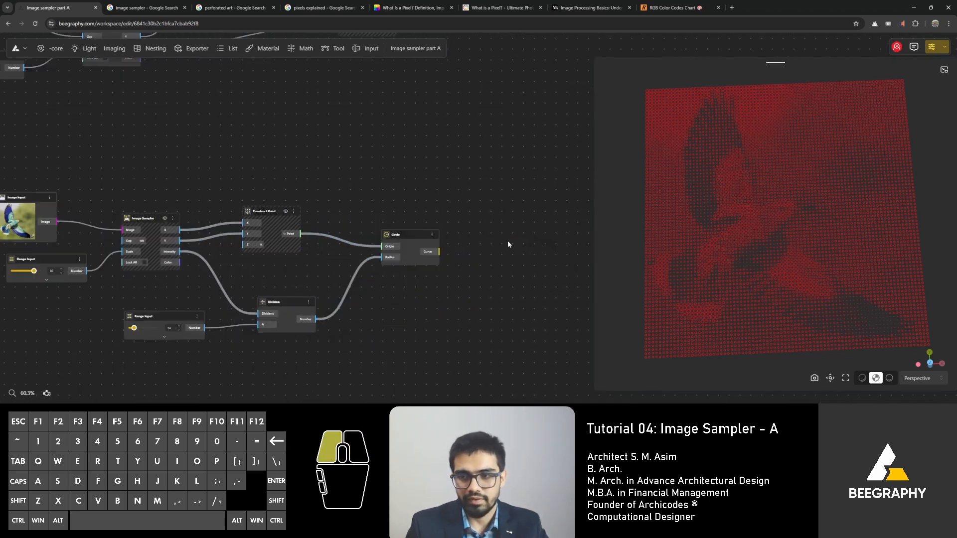
pyautogui.doubleClick(508, 241)
pyautogui.write('dw')
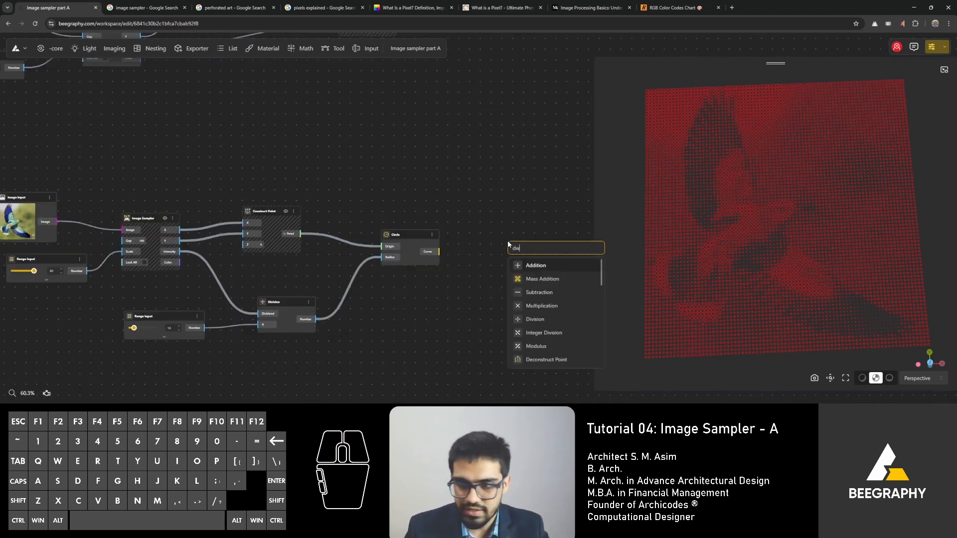
pyautogui.write('f')
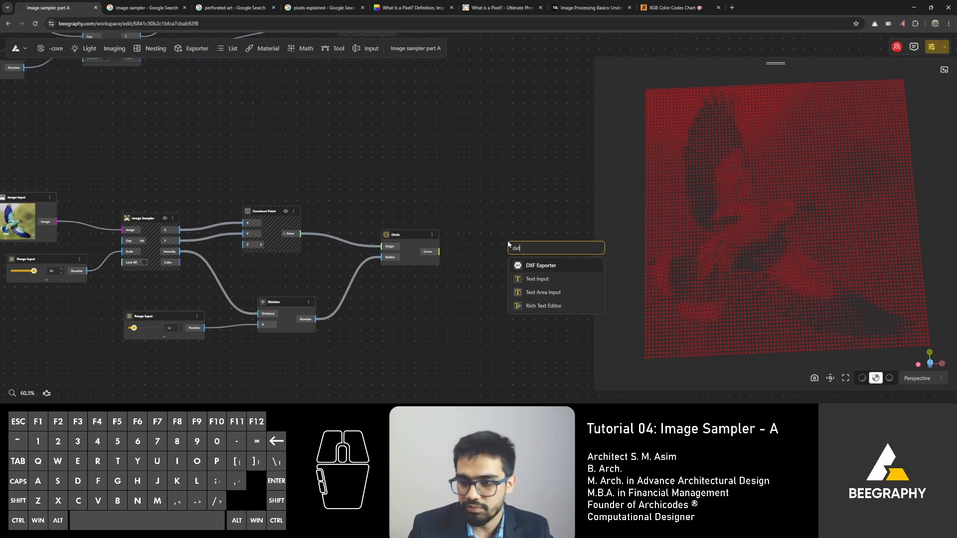
pyautogui.click(557, 268)
pyautogui.moveTo(439, 252); pyautogui.dragTo(492, 247)
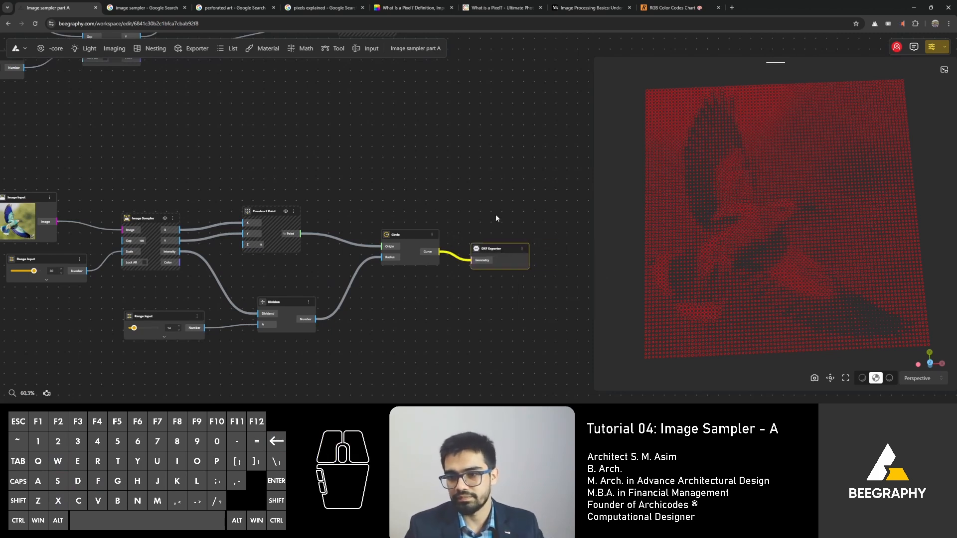
pyautogui.scroll(2, 522, 282)
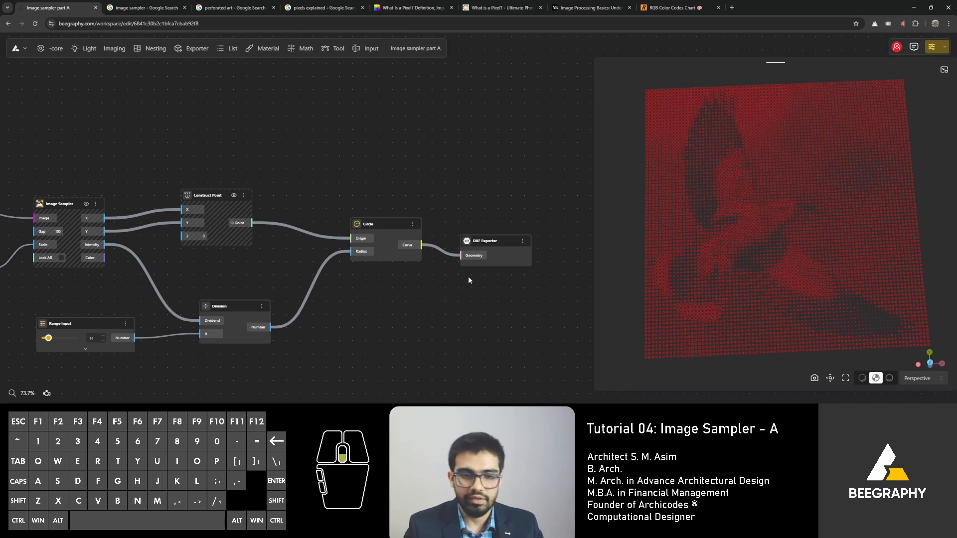
# - Examine the circle pattern in the 3D view and the upper graph's grayscale Image Input, Range Inputs and Image Sampler
pyautogui.scroll(-3, 468, 278)
pyautogui.moveTo(413, 176); pyautogui.dragTo(410, 301, button='right')
pyautogui.moveTo(491, 201); pyautogui.dragTo(573, 188, button='right')
pyautogui.scroll(-1, 474, 235)
pyautogui.scroll(-2, 474, 236)
pyautogui.moveTo(449, 246); pyautogui.dragTo(390, 215, button='right')
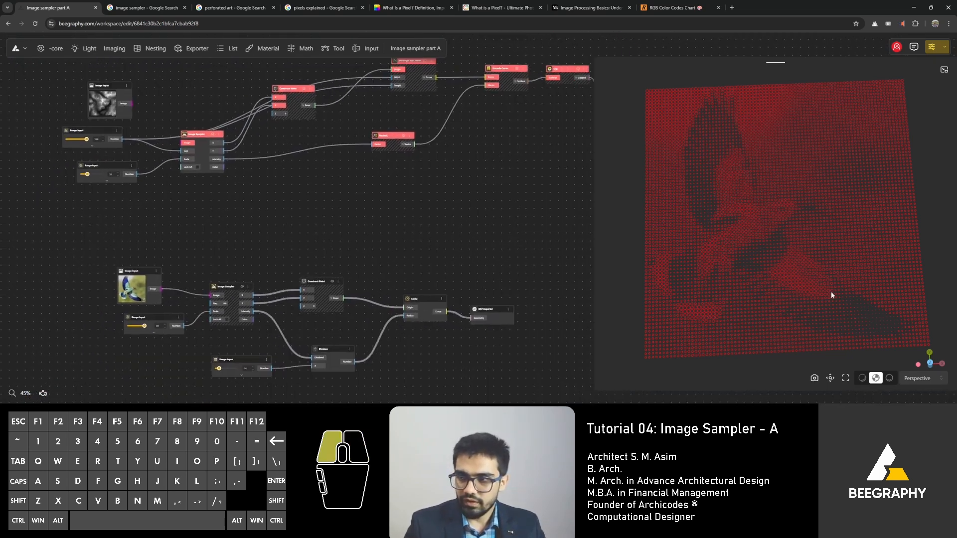
pyautogui.moveTo(831, 292); pyautogui.dragTo(828, 307)
pyautogui.moveTo(249, 221); pyautogui.dragTo(268, 255, button='right')
pyautogui.scroll(1, 160, 131)
pyautogui.scroll(2, 160, 127)
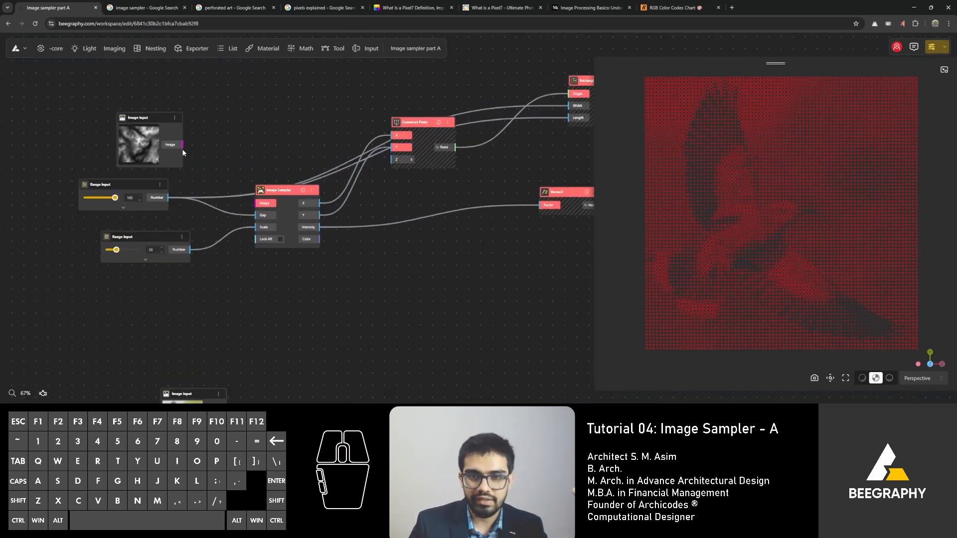
pyautogui.scroll(-1, 267, 142)
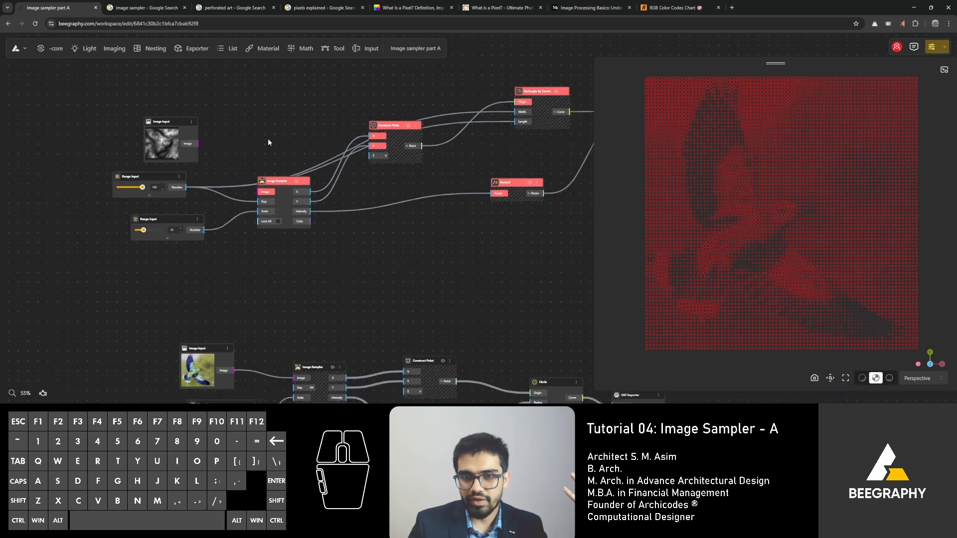
pyautogui.click(160, 124)
pyautogui.scroll(4, 163, 118)
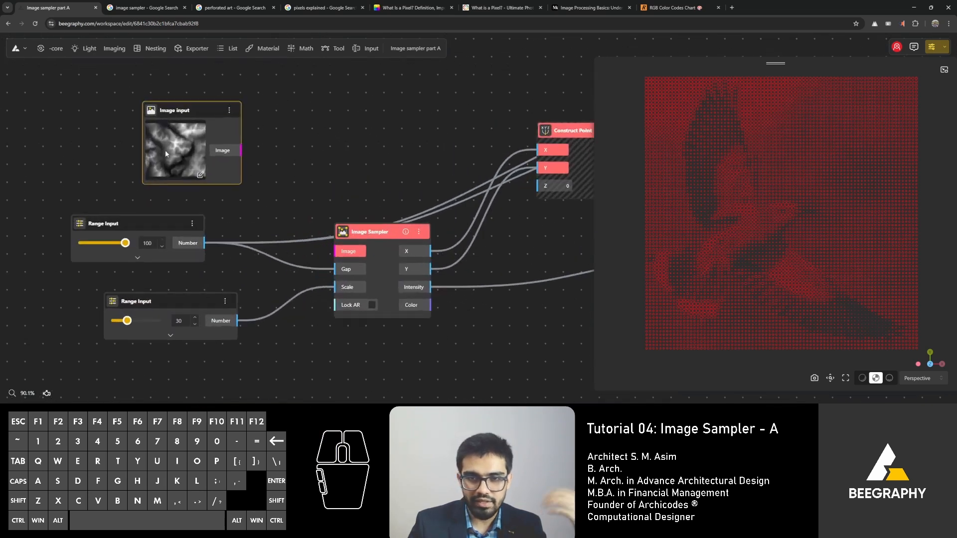
pyautogui.scroll(1, 191, 198)
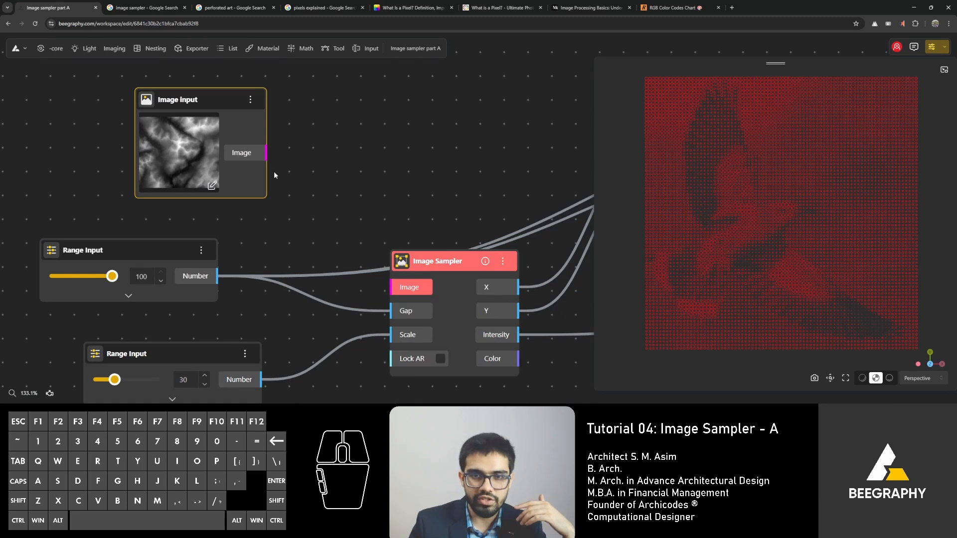
pyautogui.scroll(-6, 328, 124)
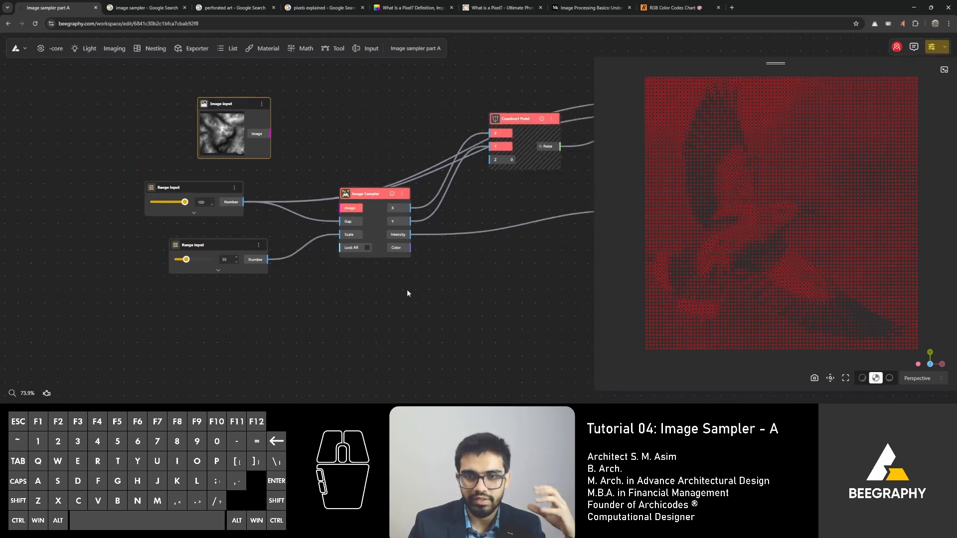
# - Move the DXF Exporter slightly closer to the Circle node, nearly level with its Curve output
pyautogui.moveTo(368, 318); pyautogui.dragTo(292, 204, button='middle')
pyautogui.scroll(3, 292, 204)
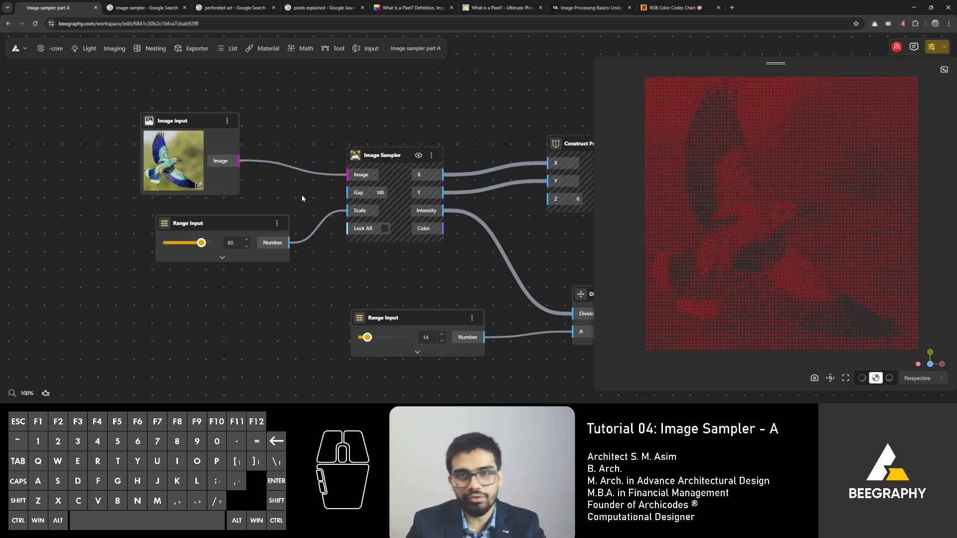
pyautogui.moveTo(474, 274); pyautogui.dragTo(329, 273, button='middle')
pyautogui.moveTo(478, 254); pyautogui.dragTo(258, 226, button='middle')
pyautogui.moveTo(586, 255); pyautogui.dragTo(358, 244, button='right')
pyautogui.click(451, 172)
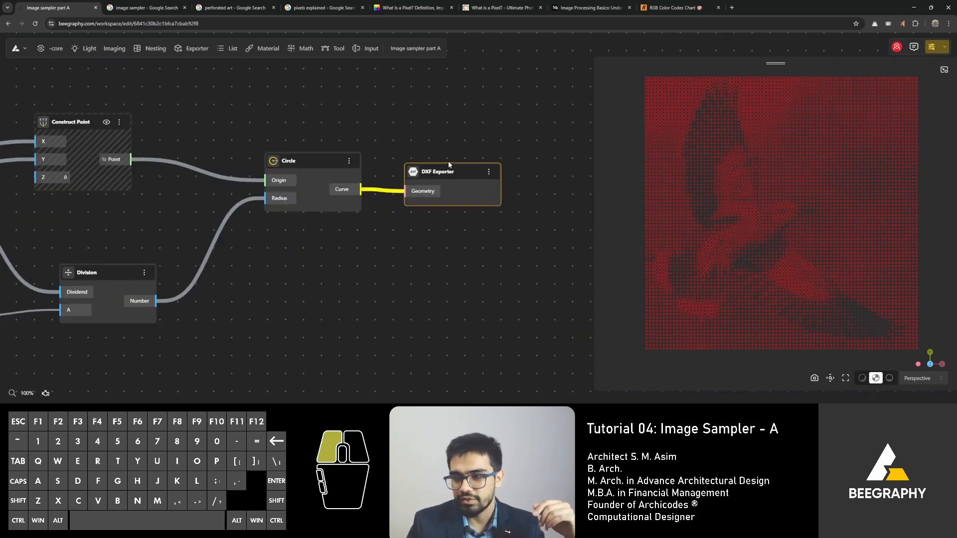
# - Compare the upper grayscale-image graph with the bird graph and inspect the bird graph's Image Sampler outputs
pyautogui.scroll(-5, 446, 245)
pyautogui.moveTo(289, 118); pyautogui.dragTo(399, 248, button='right')
pyautogui.scroll(-4, 371, 248)
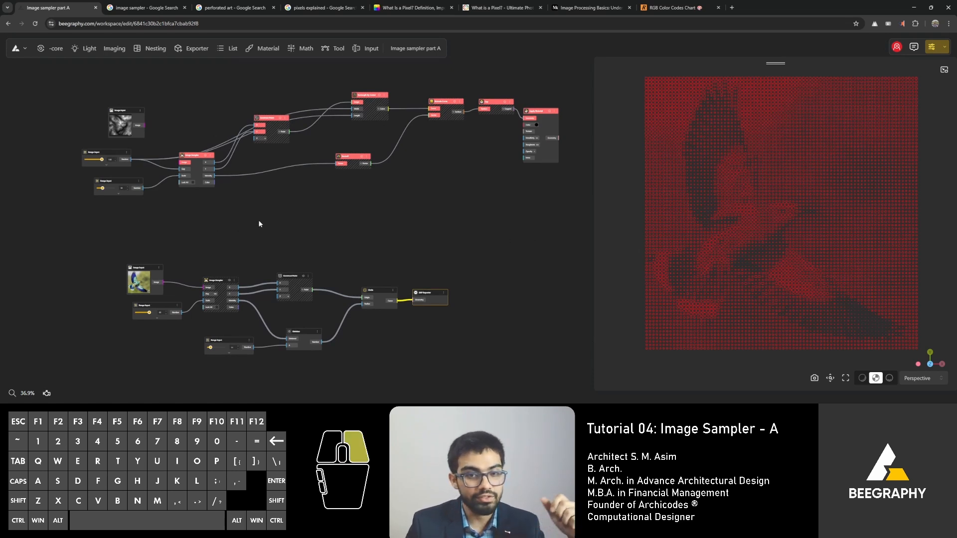
pyautogui.moveTo(258, 220); pyautogui.dragTo(316, 321, button='right')
pyautogui.scroll(7, 314, 299)
pyautogui.scroll(2, 315, 275)
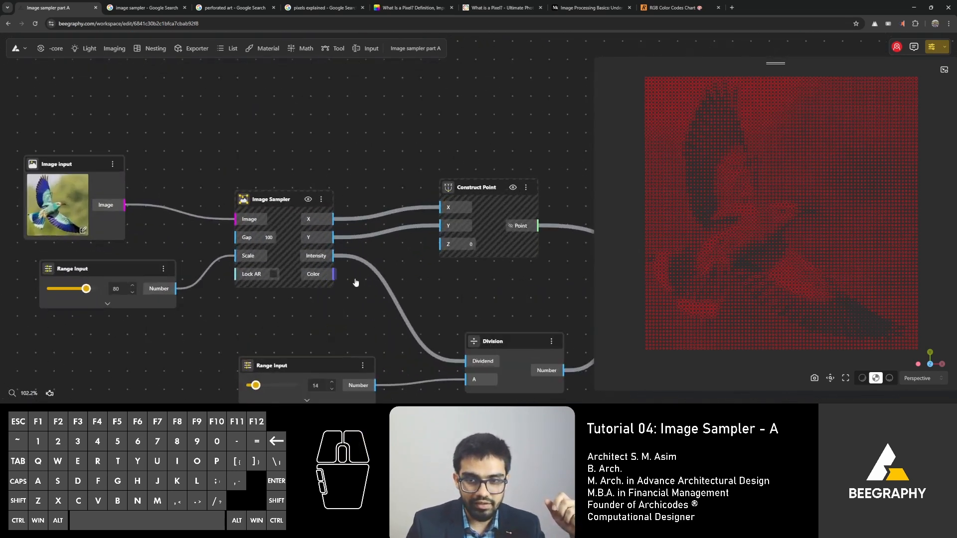